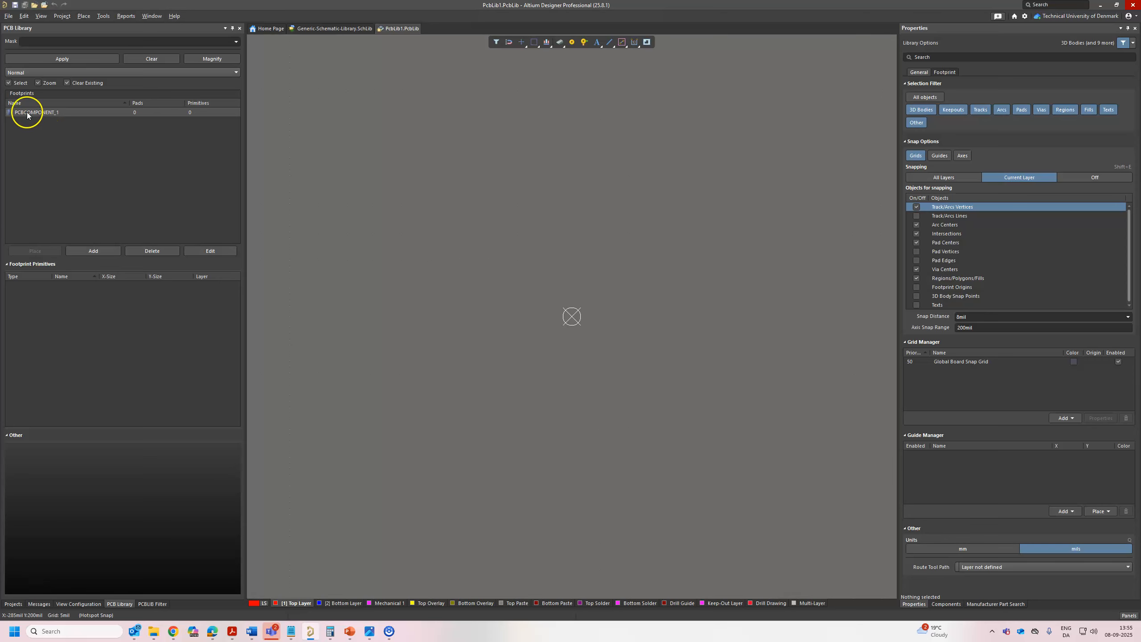
Step: Save the new PCB library under the same name as the schematic library, Generic-Schematic-Library
click(331, 29)
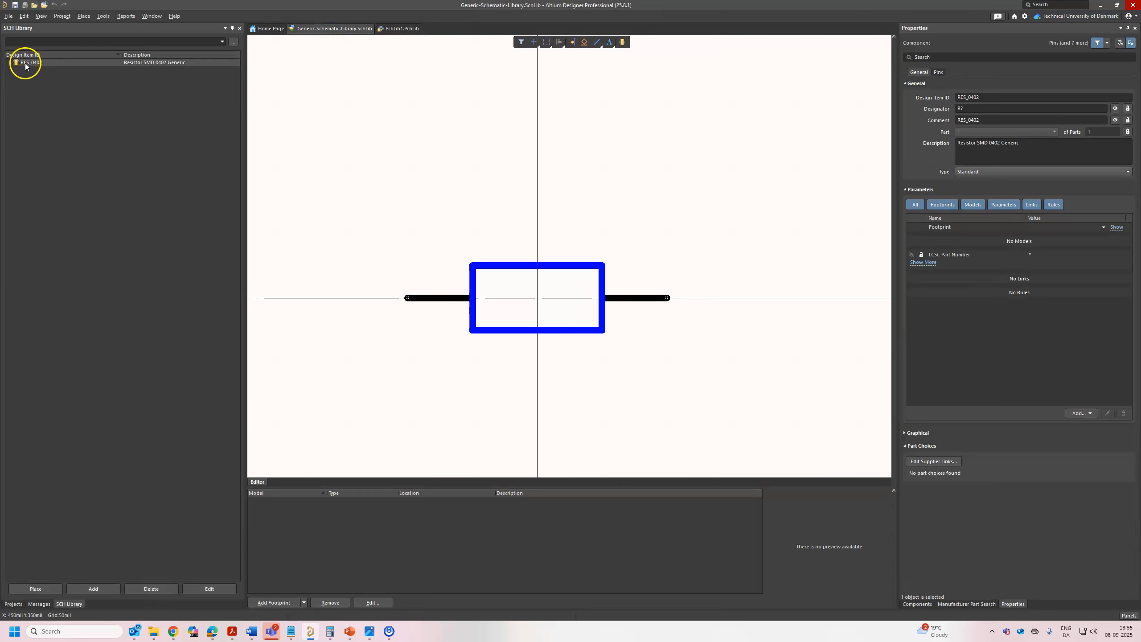
click(401, 29)
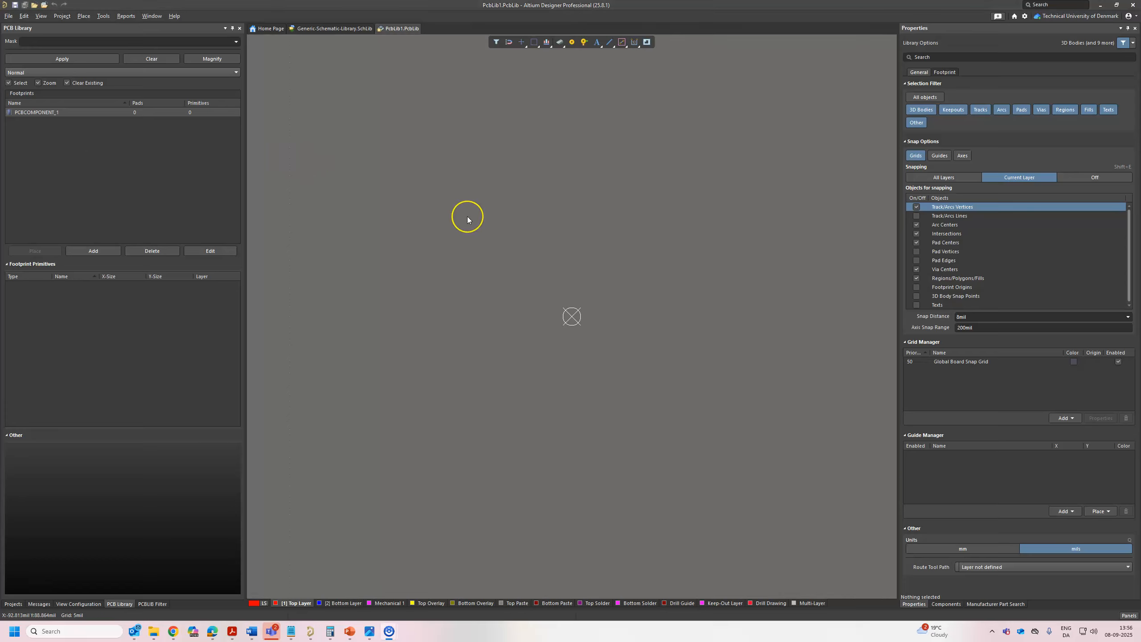
key(ctrl+s)
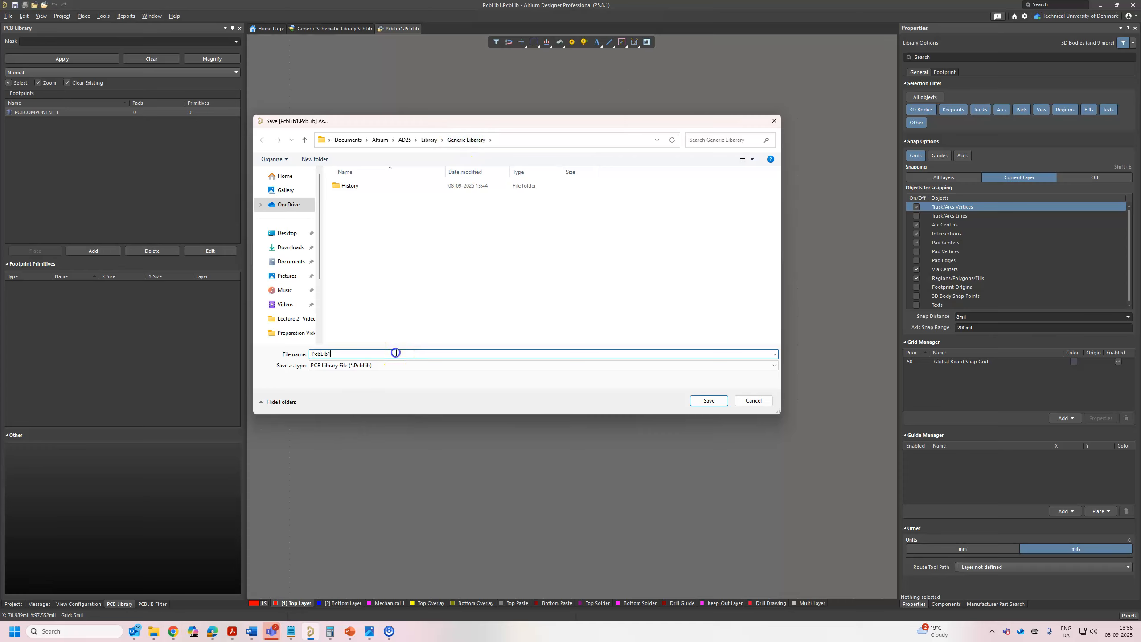
text(Generic-Schematic-Library)
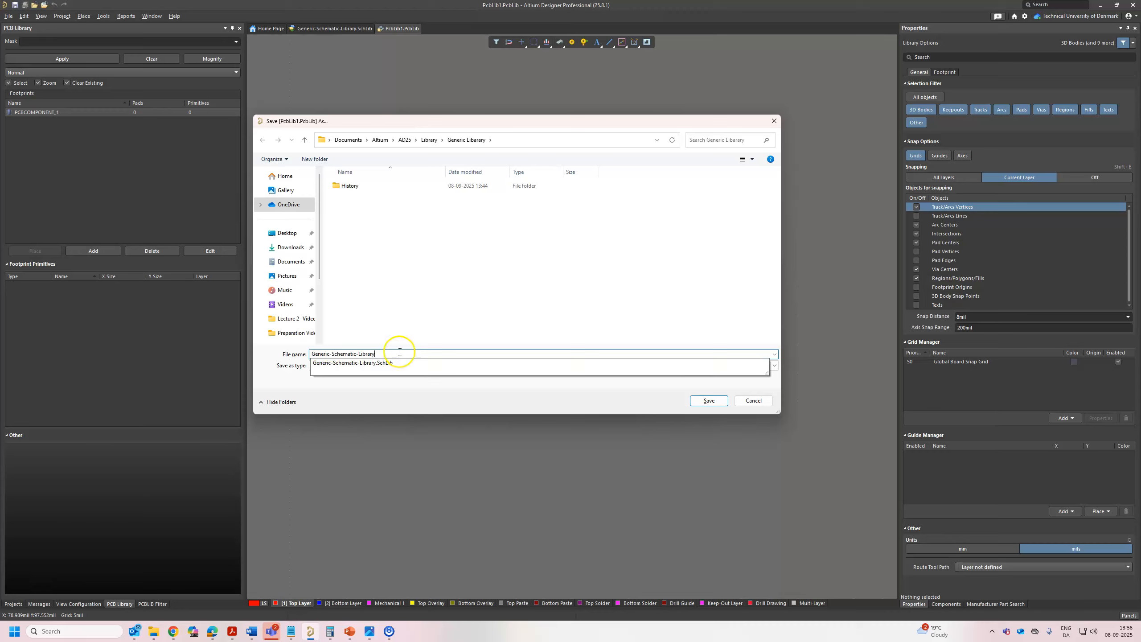
click(717, 404)
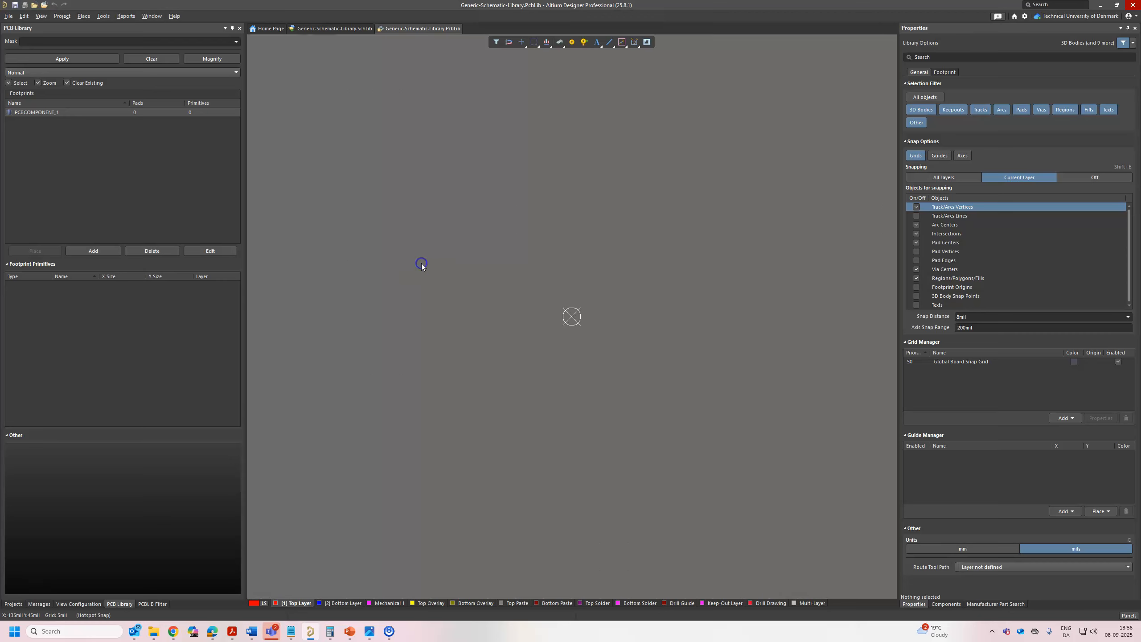
Step: Start the IPC Compliant Footprint Wizard and choose CHIP (two-pin chip components) as the component type
click(103, 16)
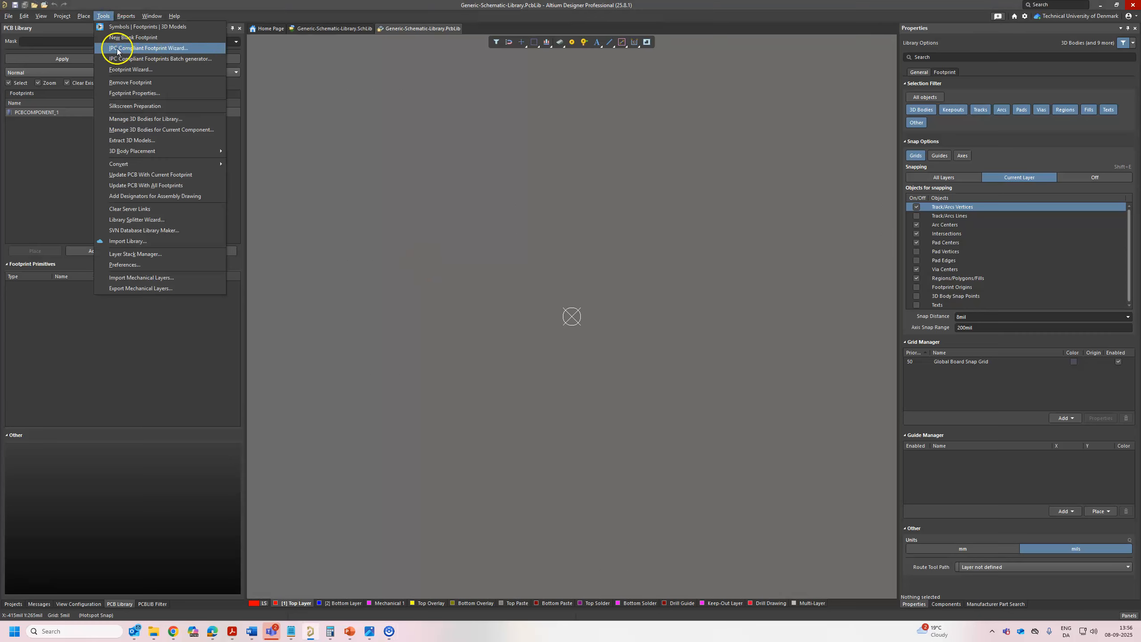
click(165, 48)
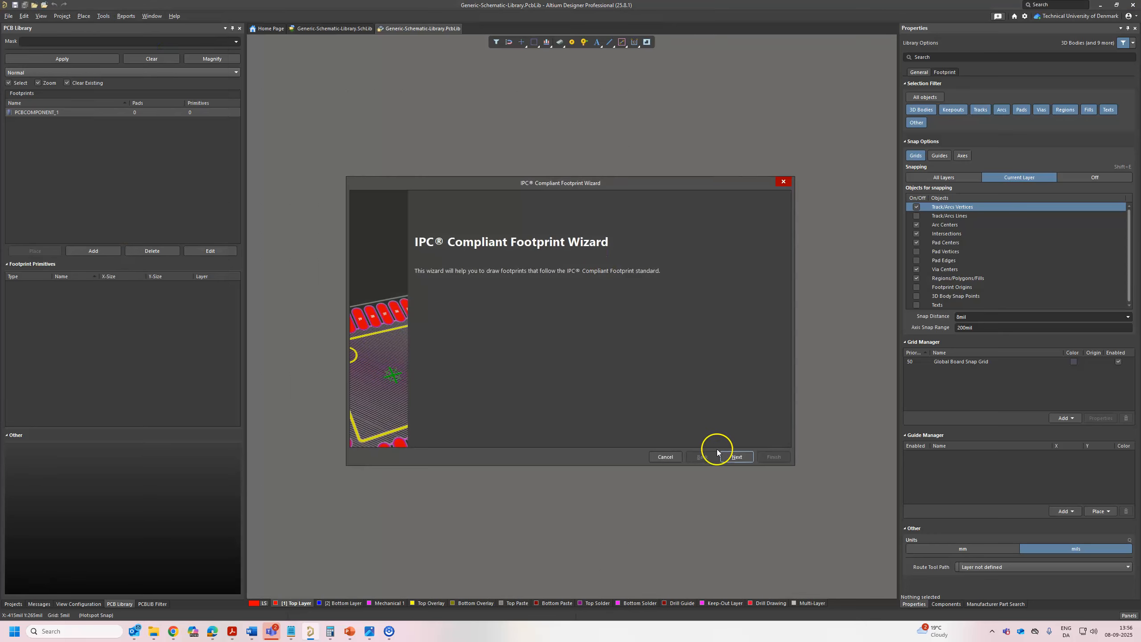
click(736, 456)
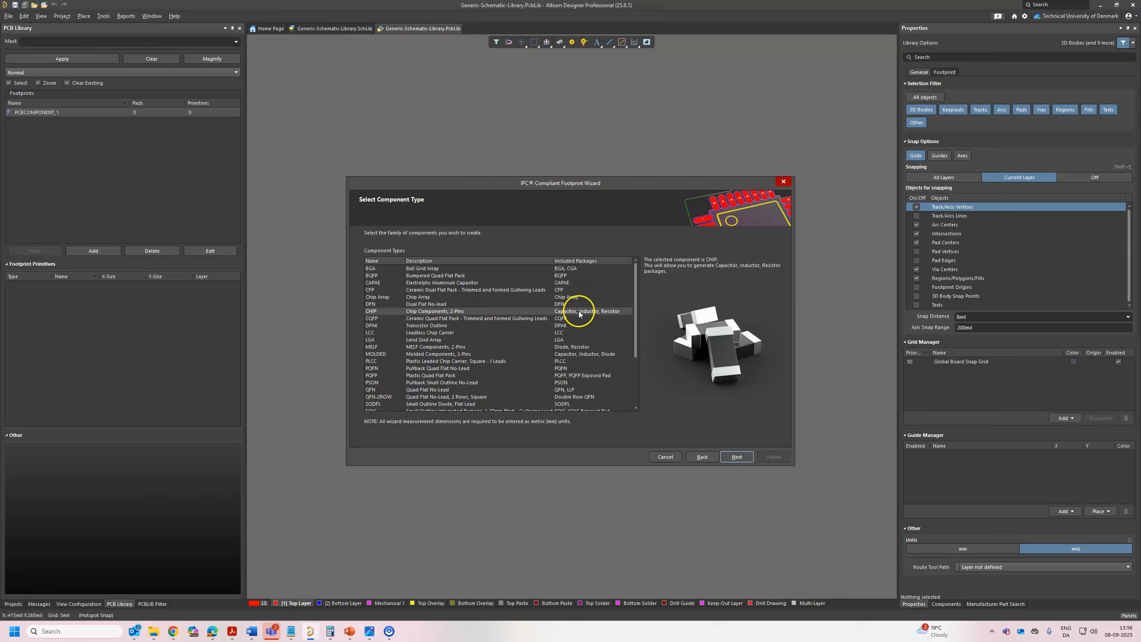
click(740, 458)
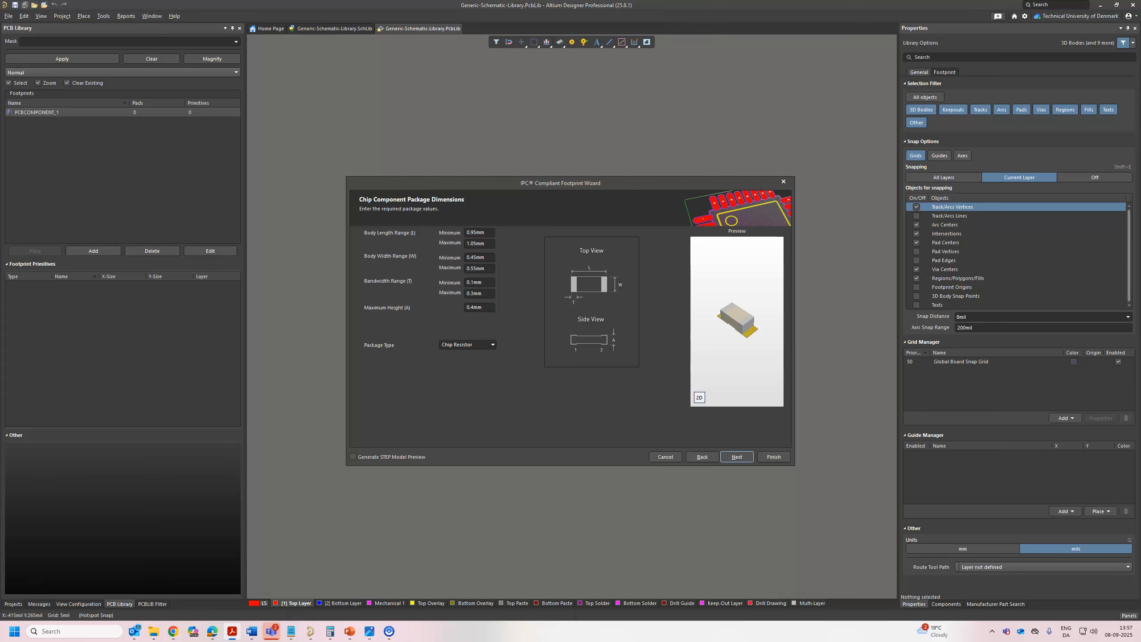
Step: Examine the RC0402 dimensions in the Yageo RC_L chip resistor datasheet and compare them with the package values in the wizard
drag(759, 179, 839, 99)
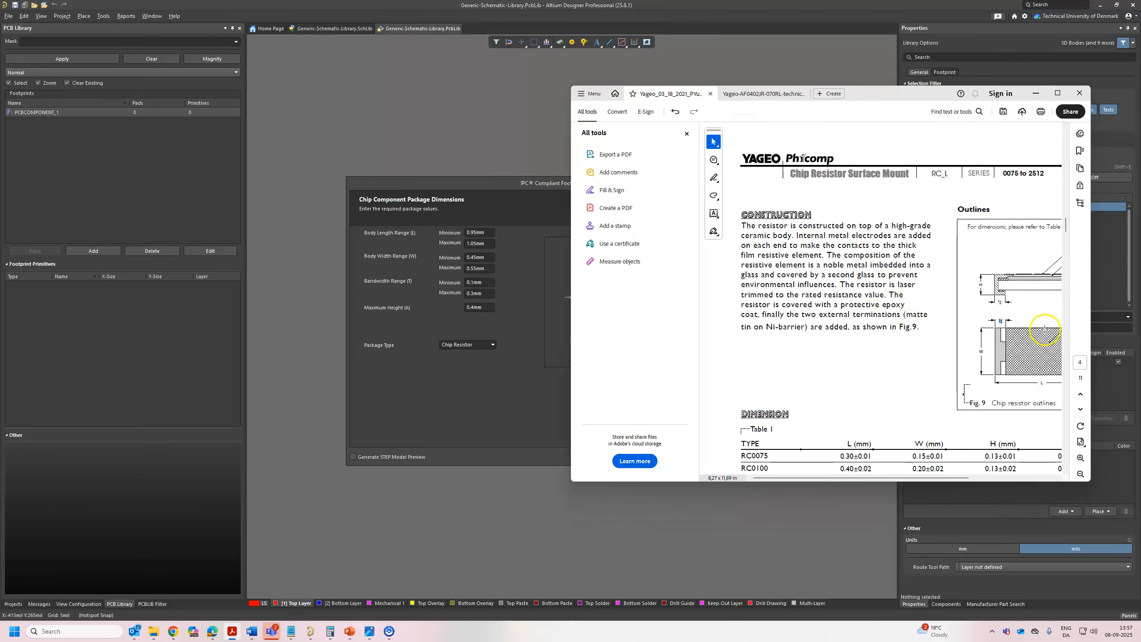
drag(1067, 227, 1066, 133)
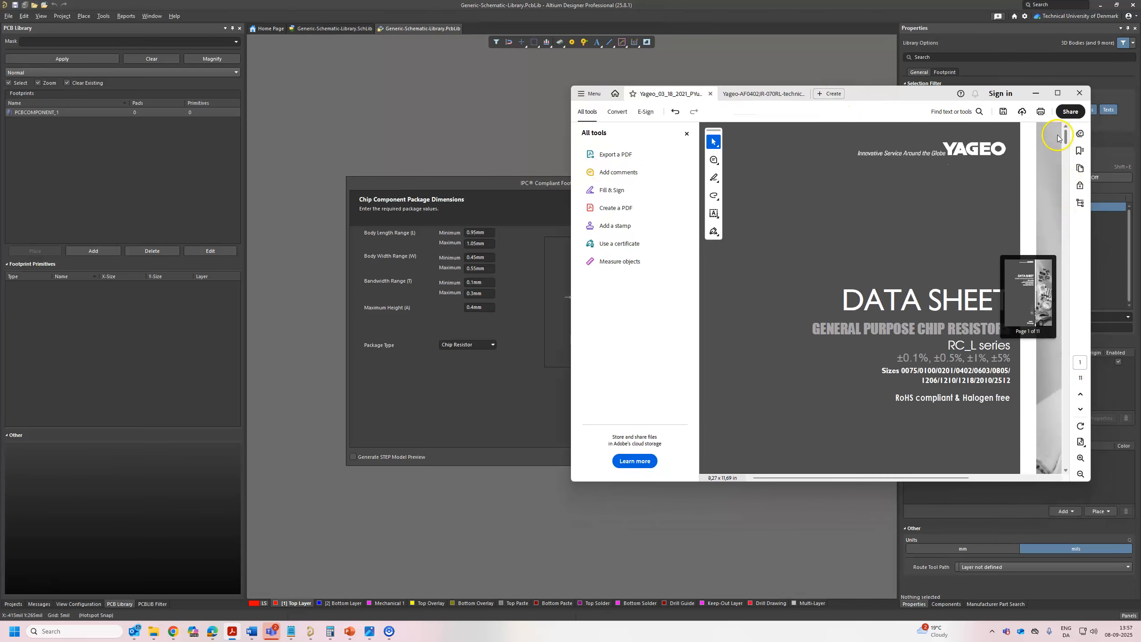
middle_click(862, 361)
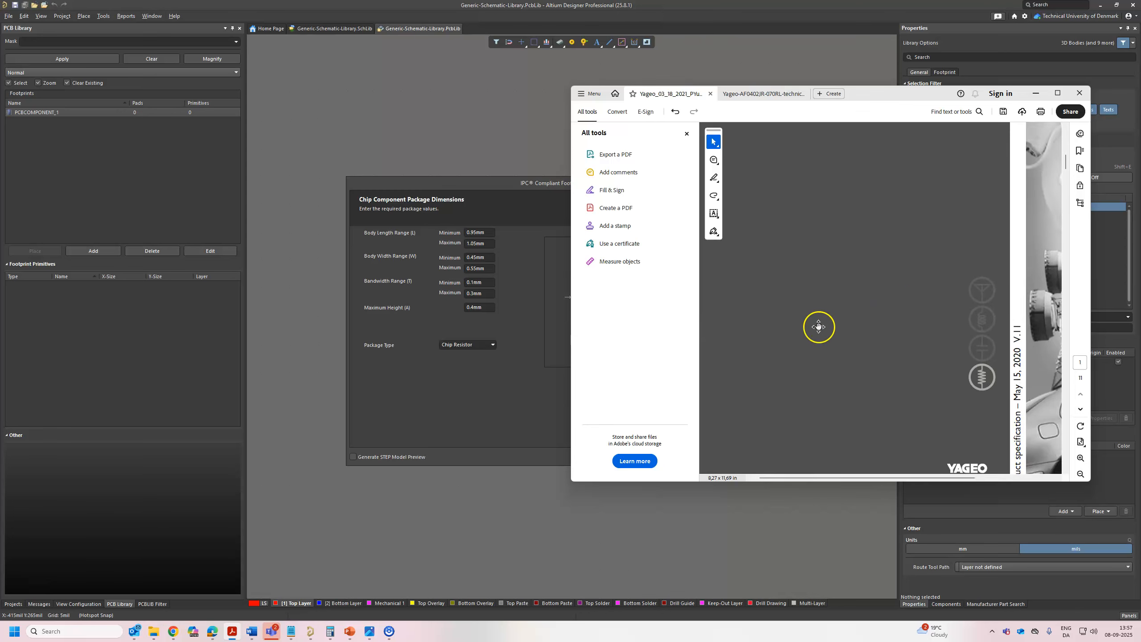
scroll(836, 311, down, 6)
scroll(882, 296, up, 7)
scroll(881, 294, down, 6)
scroll(879, 294, down, 10)
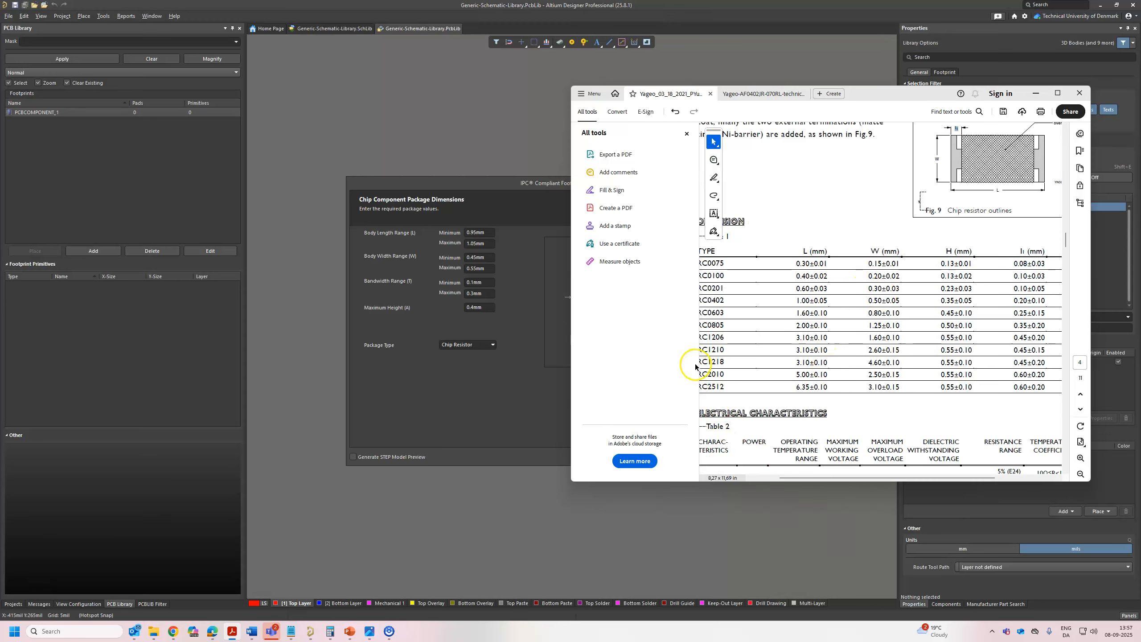
click(686, 133)
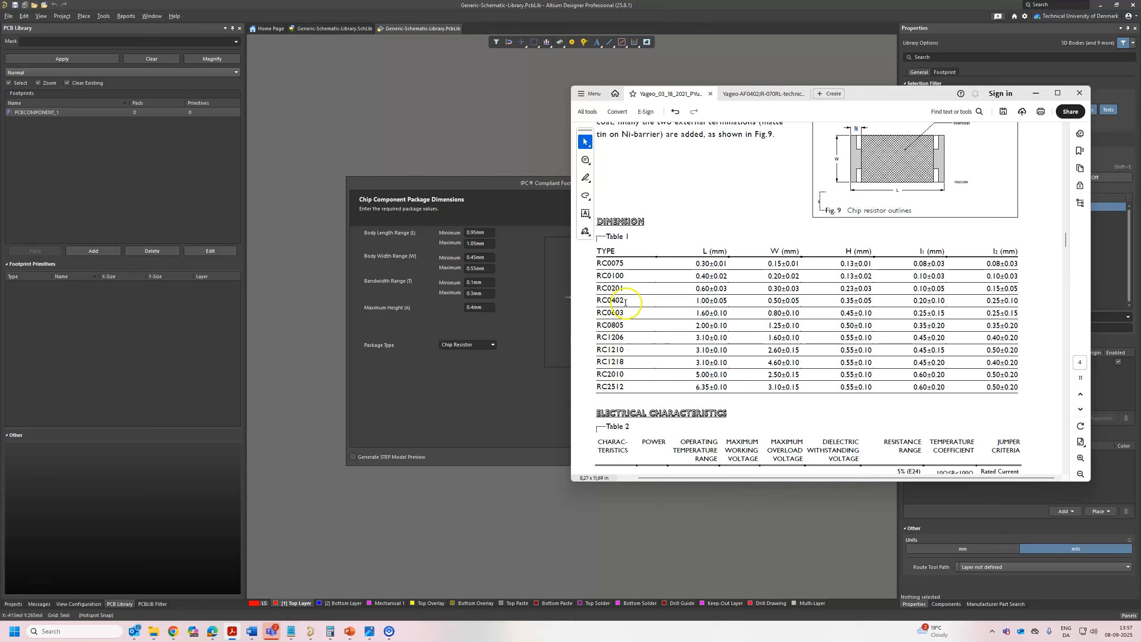
drag(599, 301, 1018, 300)
drag(905, 98, 999, 123)
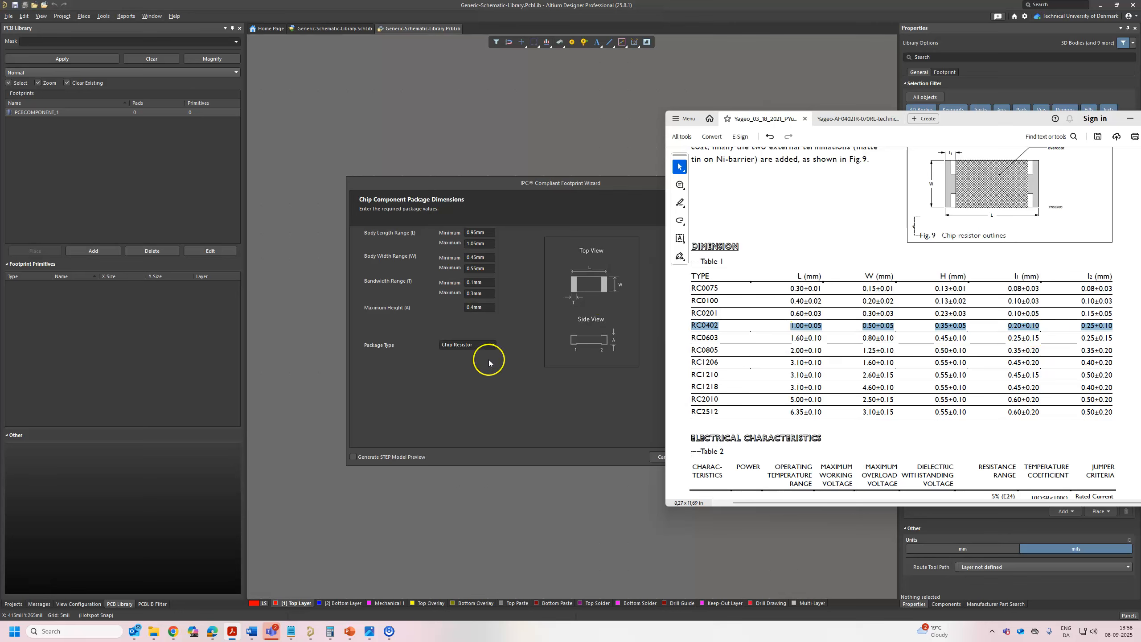
Step: Enable the STEP model preview, choose Chip Resistor as the package type, and accept the package dimensions and calculated heel spacing
click(372, 458)
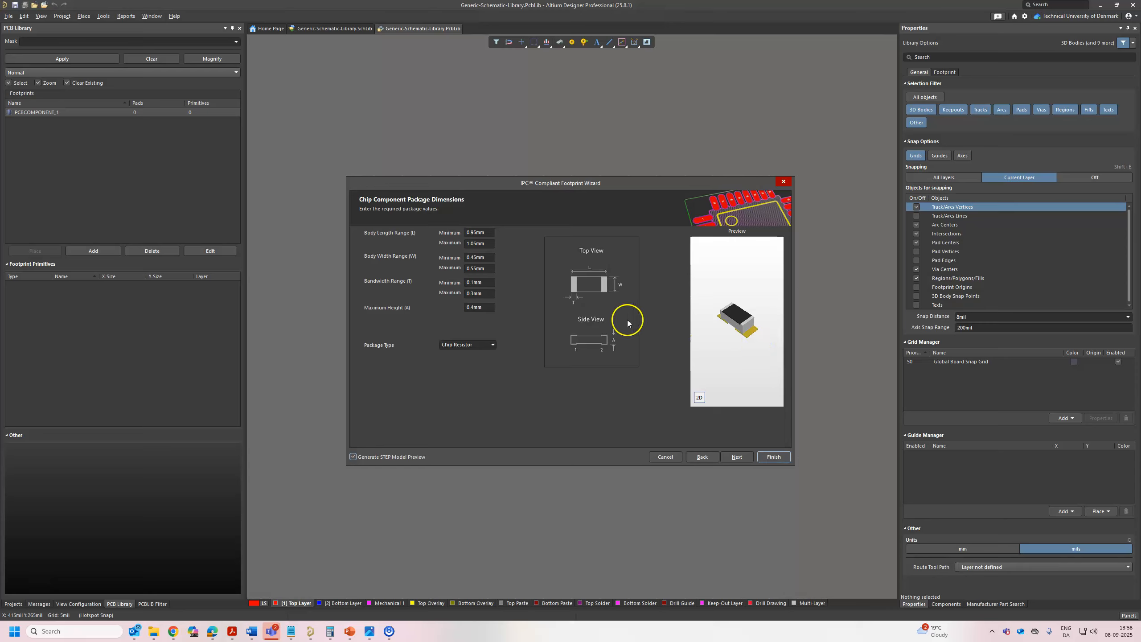
click(492, 345)
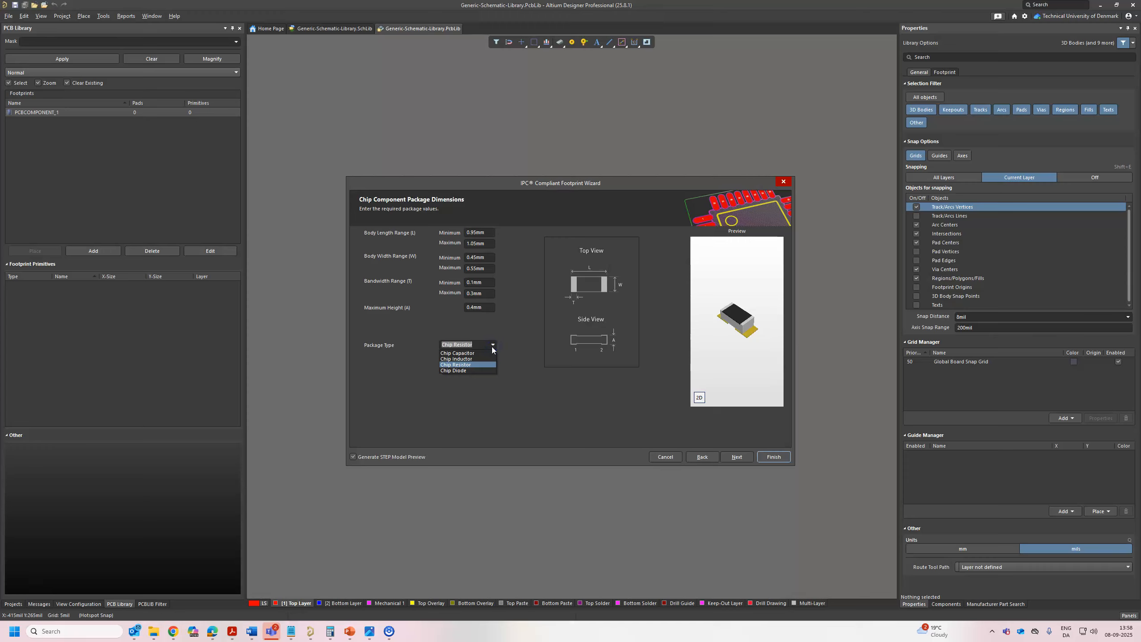
click(478, 366)
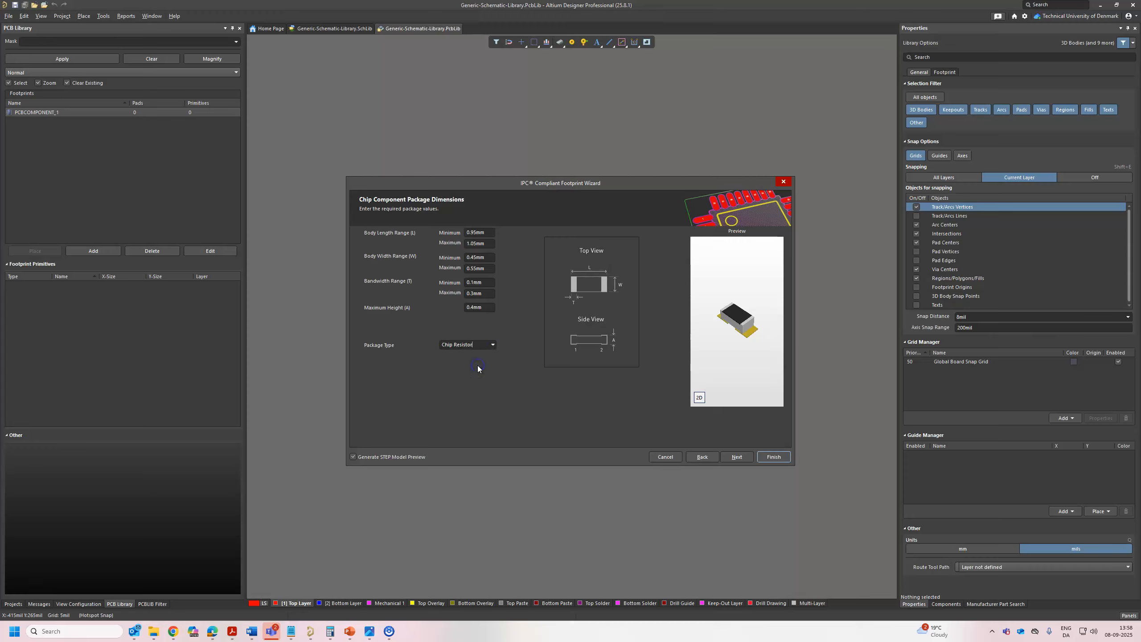
click(737, 458)
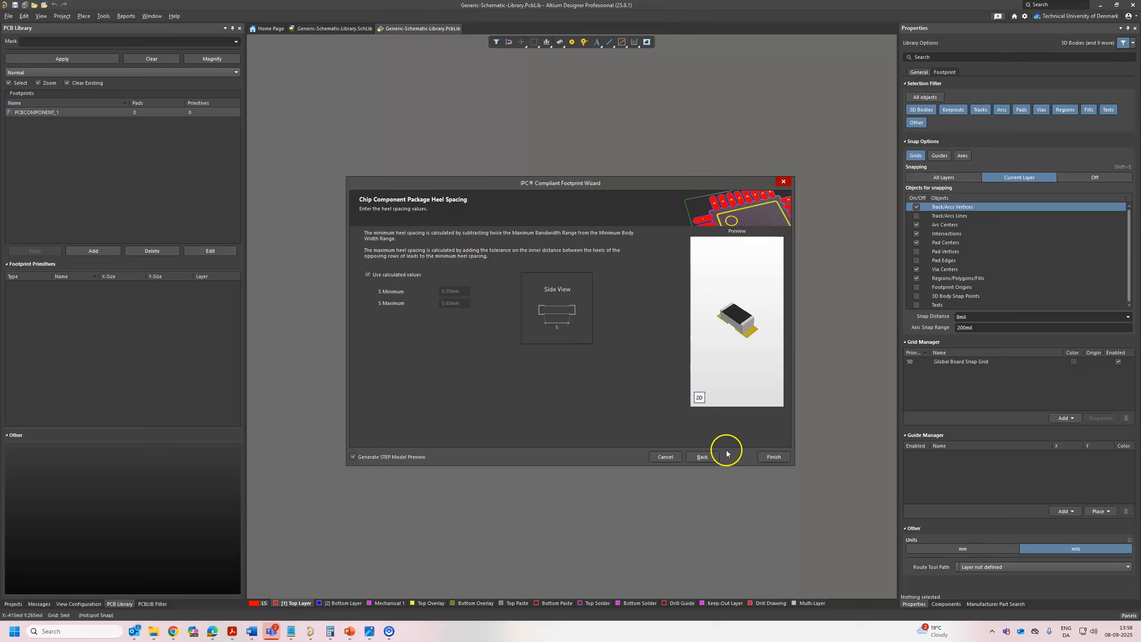
click(737, 457)
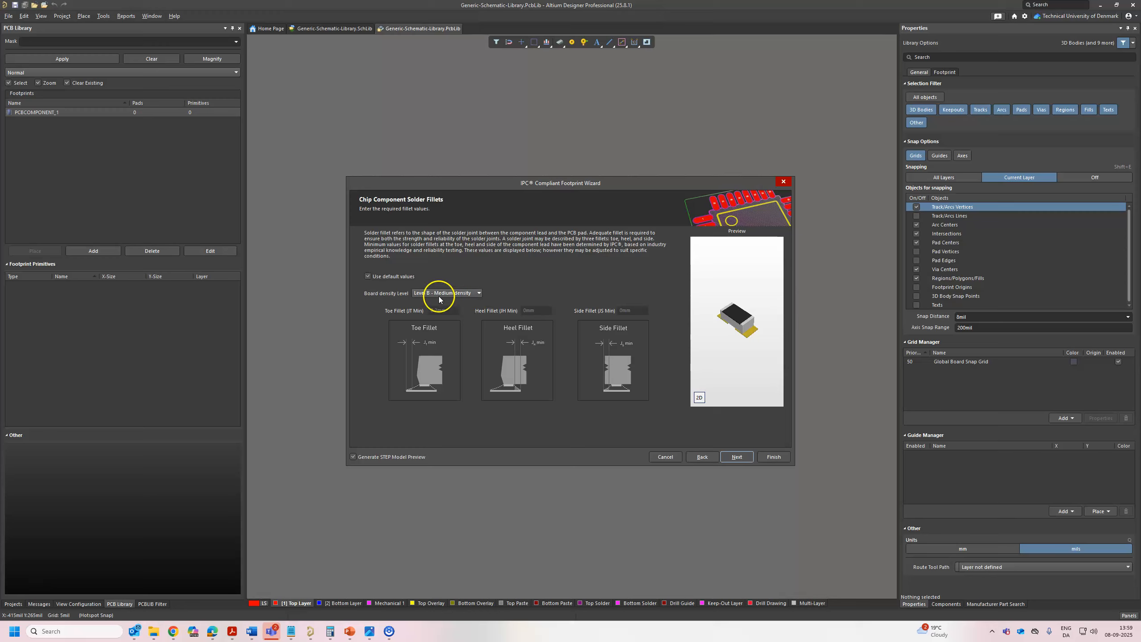
Step: Try the Level A - Low density board density level, and set it back to Level B - Medium density
click(459, 294)
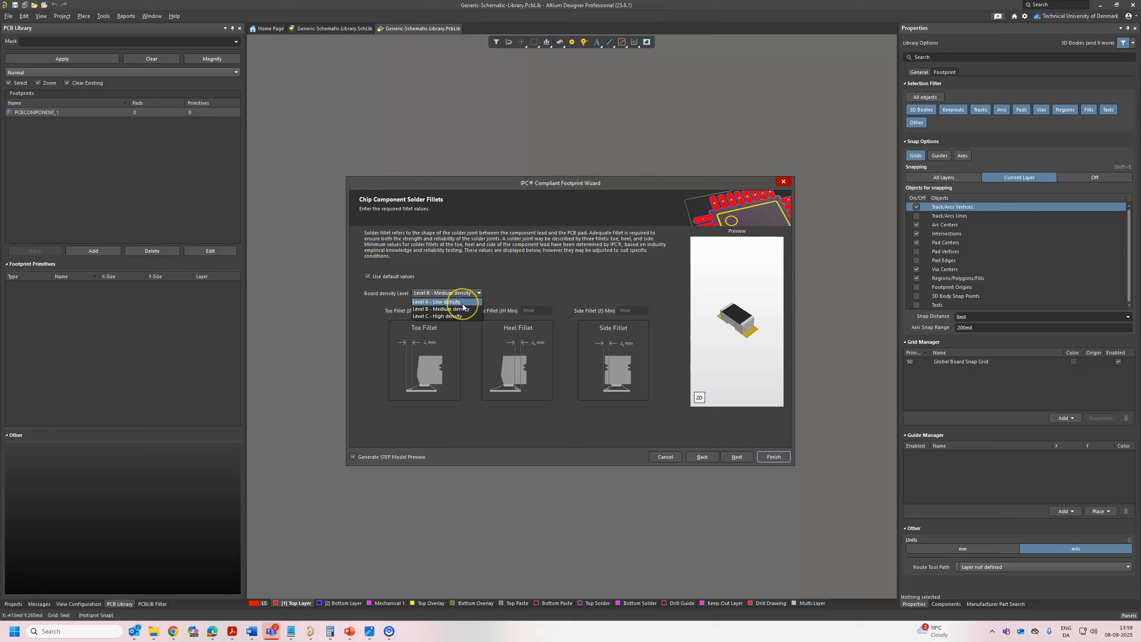
click(463, 304)
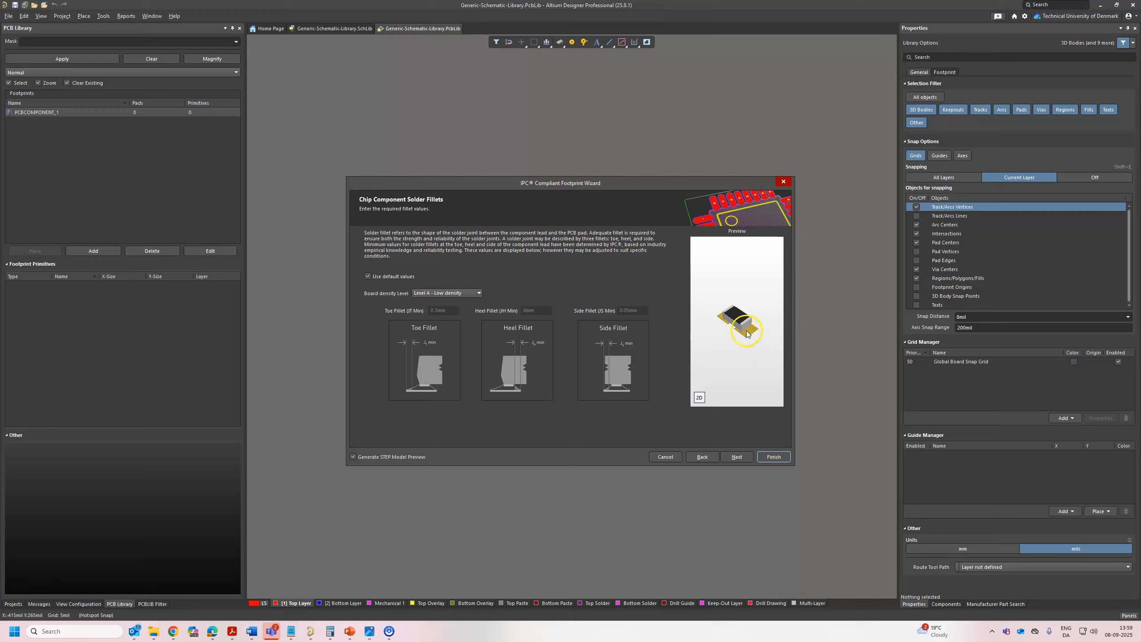
click(459, 293)
click(458, 309)
Step: Look through the Yageo datasheet's outline drawing, dimension table and electrical characteristics around the RC0402 part
key(alt+Tab)
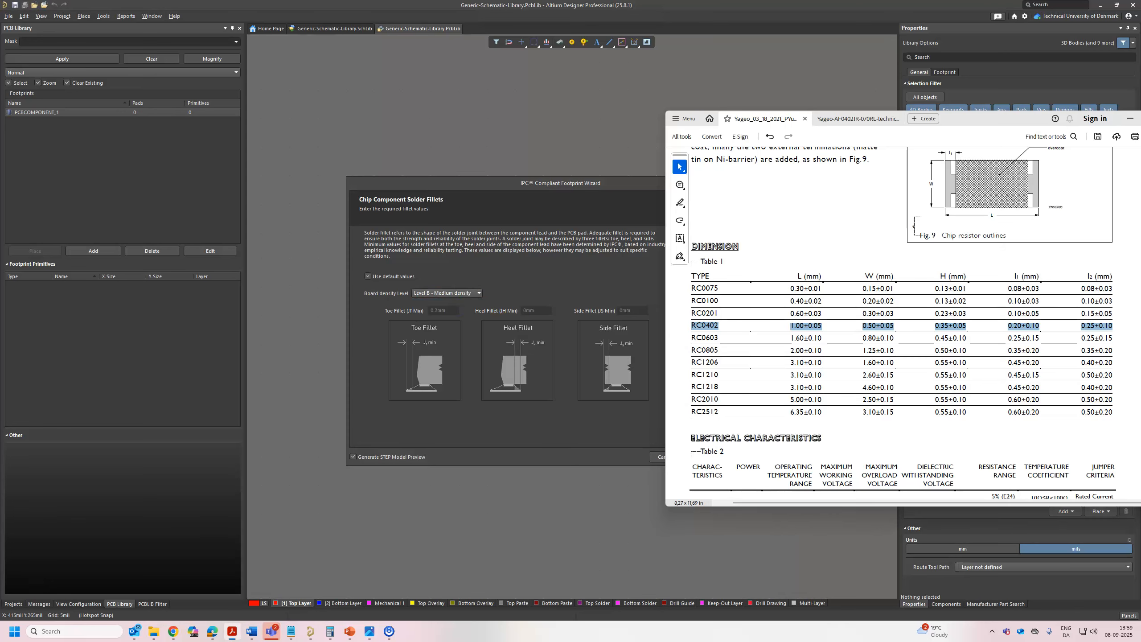
ctrl+scroll(857, 330, down, 1)
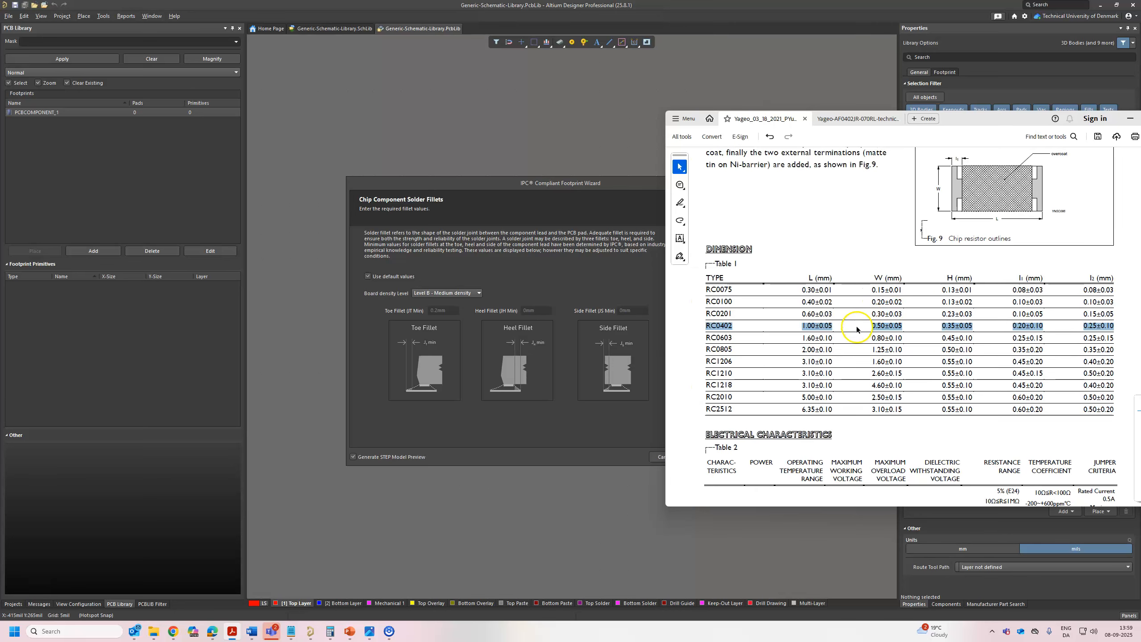
ctrl+scroll(845, 339, down, 1)
scroll(874, 315, up, 5)
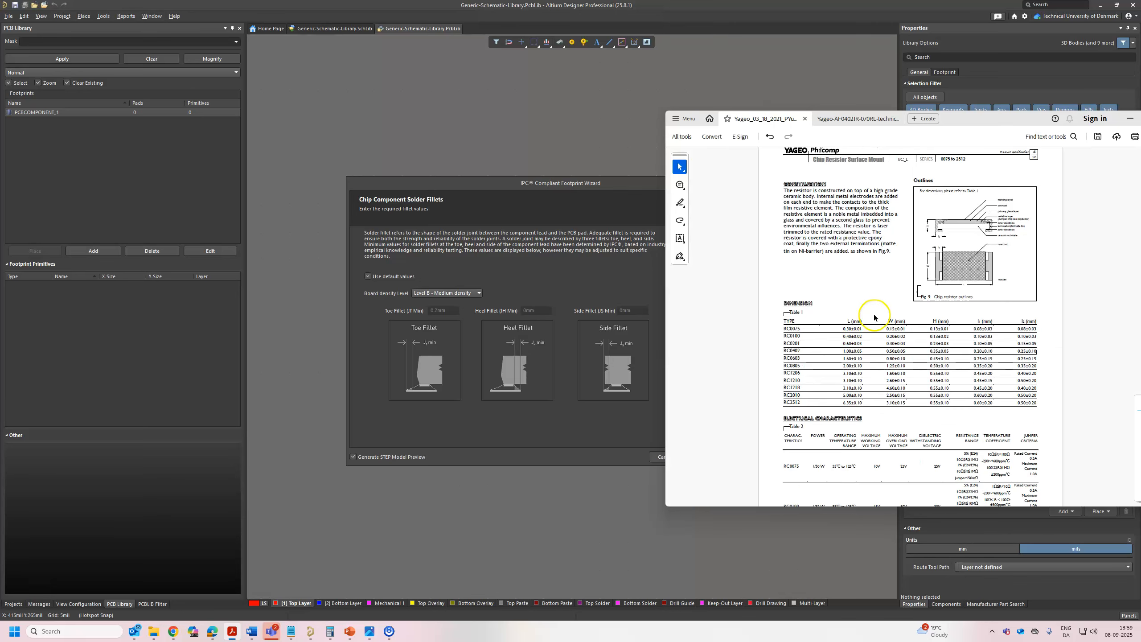
scroll(874, 316, down, 5)
ctrl+scroll(886, 315, up, 1)
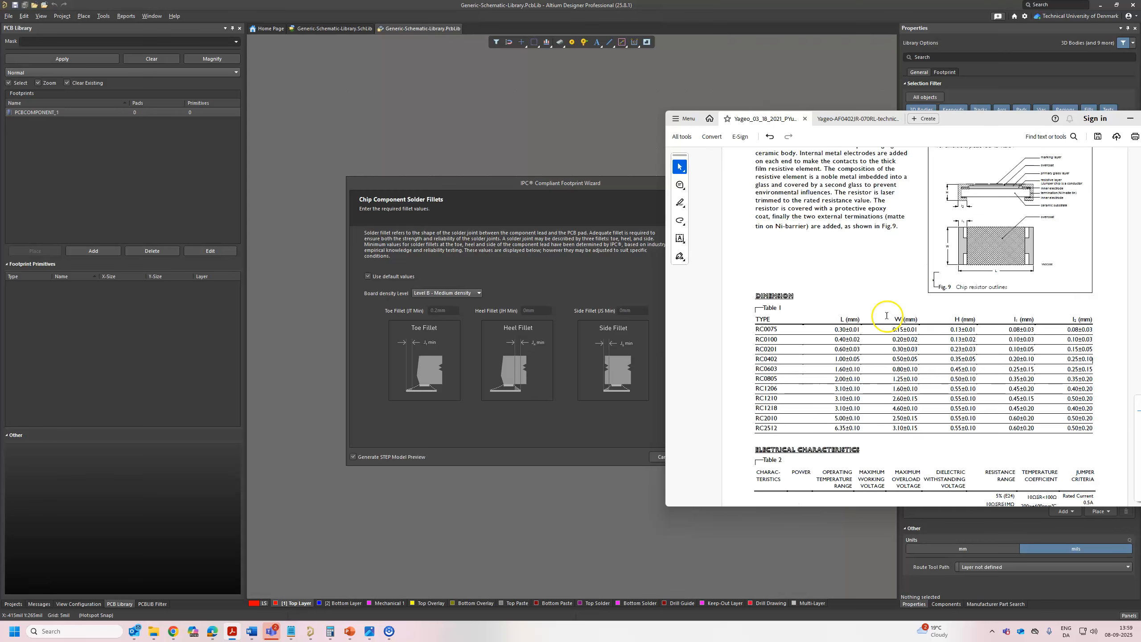
scroll(829, 286, down, 8)
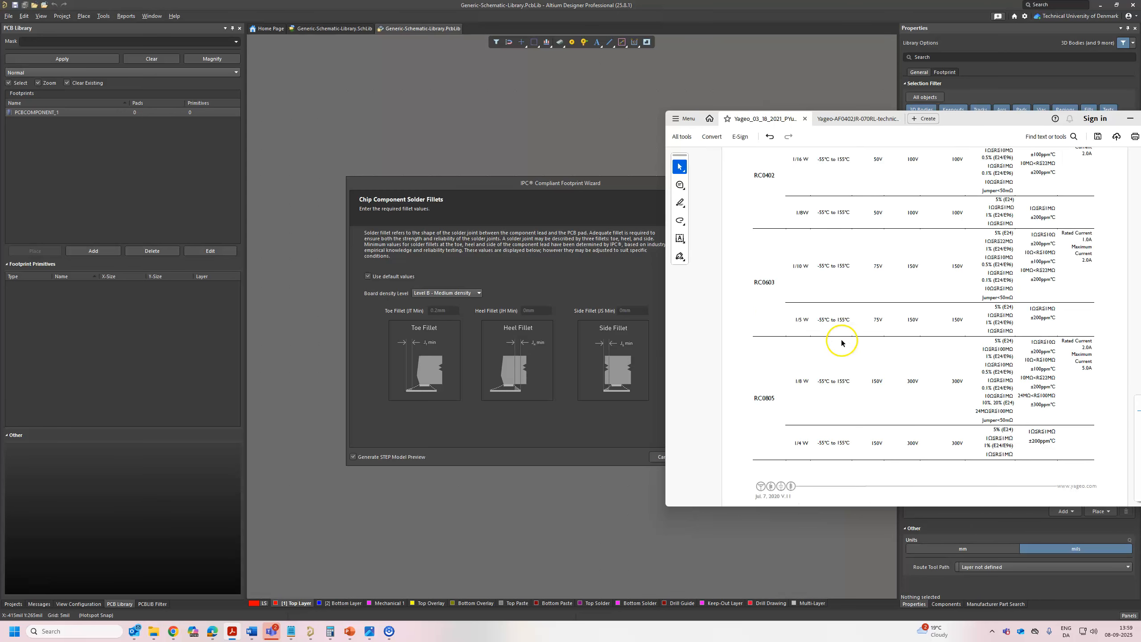
scroll(841, 340, up, 5)
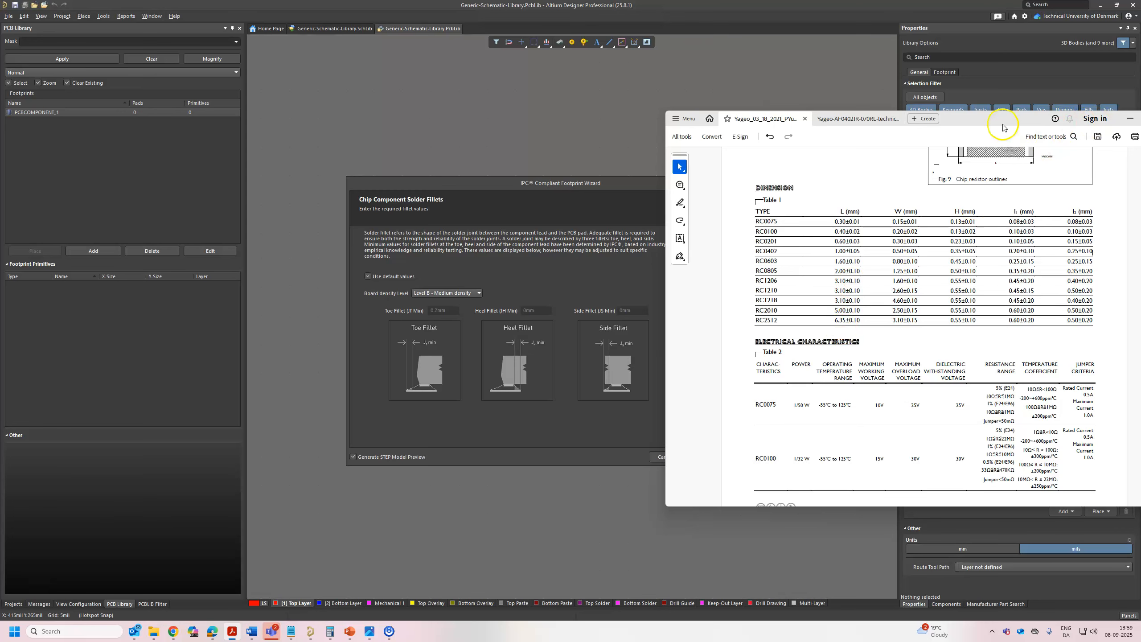
drag(1003, 124, 940, 143)
click(1072, 136)
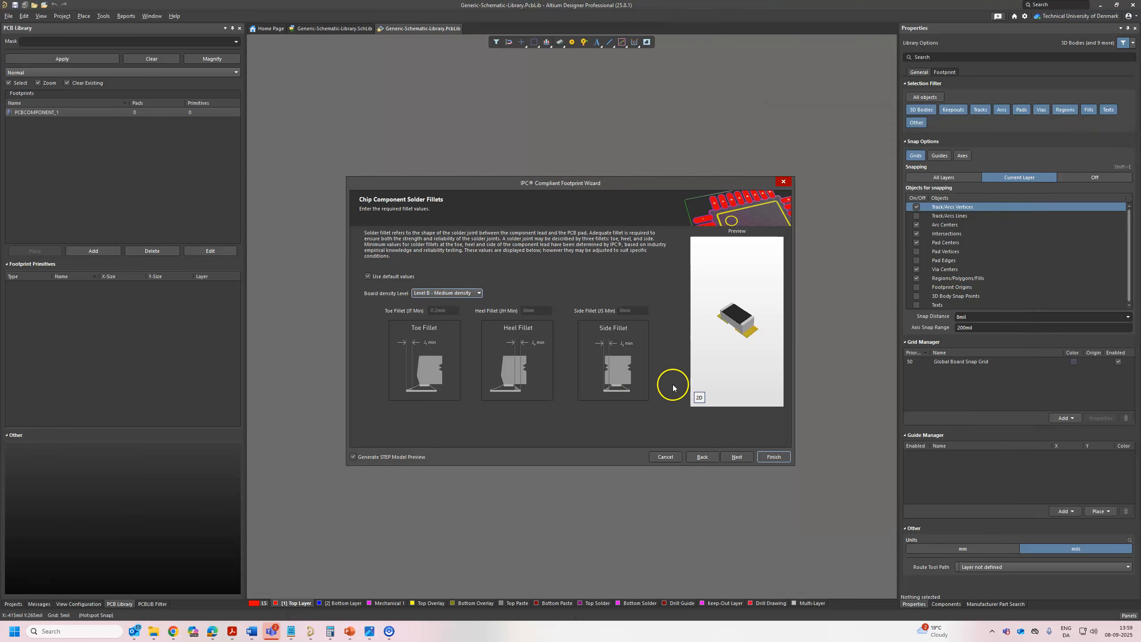
Step: Accept the default solder fillets, tolerances, footprint, silkscreen and courtyard settings up to the footprint description
click(735, 457)
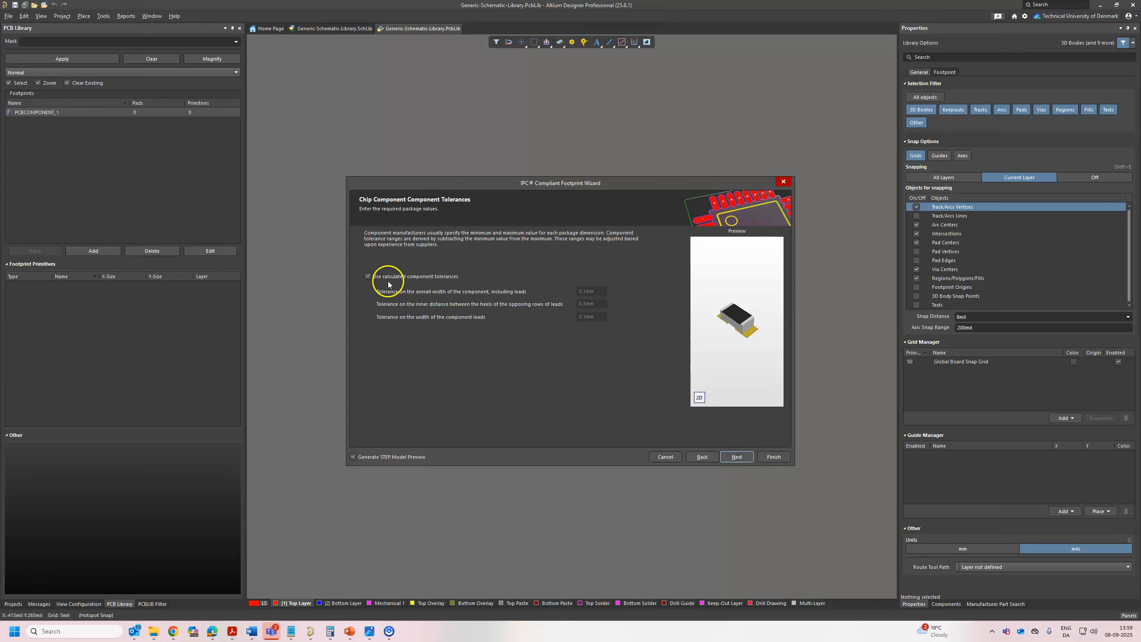
click(738, 456)
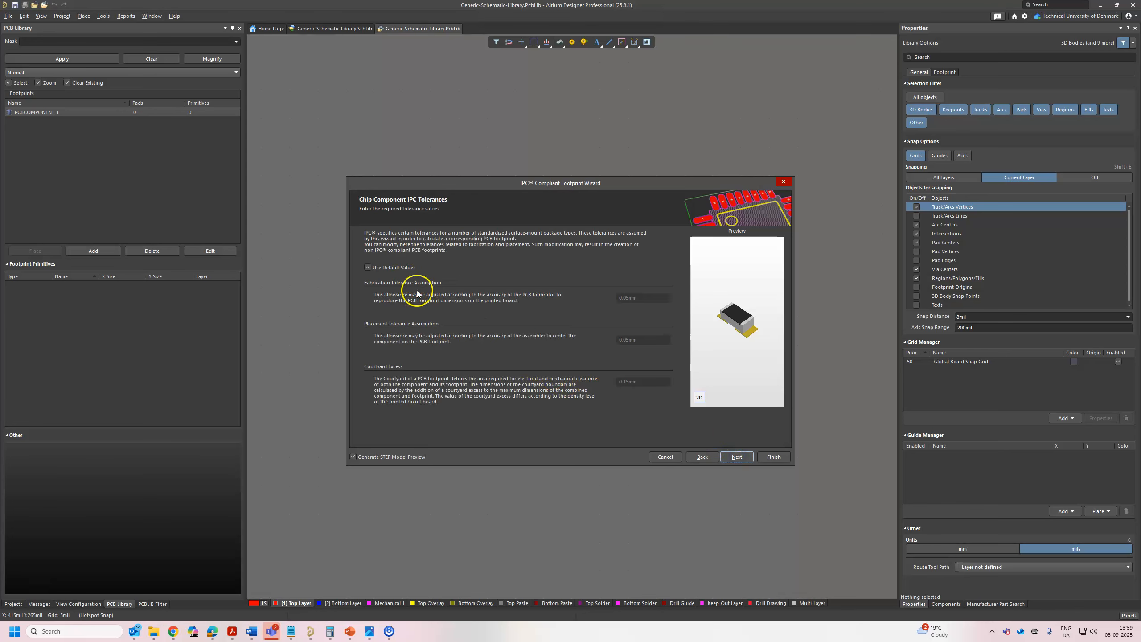
click(740, 455)
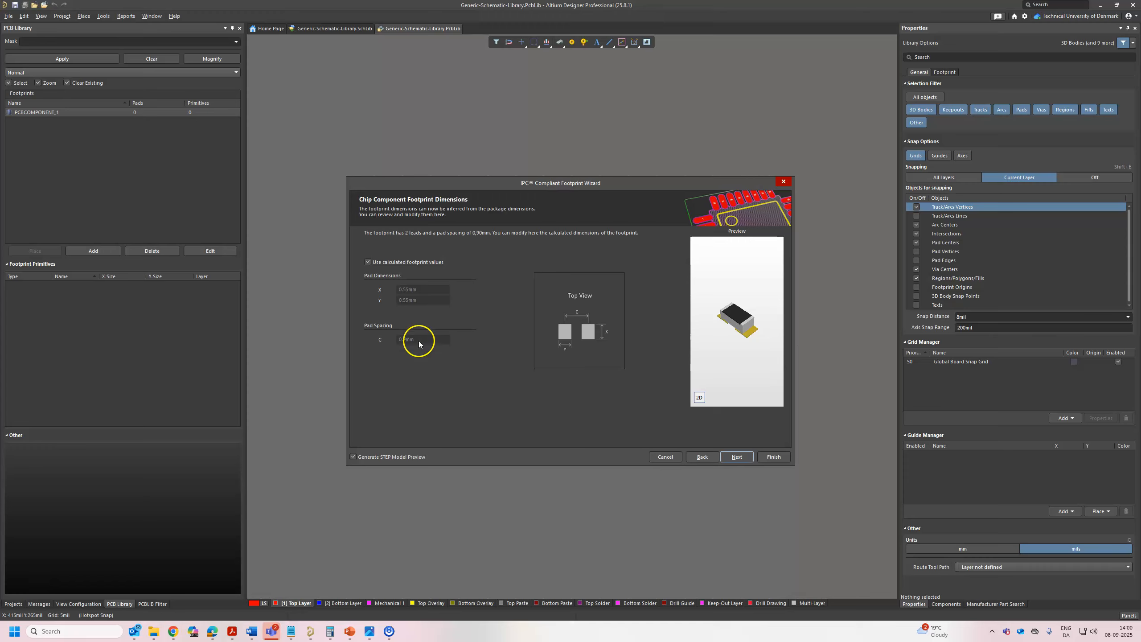
click(737, 458)
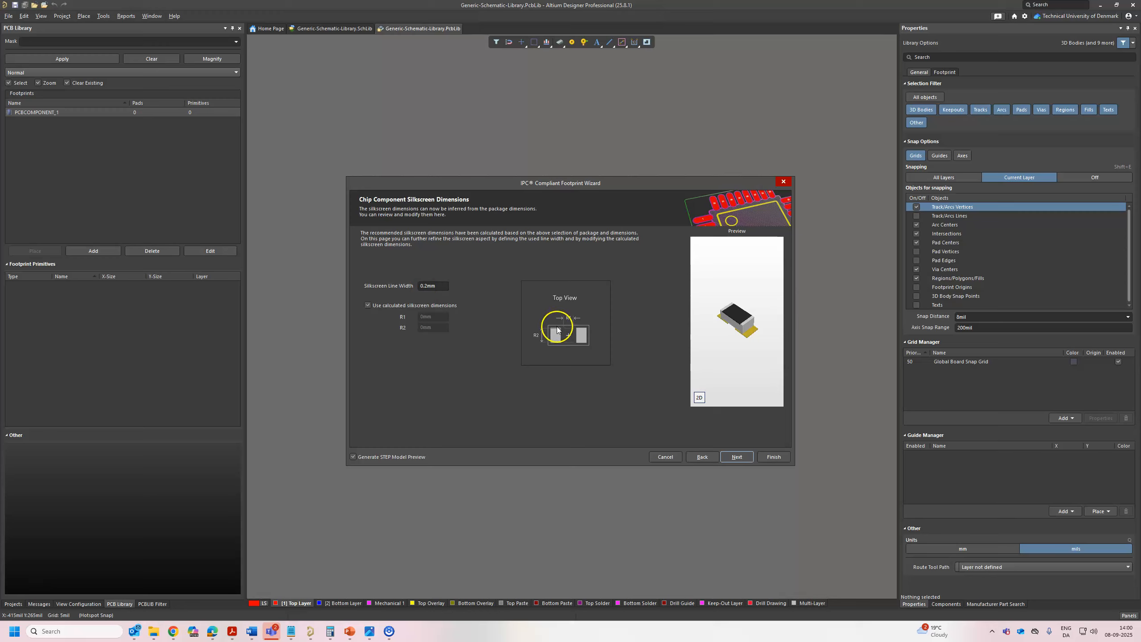
click(735, 457)
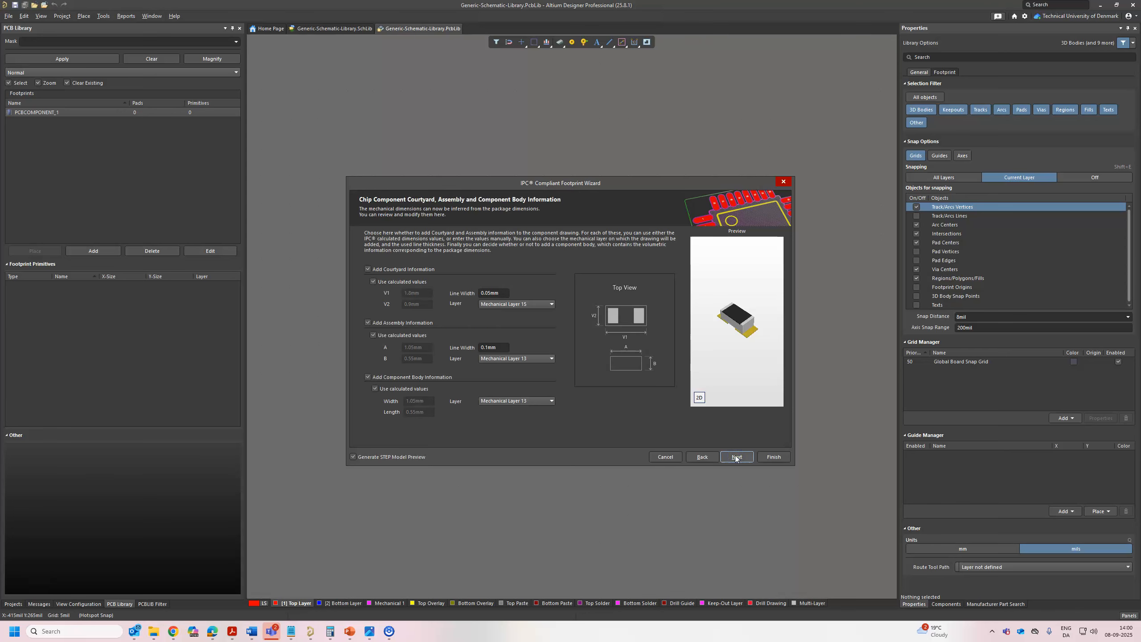
click(736, 457)
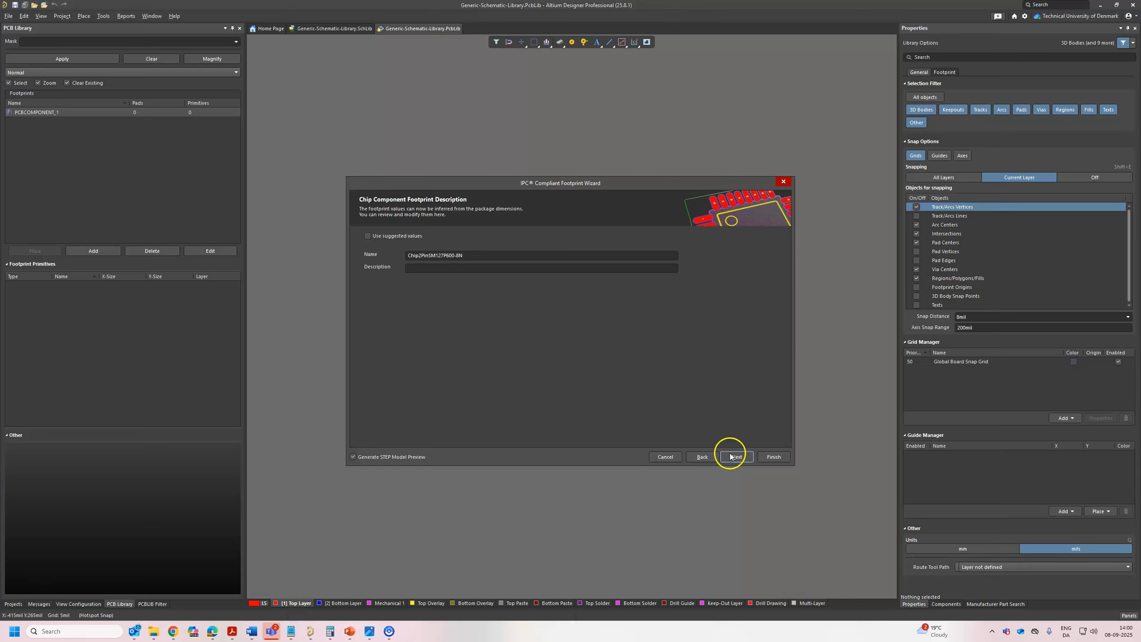
Step: Name the footprint RES_0402 with the suggested description, and finish the wizard with the current PcbLib file and an embedded STEP model
click(387, 237)
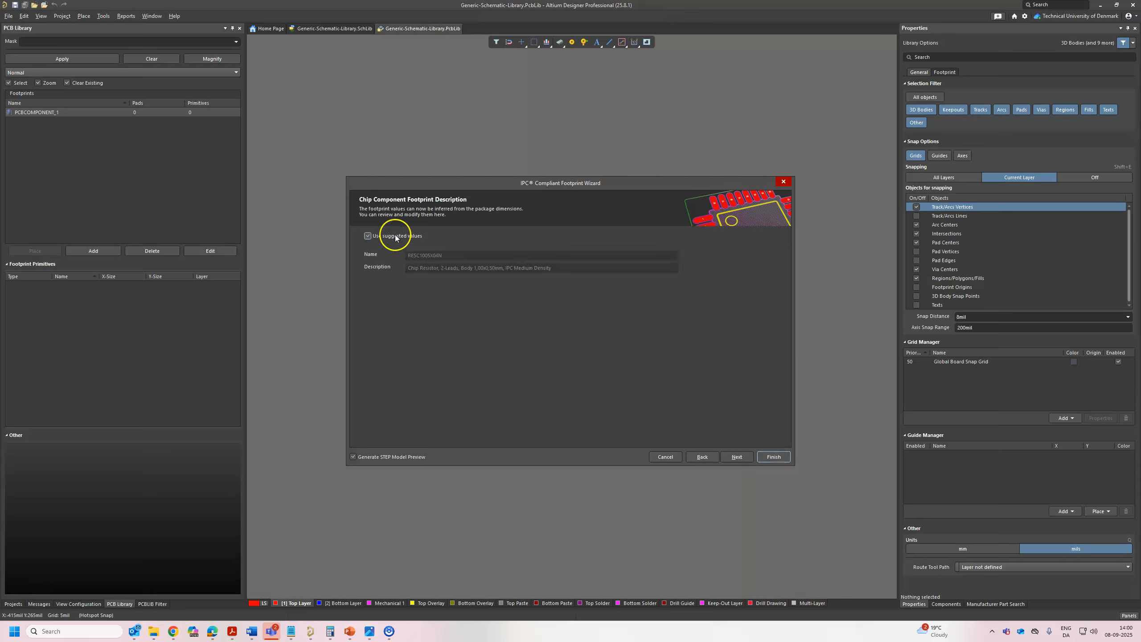
click(396, 237)
double_click(459, 256)
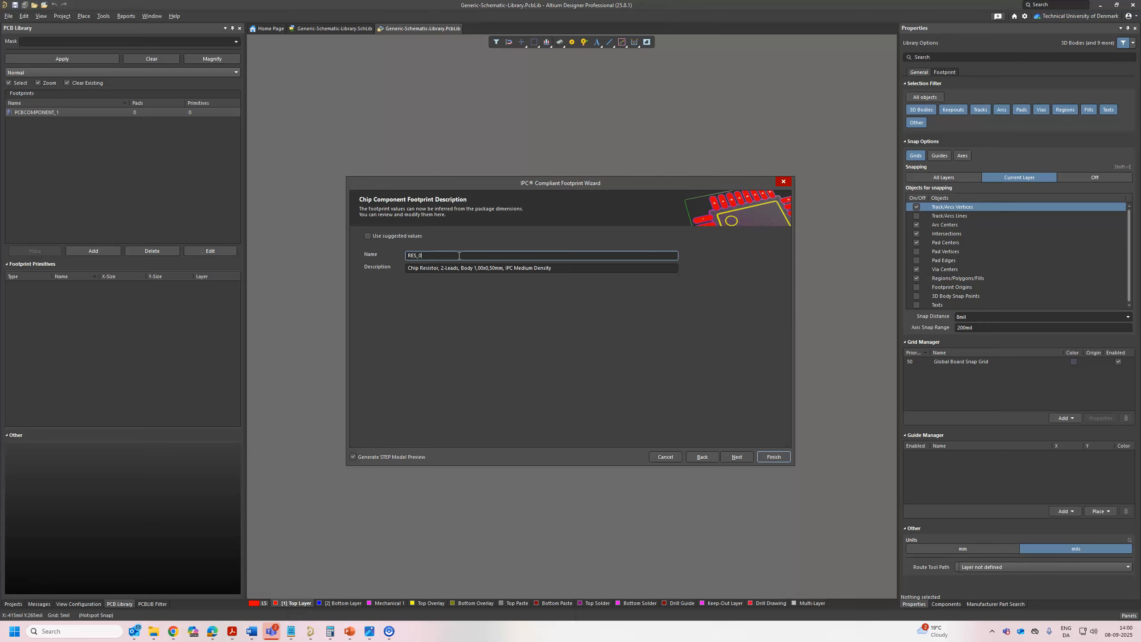
click(742, 459)
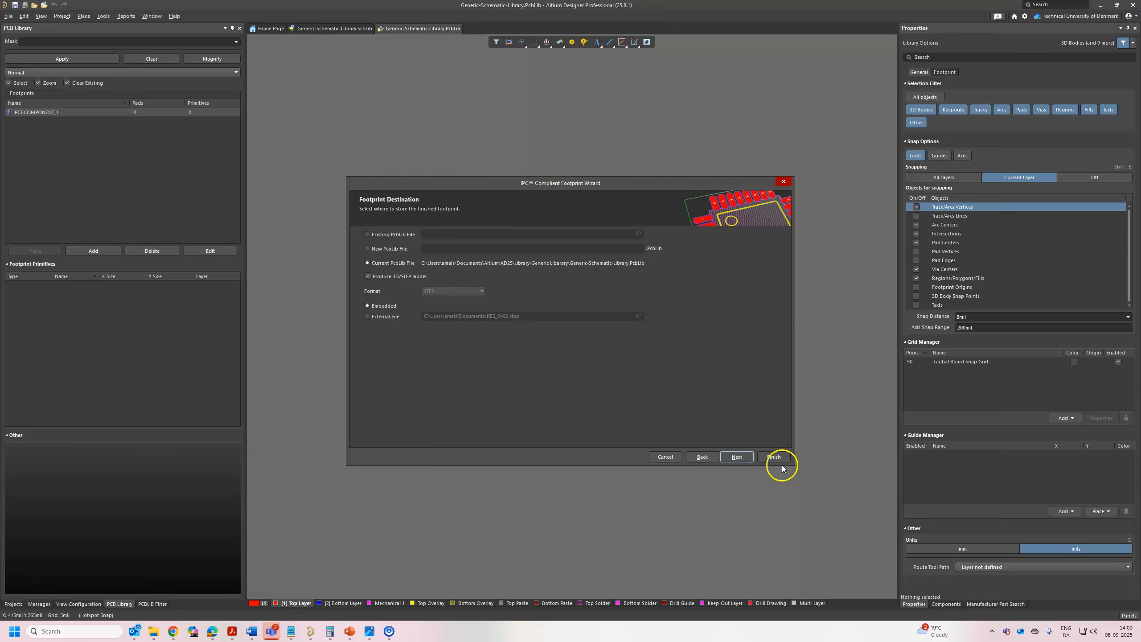
click(742, 458)
click(773, 457)
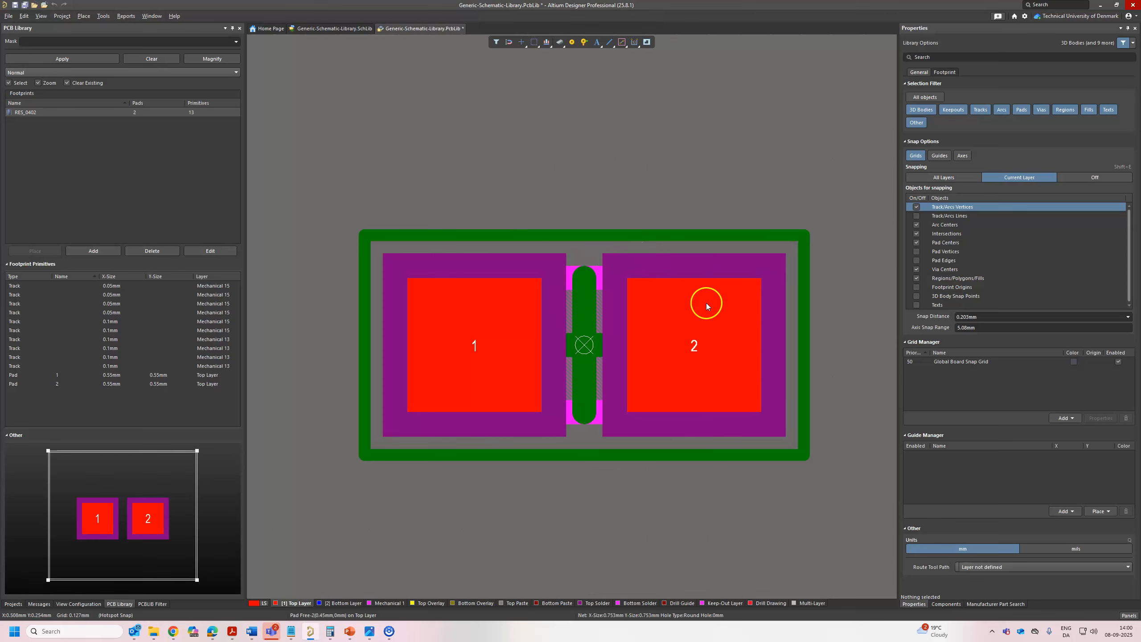
Step: Inspect the generated RES_0402 footprint and expand the top solder mask settings of pad 1
ctrl+scroll(519, 417, down, 2)
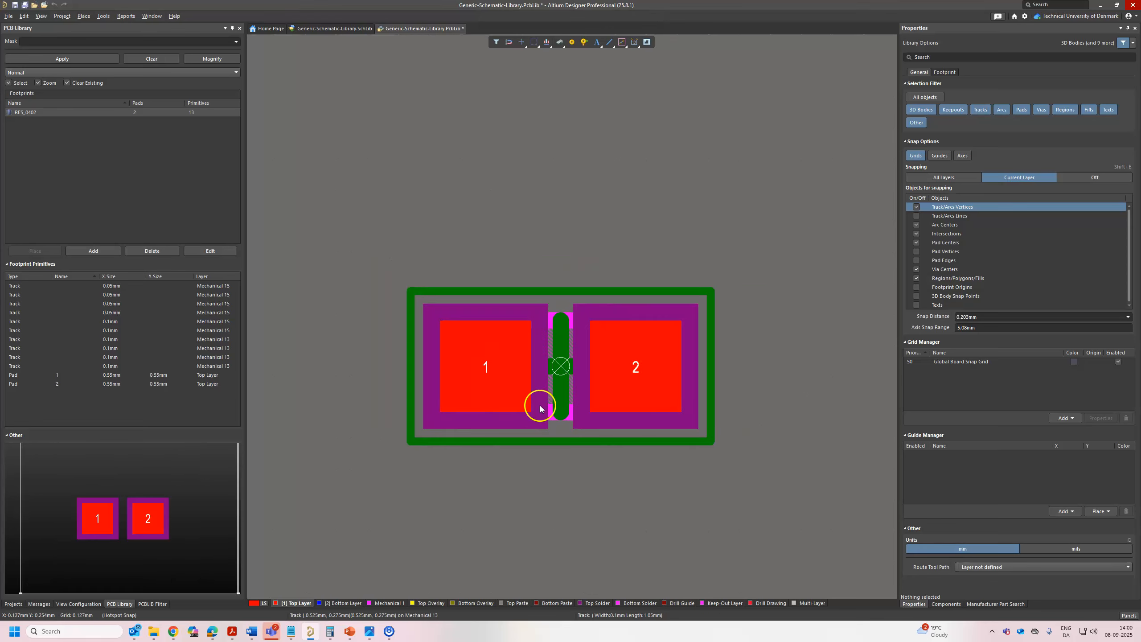
ctrl+scroll(538, 392, up, 2)
ctrl+scroll(532, 413, down, 2)
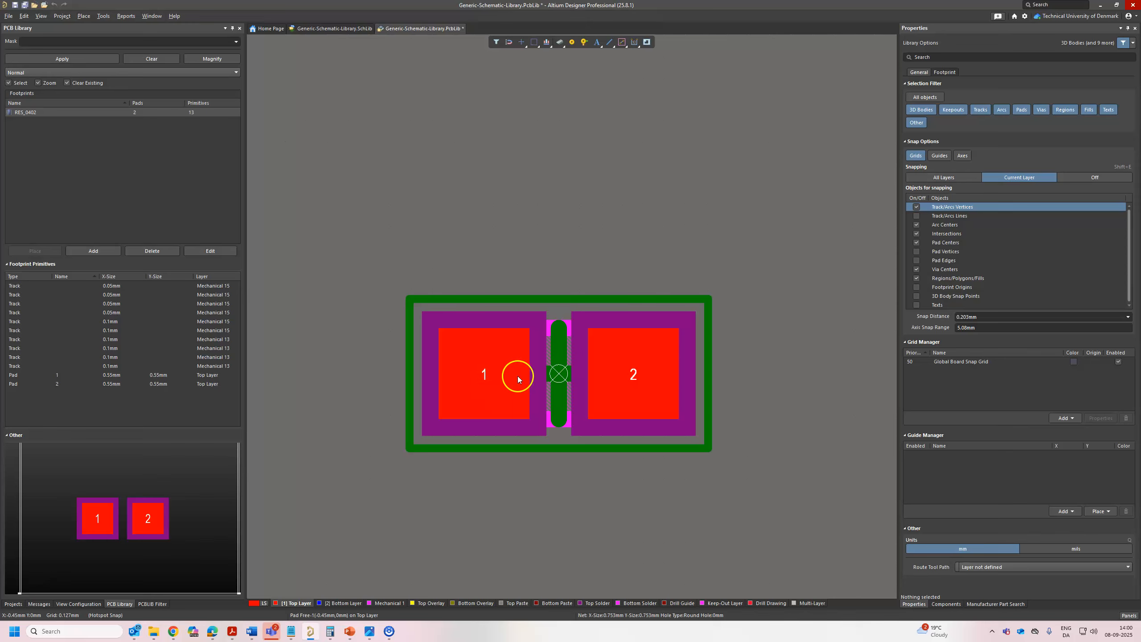
click(489, 361)
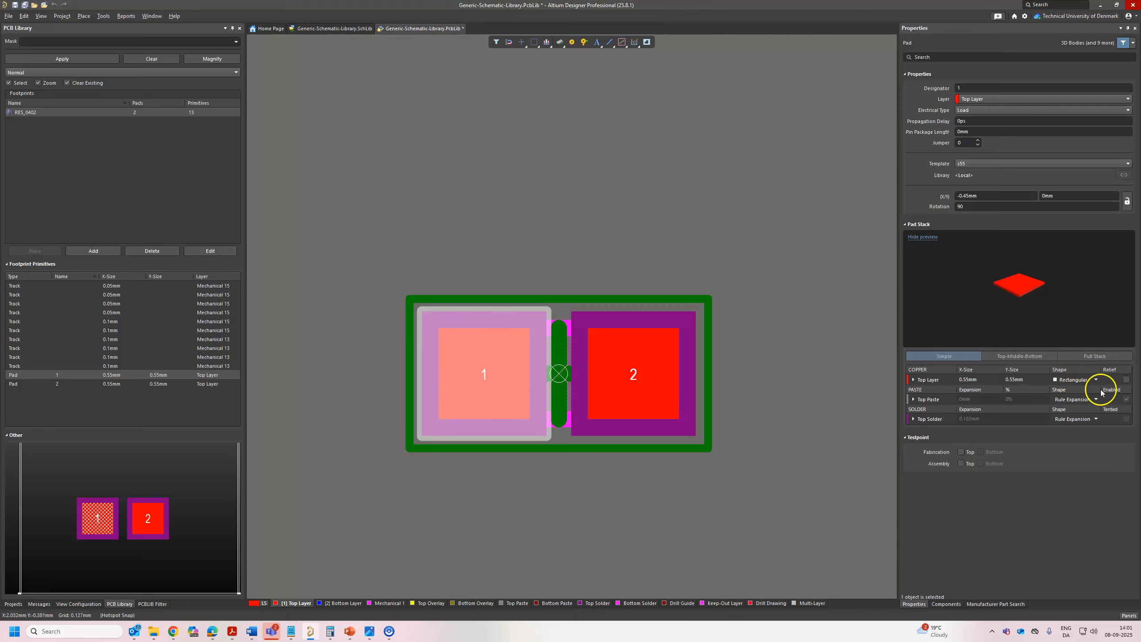
click(828, 416)
click(503, 406)
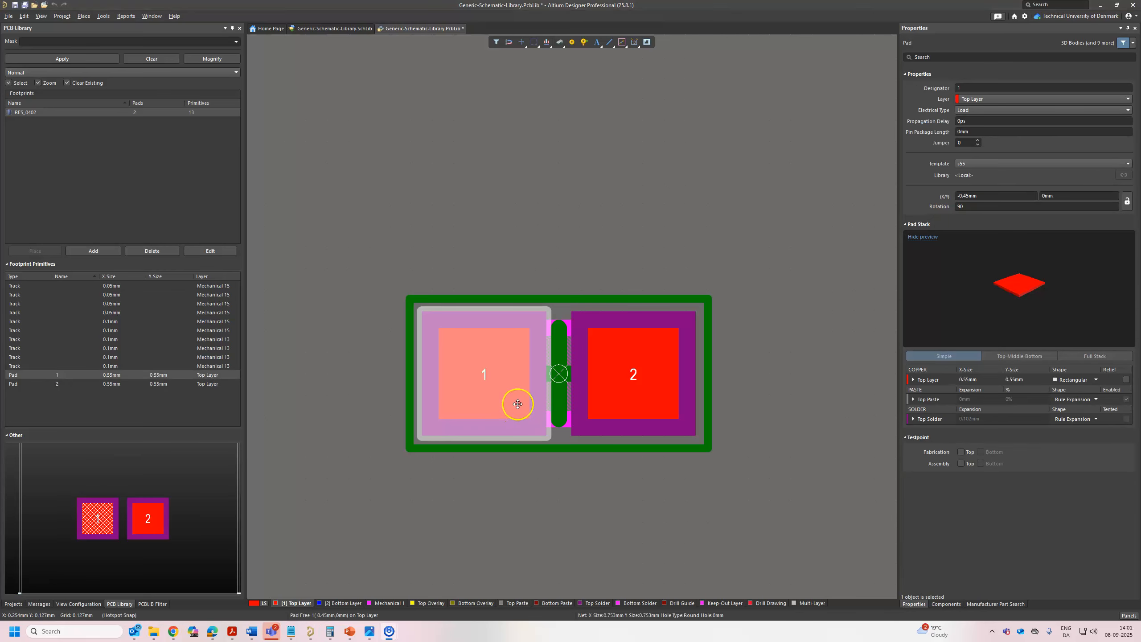
click(913, 419)
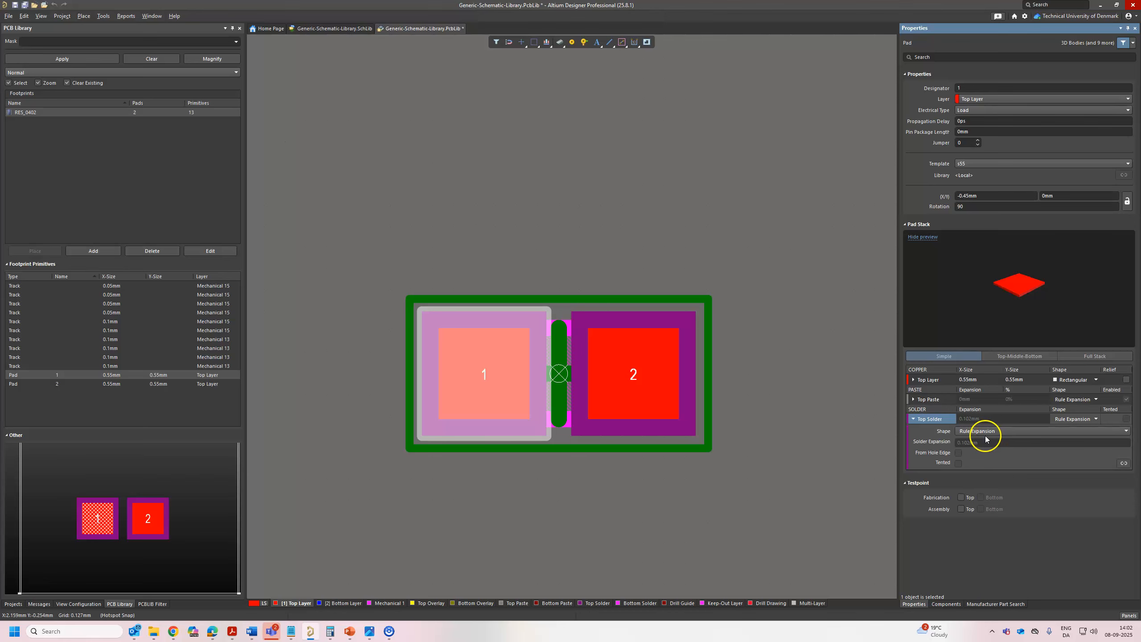
Step: Switch to the browser, look up JLCPCB's soldermask expansion rule, copy its 0.05 mm clearance value, and return to Altium Designer
click(173, 632)
drag(993, 165, 434, 106)
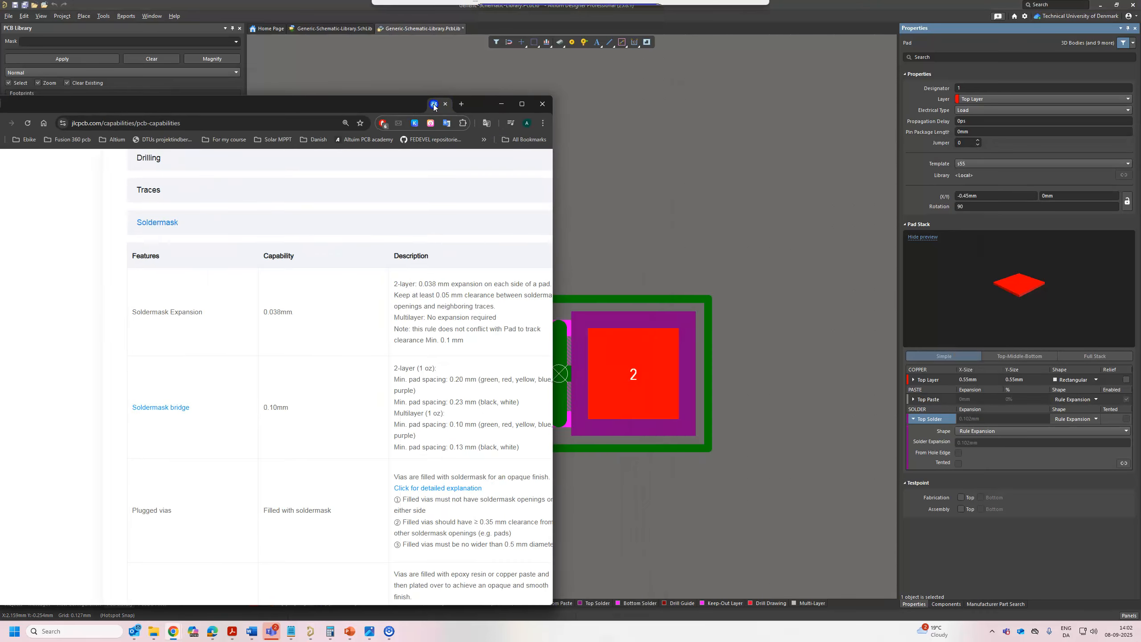
scroll(424, 342, right, 1)
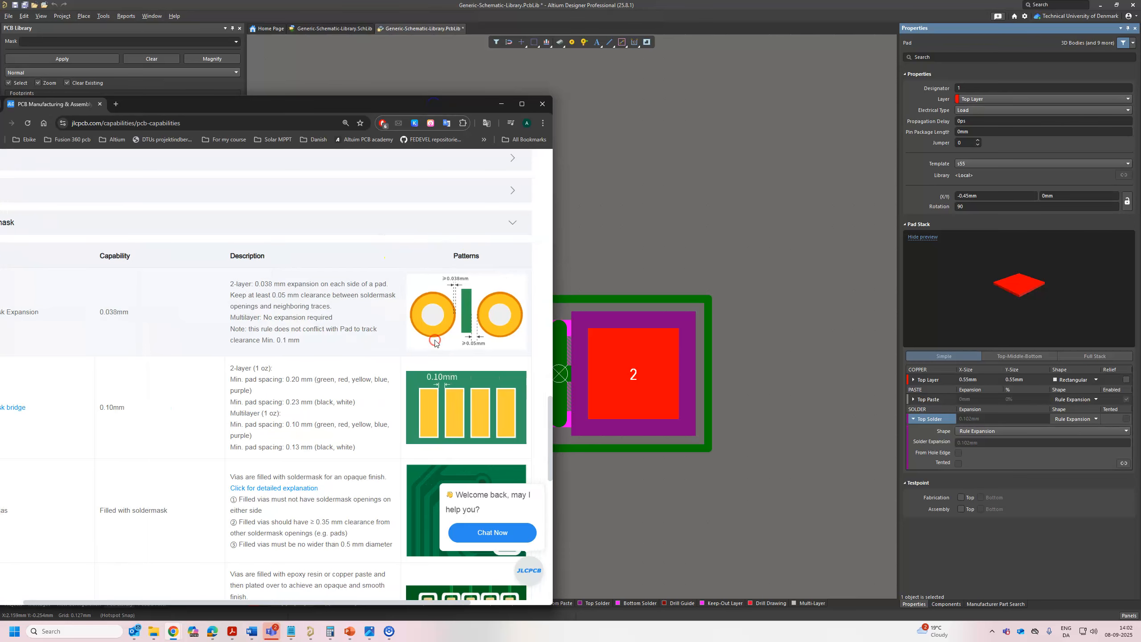
scroll(193, 326, left, 1)
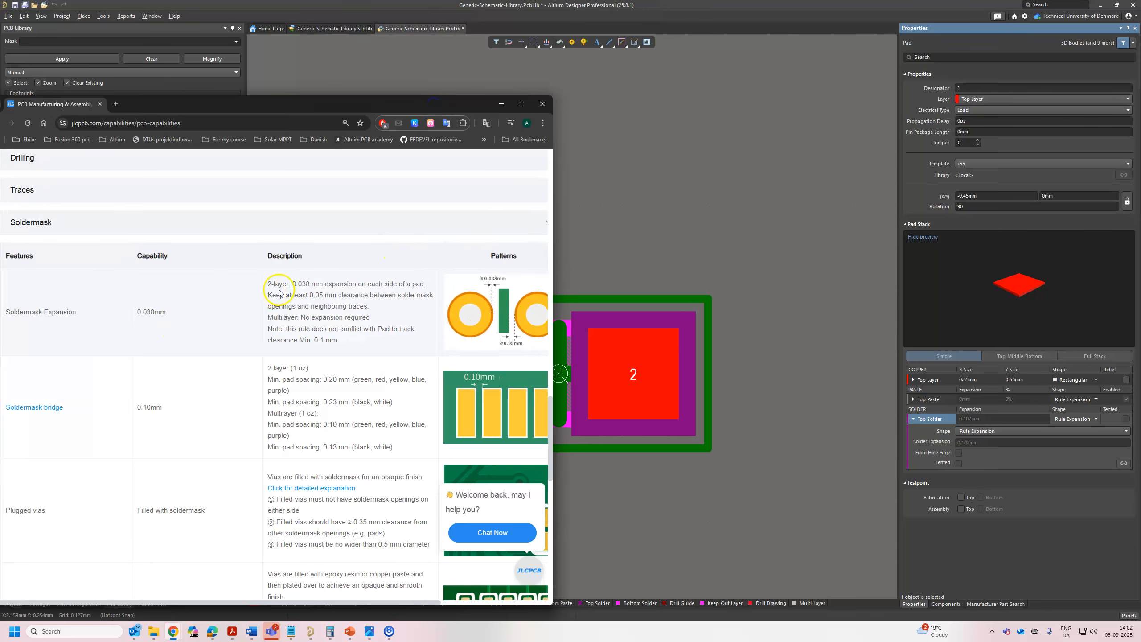
click(320, 296)
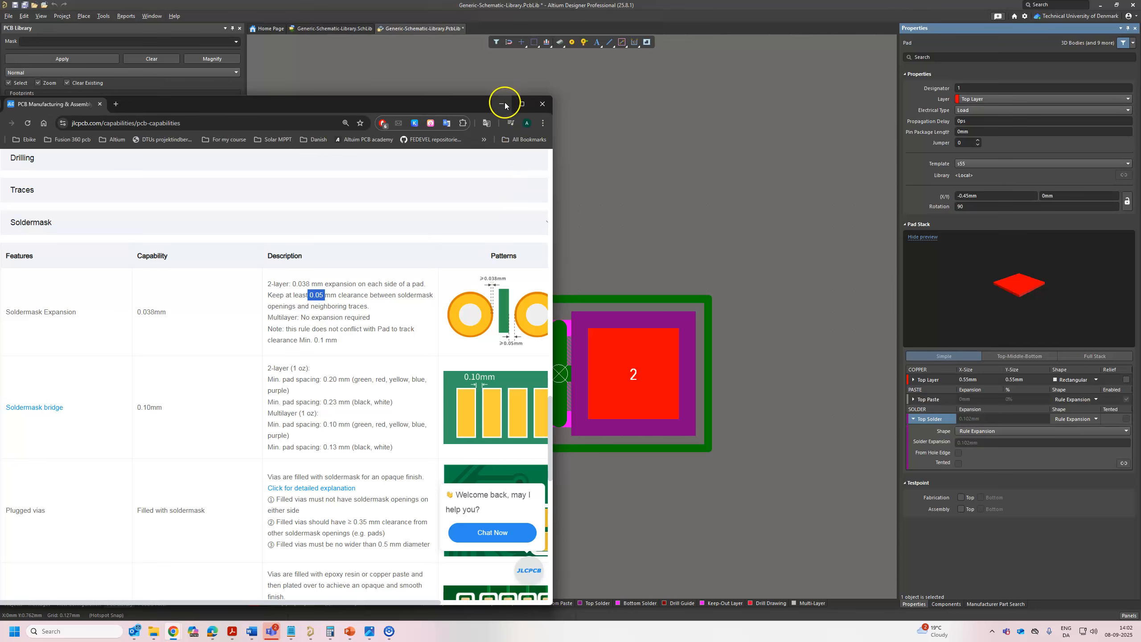
right_click(316, 297)
click(332, 309)
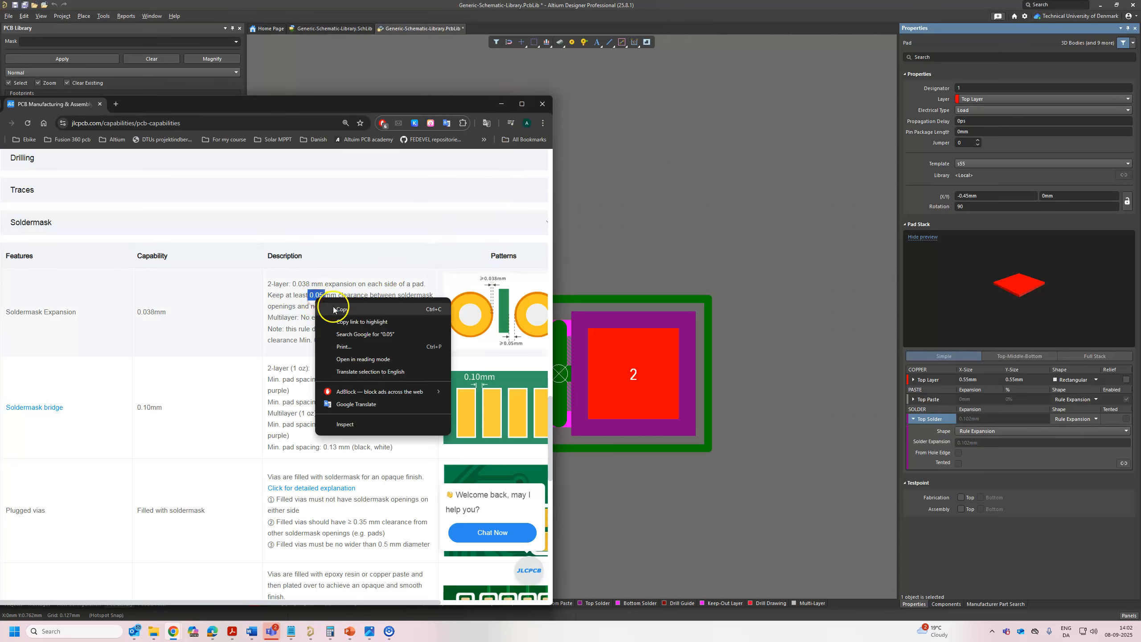
drag(504, 98, 503, 100)
click(503, 101)
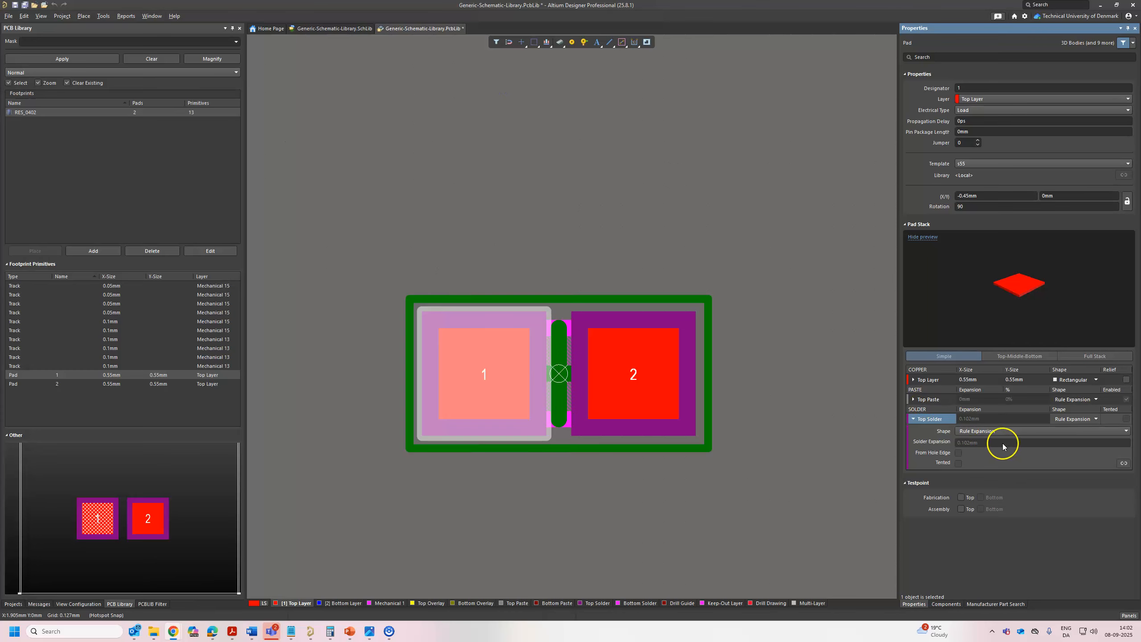
Step: Set pad 1's top solder mask to Manual Expansion with a value of 0.05 mm
click(977, 432)
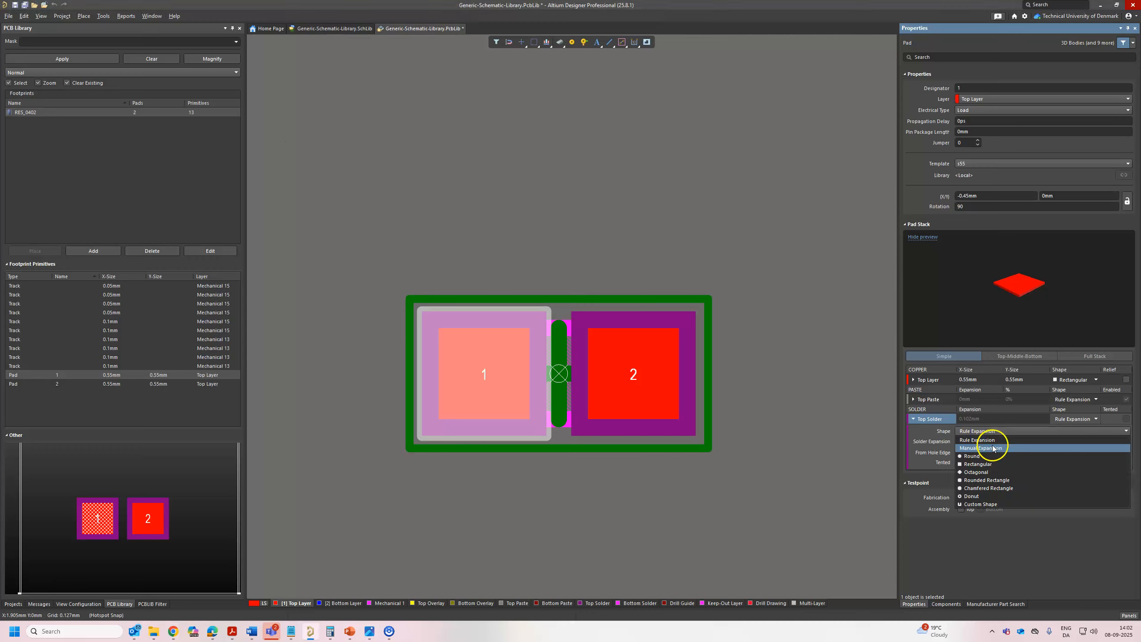
click(993, 448)
click(992, 443)
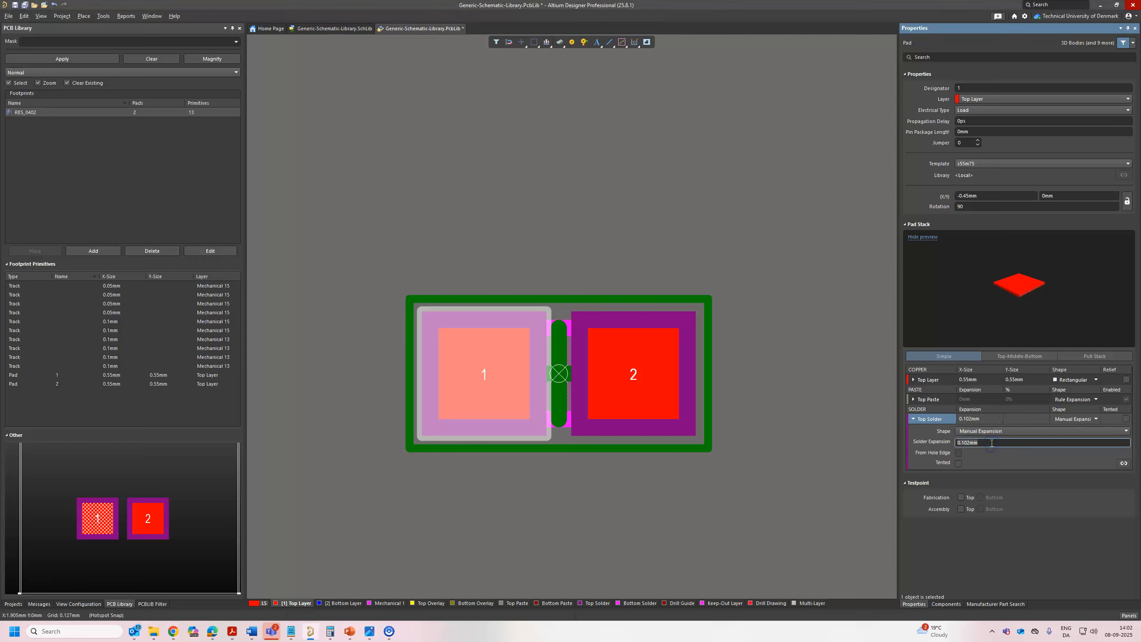
text(0.05)
key(Return)
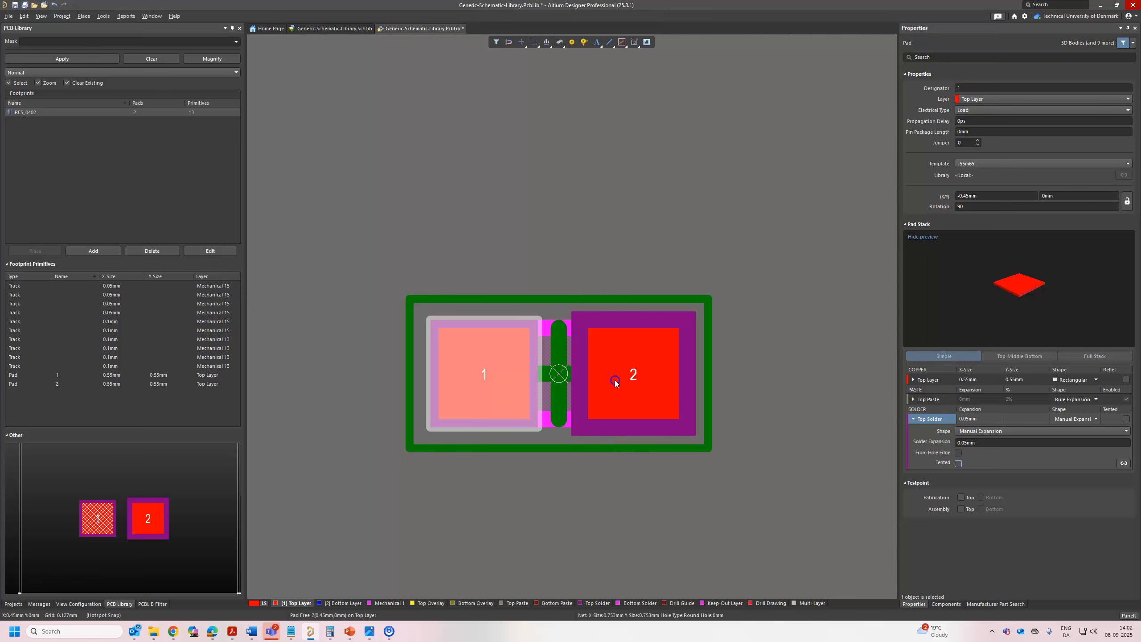
Step: Give pad 2 a manual top solder mask expansion of 0.05 mm and deselect it
click(663, 383)
click(980, 435)
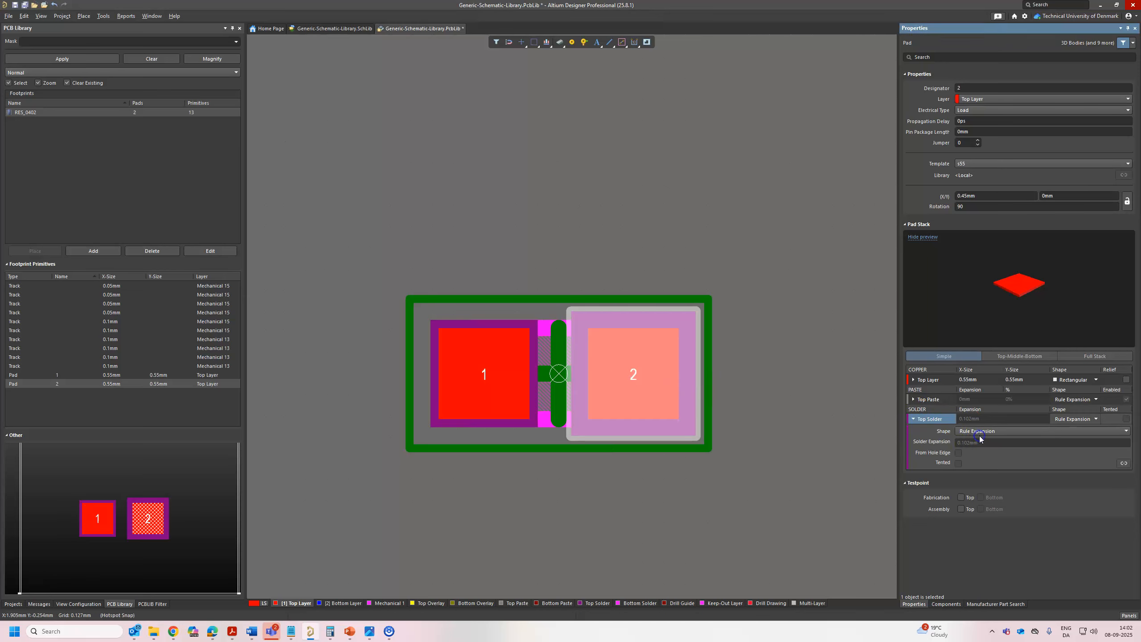
click(984, 434)
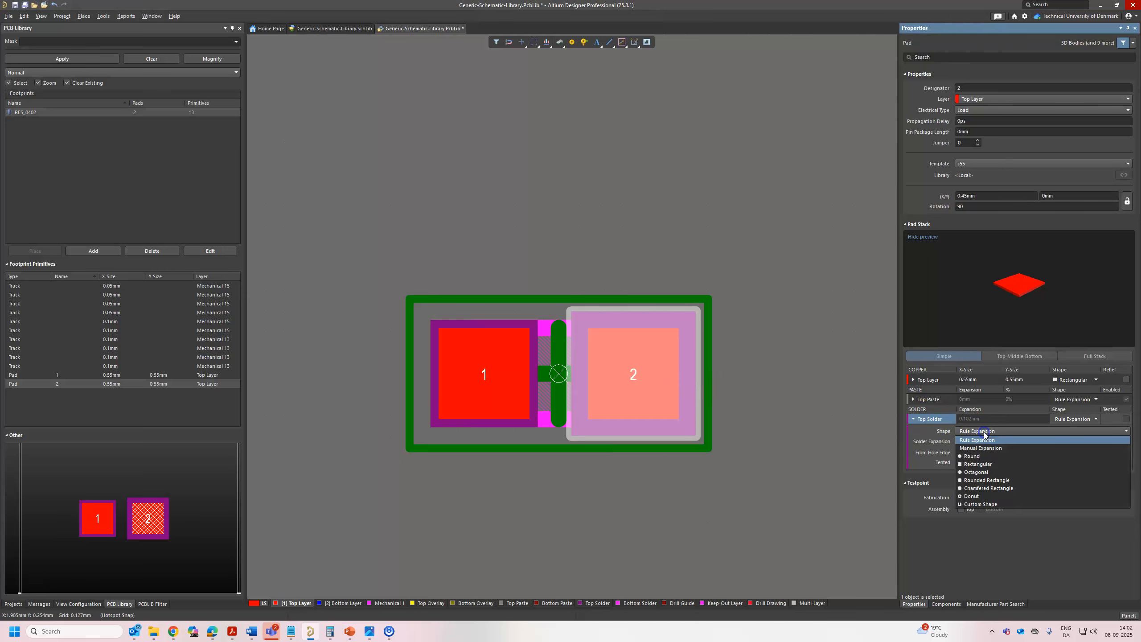
click(990, 448)
click(987, 443)
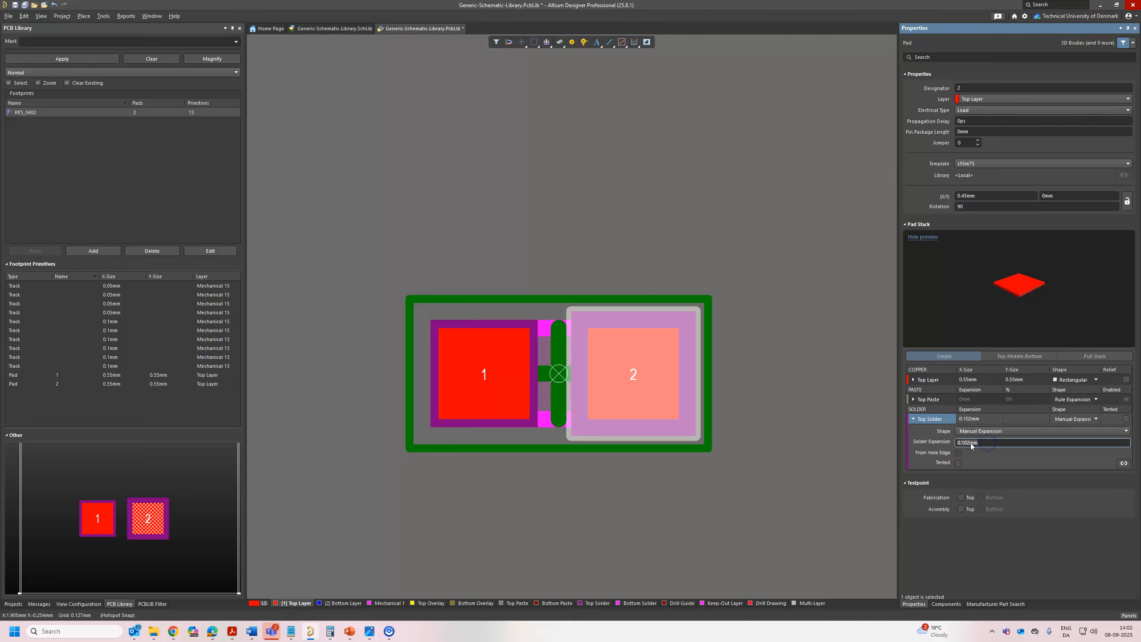
text(0.05)
key(Return)
click(638, 504)
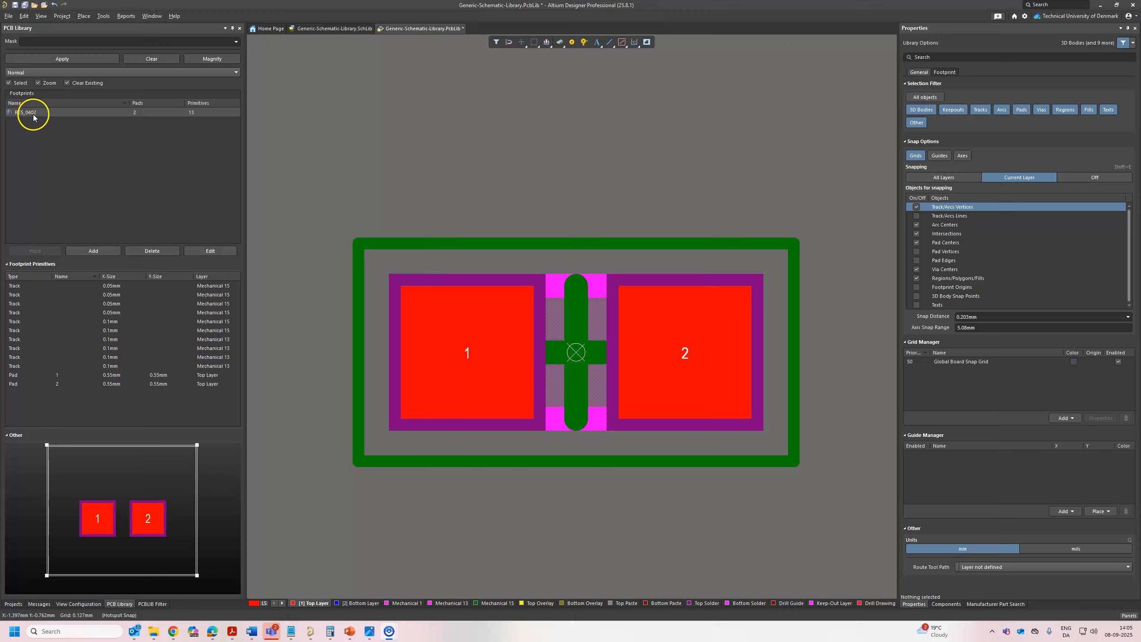
Step: Show the View Configuration panel and examine which signal, overlay, paste, solder and mechanical layers the footprint uses
click(95, 605)
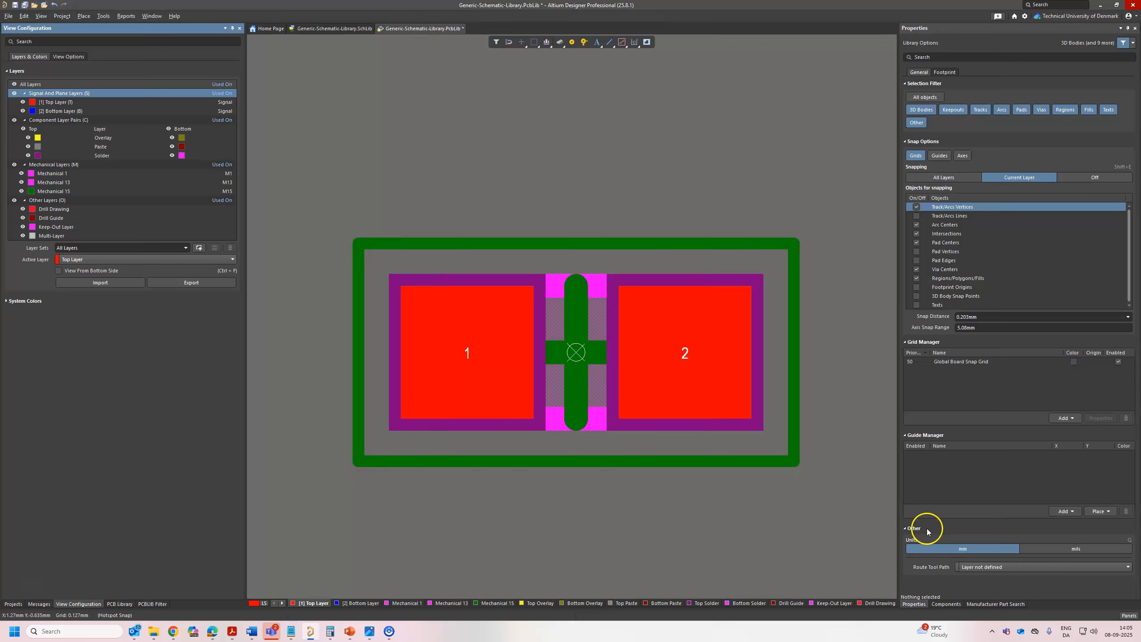
click(1126, 617)
click(1081, 611)
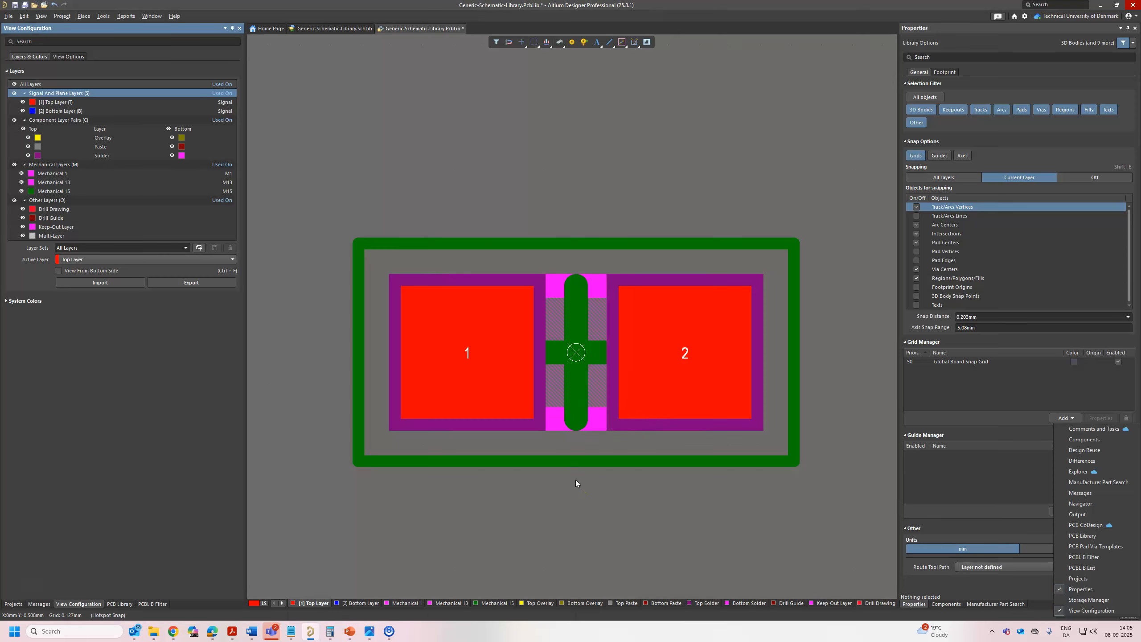
click(653, 474)
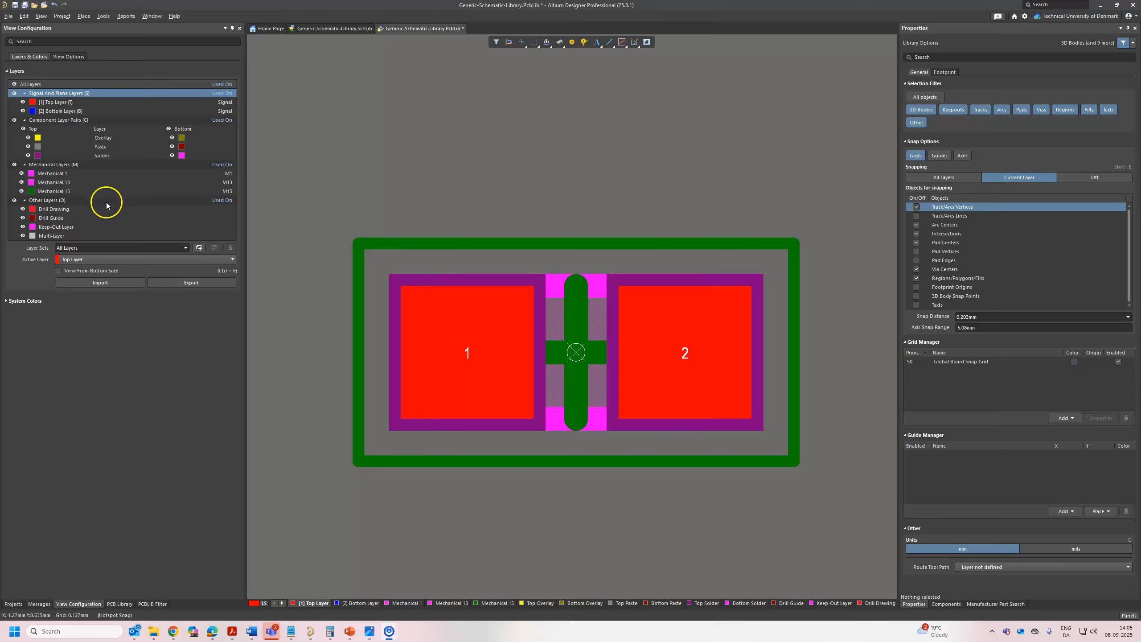
click(538, 299)
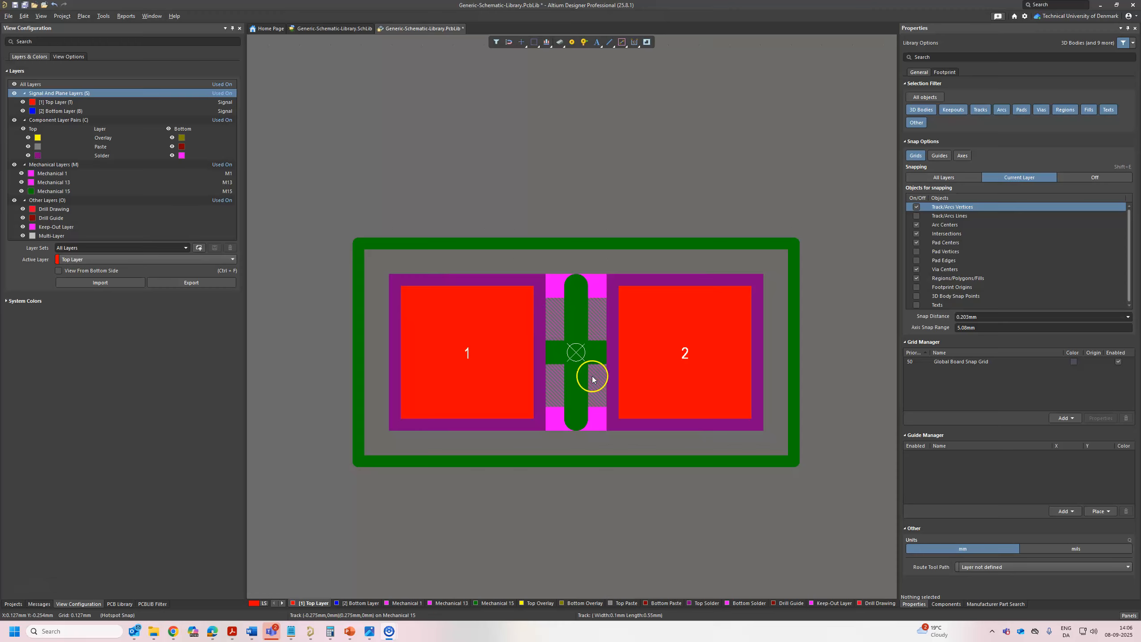
Step: Switch to the 3D view and examine the chip resistor body and how it sits on its pads from several sides
click(573, 456)
key(3)
ctrl+scroll(562, 394, up, 2)
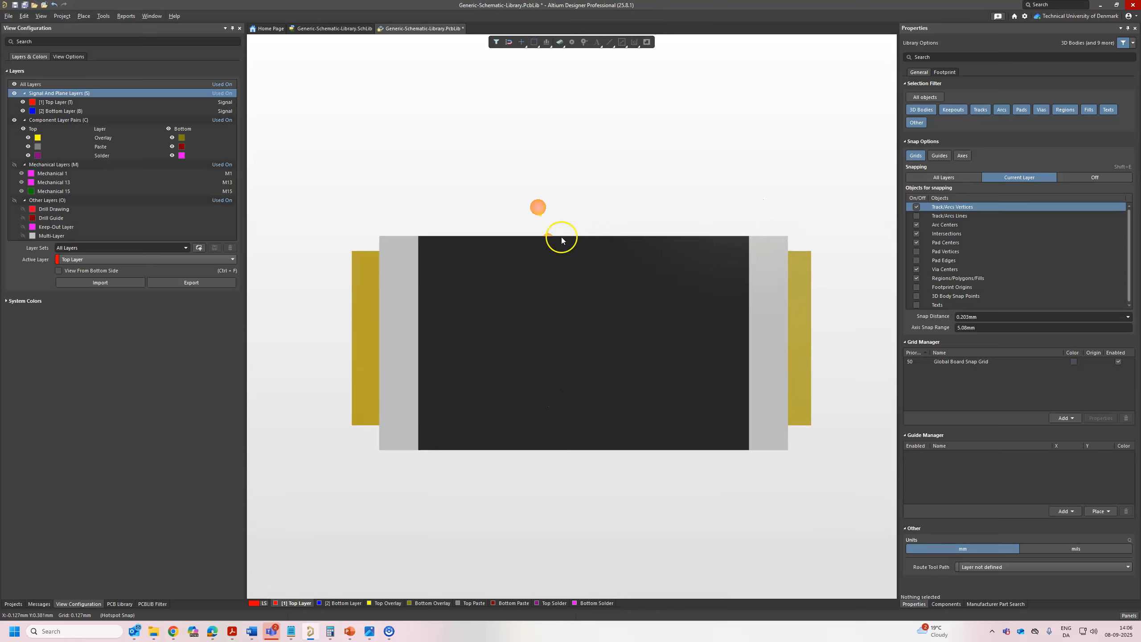
shift+right_drag(718, 503, 643, 287)
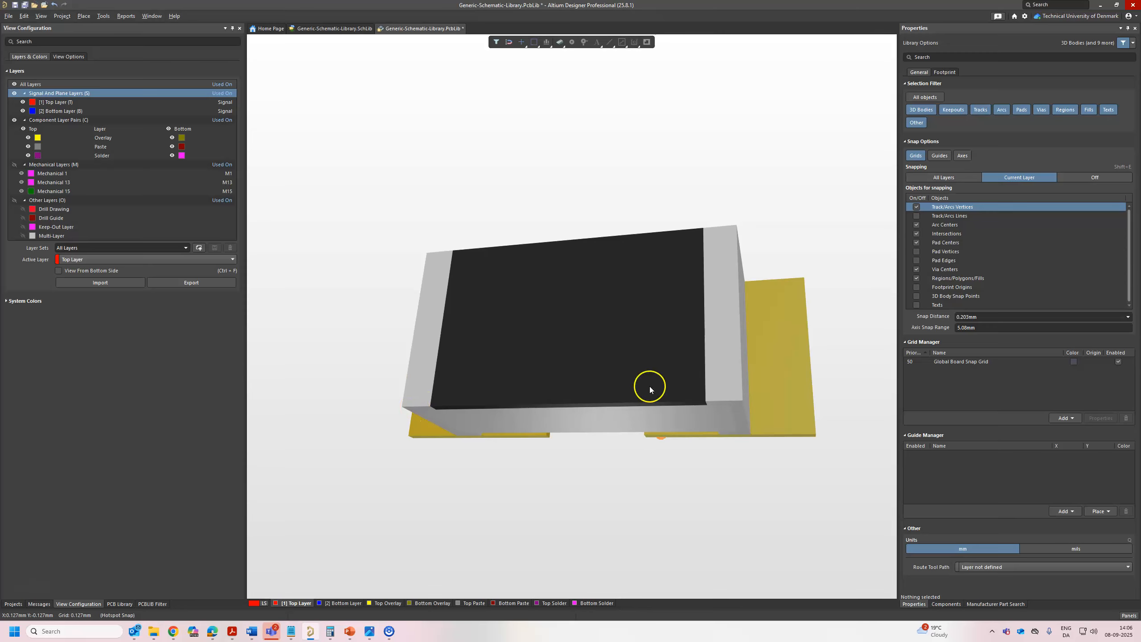
ctrl+scroll(540, 477, down, 1)
ctrl+scroll(540, 476, down, 2)
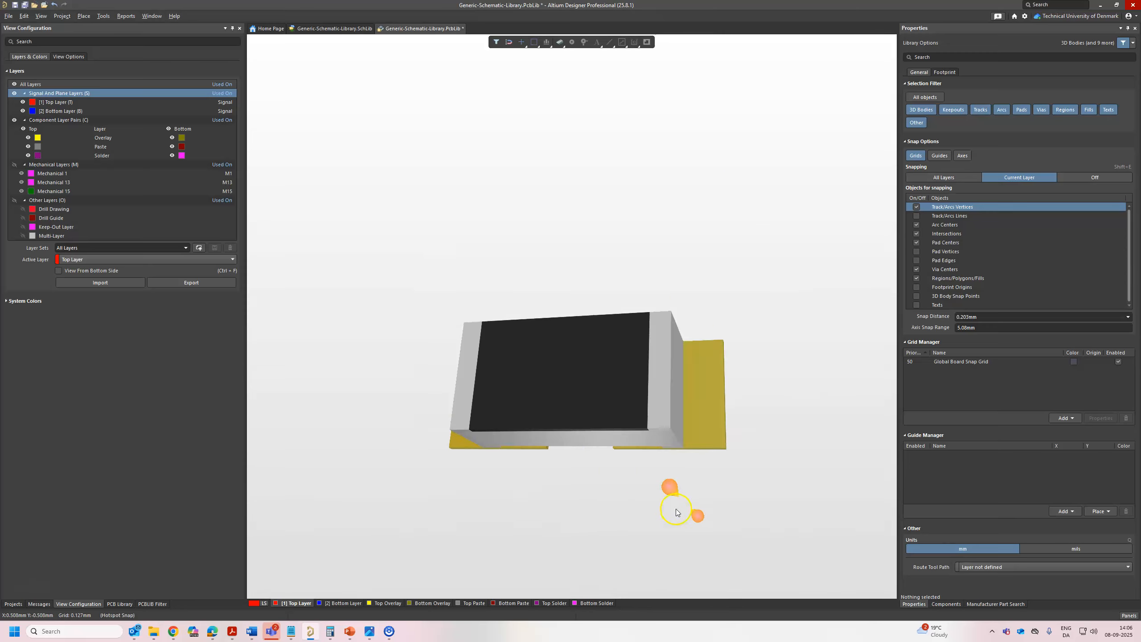
right_drag(676, 512, 591, 487)
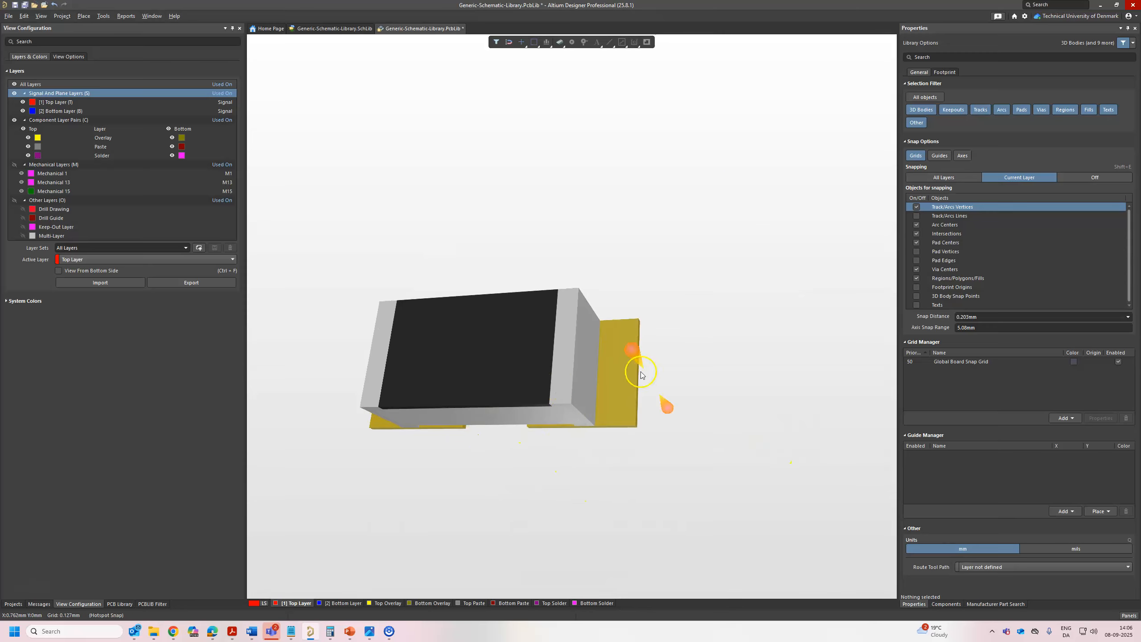
shift+right_drag(528, 587, 619, 511)
shift+right_drag(504, 449, 419, 448)
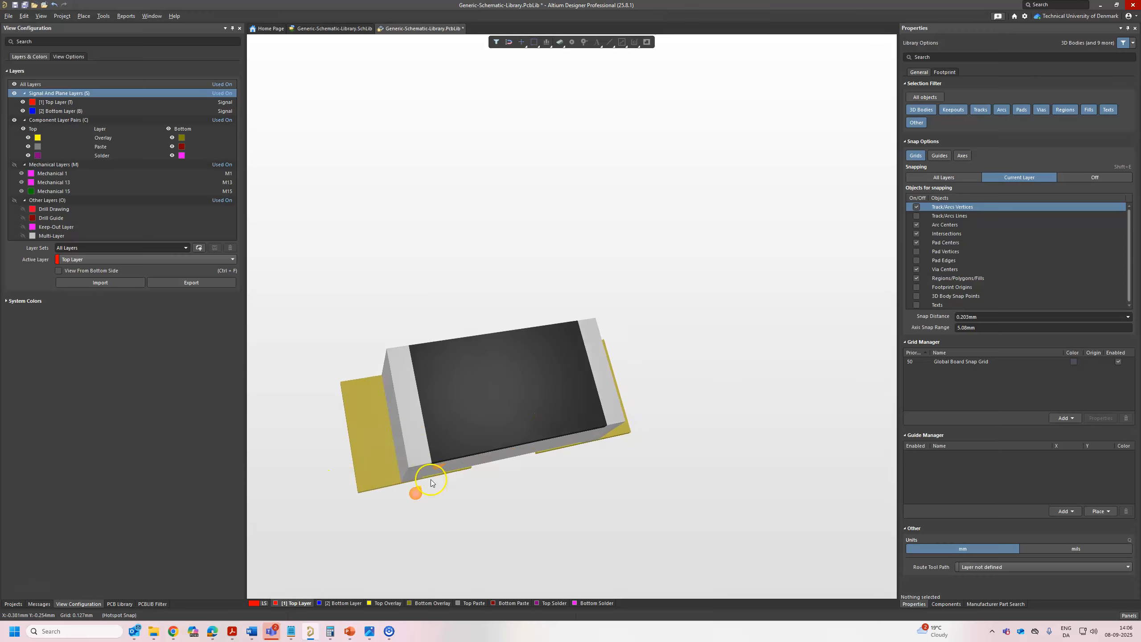
ctrl+scroll(433, 508, up, 3)
ctrl+scroll(434, 508, up, 2)
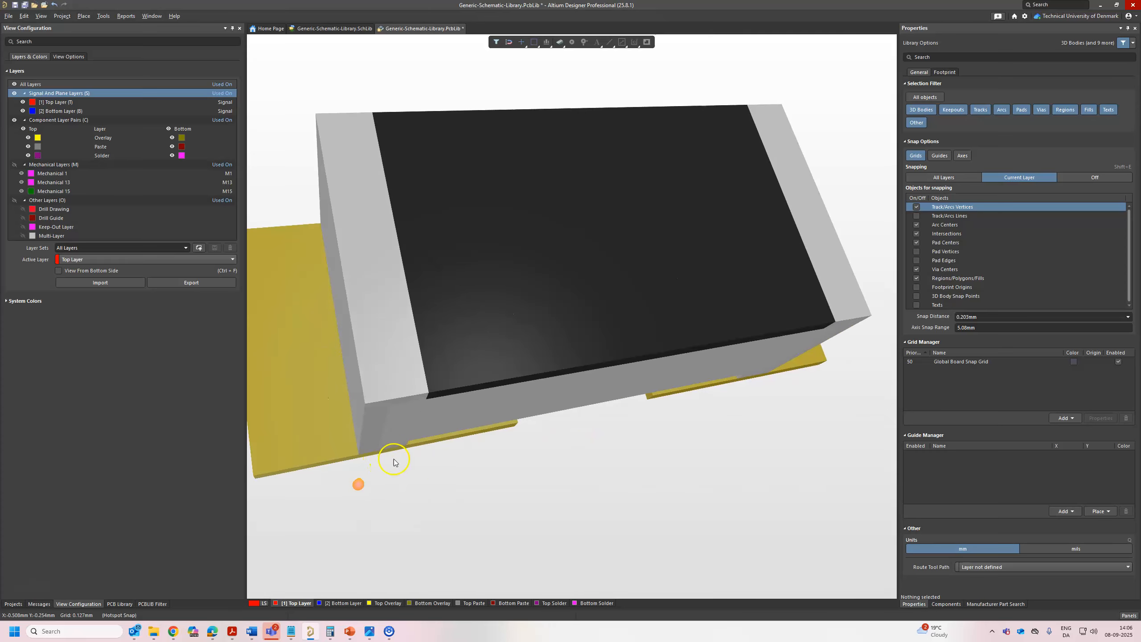
ctrl+scroll(393, 458, down, 1)
ctrl+scroll(391, 453, up, 3)
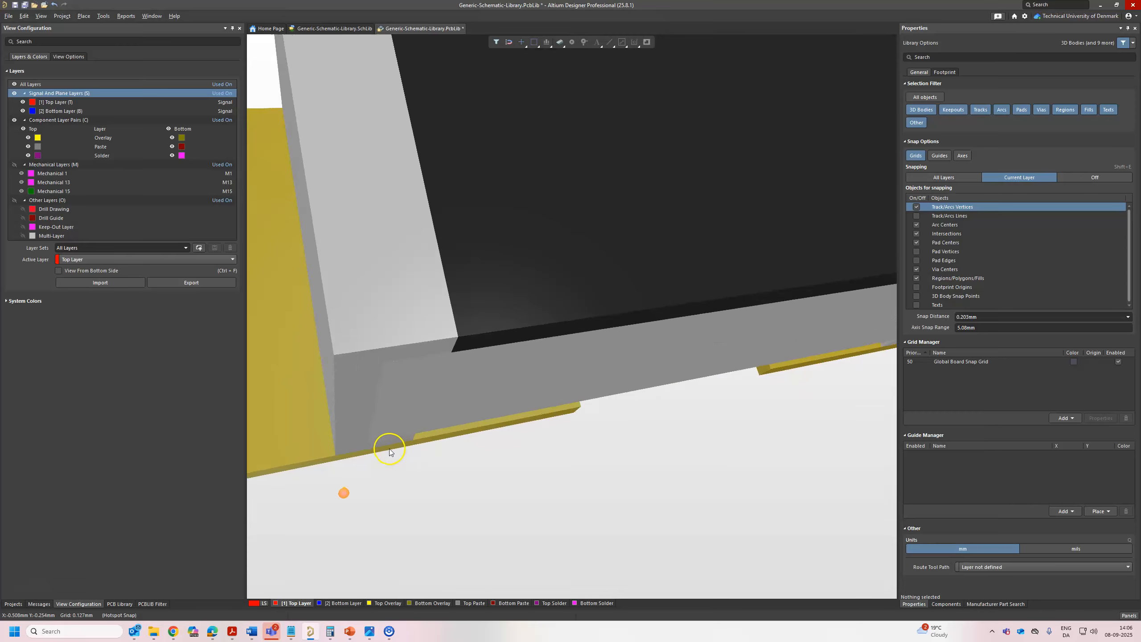
ctrl+scroll(382, 452, up, 2)
ctrl+scroll(391, 450, down, 5)
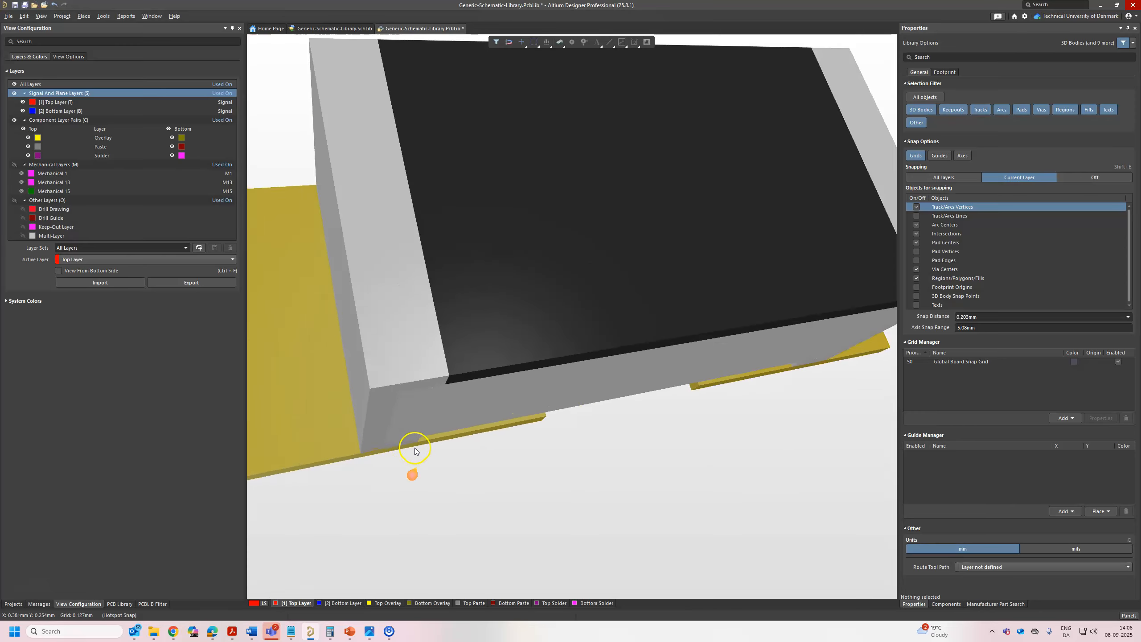
Step: Return the footprint to the 2D view and select pad 1
key(2)
click(486, 373)
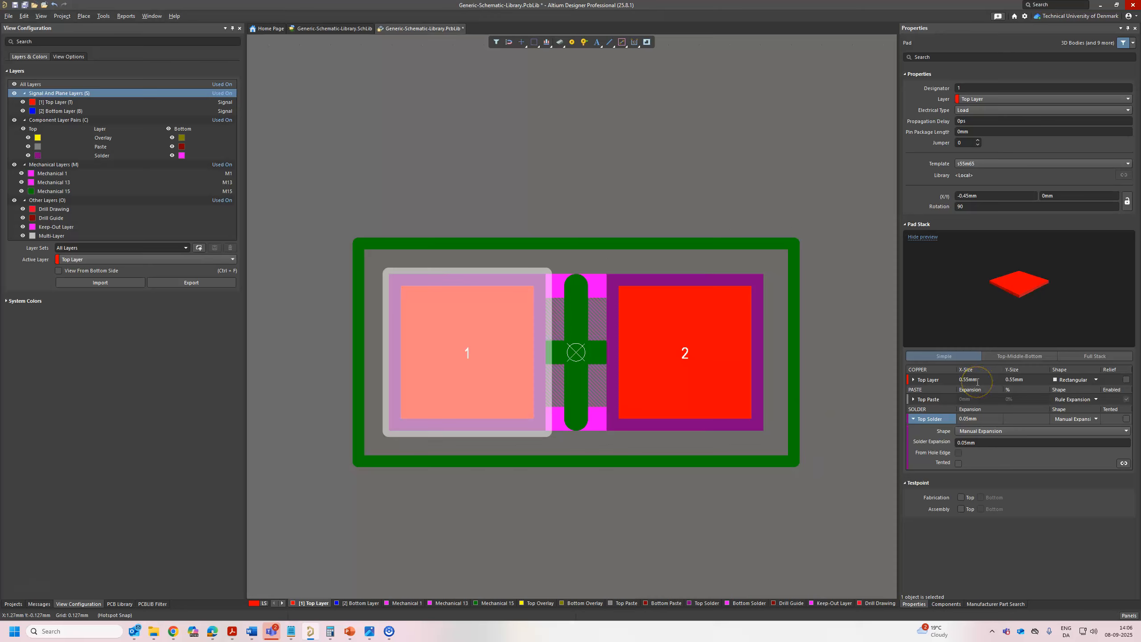
click(1014, 379)
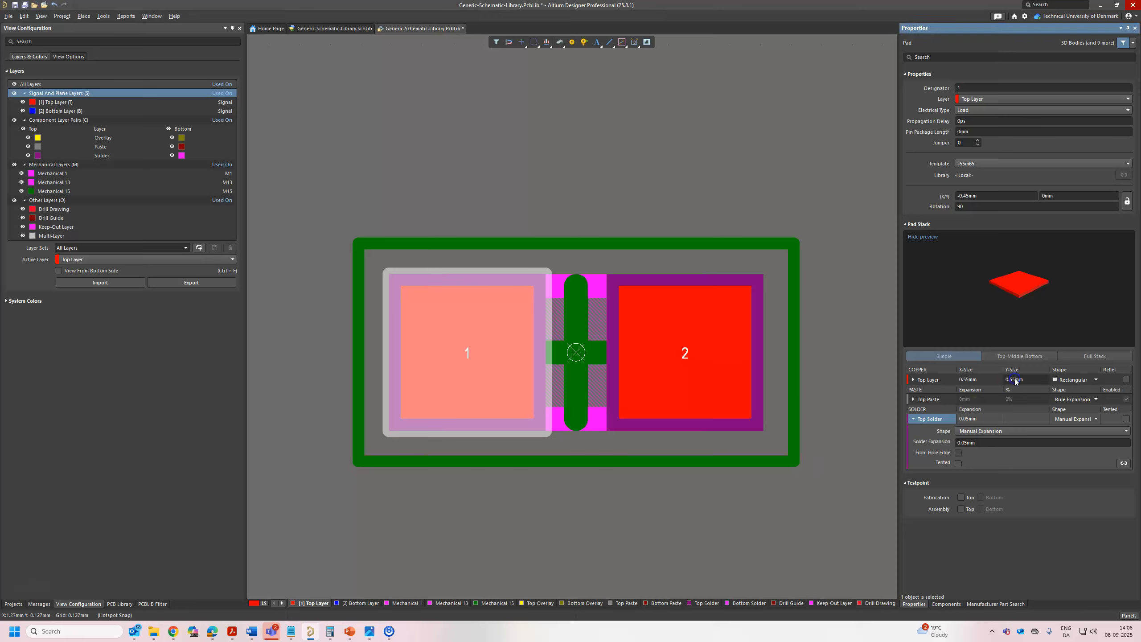
text(6)
key(Return)
key(ctrl+z)
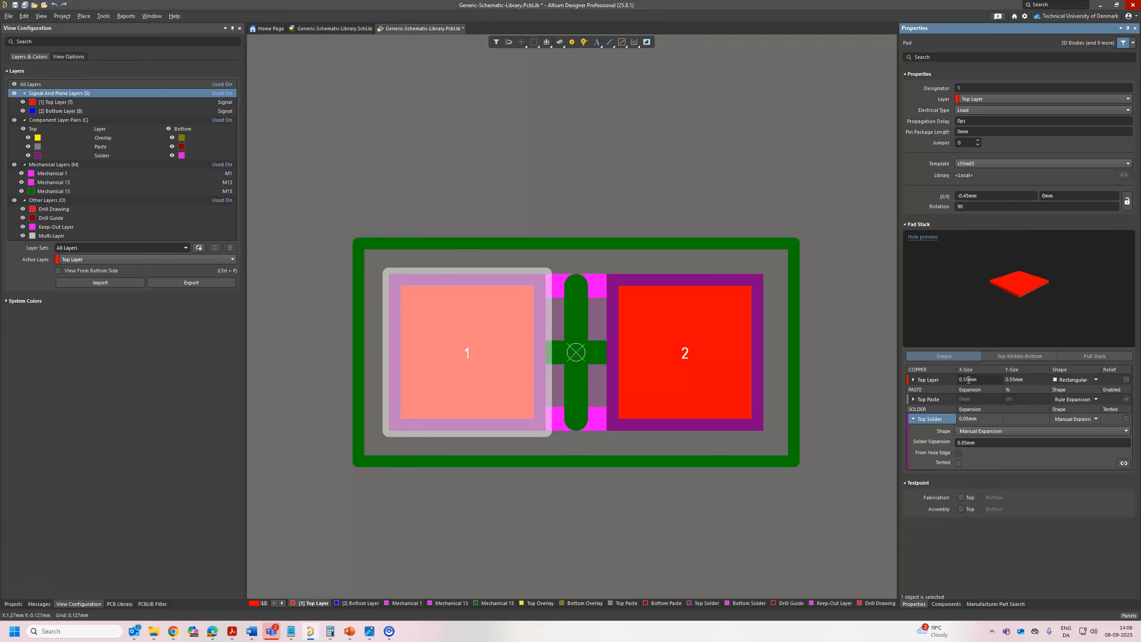
Step: Set the top layer copper X-Size of pad 1 and pad 2 to 0.6 mm
key(Return)
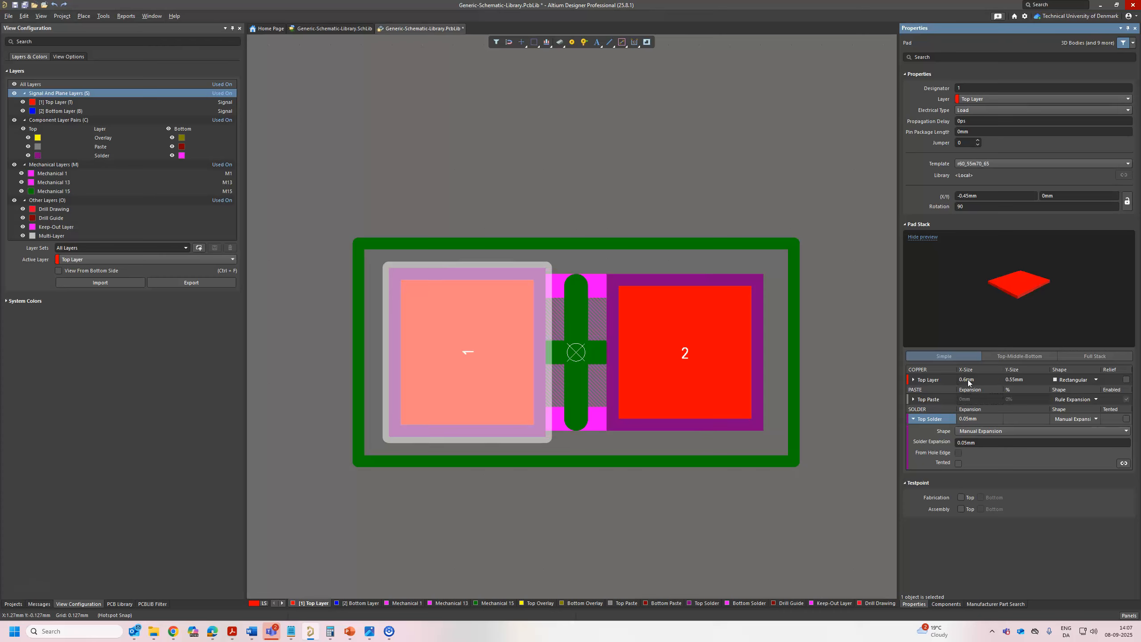
click(709, 359)
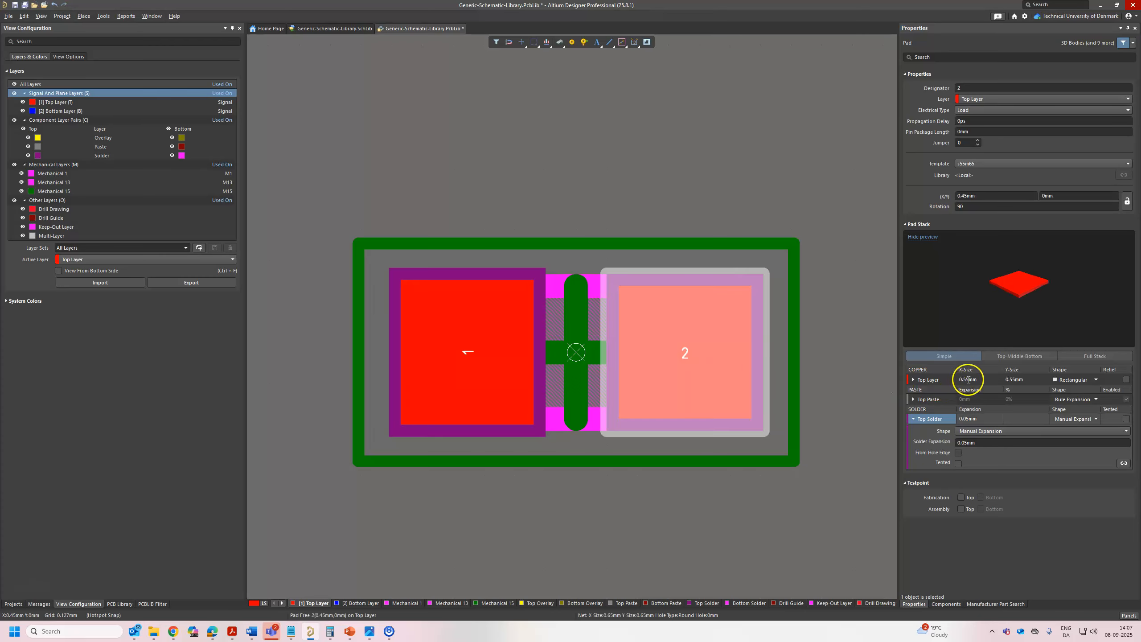
click(969, 380)
text(6)
key(Return)
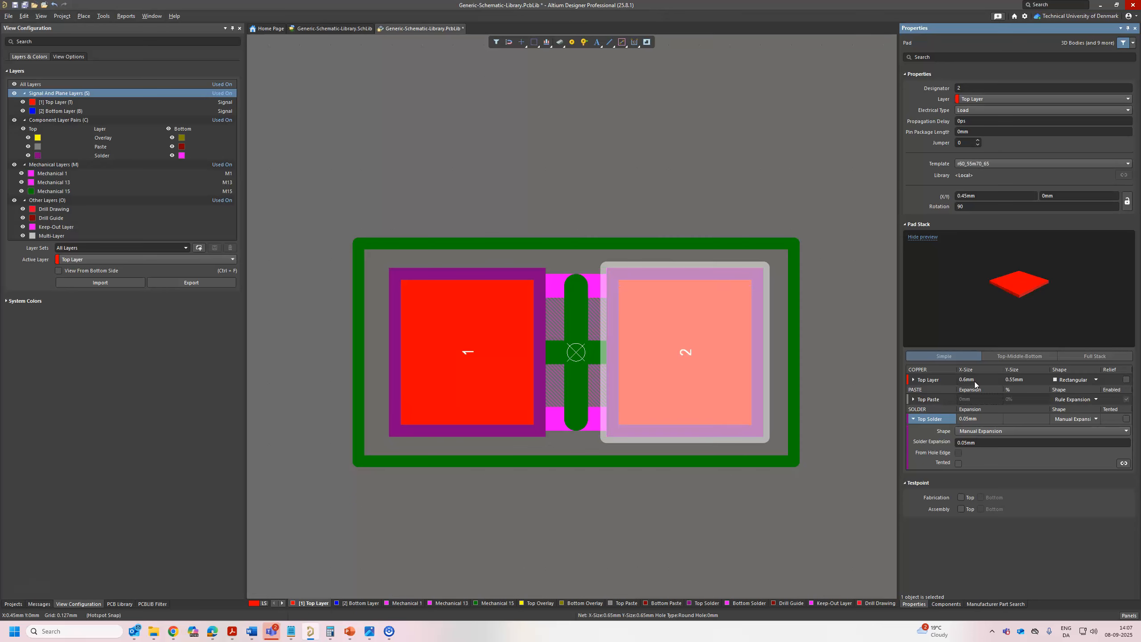
Step: Deselect the pad, switch to 3D and examine from several angles how the resistor body sits on the enlarged pads
click(748, 510)
key(3)
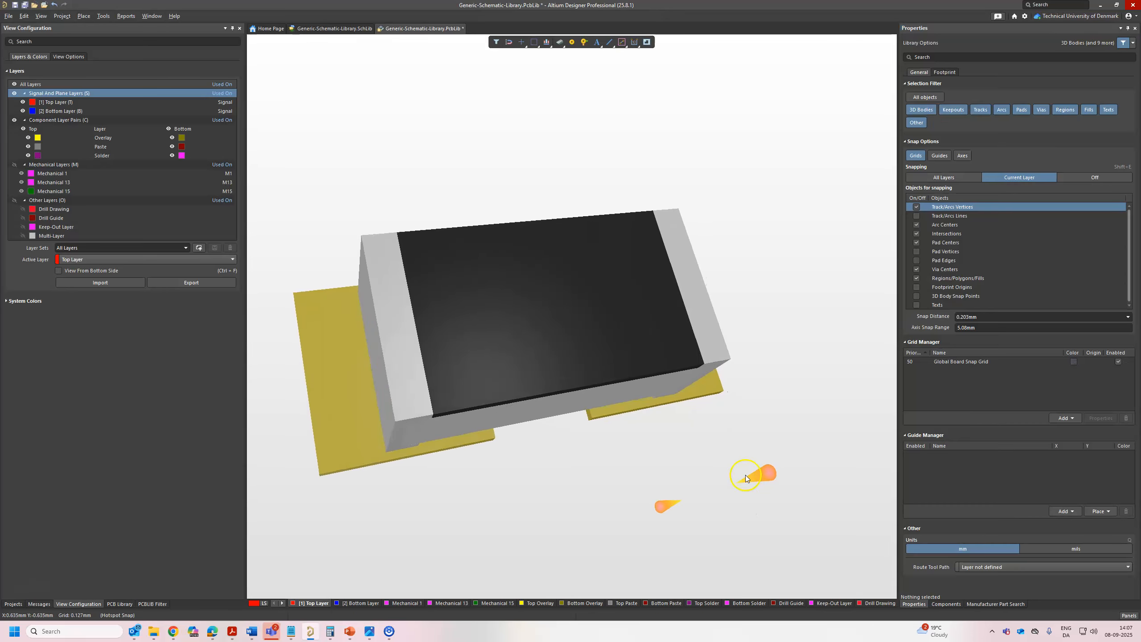
shift+right_drag(694, 434, 464, 438)
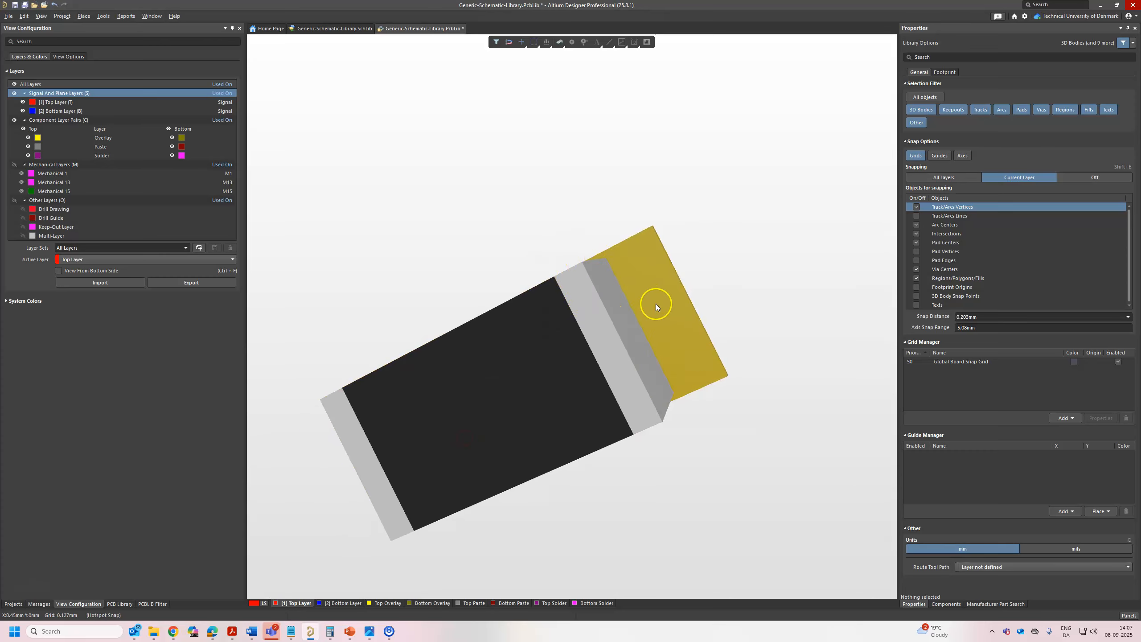
key(shift)
shift+right_drag(723, 283, 731, 206)
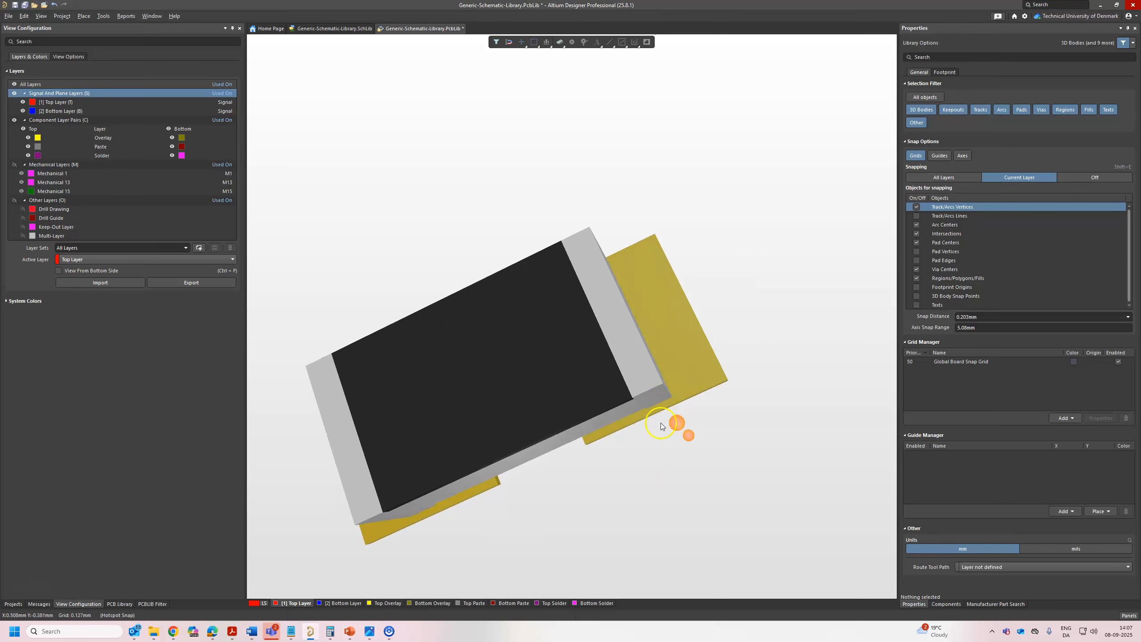
Step: Return the footprint to the 2D view and save the PCB library
key(2)
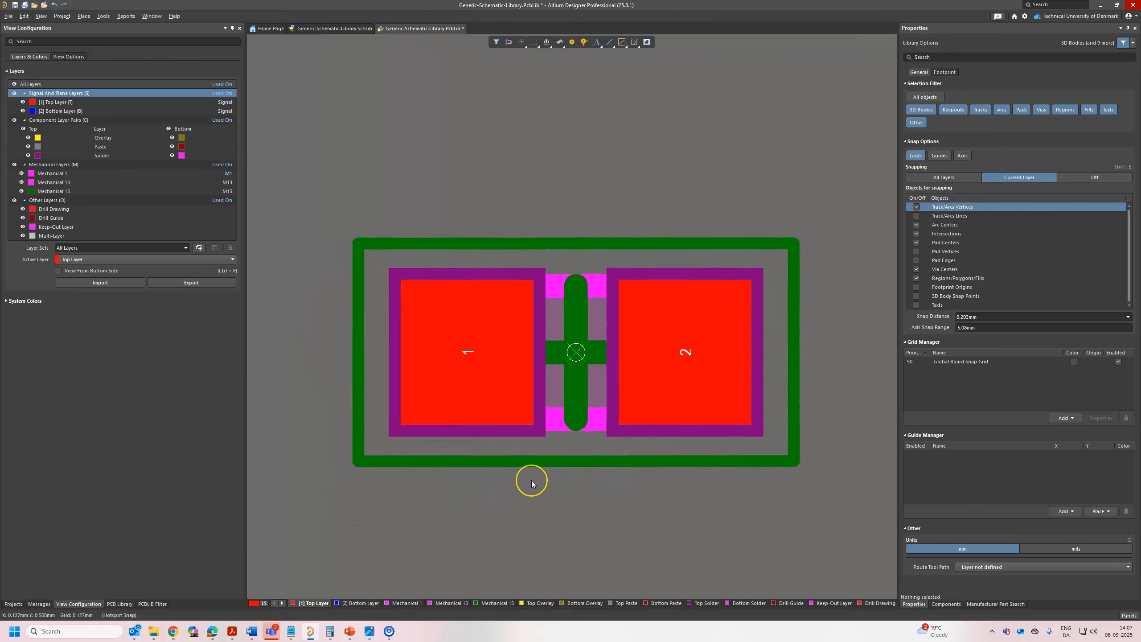
key(ctrl+s)
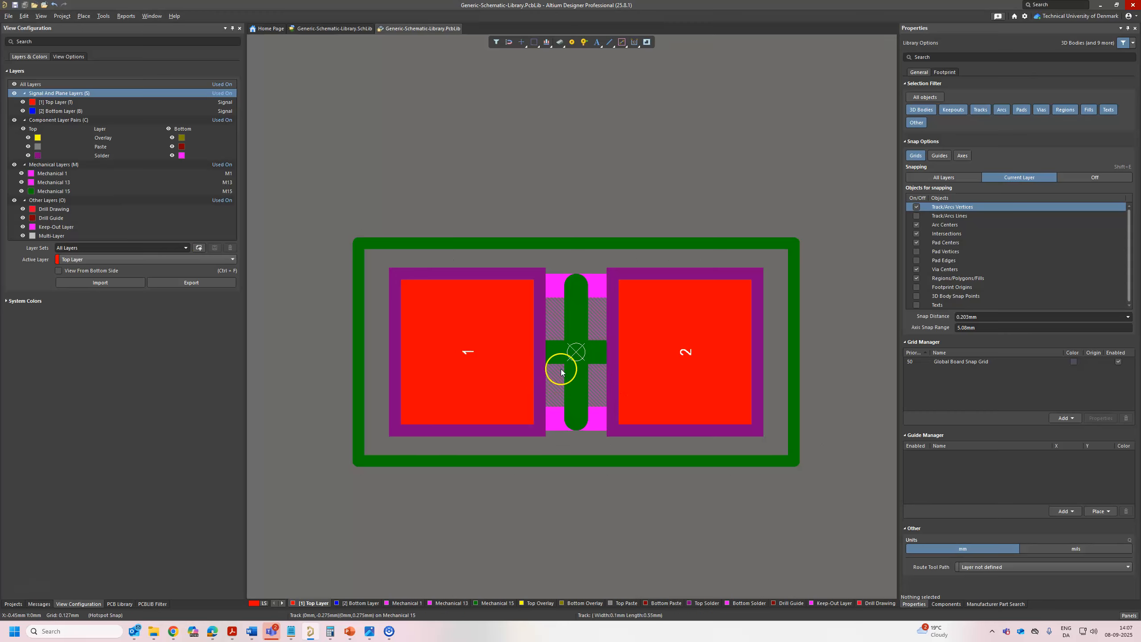
click(58, 175)
right_click(58, 174)
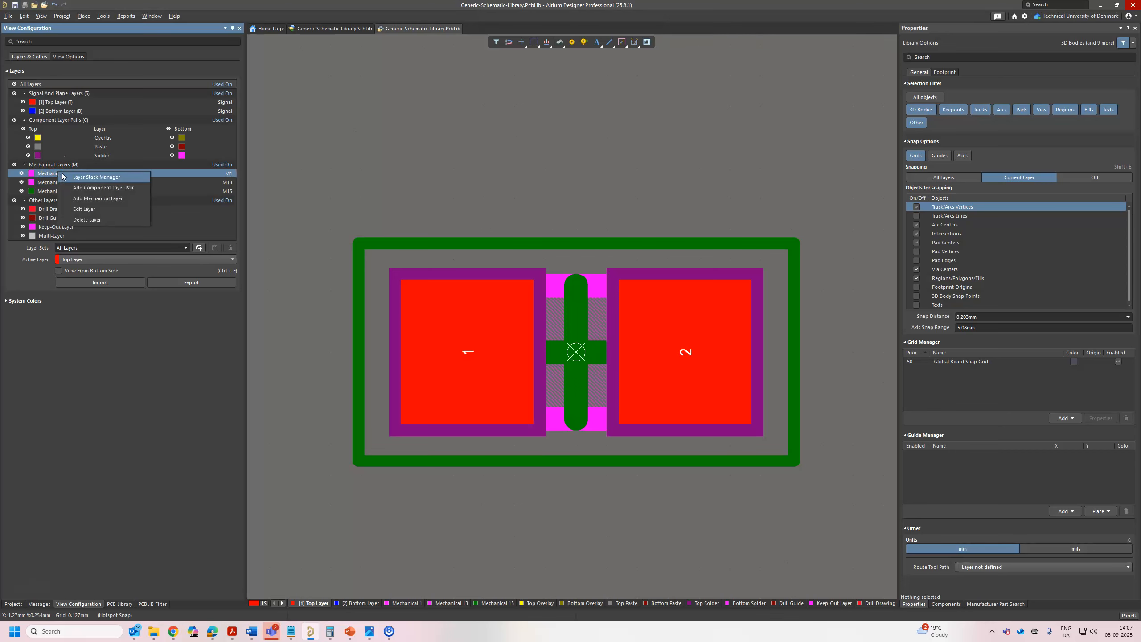
click(62, 176)
right_click(62, 175)
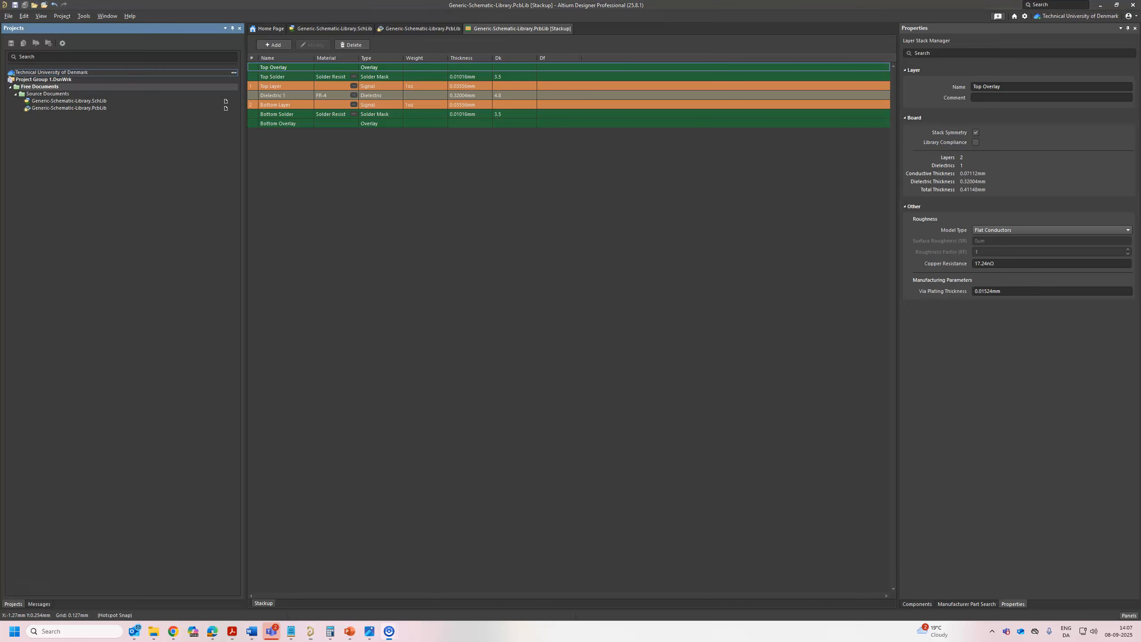
click(416, 29)
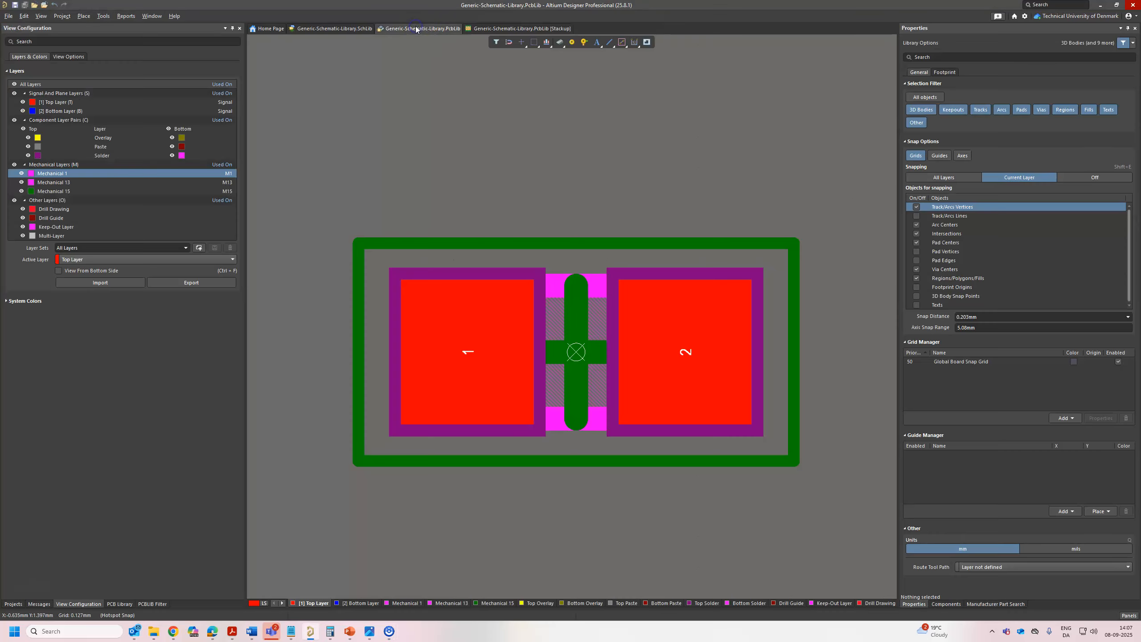
right_click(479, 31)
click(493, 36)
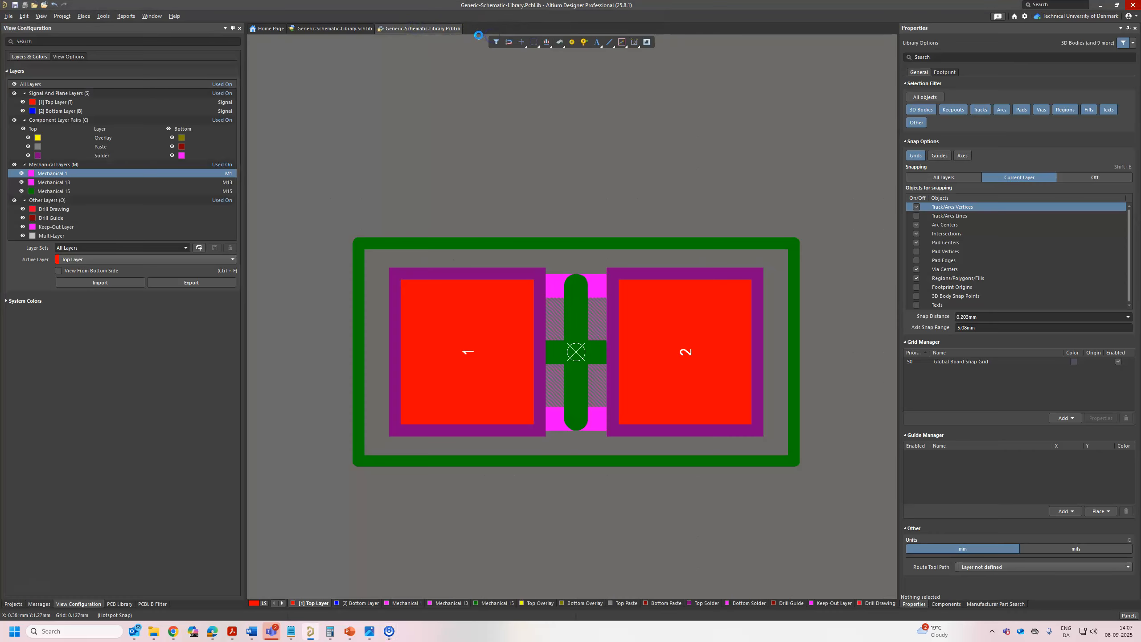
Step: Add a component layer pair of type Assembly, using mechanical layer 2 for top and 3 for bottom
click(56, 175)
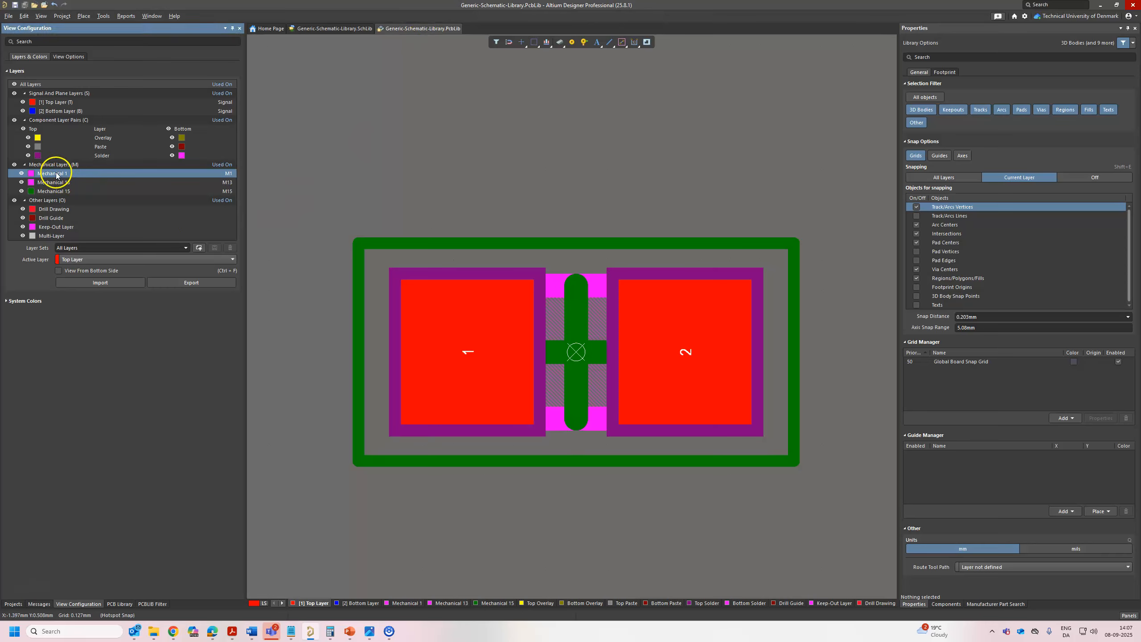
right_click(56, 176)
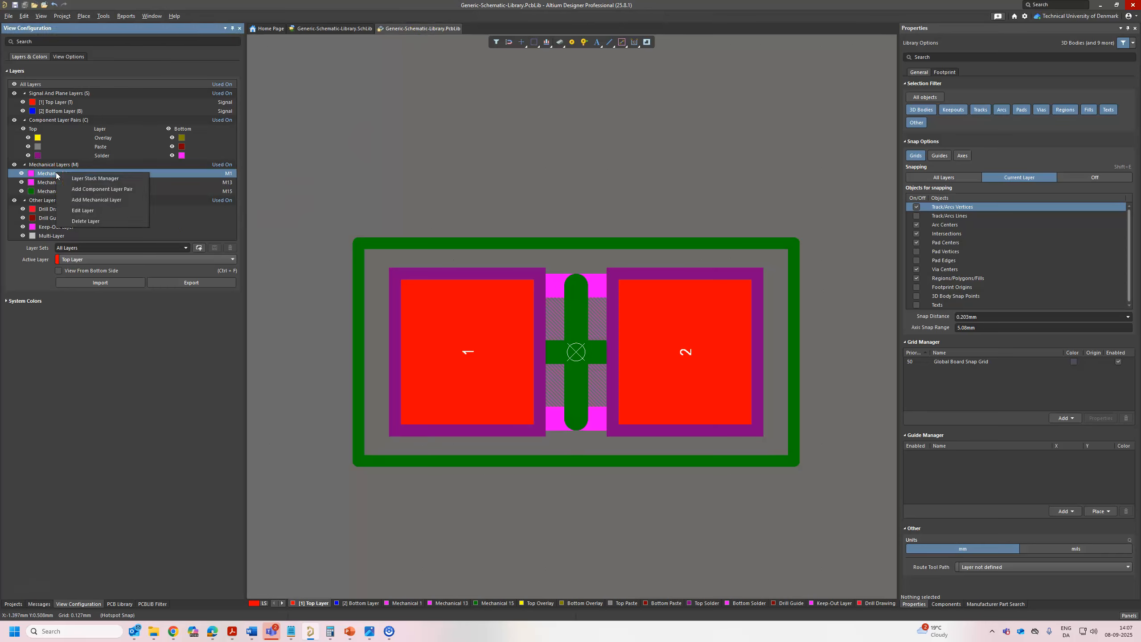
click(119, 192)
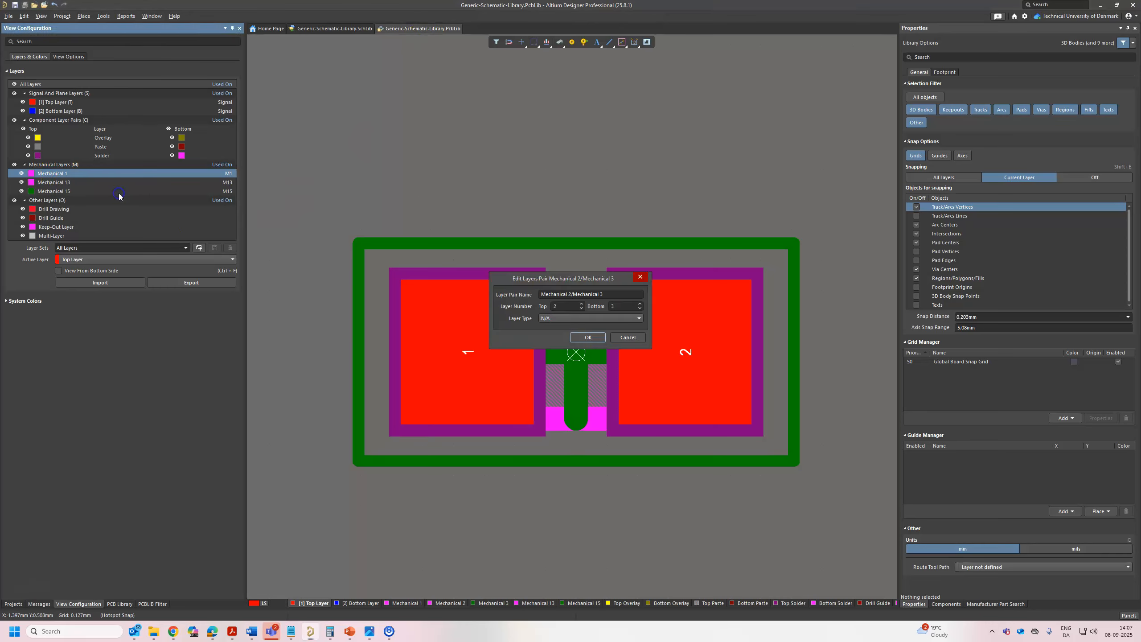
click(603, 318)
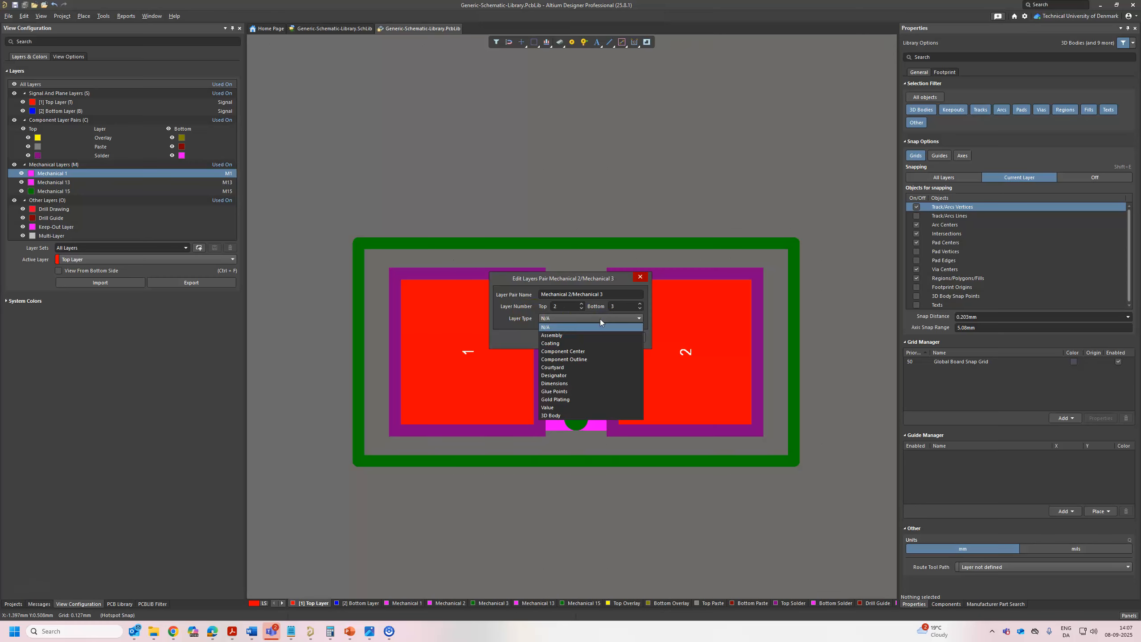
click(573, 336)
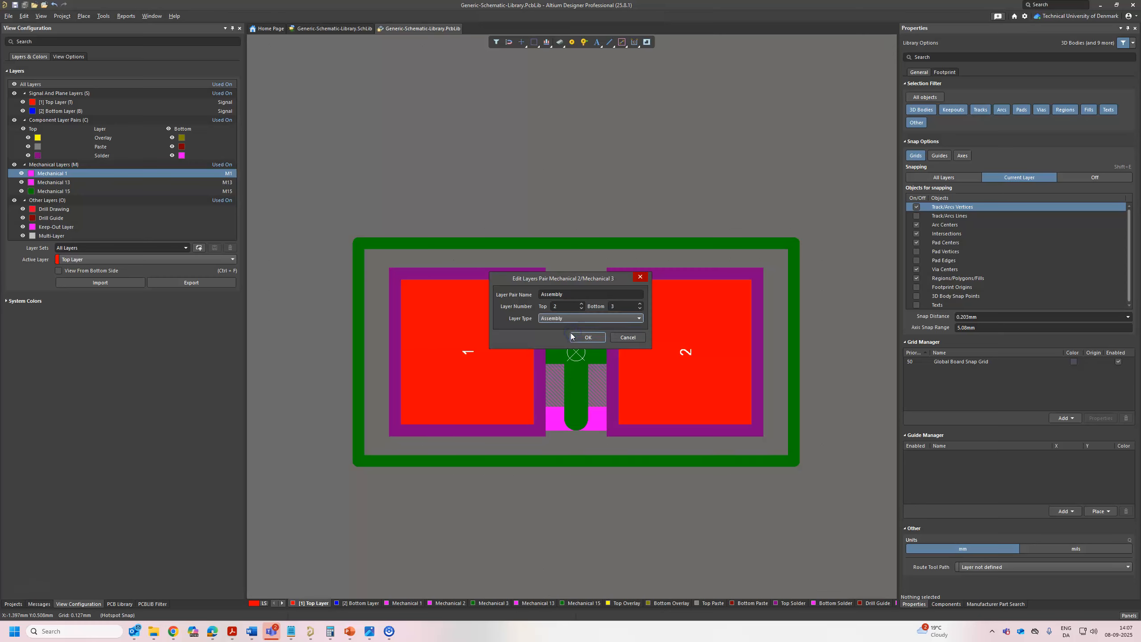
click(589, 338)
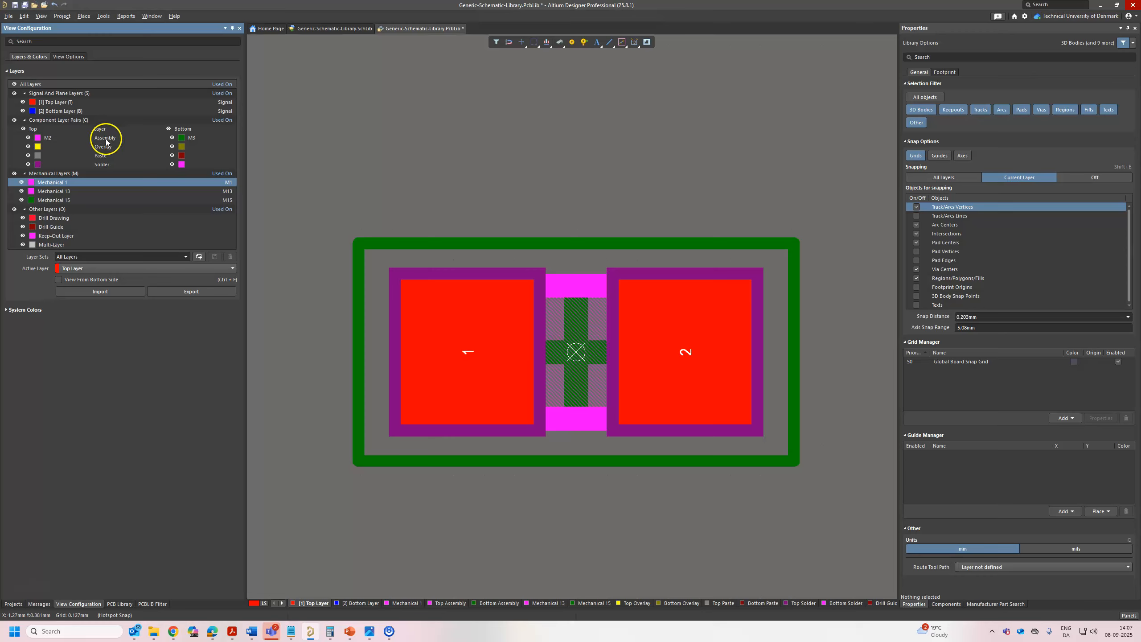
Step: Inspect the properties of the horizontal outline tracks between the pads, and briefly check the footprint in 3D
click(624, 501)
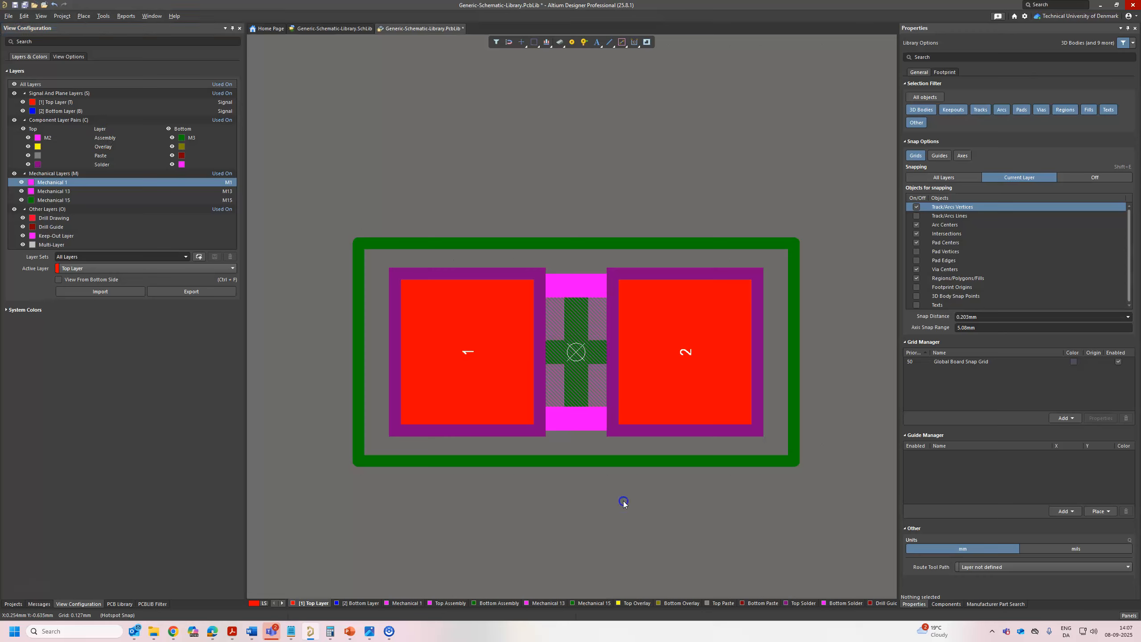
click(581, 421)
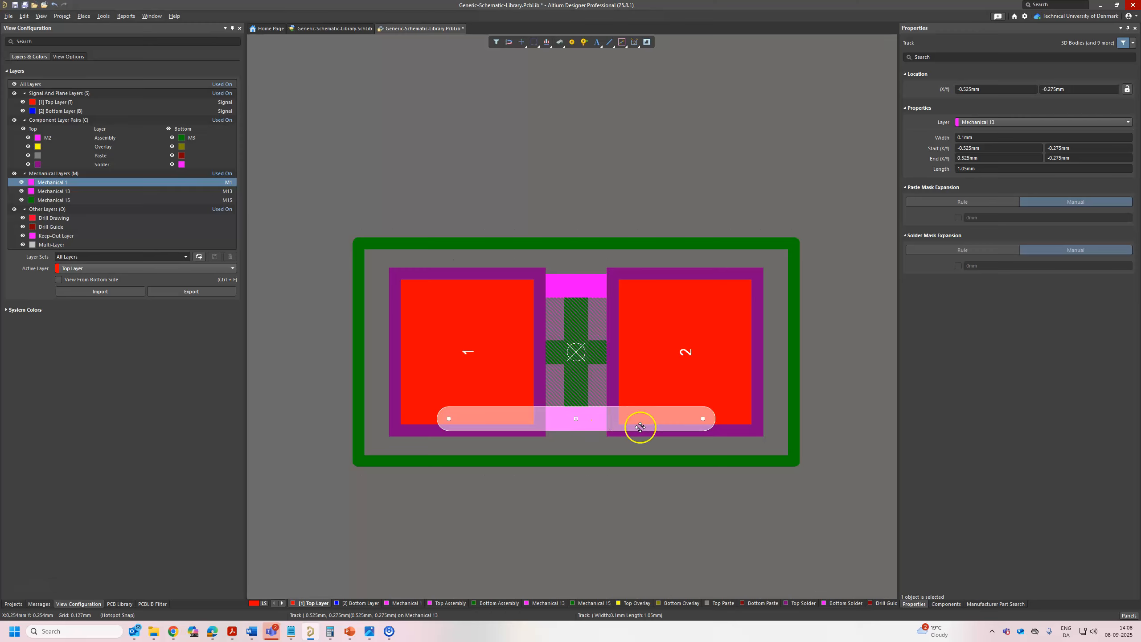
click(566, 288)
click(585, 427)
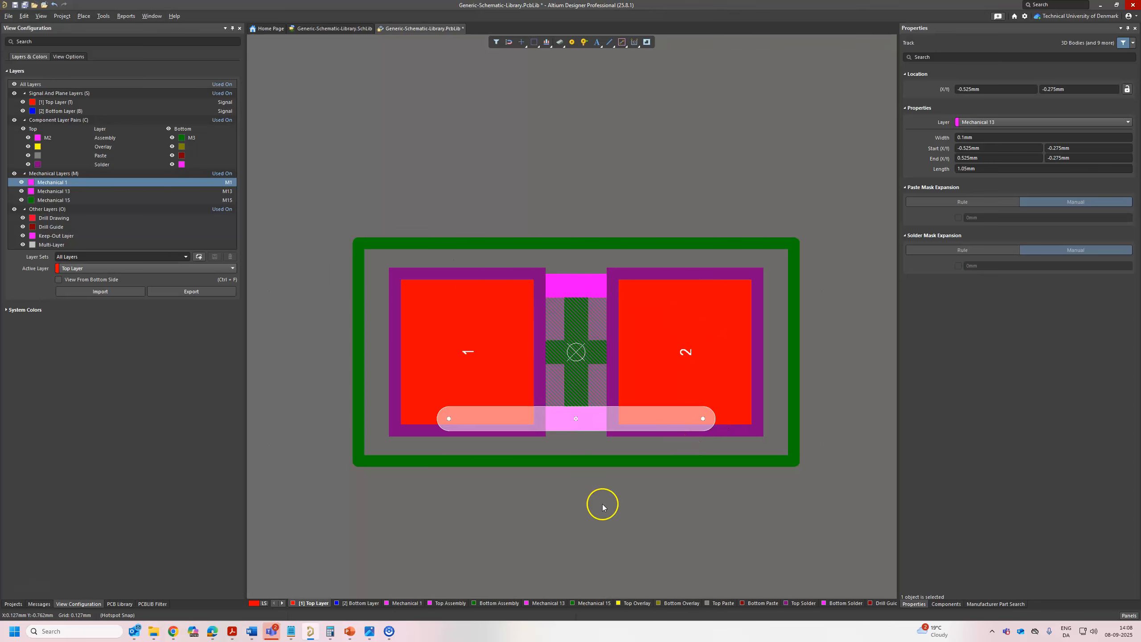
click(594, 530)
key(3)
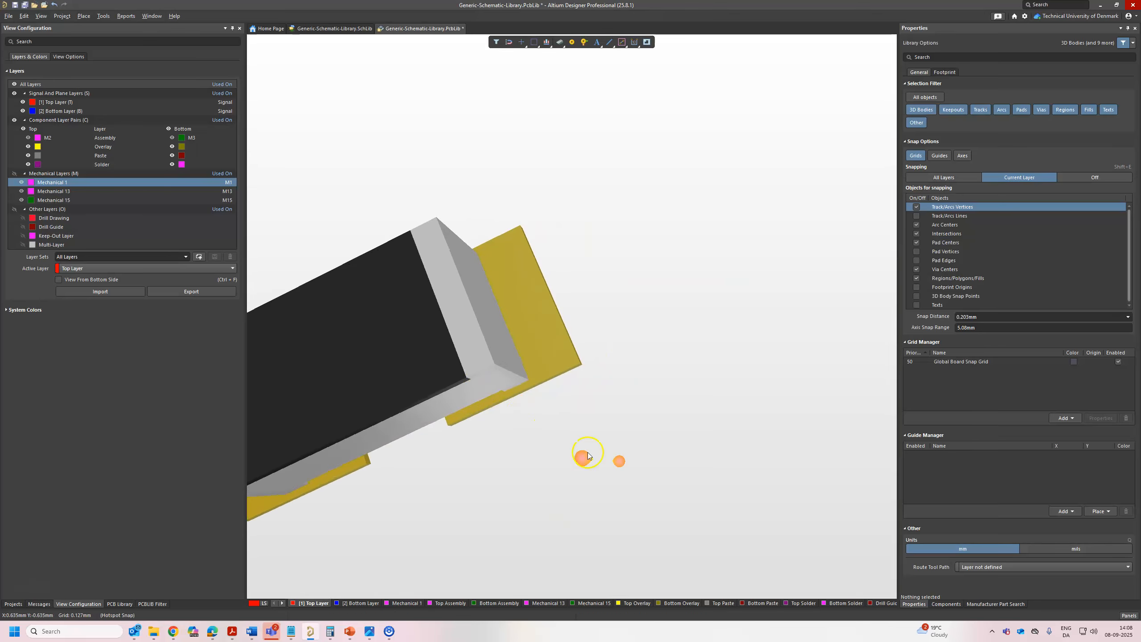
key(2)
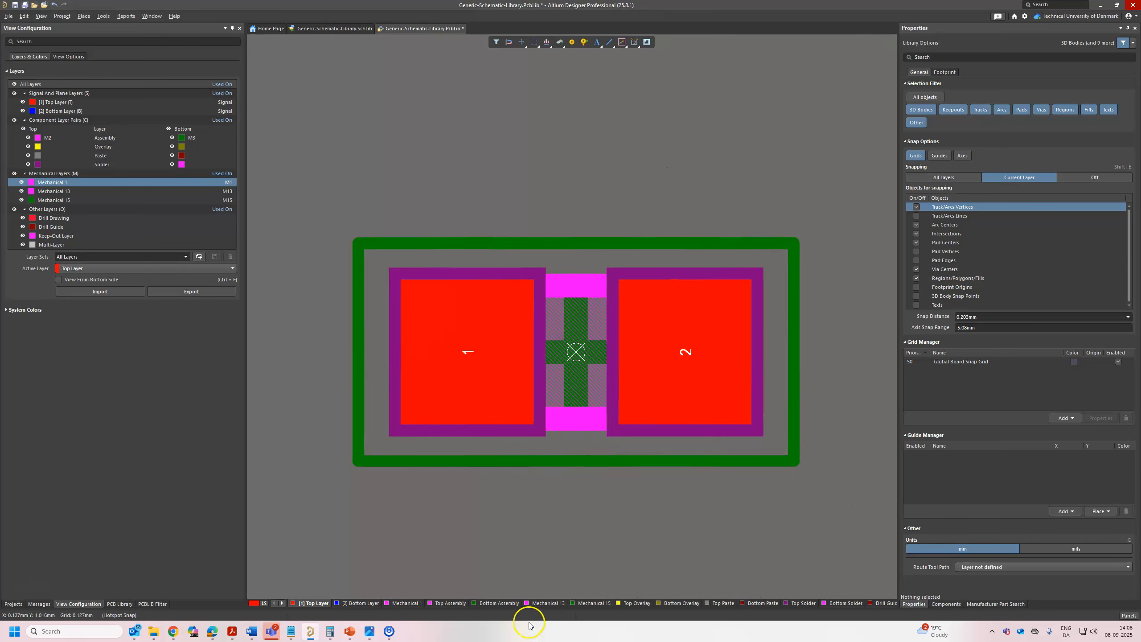
Step: Make Mechanical 13 the active layer and display only that layer in single layer mode
click(552, 603)
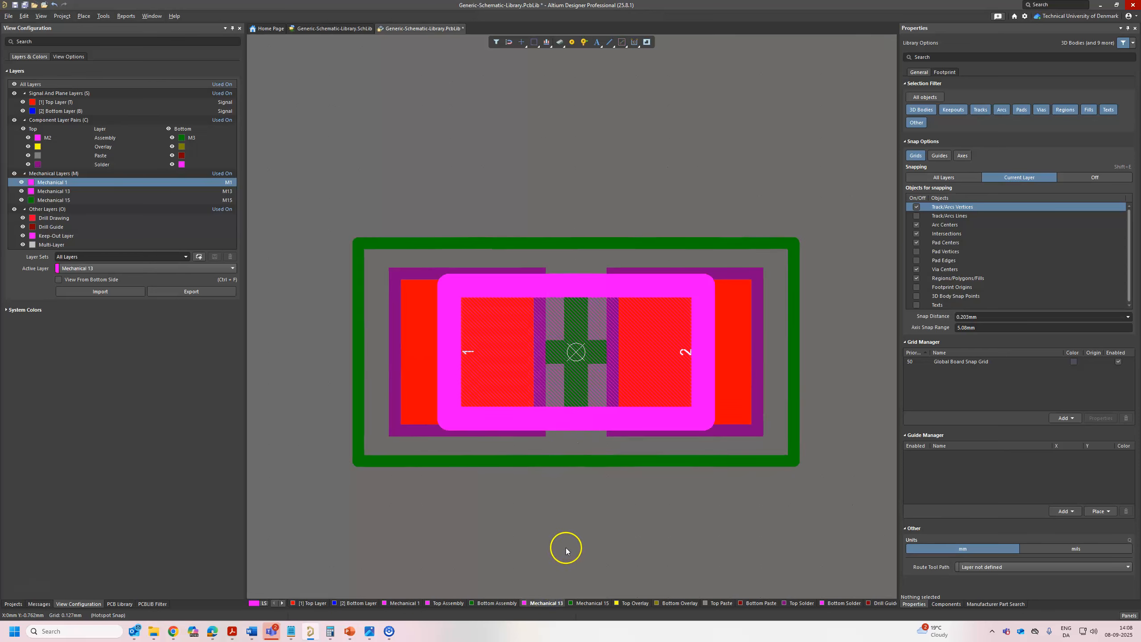
key(shift+s)
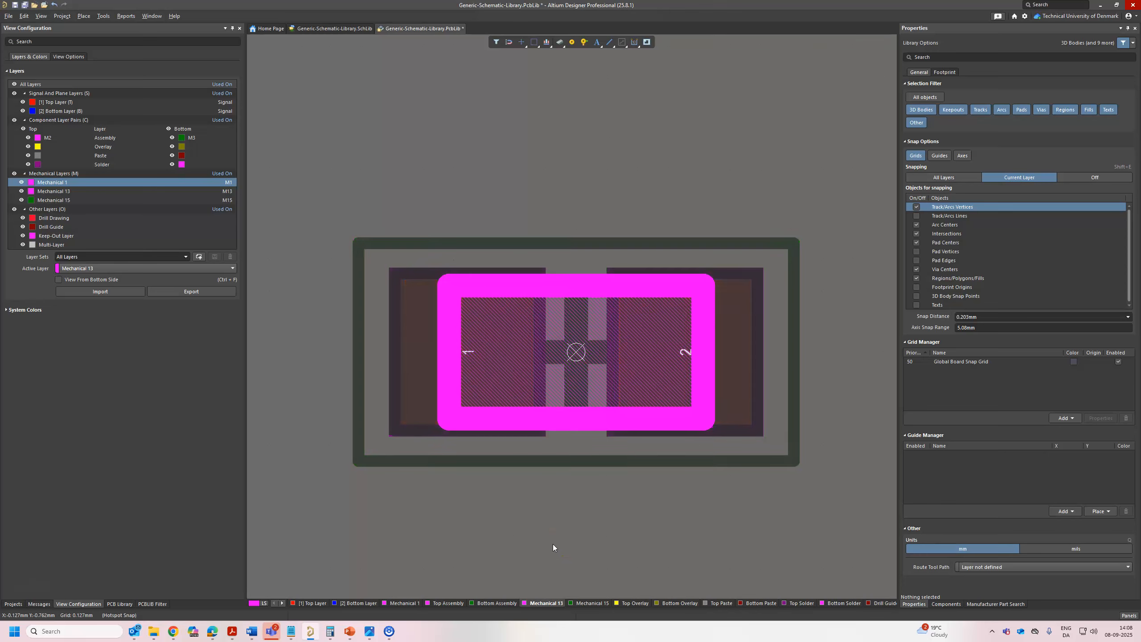
key(shift+s)
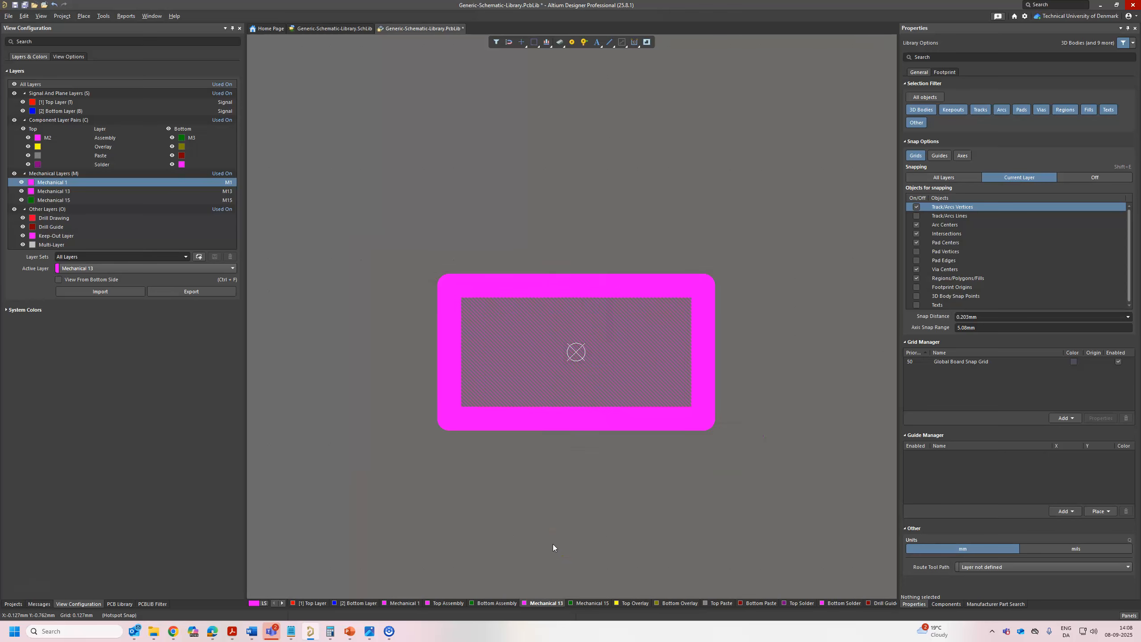
Step: Select all four outline tracks on Mechanical 13 and move them to the Top Assembly layer
click(531, 421)
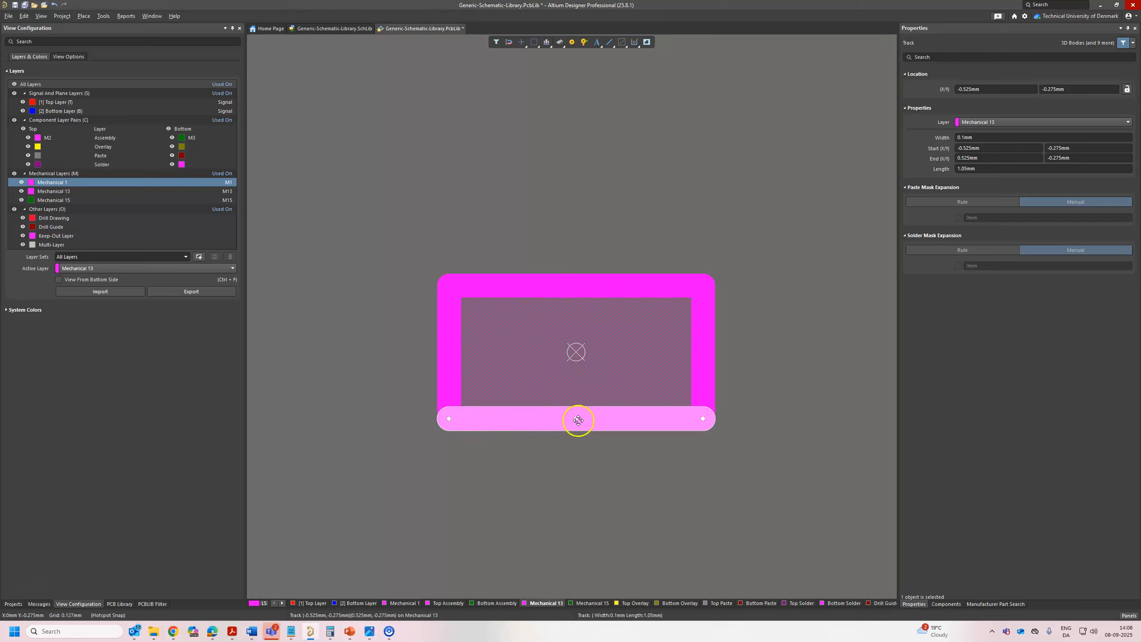
shift+click(710, 370)
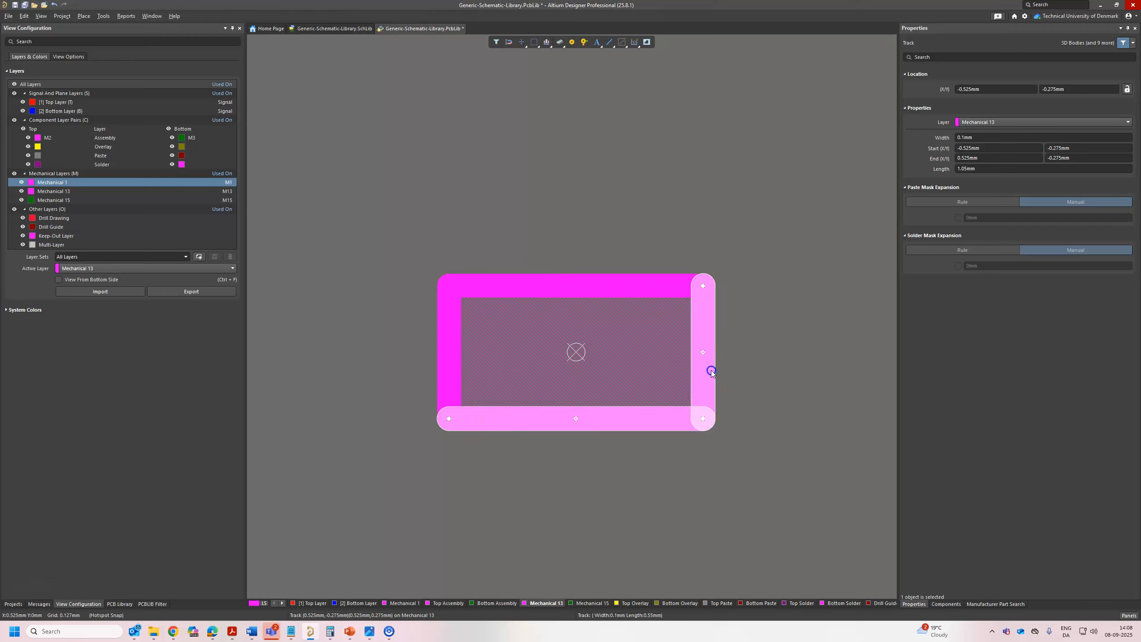
shift+click(642, 287)
shift+click(452, 324)
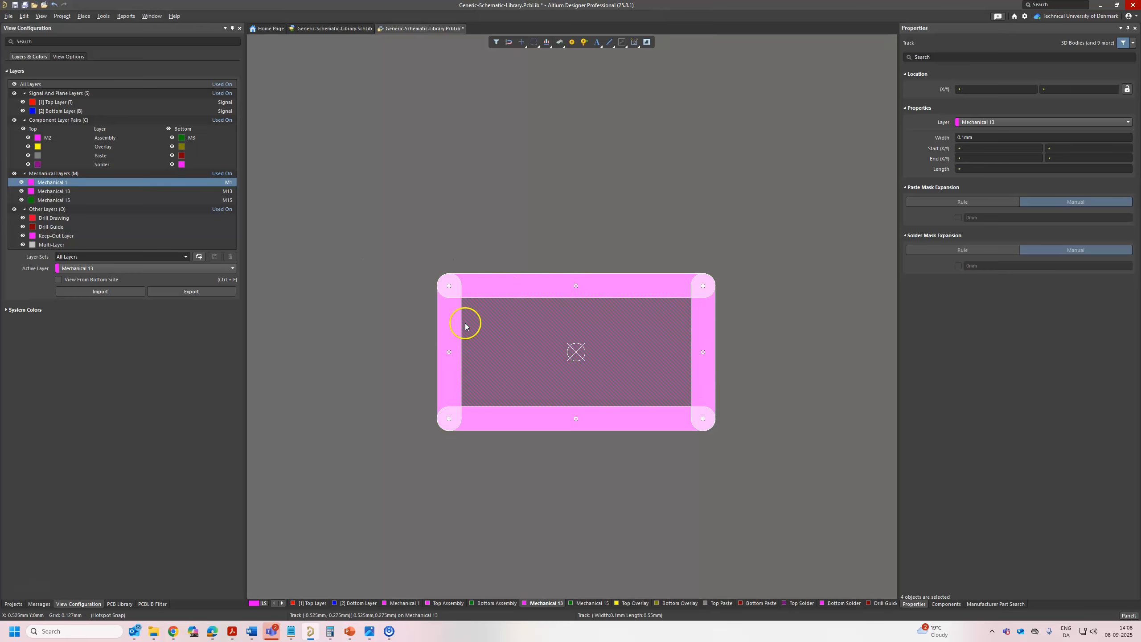
click(983, 122)
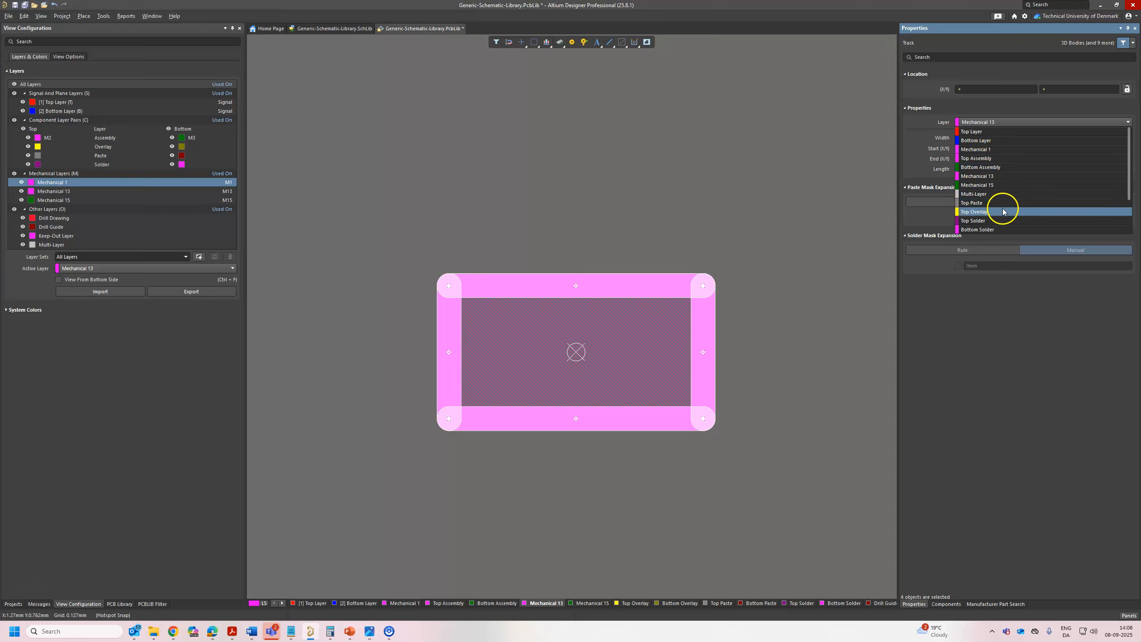
click(1001, 178)
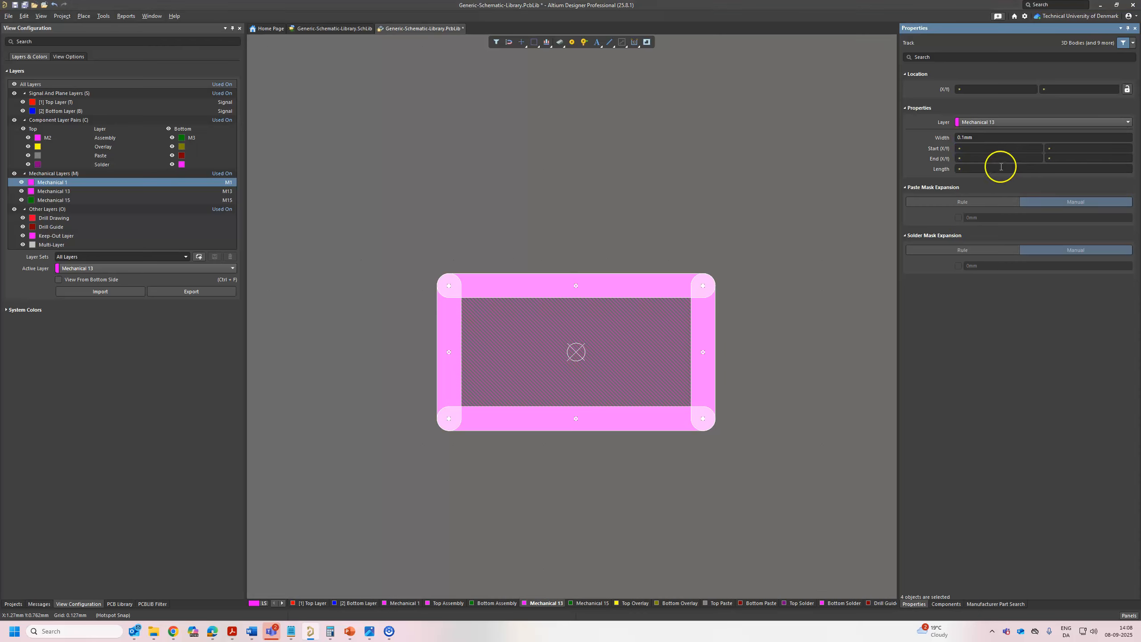
click(997, 123)
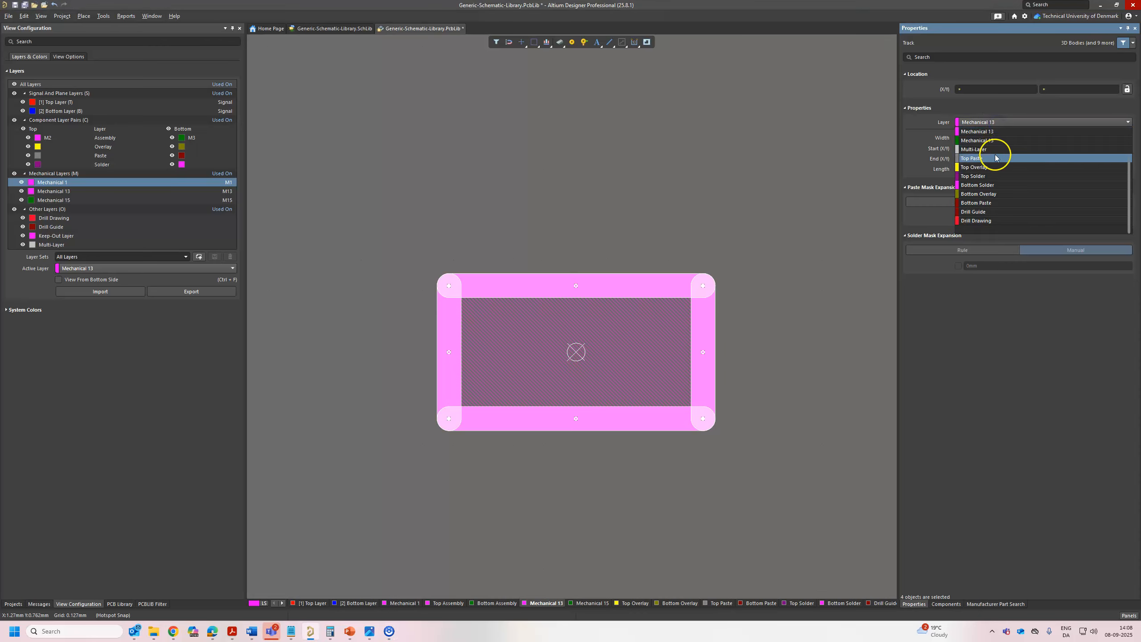
scroll(993, 169, up, 2)
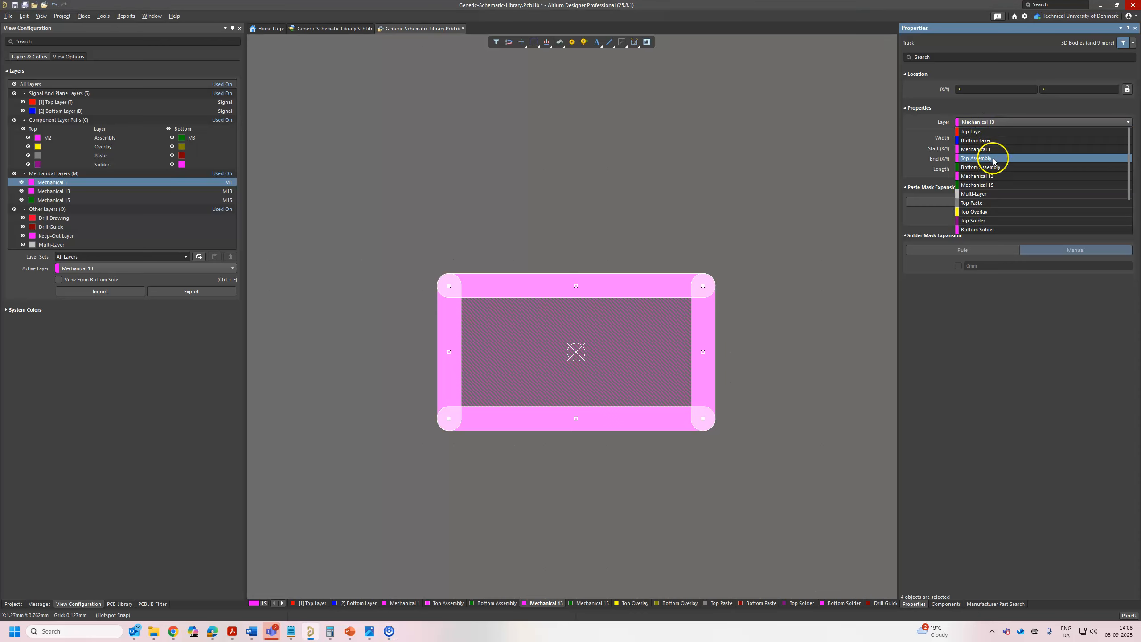
click(993, 160)
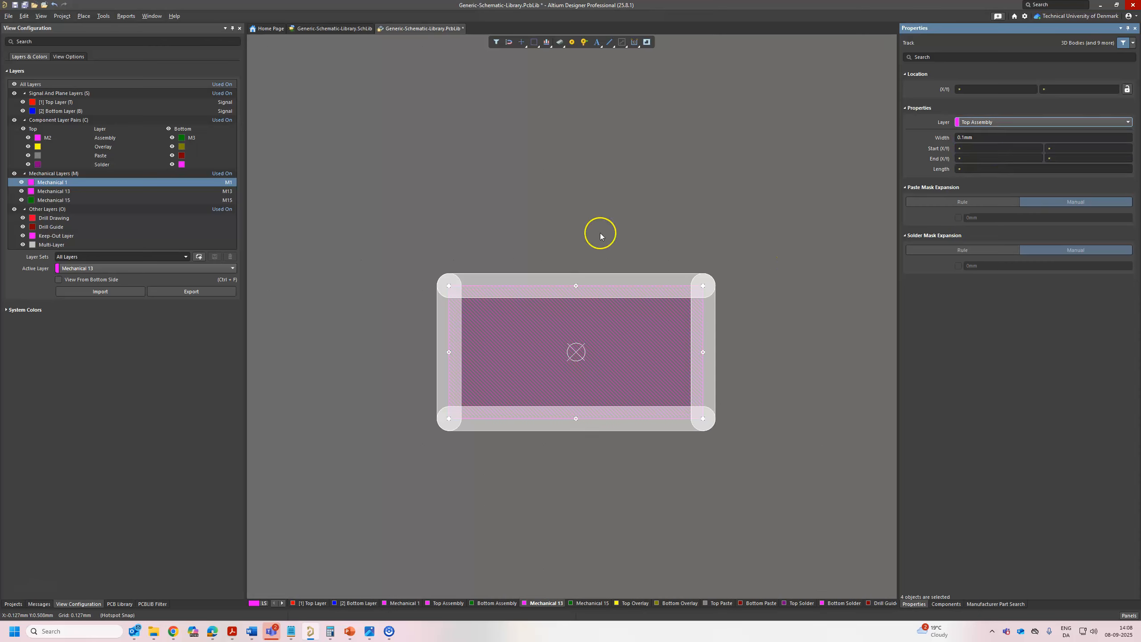
Step: Set the Top Assembly layer's colour to bright green and make it the active layer to view the moved outline
click(40, 142)
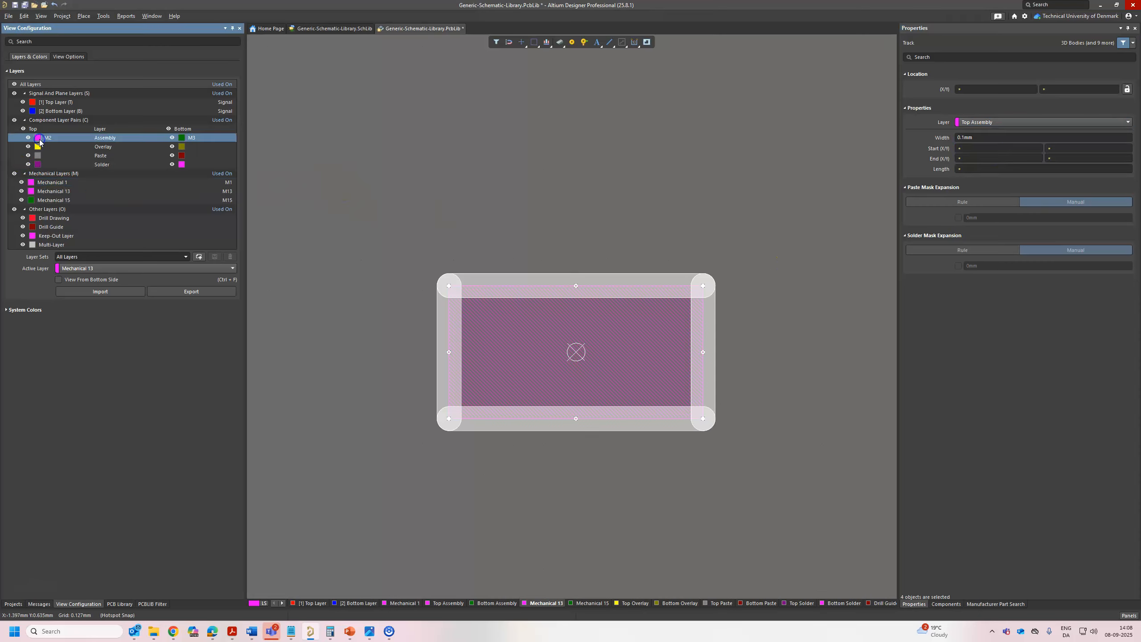
click(37, 138)
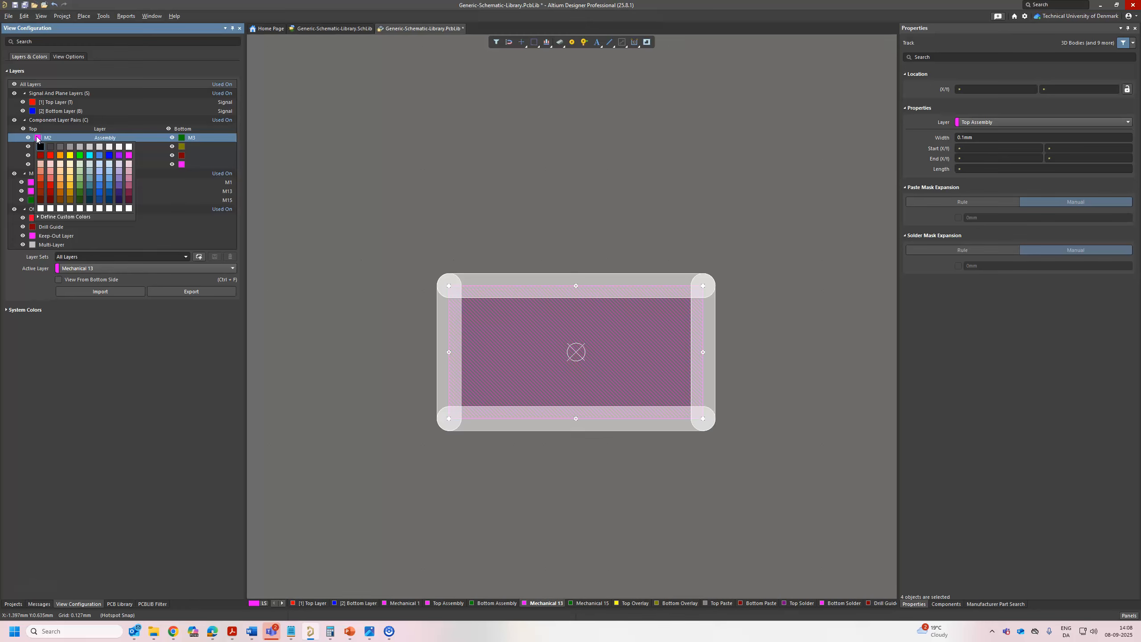
click(81, 156)
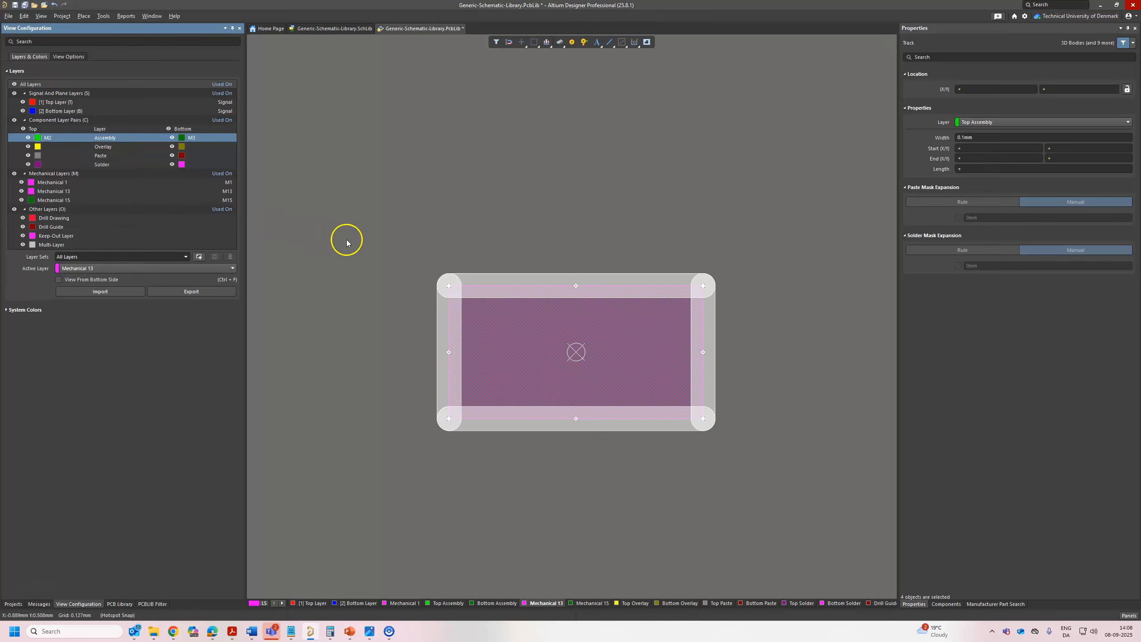
click(347, 258)
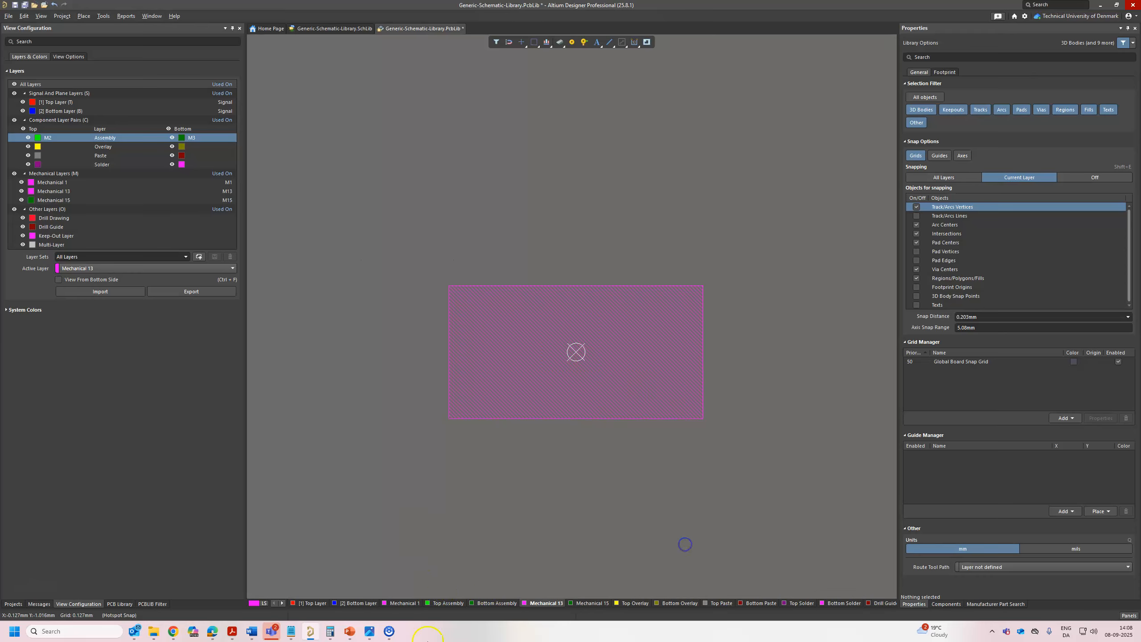
click(448, 603)
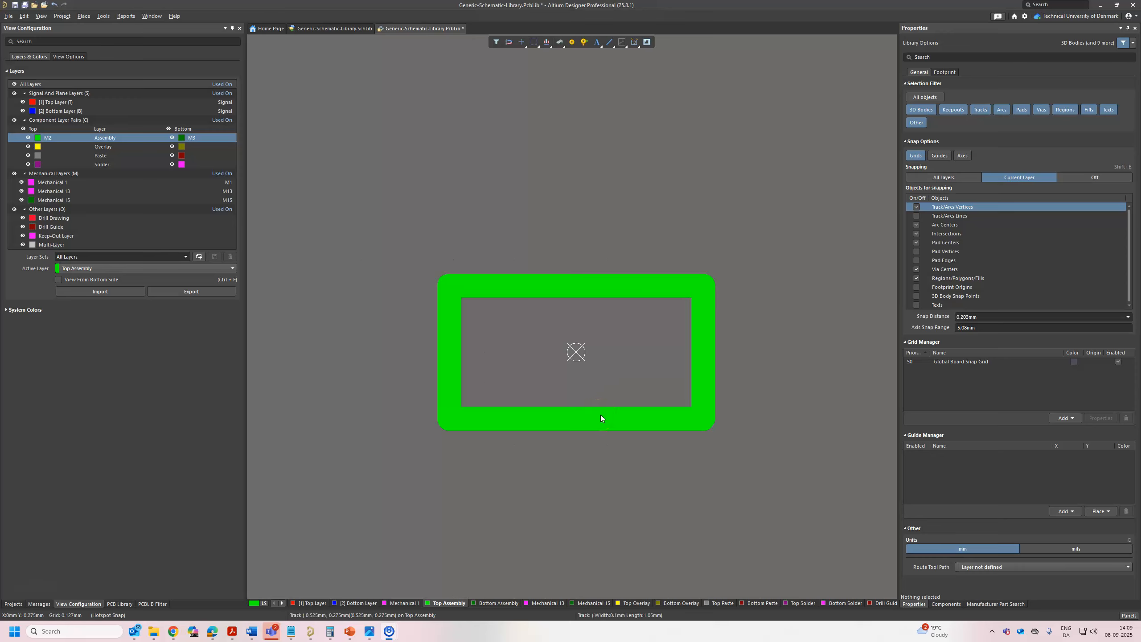
click(595, 451)
Step: Add a component layer pair of type 3D Body, using mechanical layer 4 for top and 5 for bottom
click(61, 183)
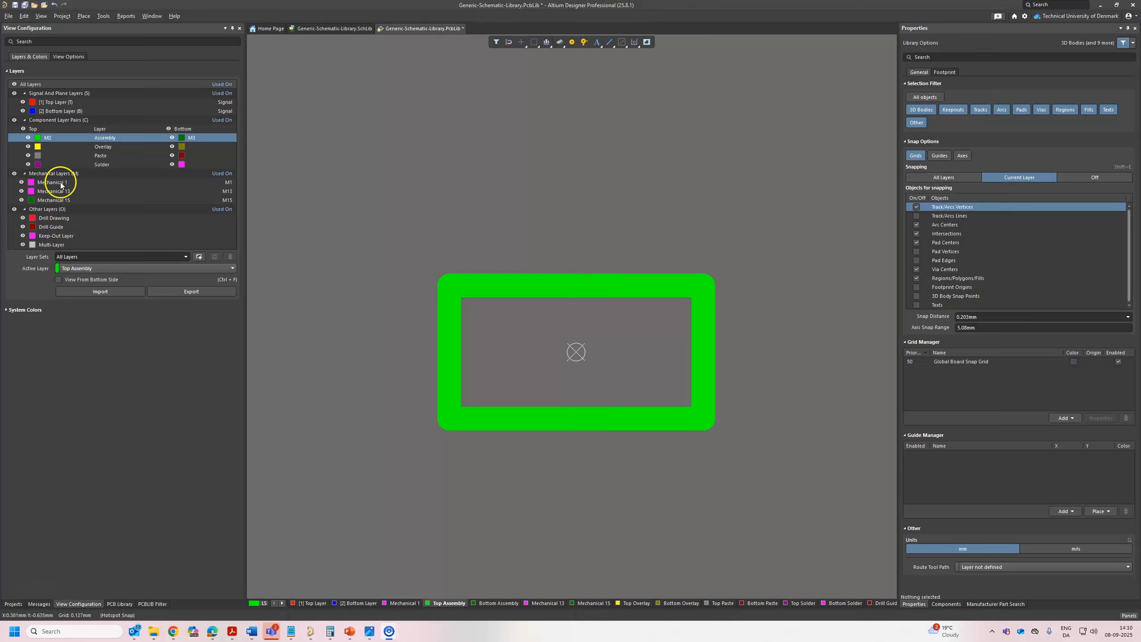
right_click(60, 184)
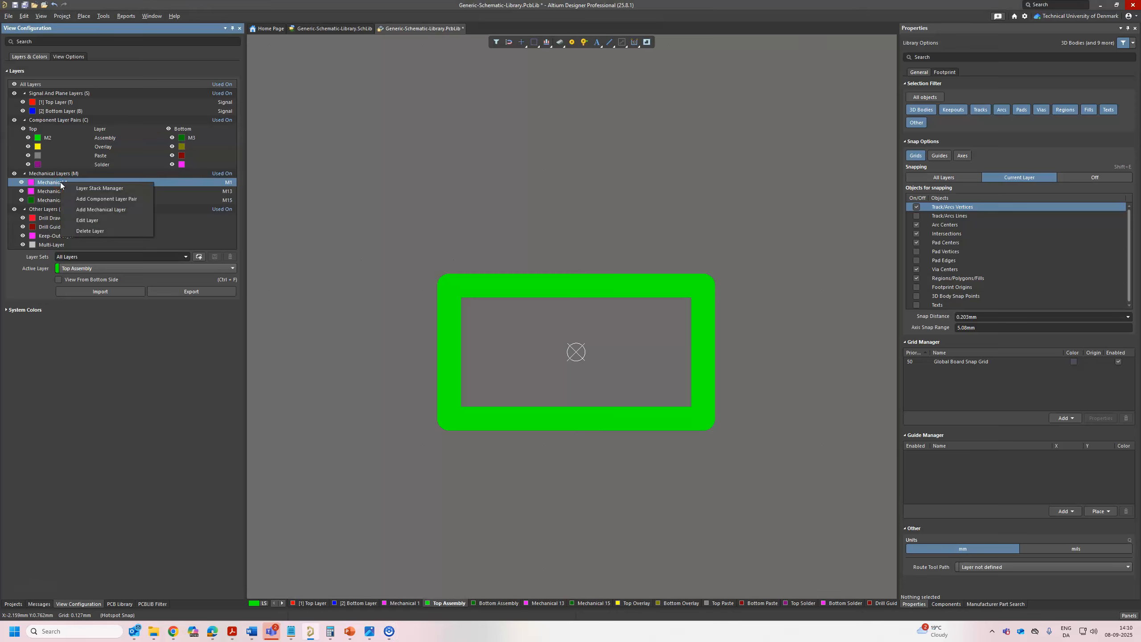
click(118, 203)
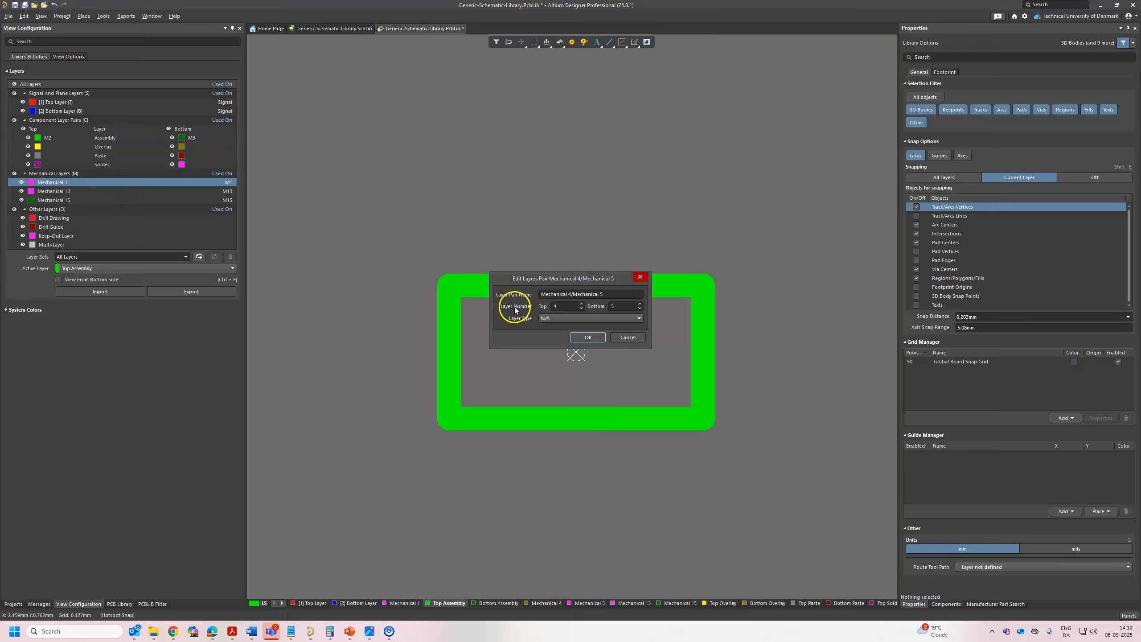
click(553, 318)
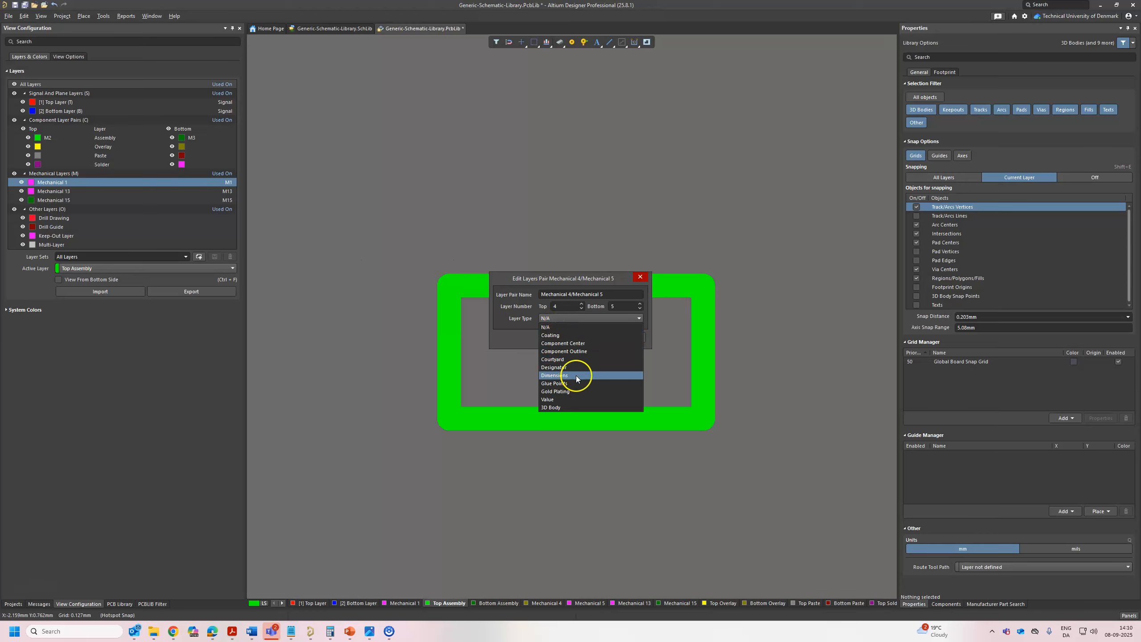
click(571, 407)
click(595, 340)
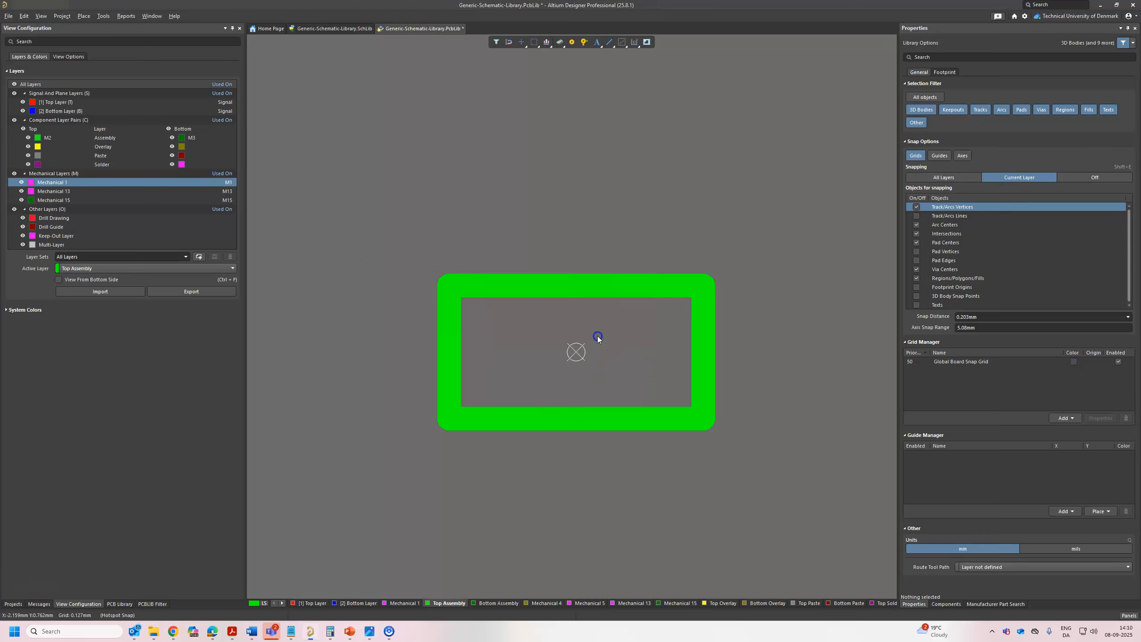
Step: Make Mechanical 13 the active layer and briefly check the footprint in 3D
click(626, 604)
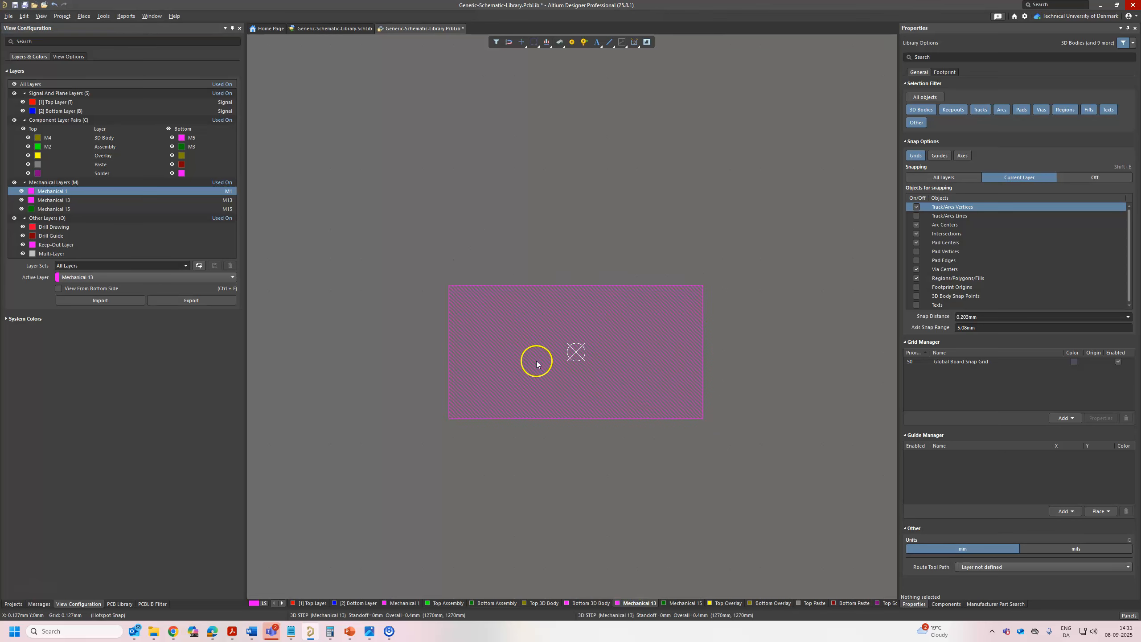
key(3)
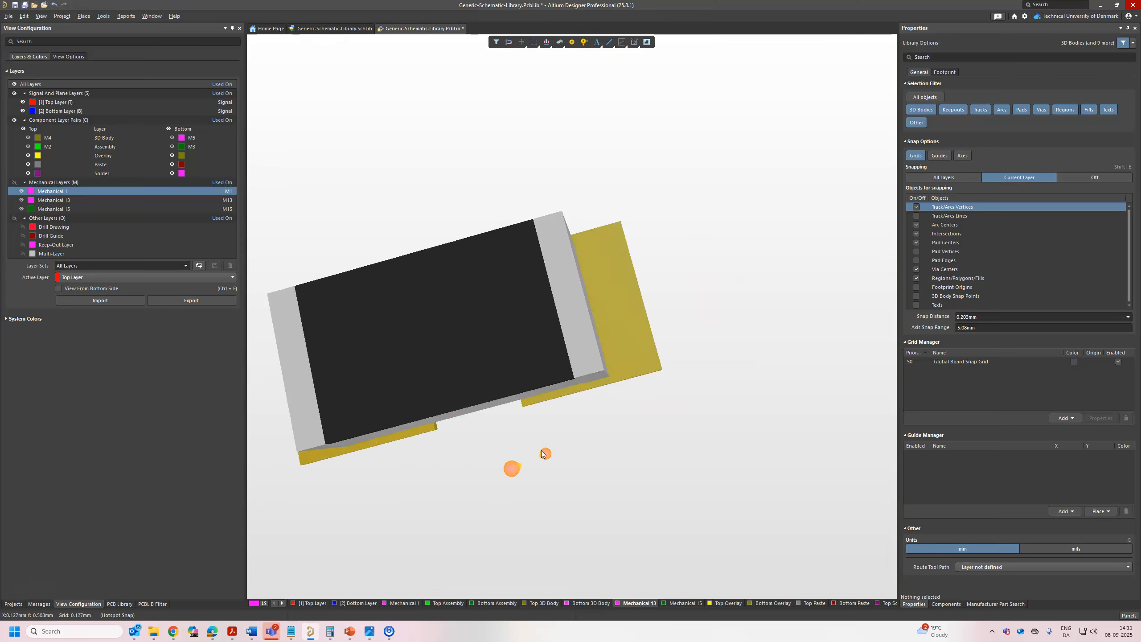
key(2)
Step: Delete the 3D body on Mechanical 13, compare the footprint in 3D, and undo the deletion
click(538, 391)
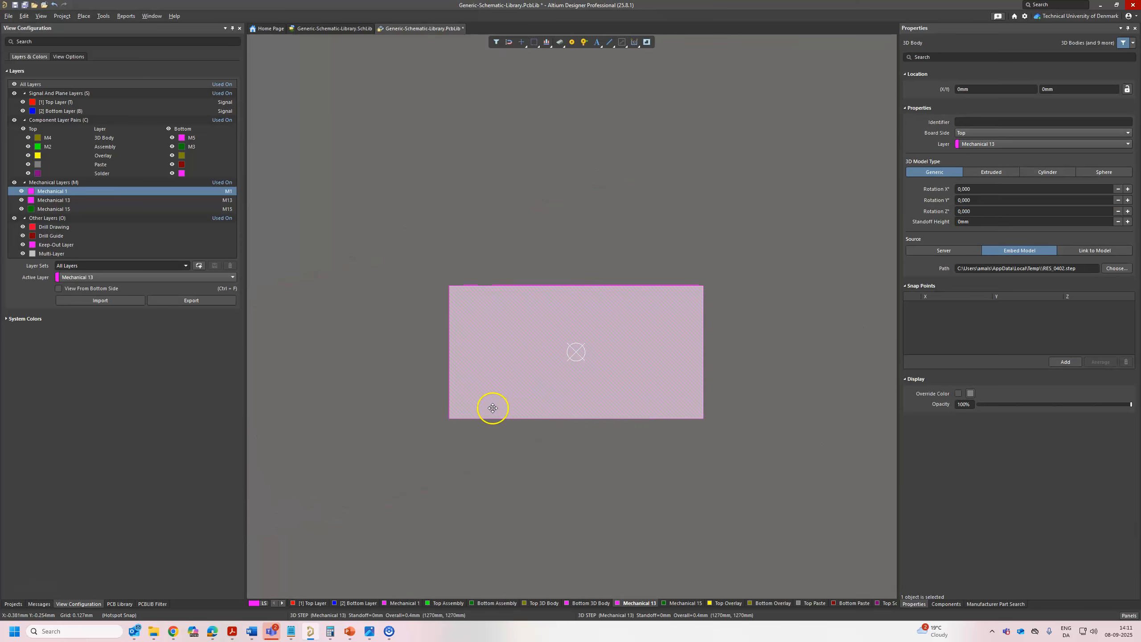
key(Delete)
key(3)
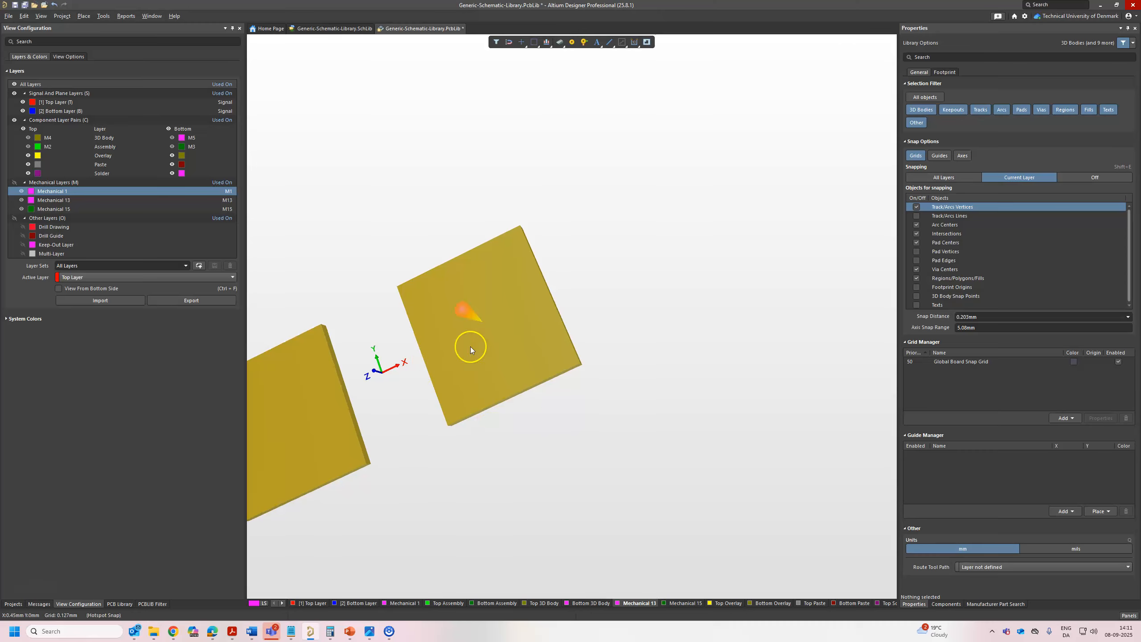
key(2)
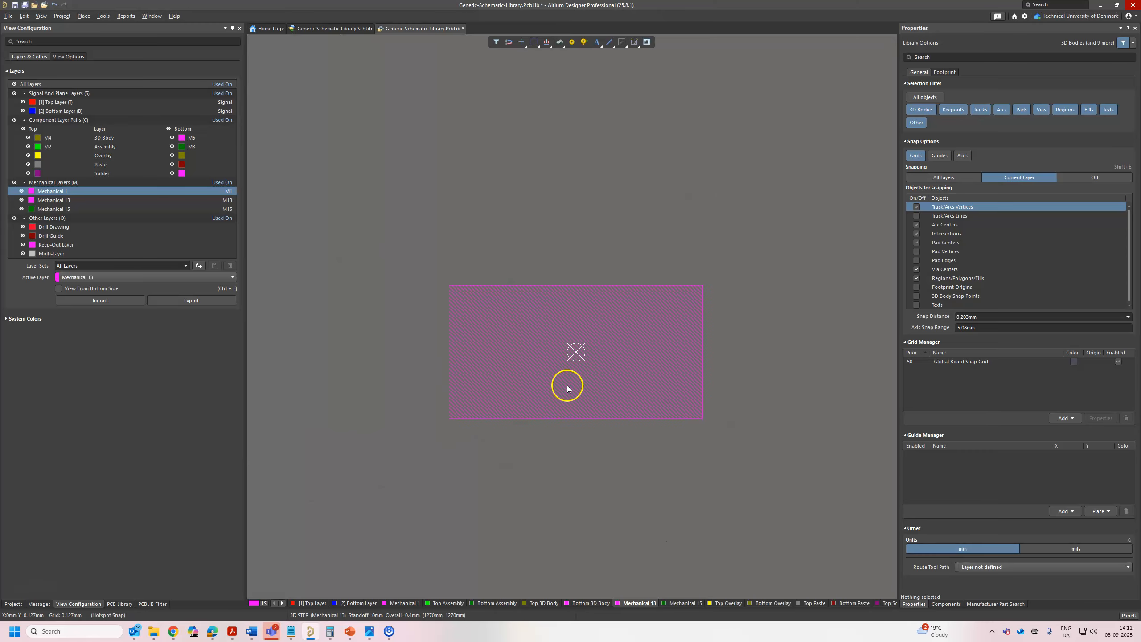
key(3)
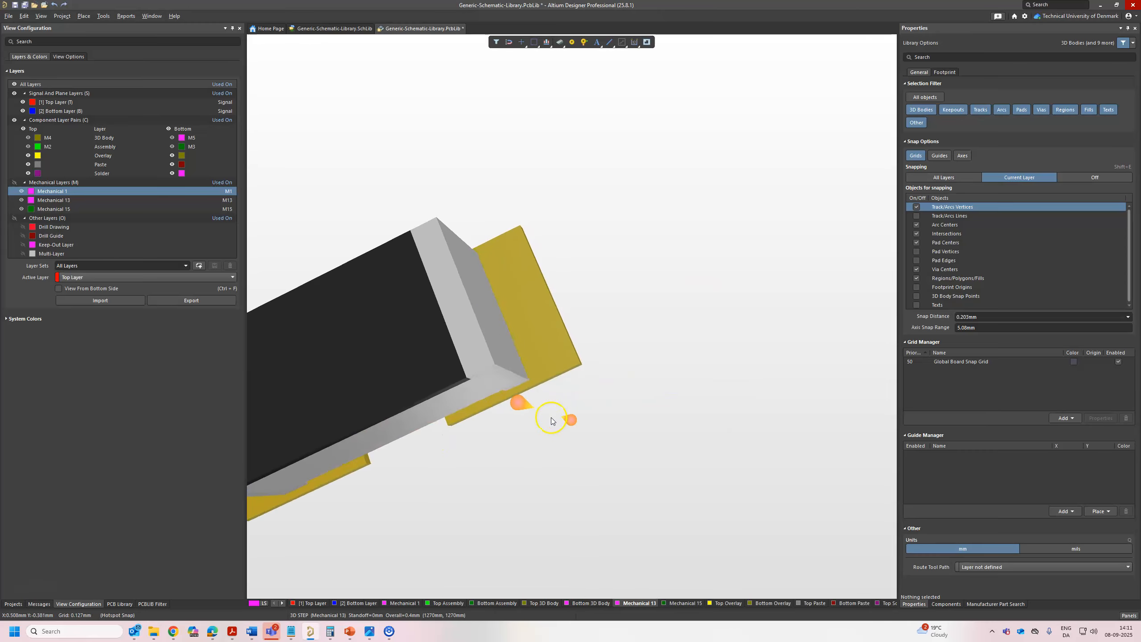
key(2)
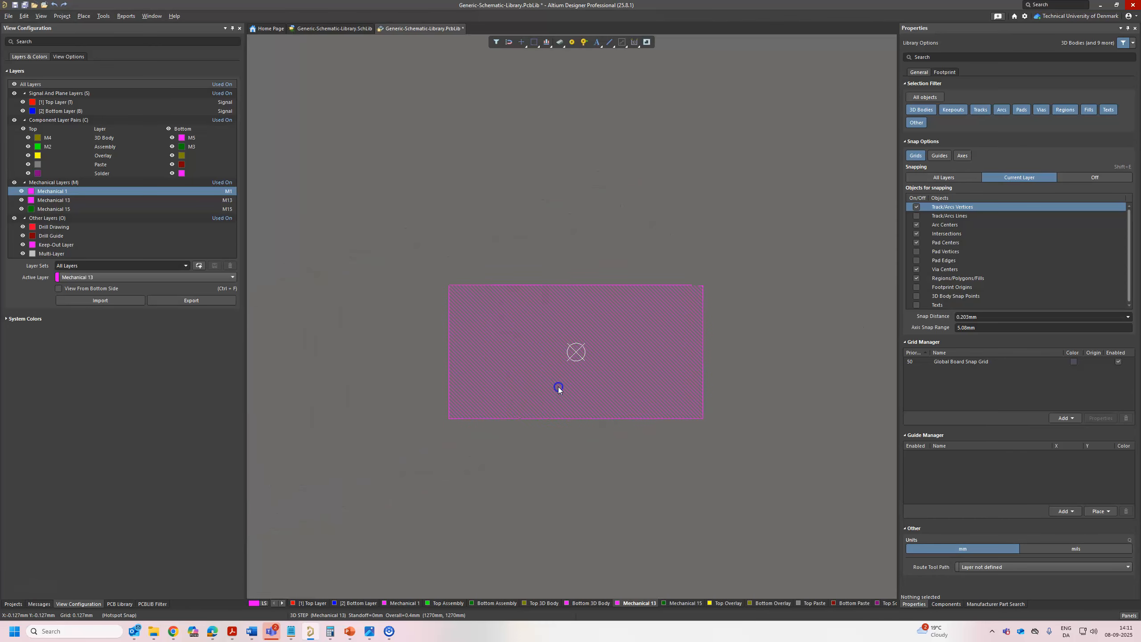
Step: Move the resistor's 3D body from Mechanical 13 to the Top 3D Body layer and save the PCB library
click(558, 390)
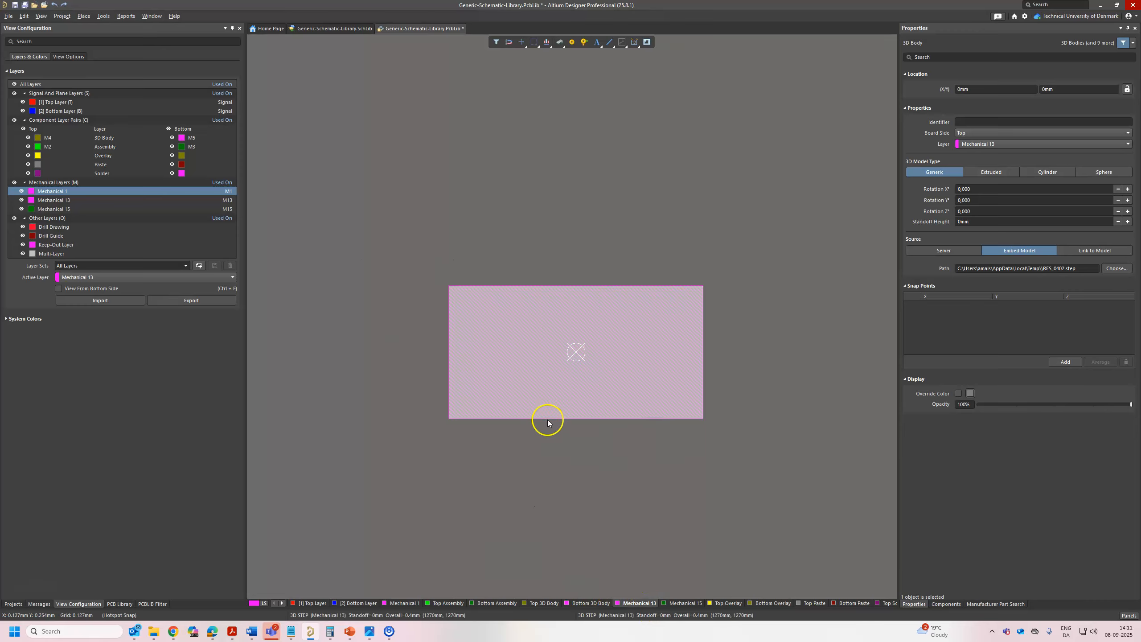
click(996, 144)
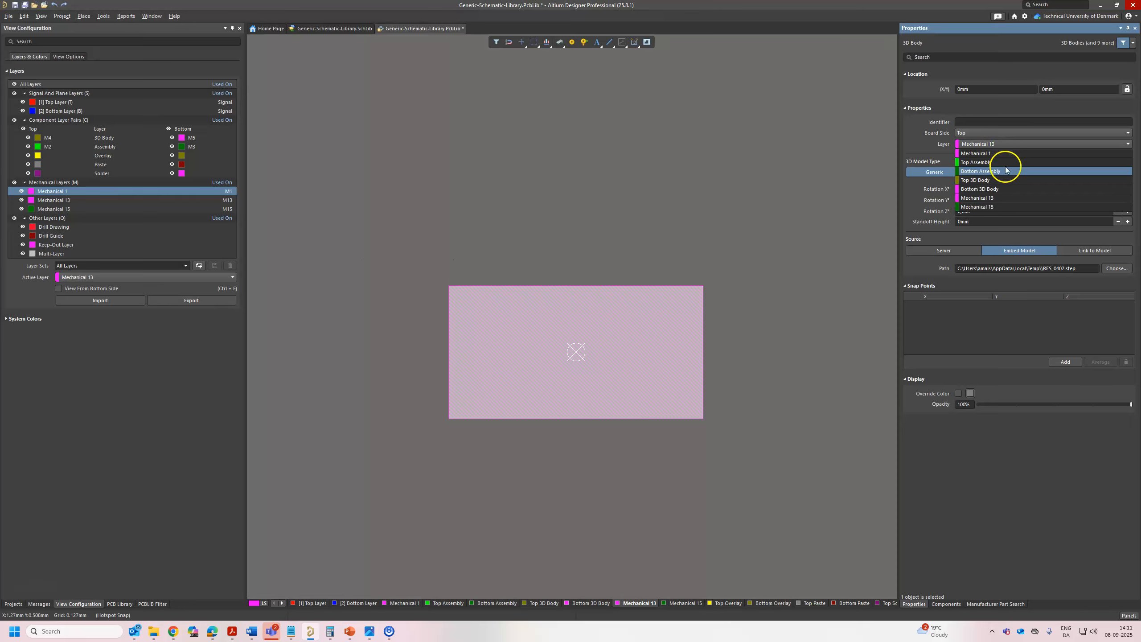
click(999, 181)
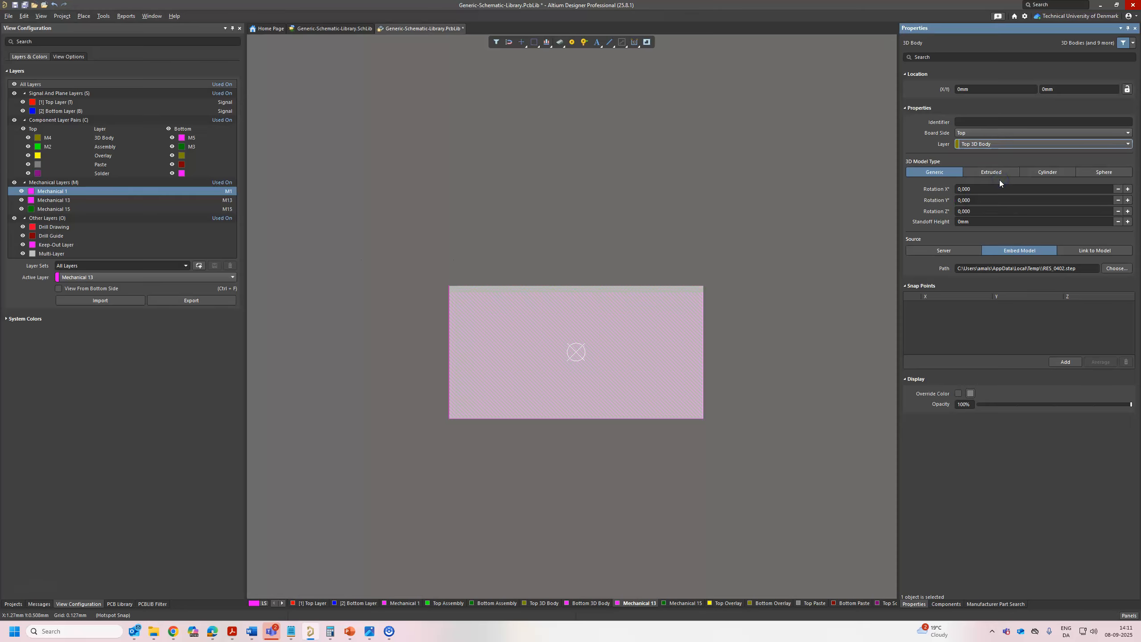
click(781, 336)
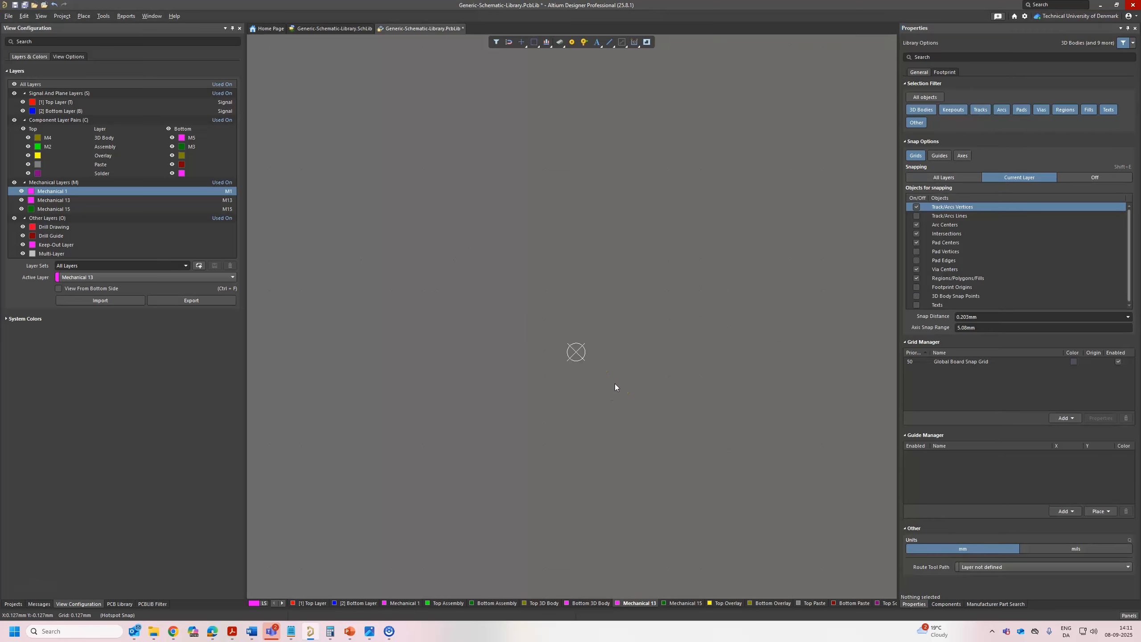
key(ctrl+s)
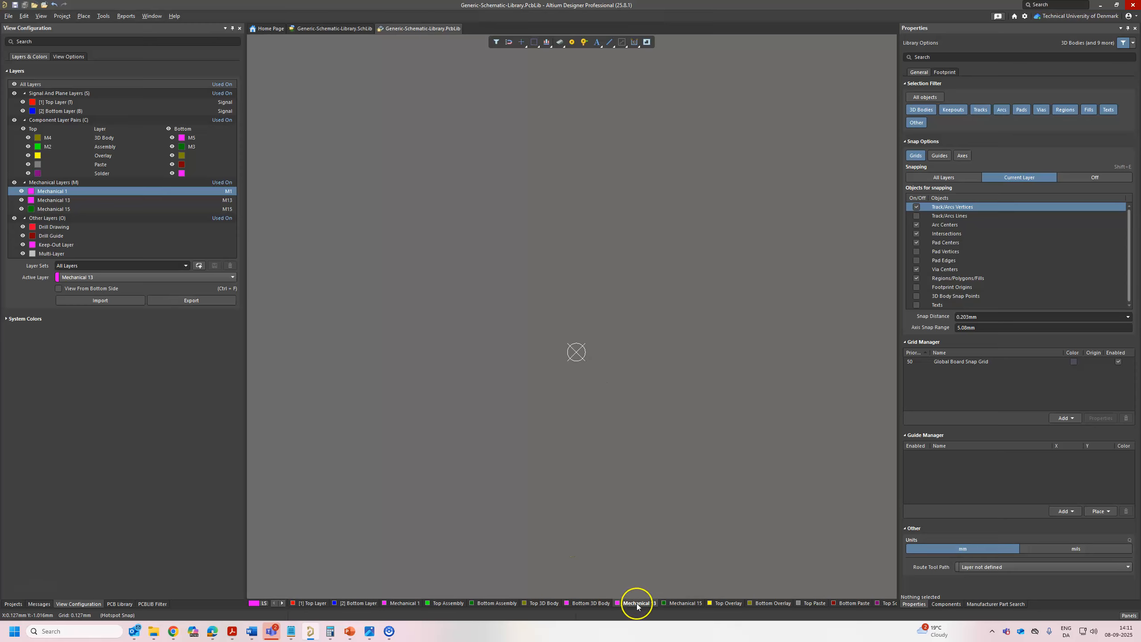
Step: Examine the Bottom 3D Body and Mechanical 13 layers one at a time for remaining objects
click(68, 201)
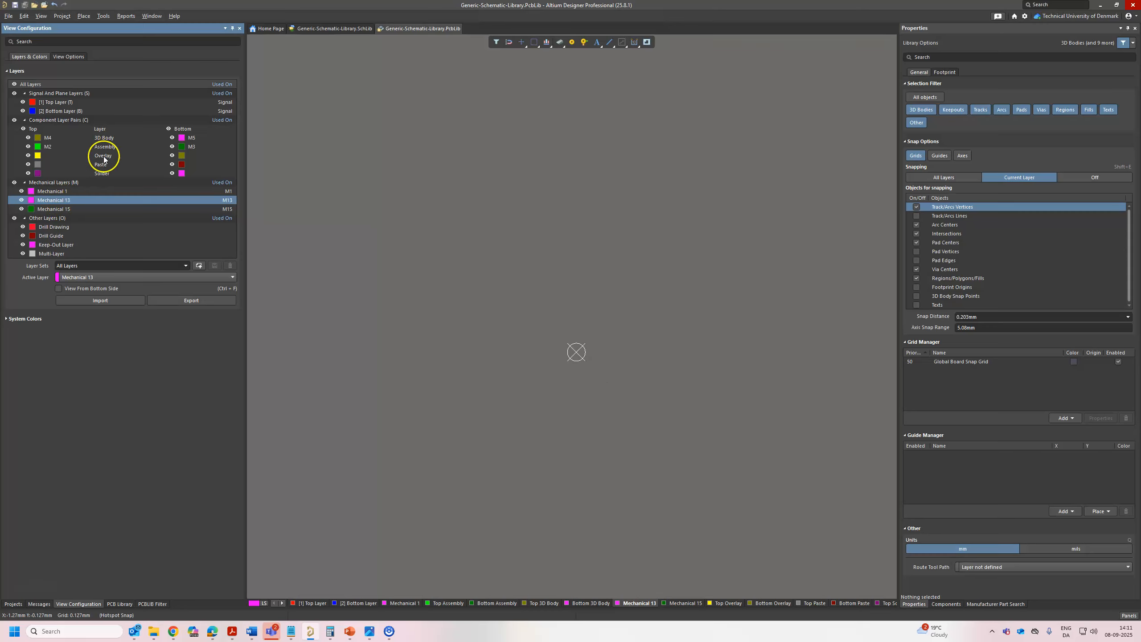
click(103, 138)
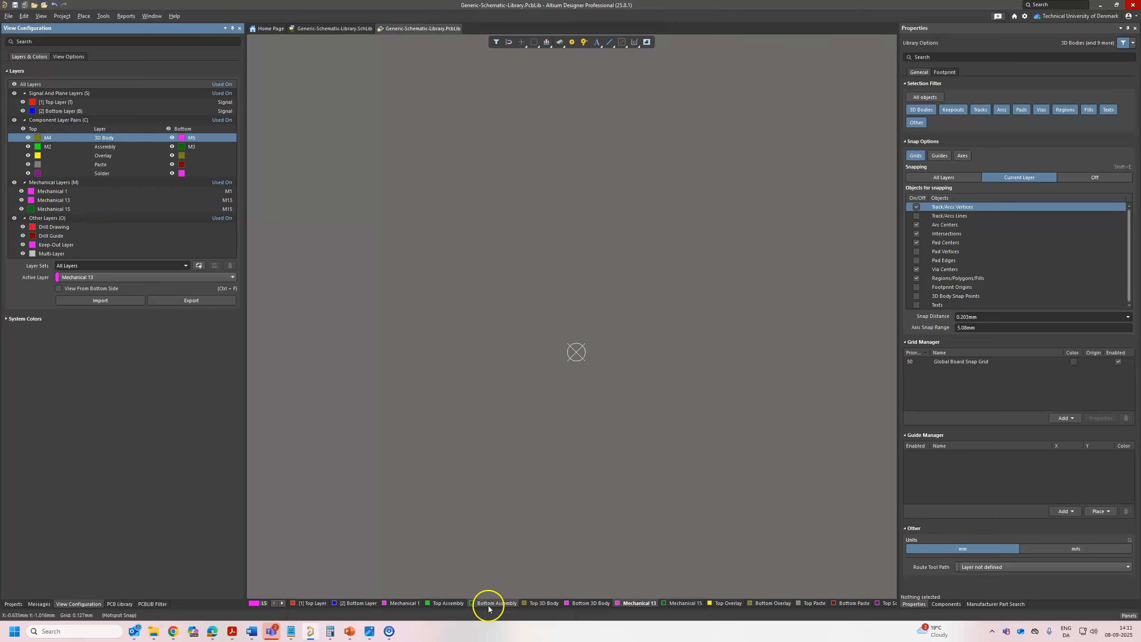
click(601, 603)
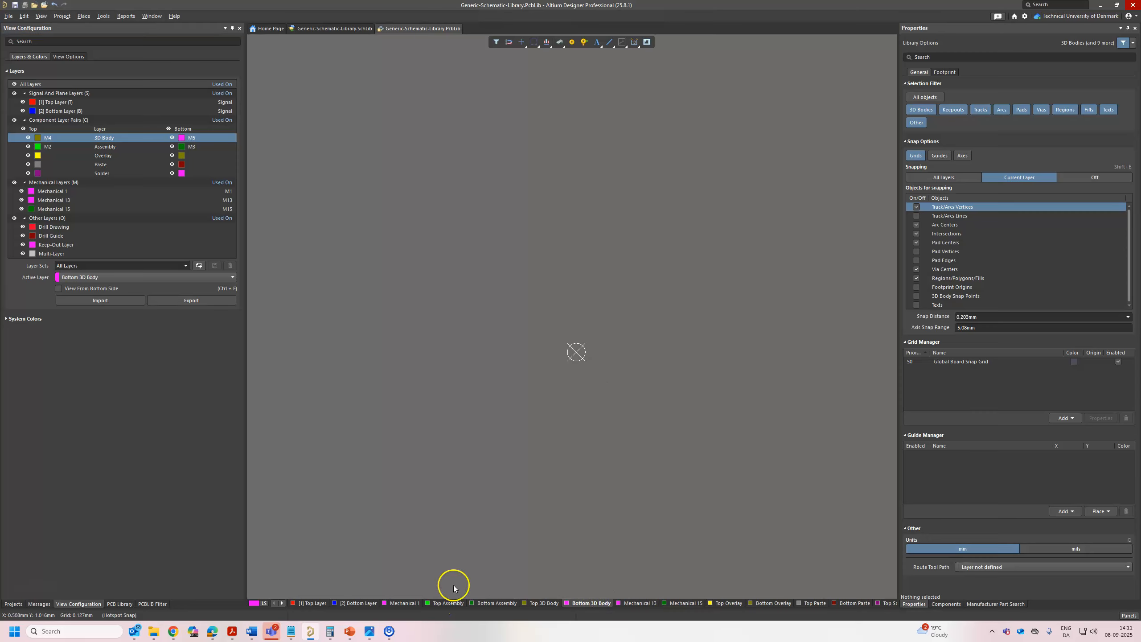
click(641, 604)
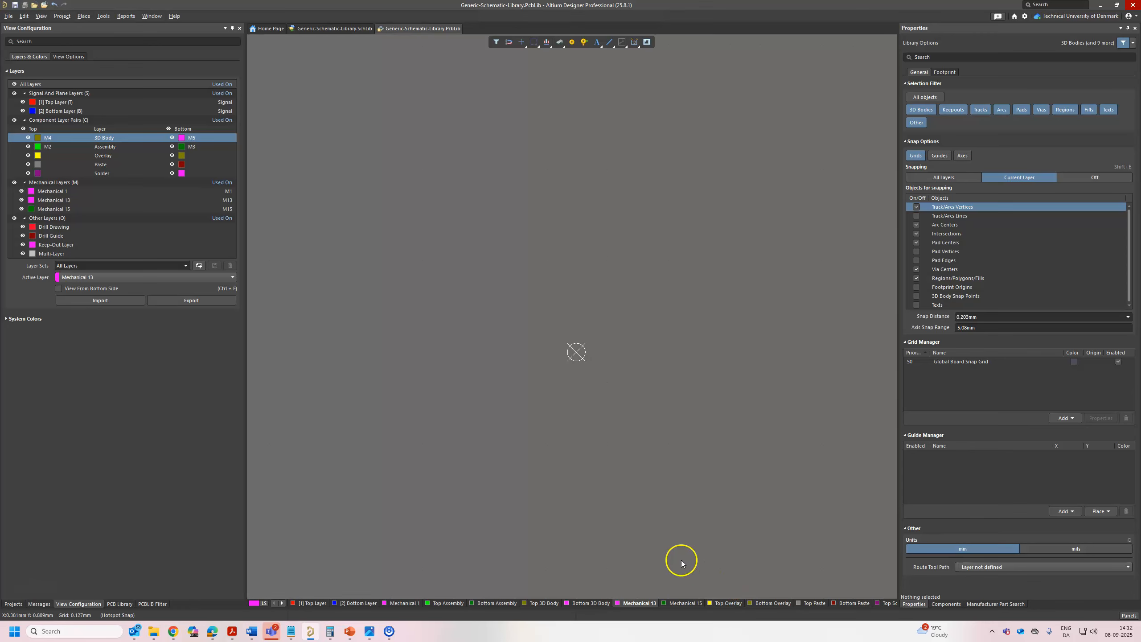
Step: Leave single layer mode to display all layers, and select the 3D body to inspect its layer assignment
key(shift+s)
click(561, 383)
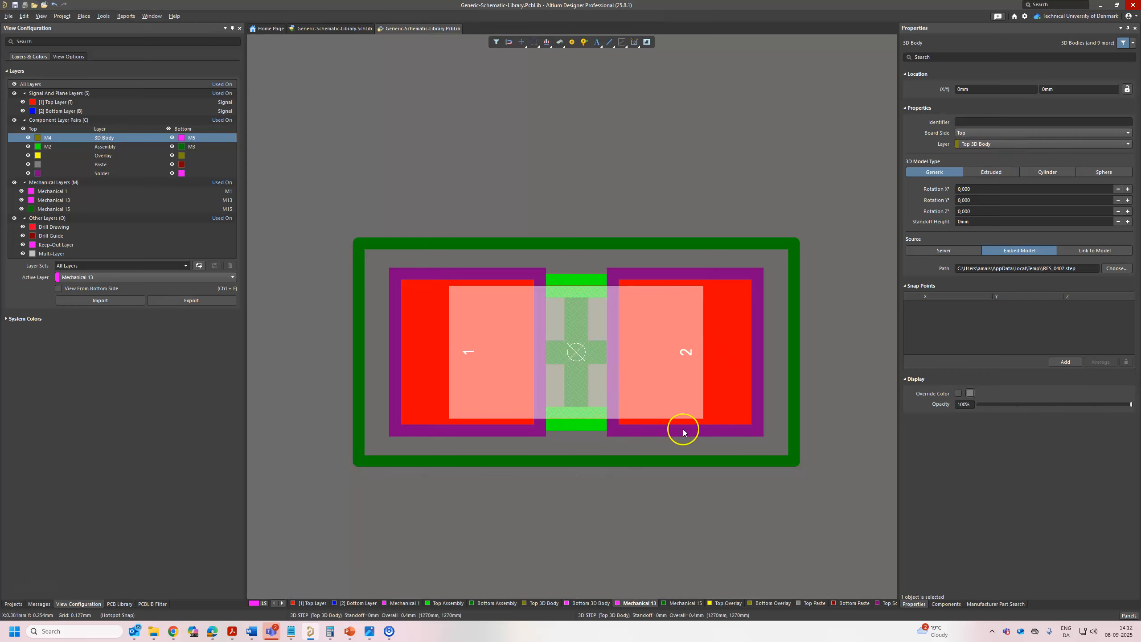
Step: Hide the Mechanical 13 layer, and view the Top 3D Body layer on its own before showing all layers again
click(21, 200)
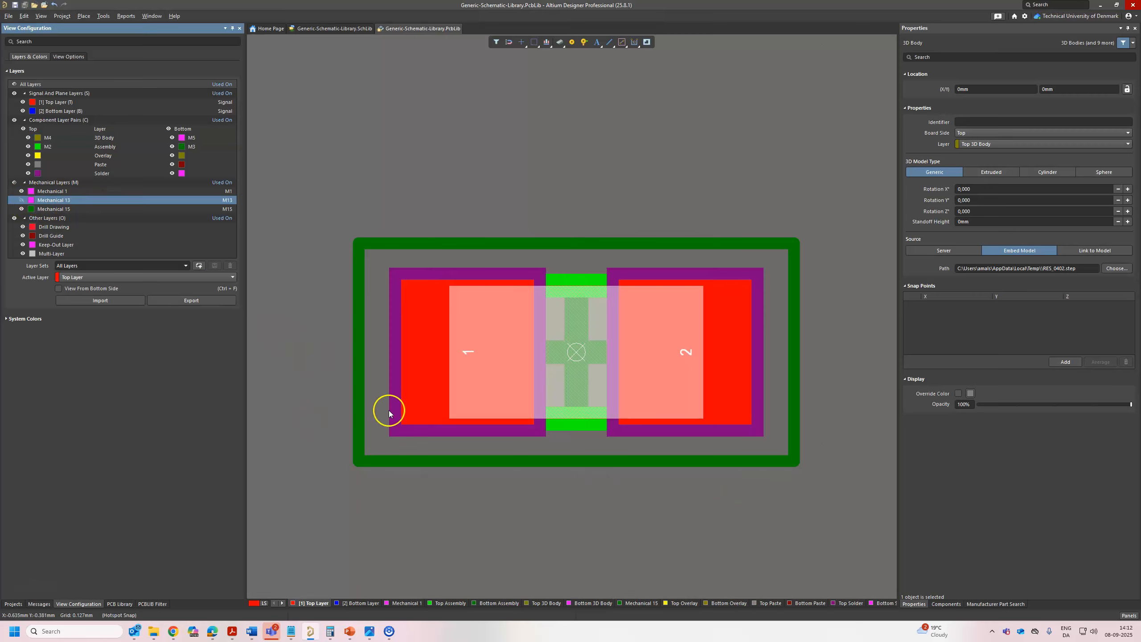
click(540, 605)
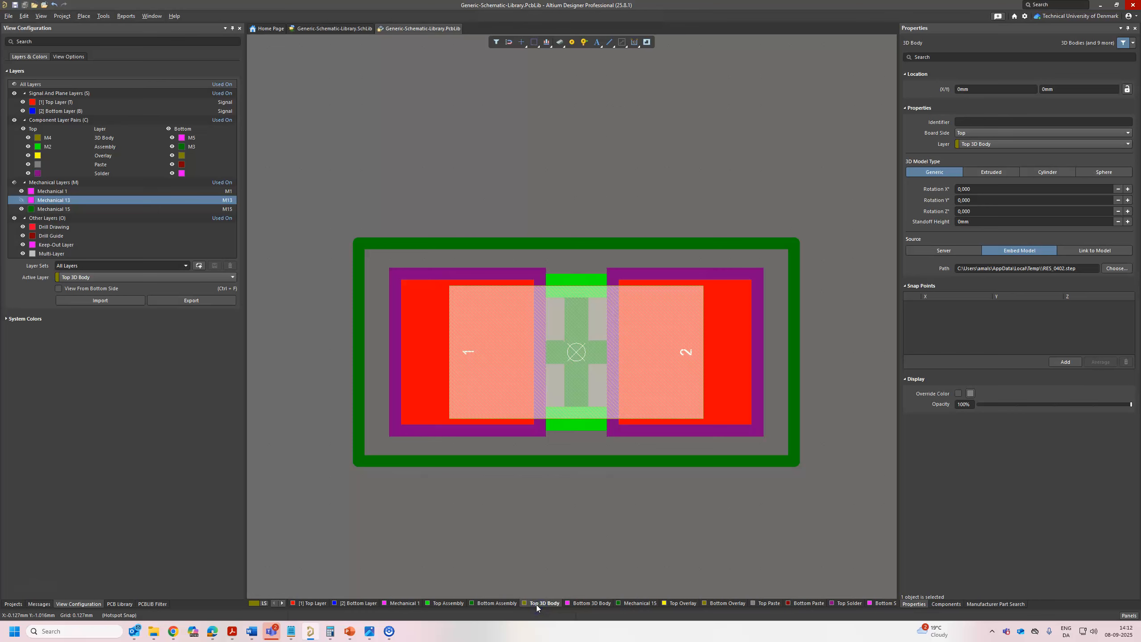
click(551, 556)
key(shift+s)
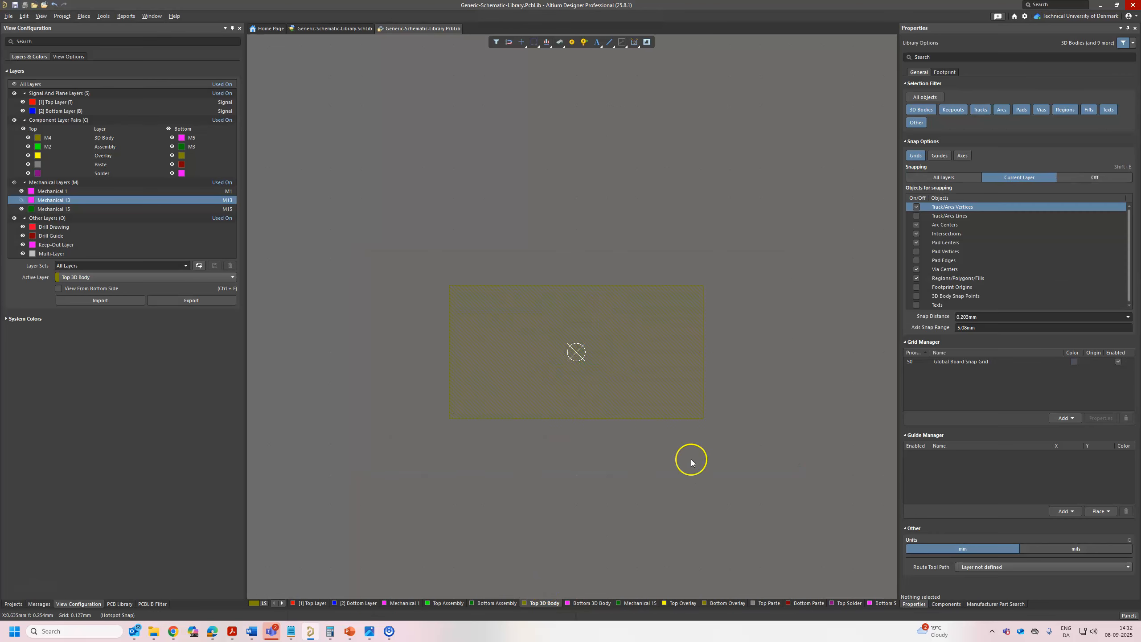
key(shift+s)
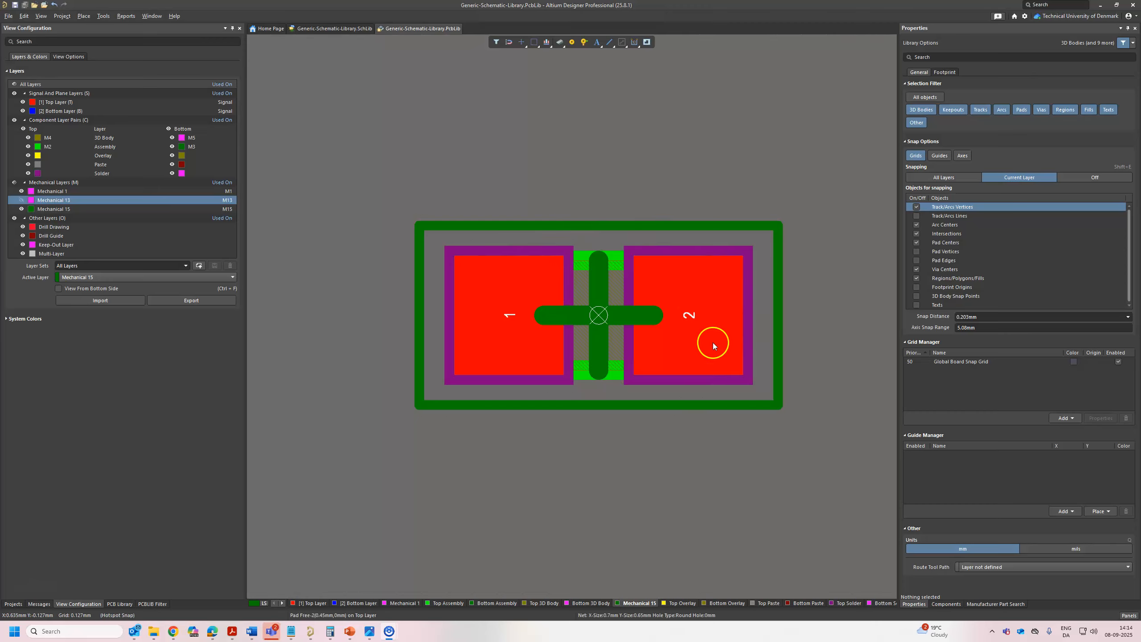
Step: Examine the Top Overlay layer on its own, then inspect the layer and width of the footprint's lower outline track
click(681, 604)
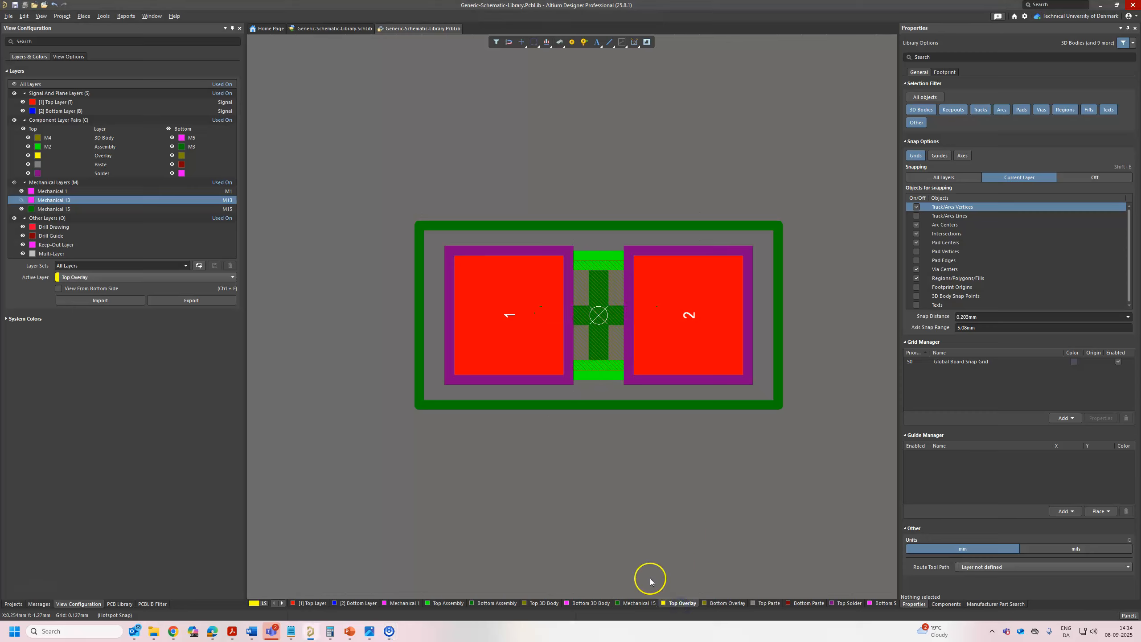
key(shift+s)
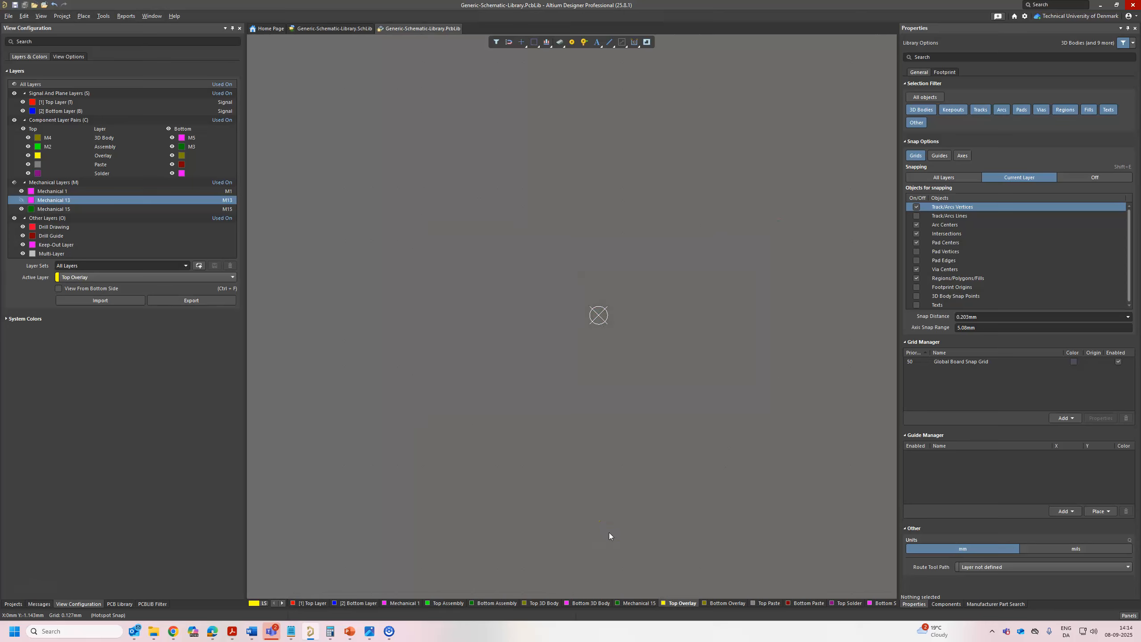
key(shift+s)
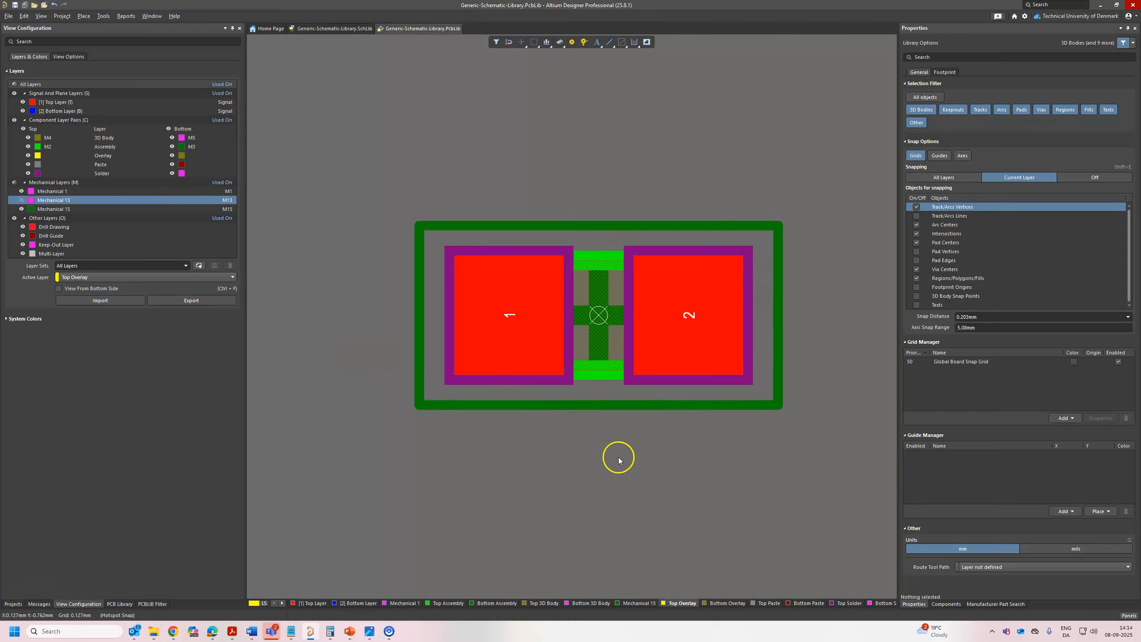
click(596, 405)
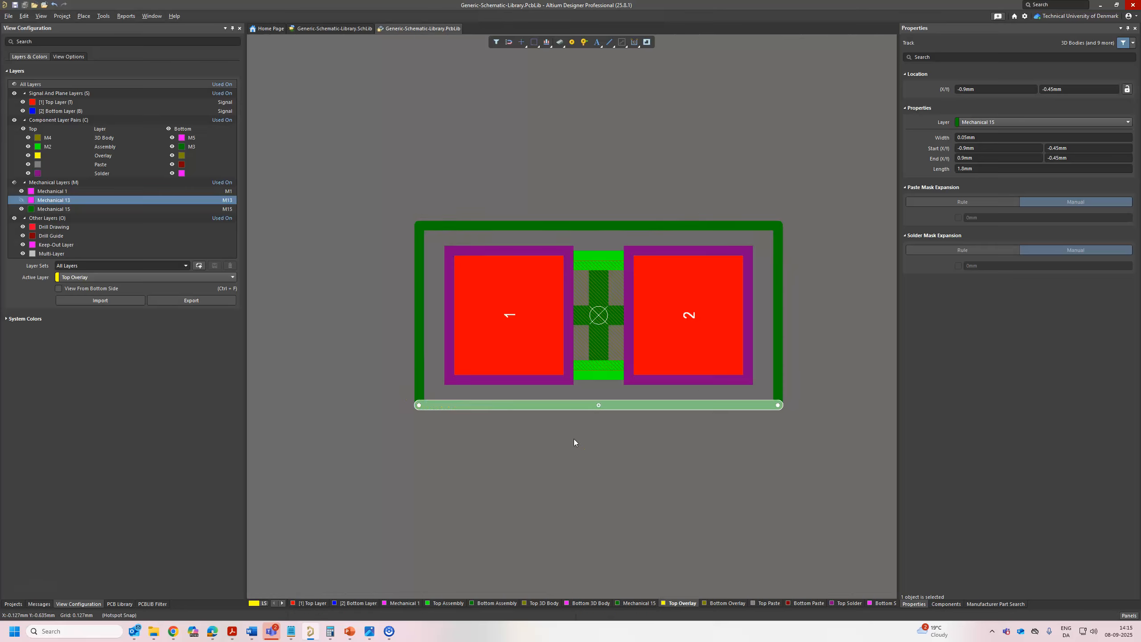
click(623, 451)
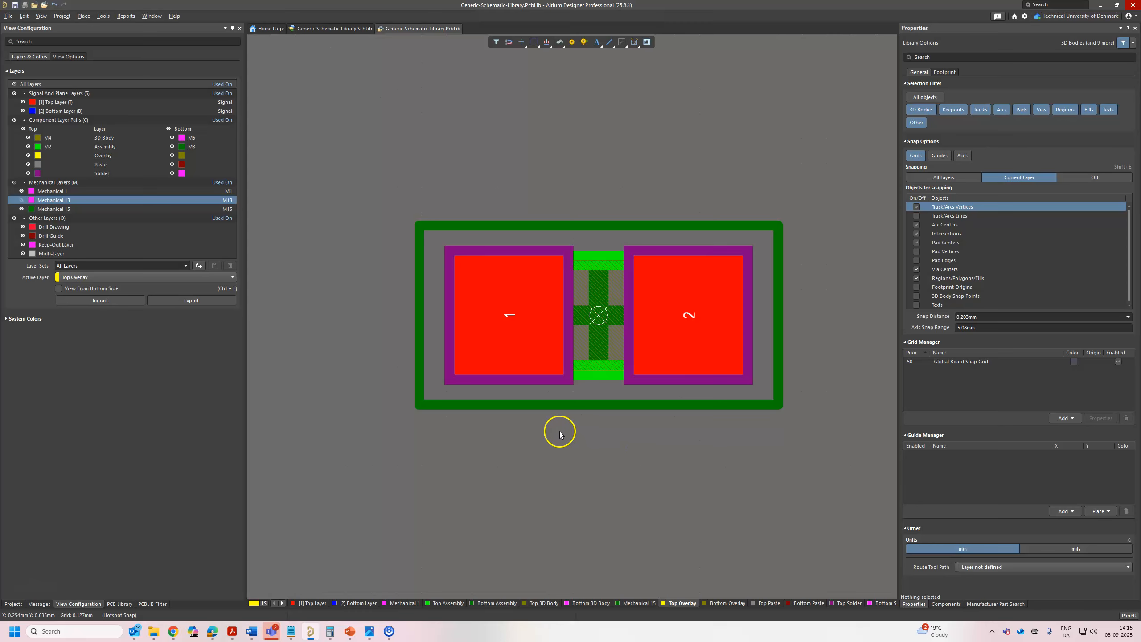
click(576, 404)
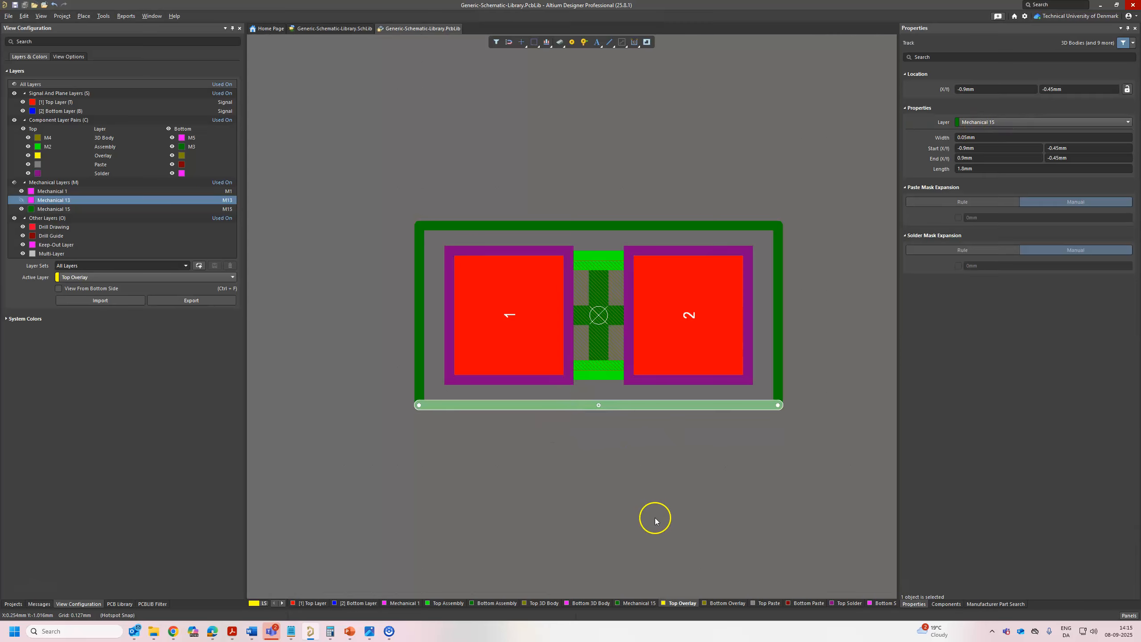
Step: Isolate Mechanical 15 and copy its four rectangular outline tracks, using the footprint origin as the reference point
click(634, 603)
click(609, 517)
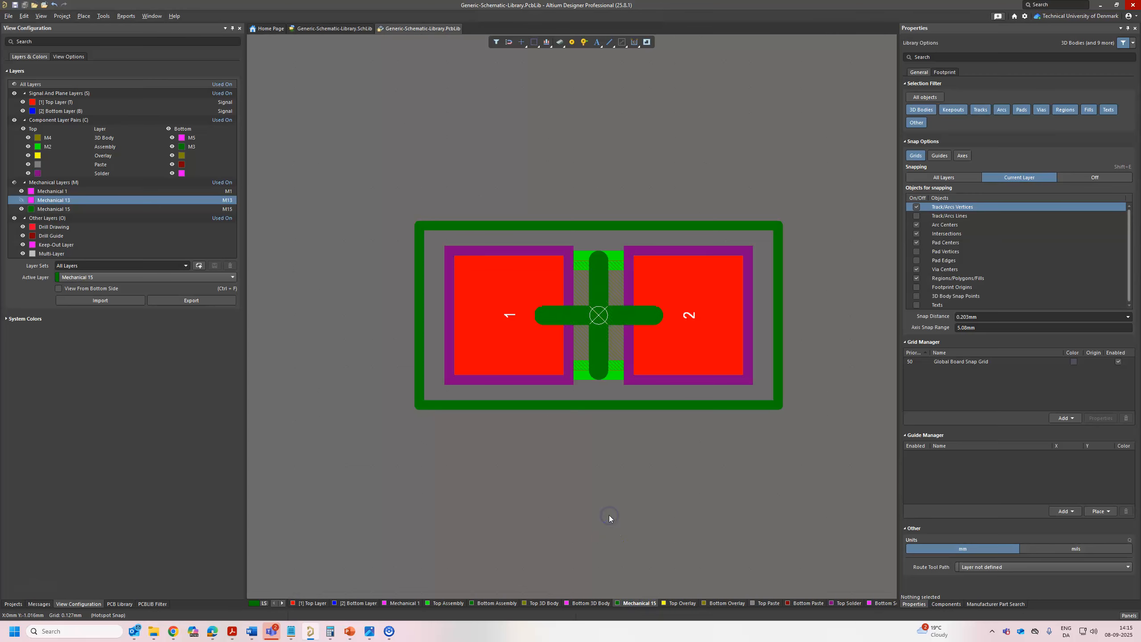
key(shift+s)
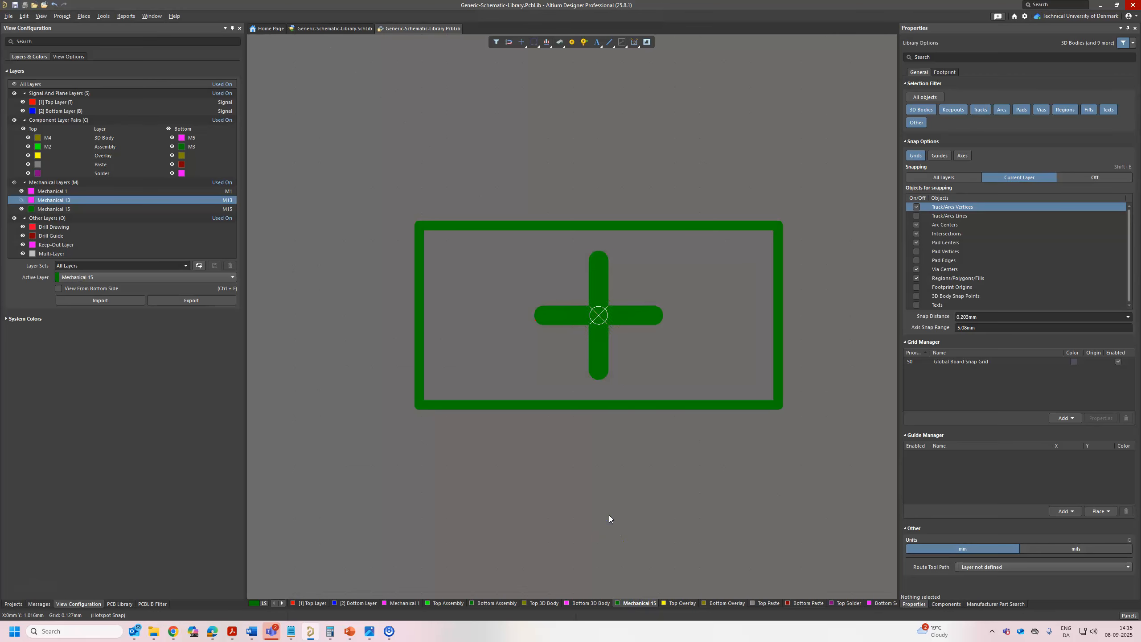
click(570, 406)
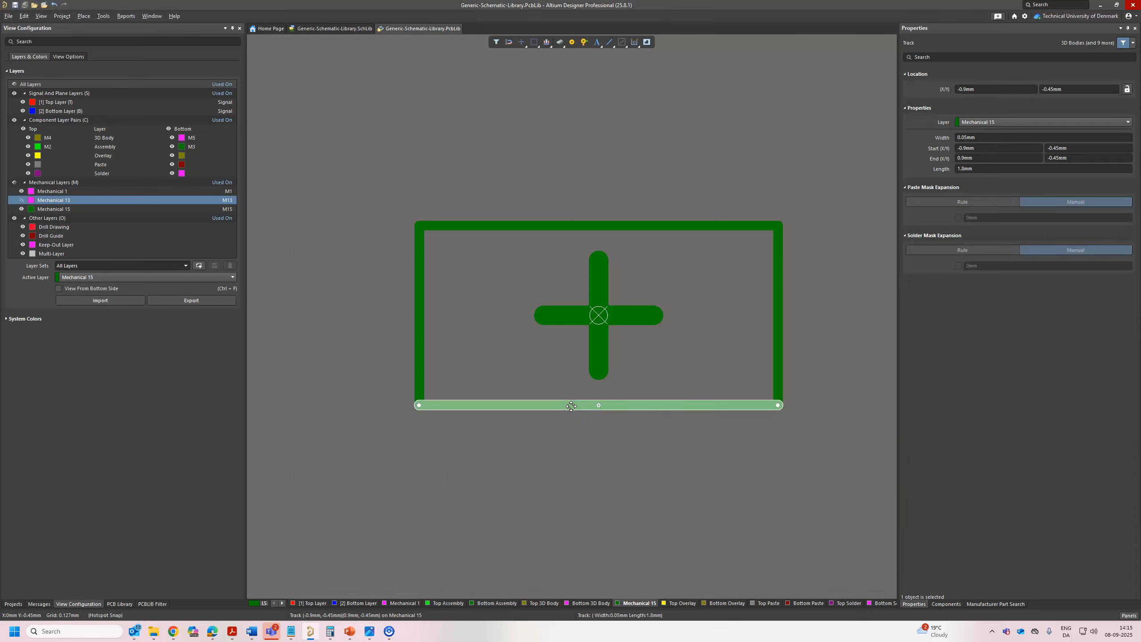
key(Tab)
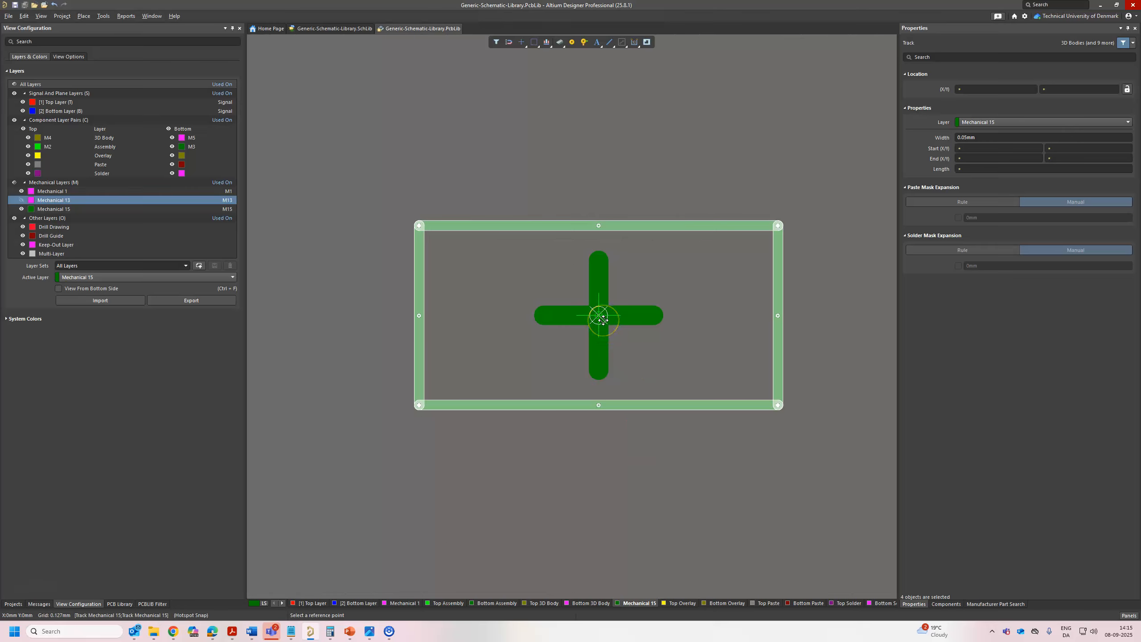
click(622, 448)
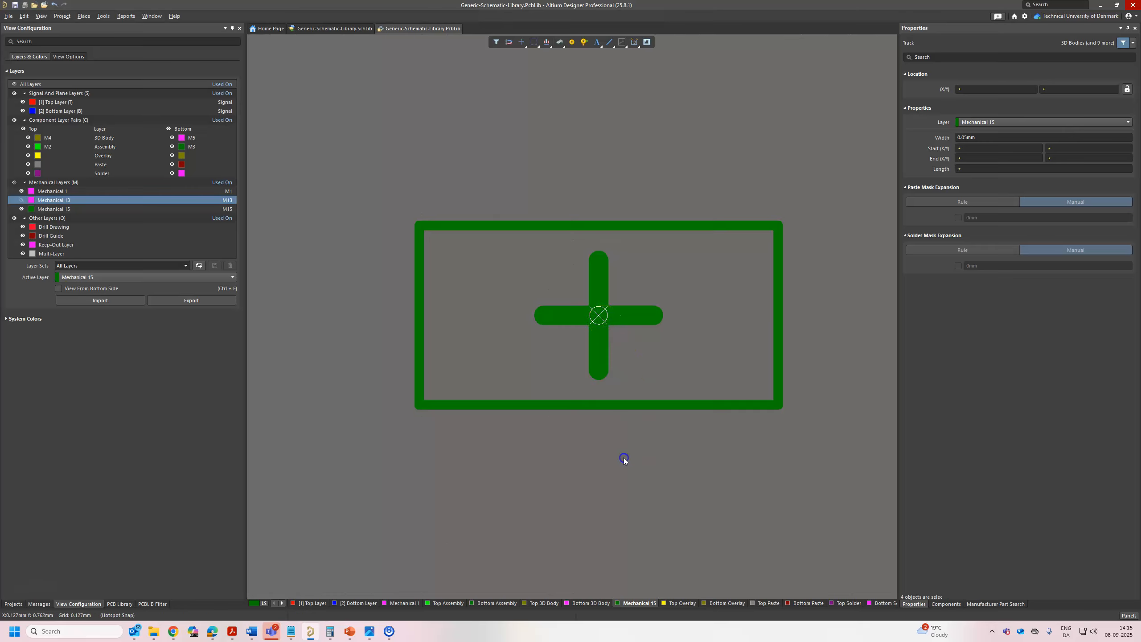
Step: Paste the copied rectangular outline onto the Top Overlay layer at the footprint origin, and save the PCB library
click(683, 603)
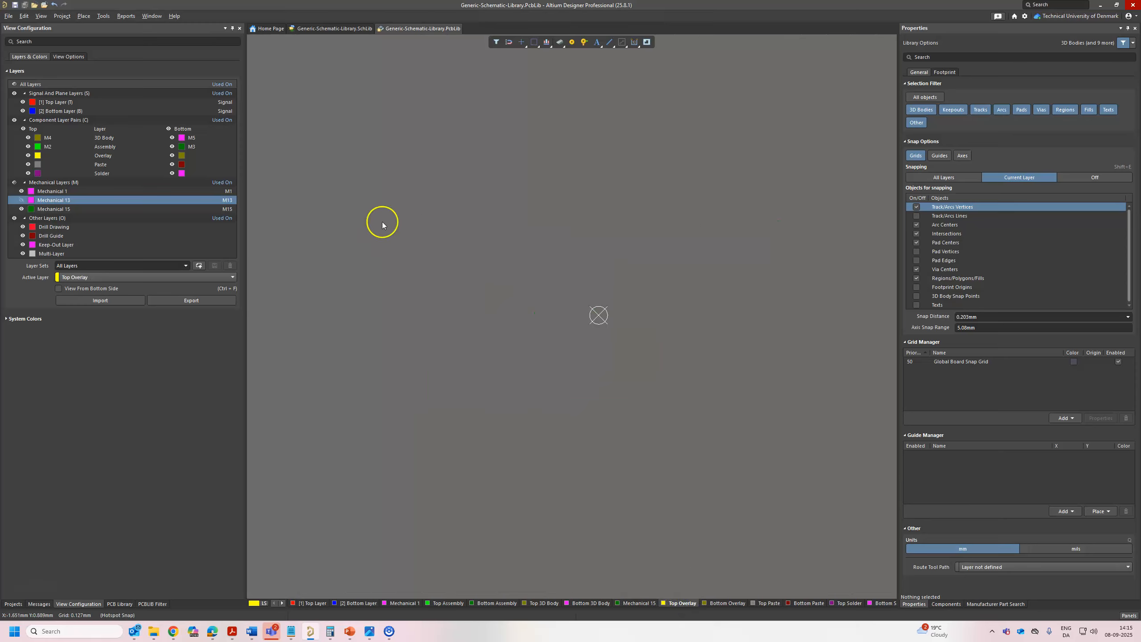
click(21, 16)
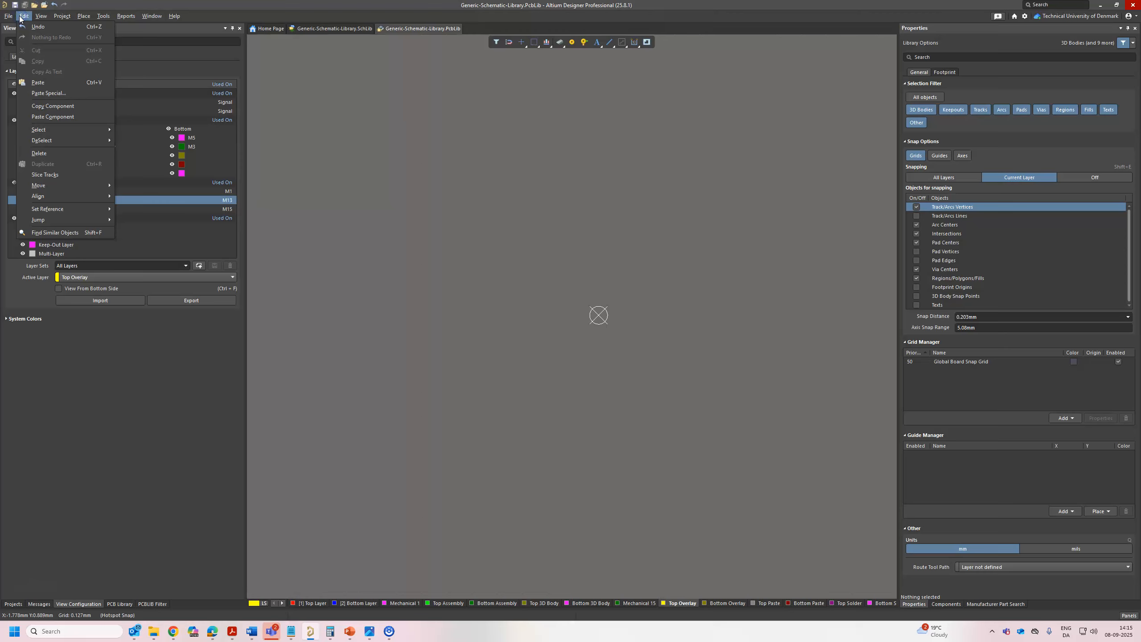
click(57, 97)
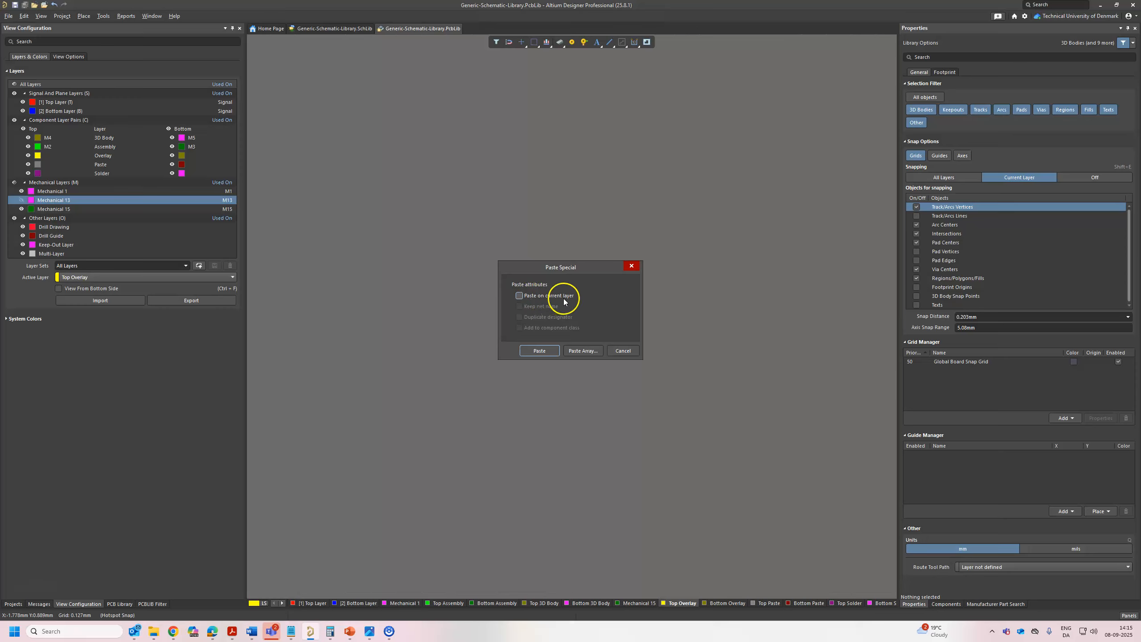
click(549, 349)
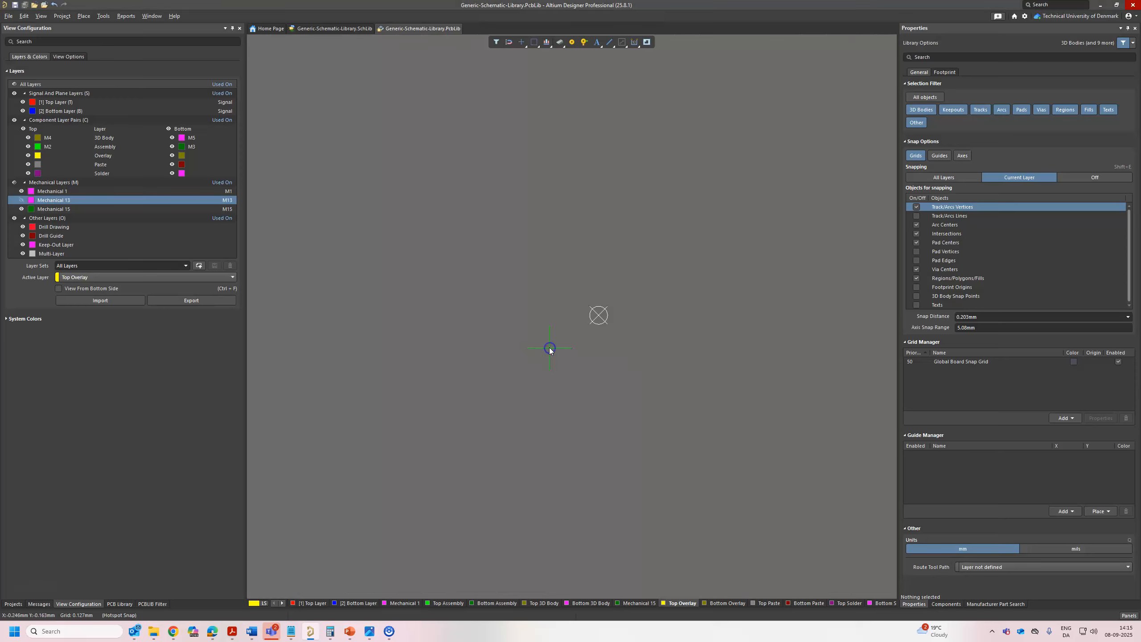
click(595, 319)
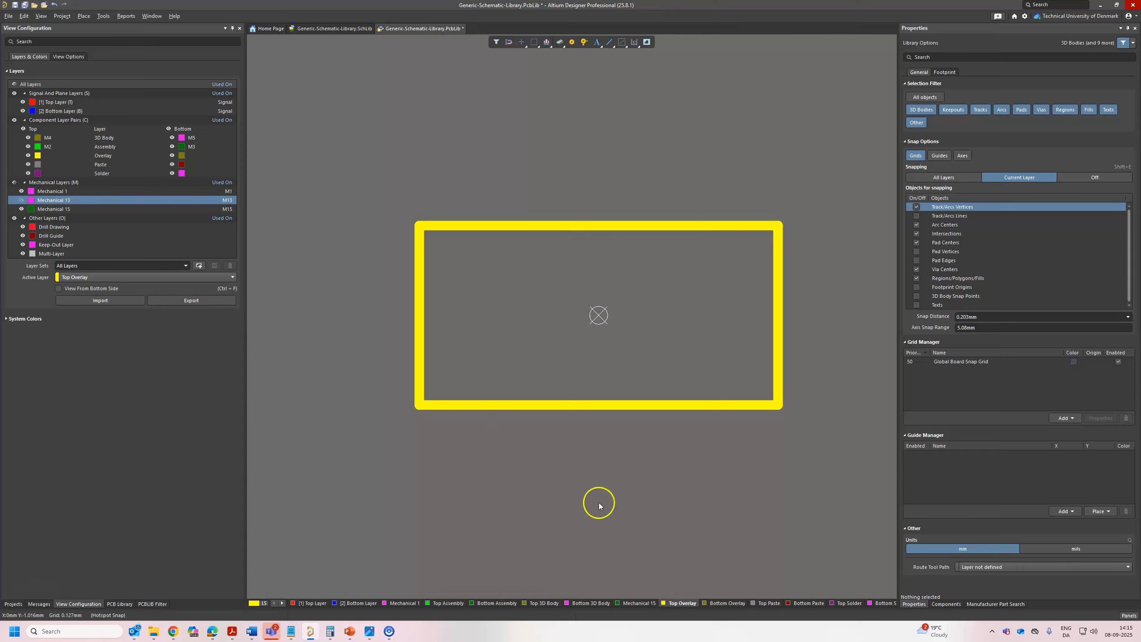
key(ctrl+s)
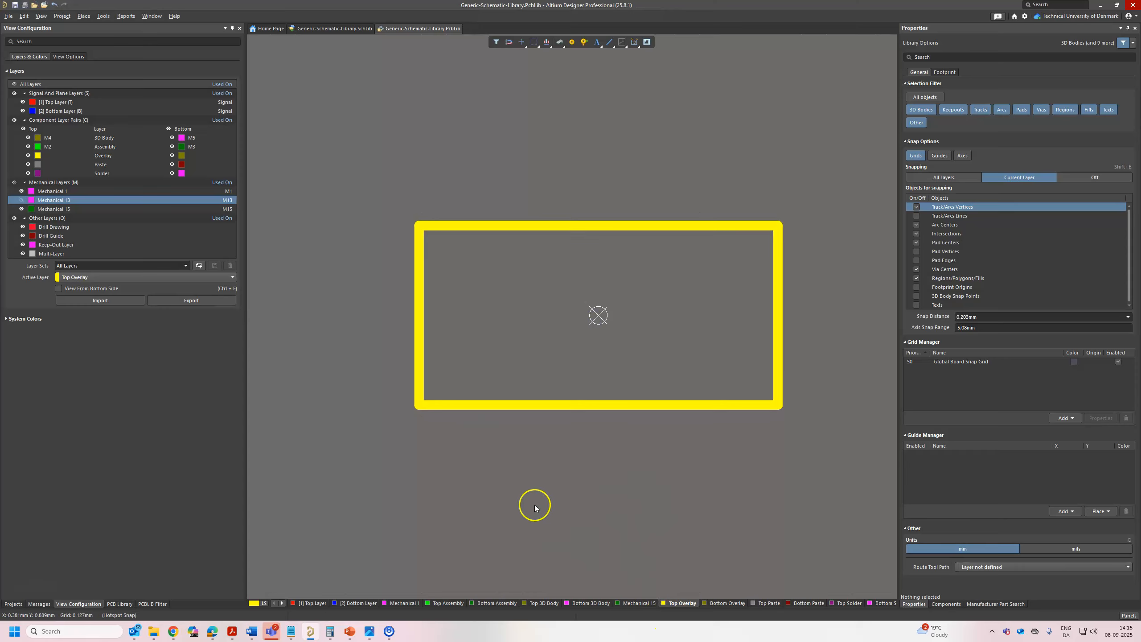
Step: Compare the Mechanical 15 and Top Overlay outlines with the other layers, and examine the silkscreen around the resistor in 3D
key(shift+s)
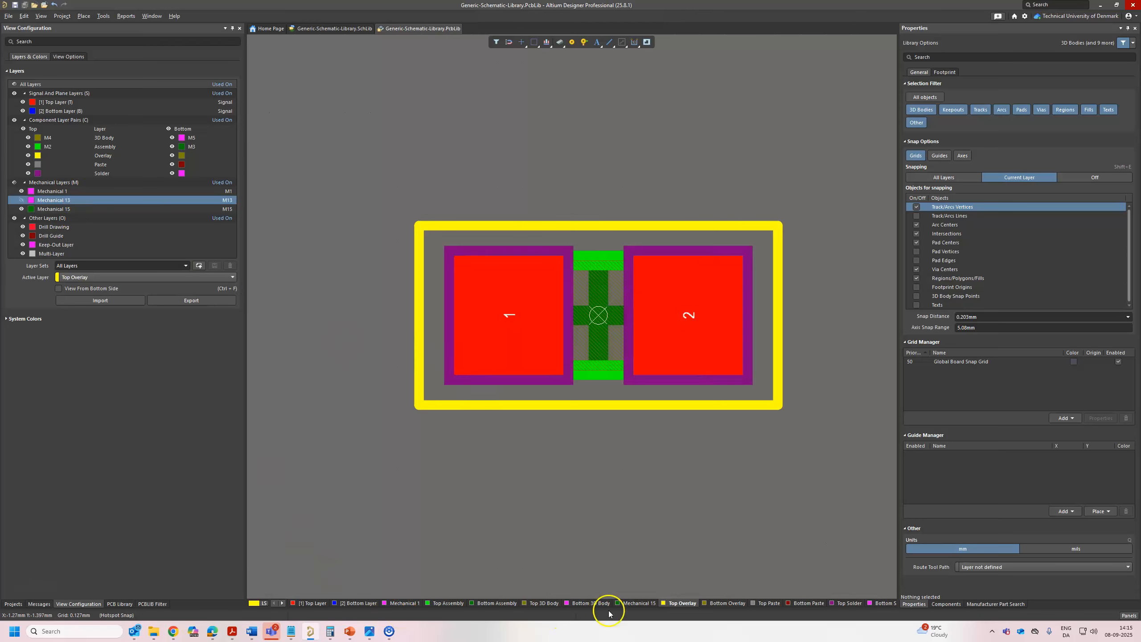
click(640, 603)
click(692, 603)
key(shift+s)
key(shift+s)
key(shift+s)
key(3)
shift+right_drag(658, 544, 608, 515)
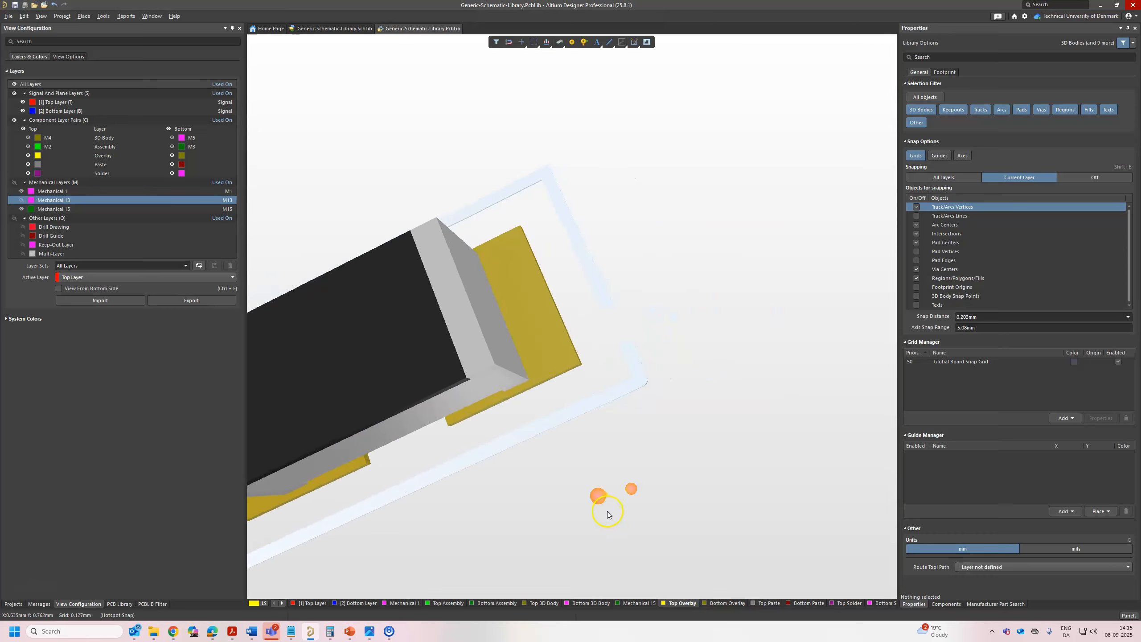
ctrl+scroll(608, 515, down, 3)
shift+right_drag(532, 519, 675, 536)
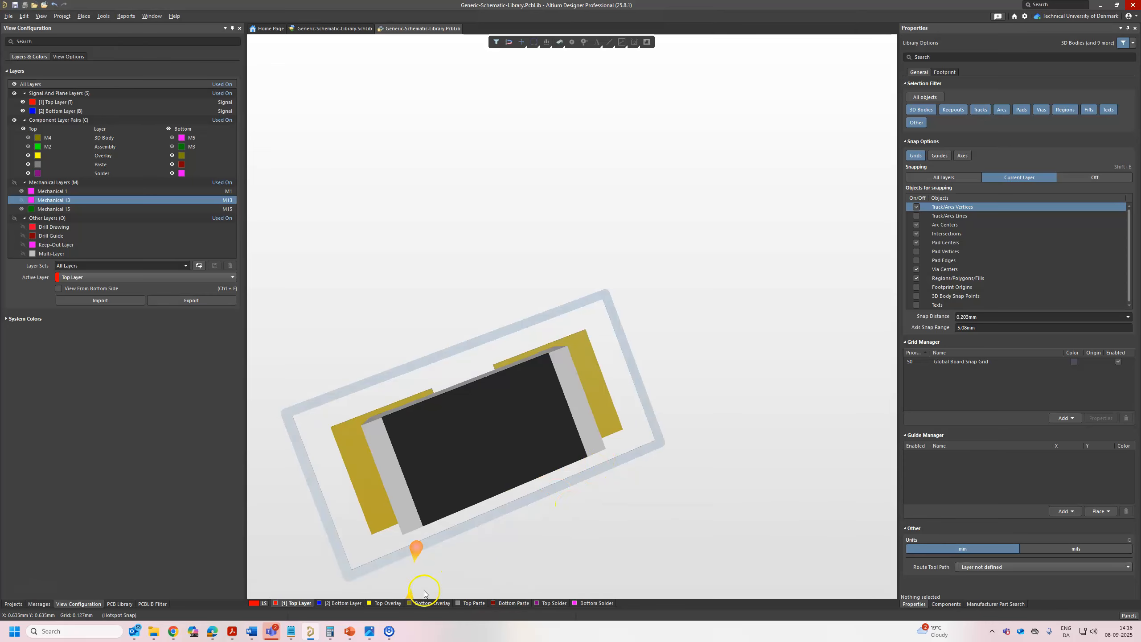
key(2)
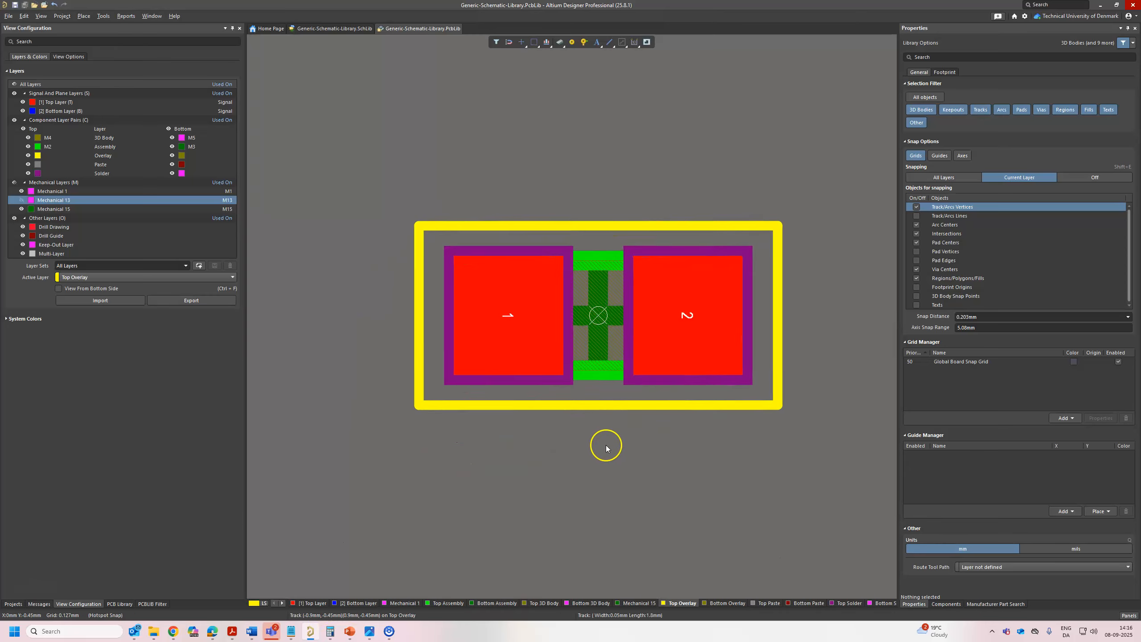
Step: Try to shrink the Top Overlay outline on all four sides so it sits closer to the pads
ctrl+scroll(604, 412, up, 2)
drag(604, 400, 609, 391)
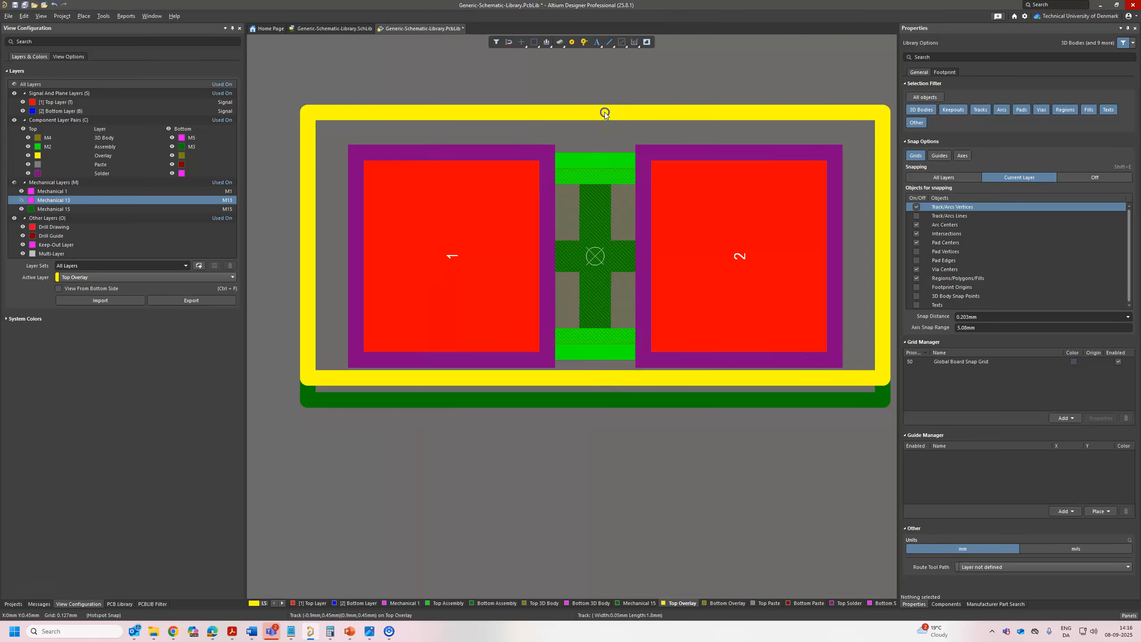
drag(604, 111, 604, 124)
drag(309, 269, 343, 265)
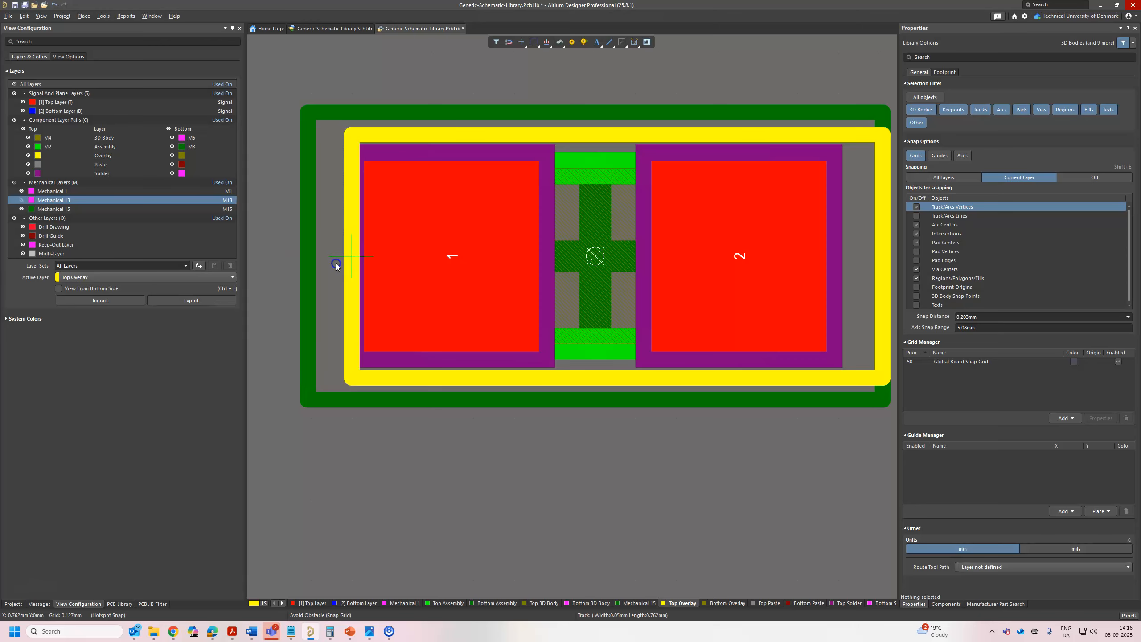
drag(888, 262, 856, 269)
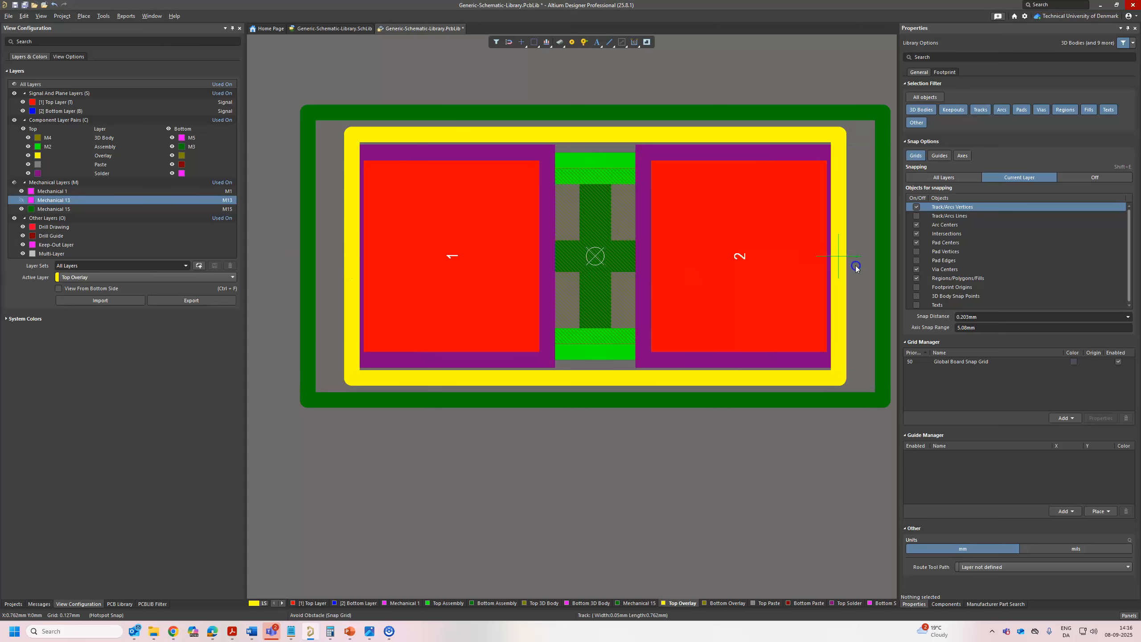
ctrl+scroll(836, 285, up, 2)
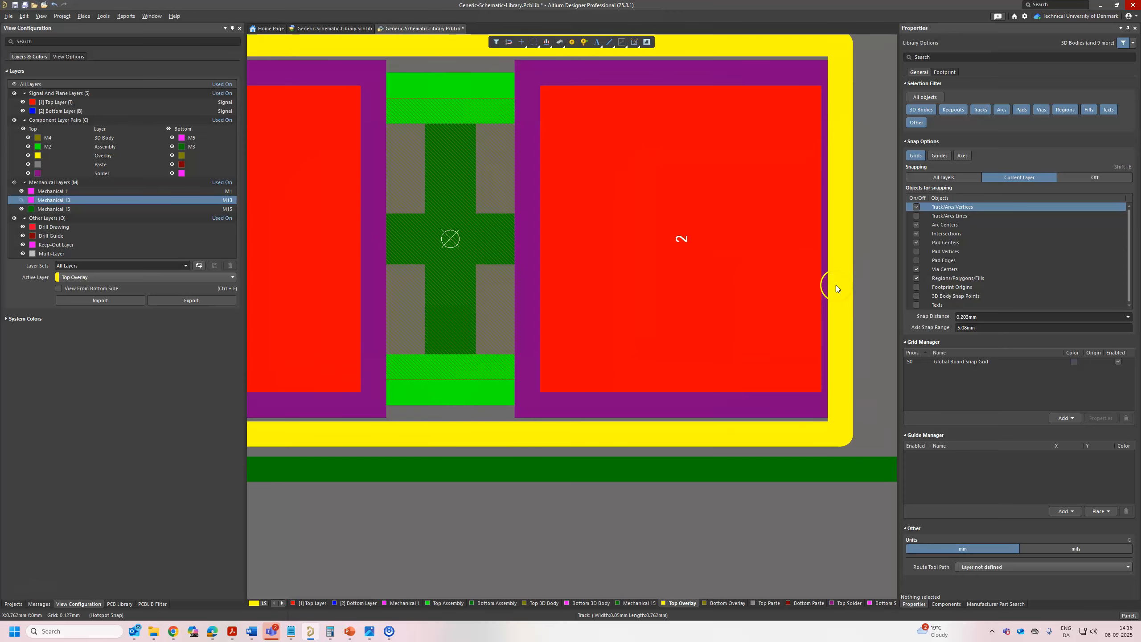
ctrl+scroll(663, 439, down, 3)
ctrl+scroll(694, 440, up, 2)
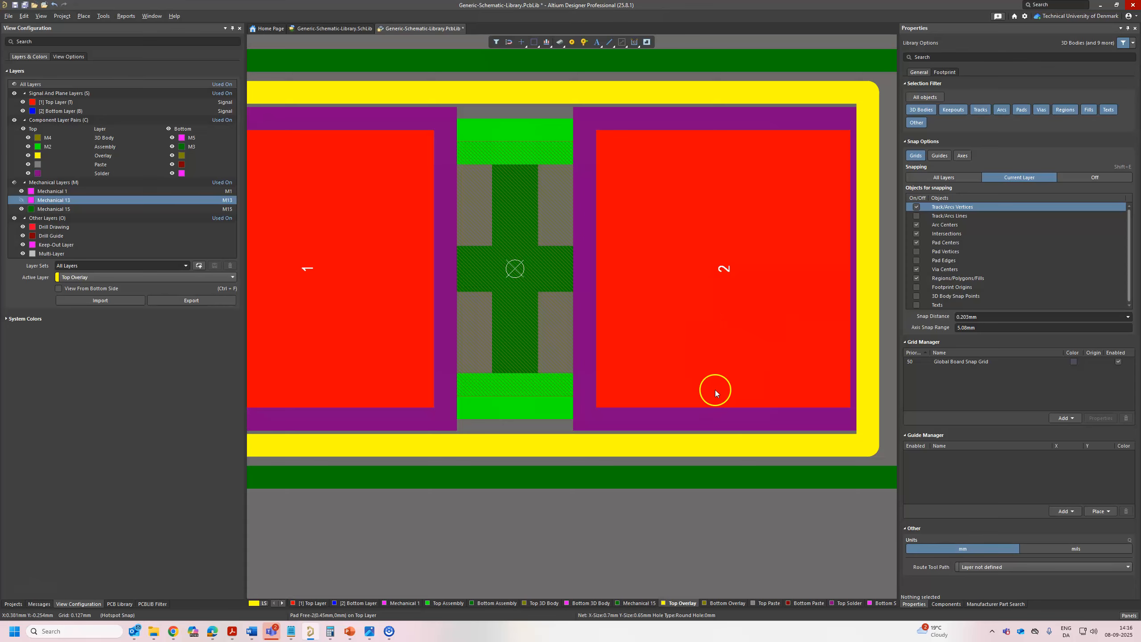
ctrl+scroll(672, 450, down, 1)
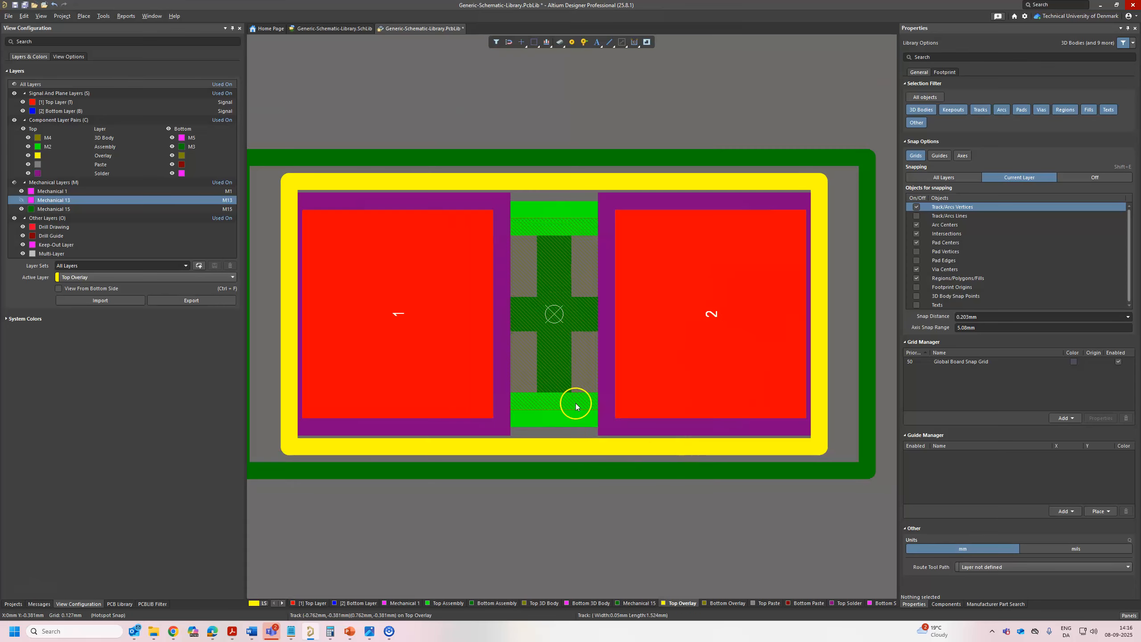
Step: Undo the four moves of the Top Overlay outline tracks
key(ctrl+z)
key(ctrl+z)
key(ctrl+z)
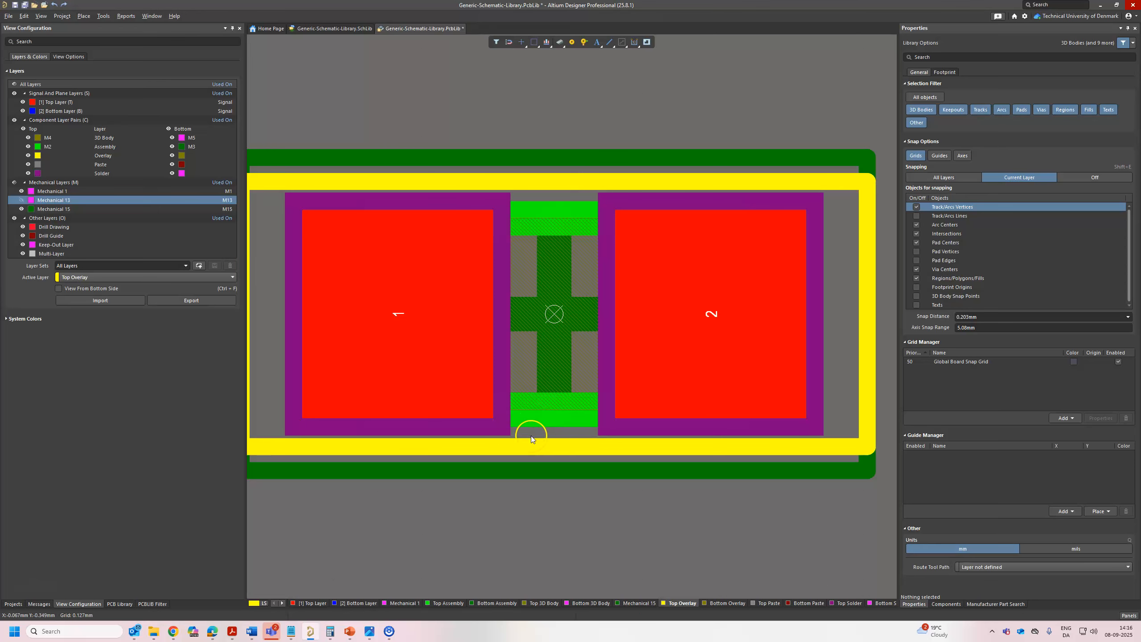
key(ctrl+z)
ctrl+scroll(574, 449, up, 1)
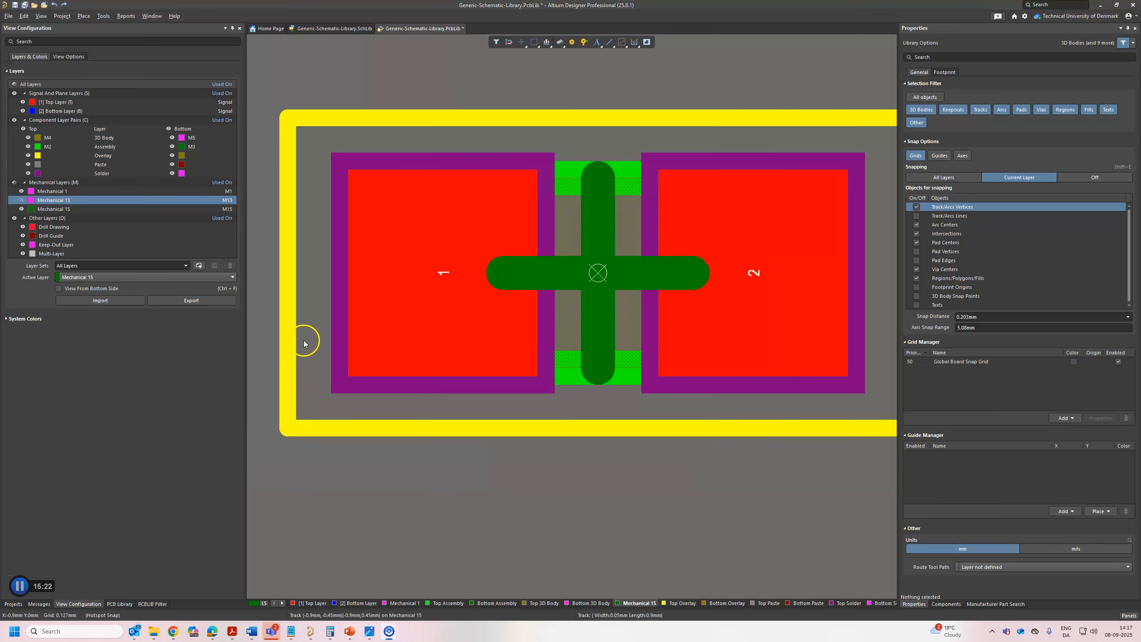
Step: Add a component layer pair of type Courtyard on mechanical layers 6 (top) and 7 (bottom)
click(109, 139)
right_click(100, 139)
click(136, 162)
click(598, 320)
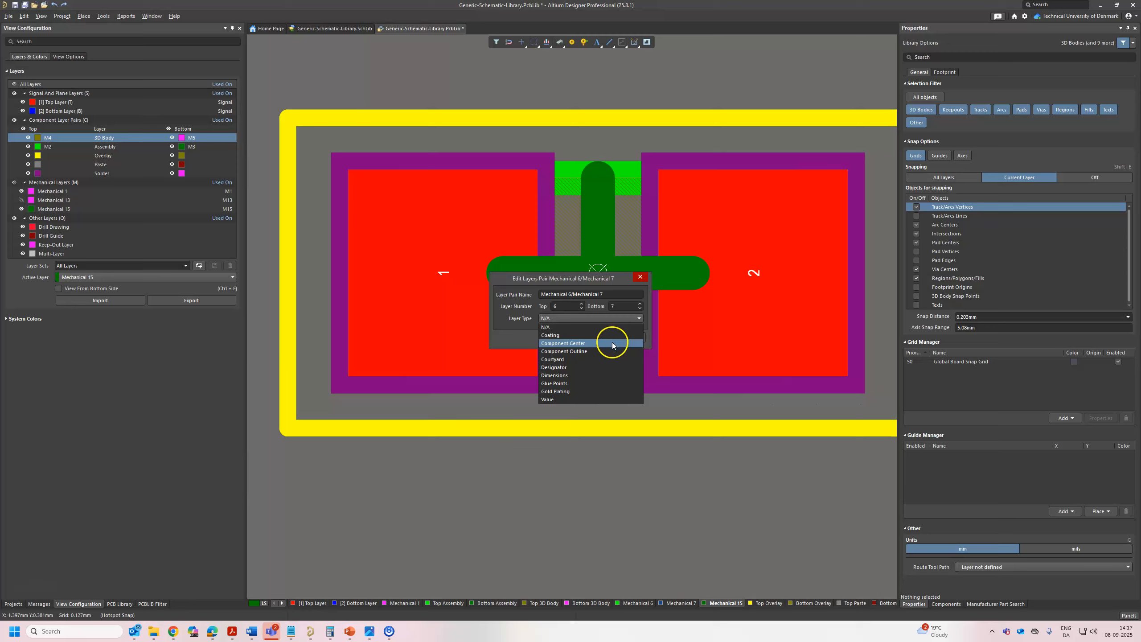
click(556, 362)
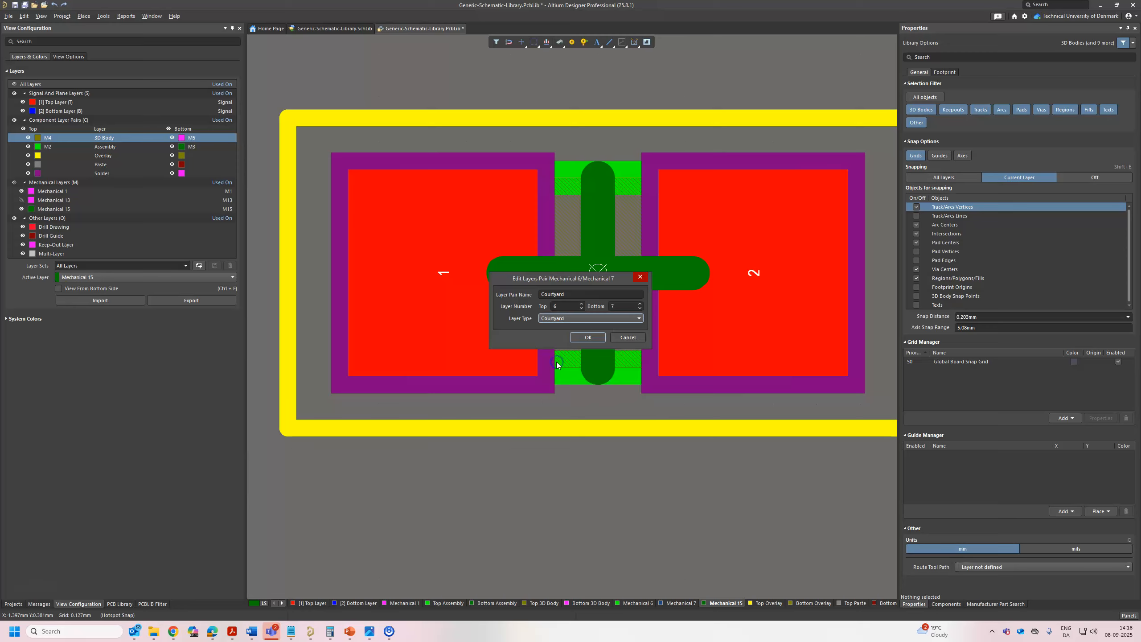
click(588, 338)
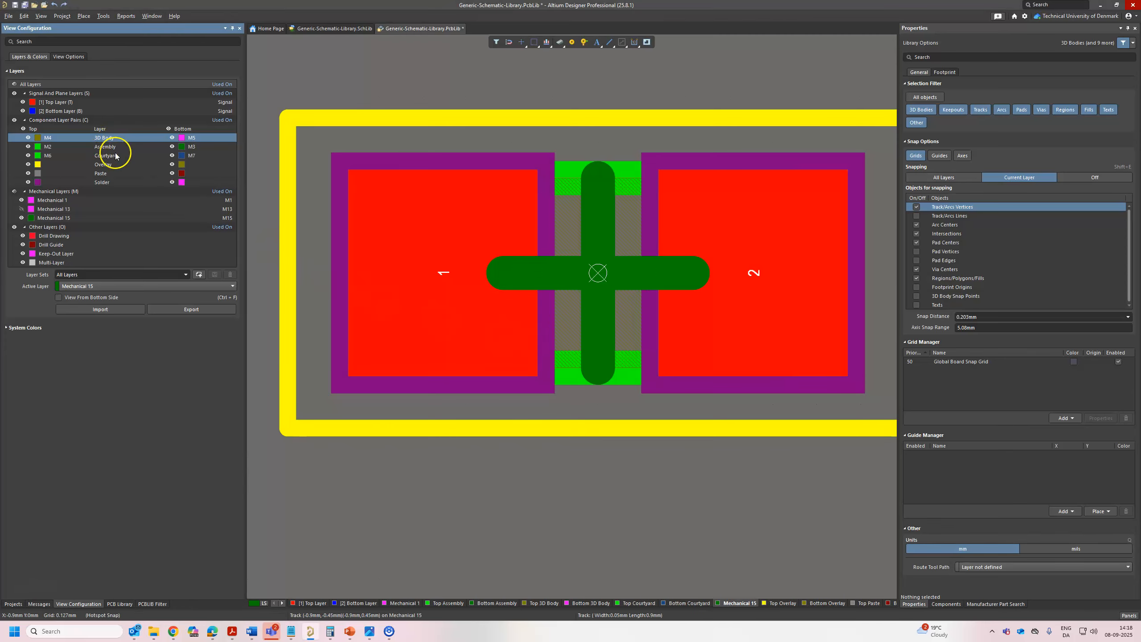
click(108, 156)
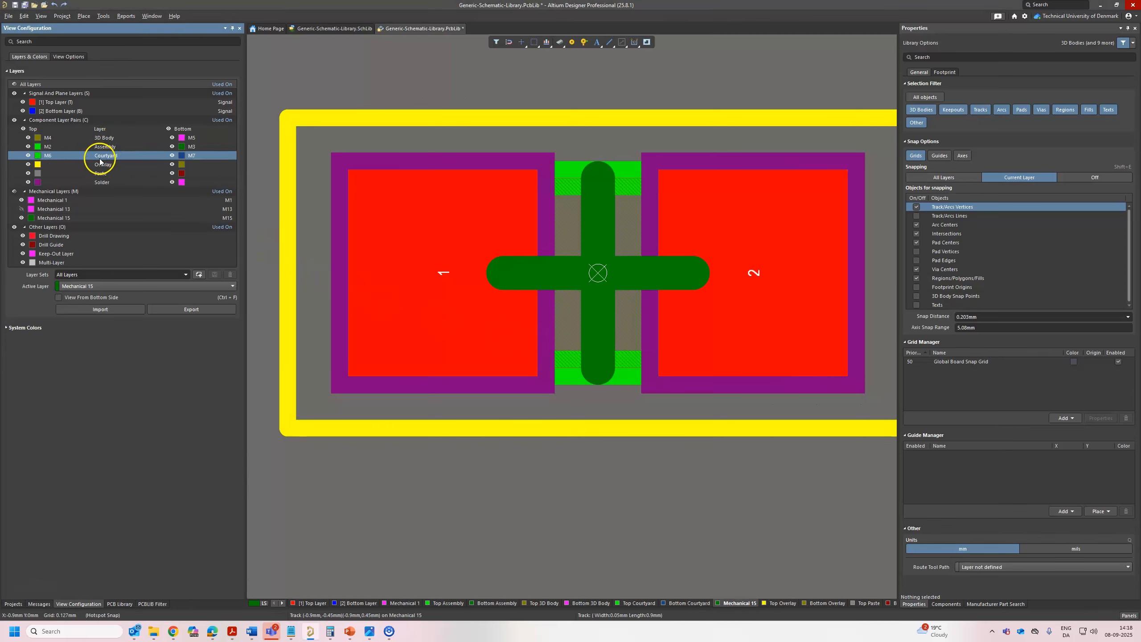
click(619, 515)
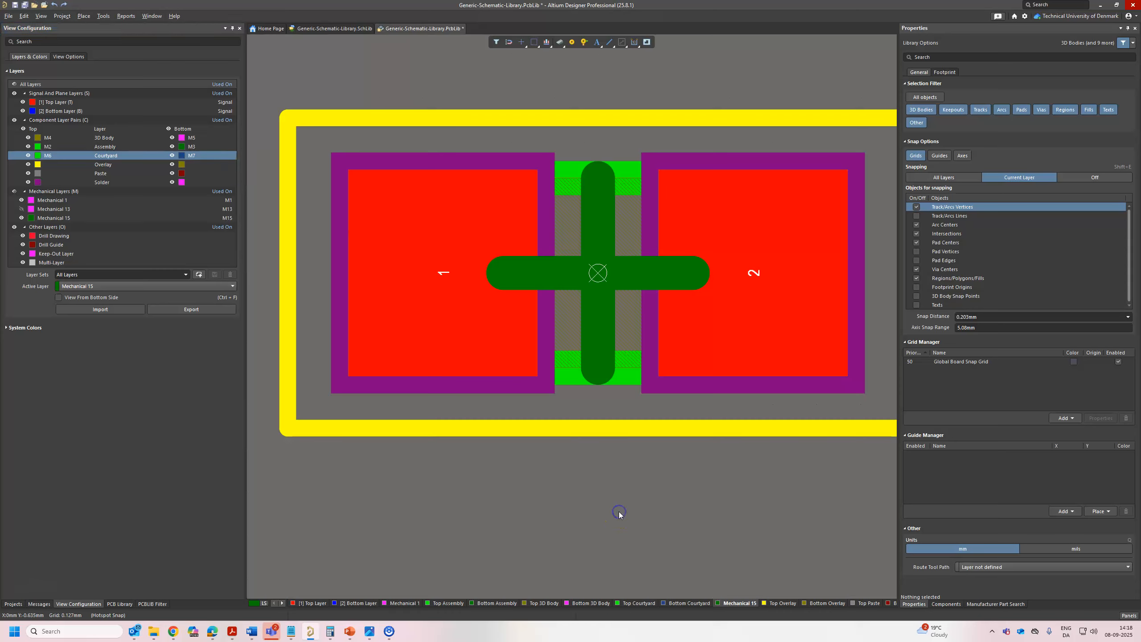
click(673, 452)
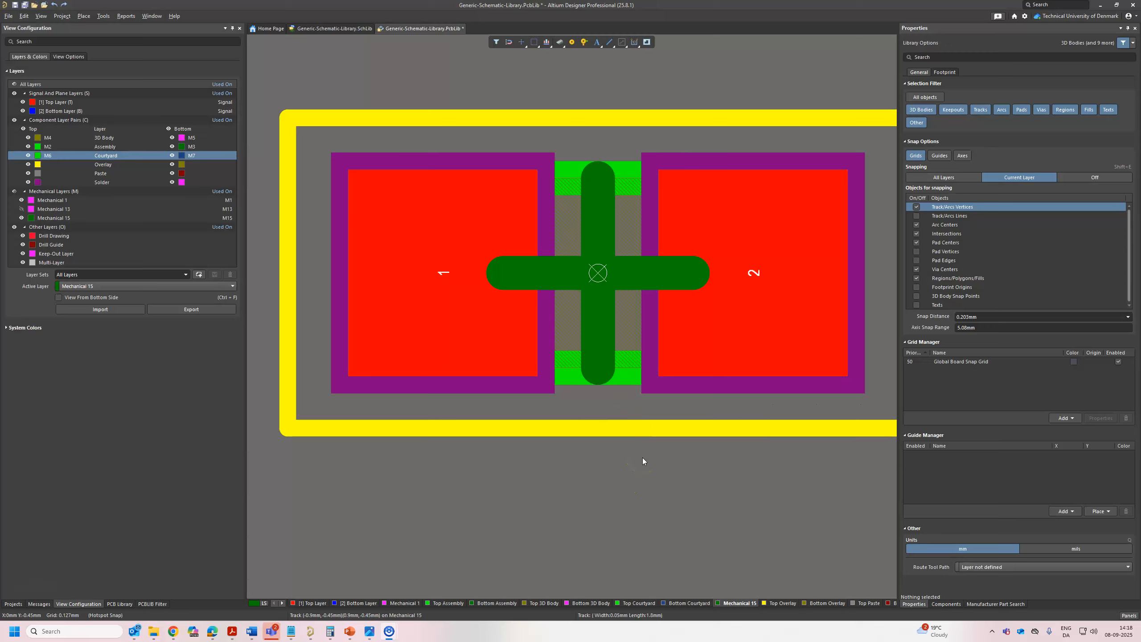
Step: Isolate the Mechanical 15 layer and reassign the four rectangular outline tracks around the pads to the Top Courtyard layer
ctrl+scroll(643, 461, down, 3)
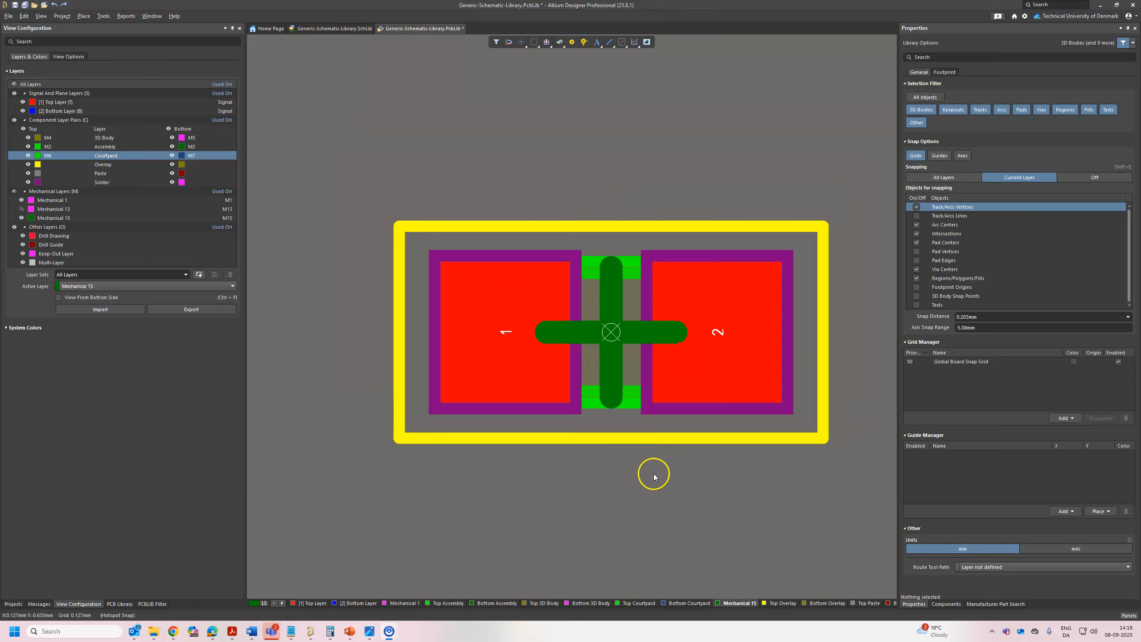
right_drag(652, 474, 593, 448)
ctrl+scroll(534, 452, up, 2)
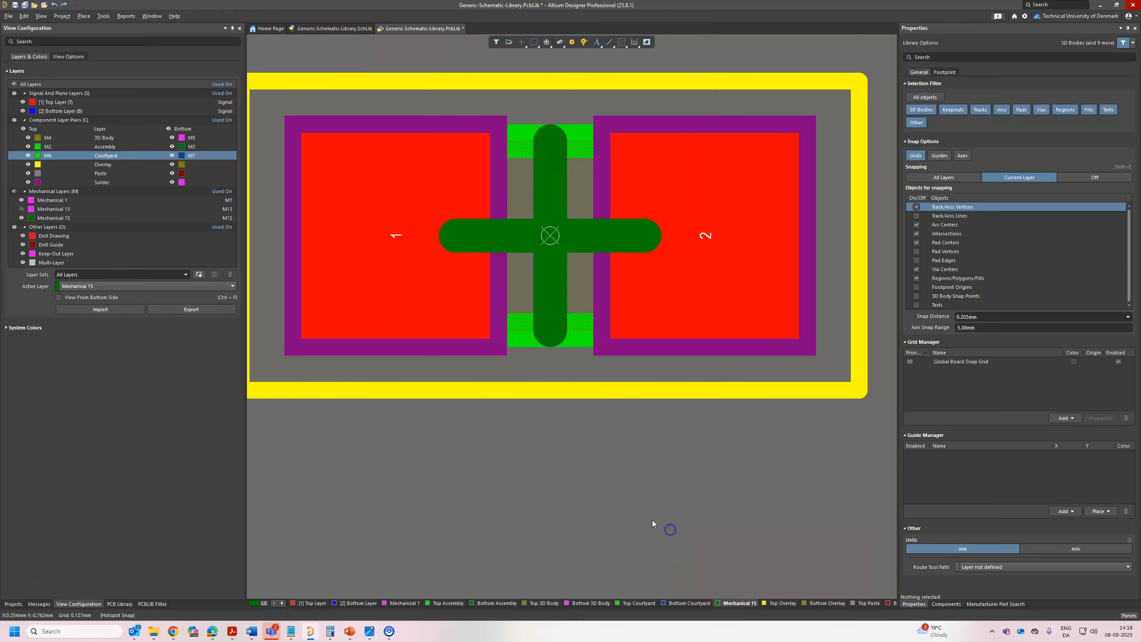
key(shift+s)
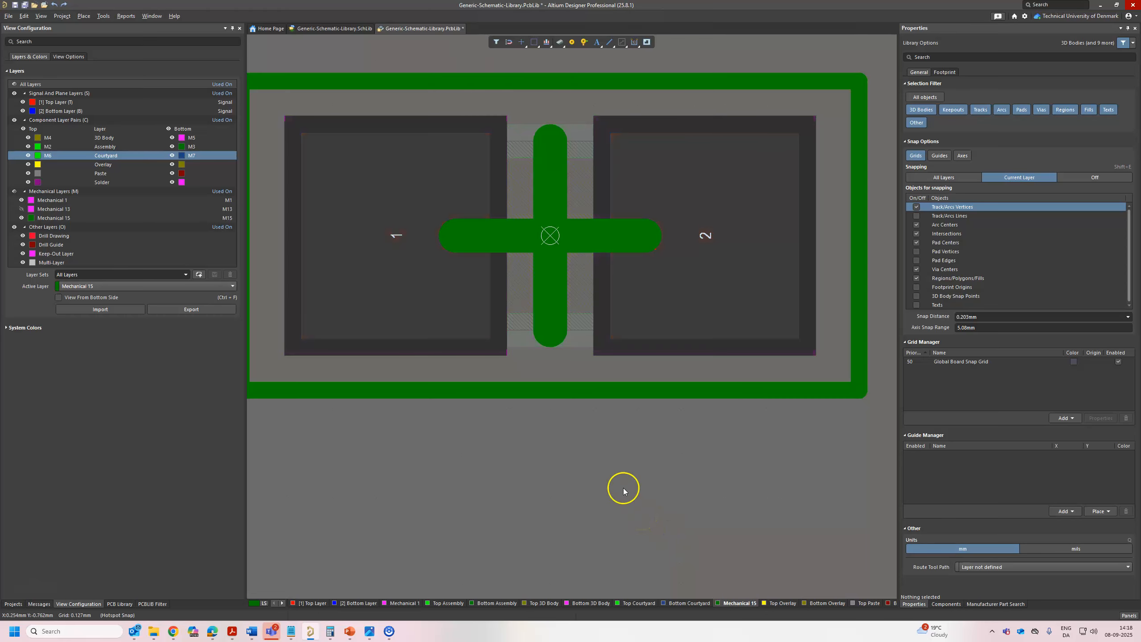
click(585, 390)
click(585, 390)
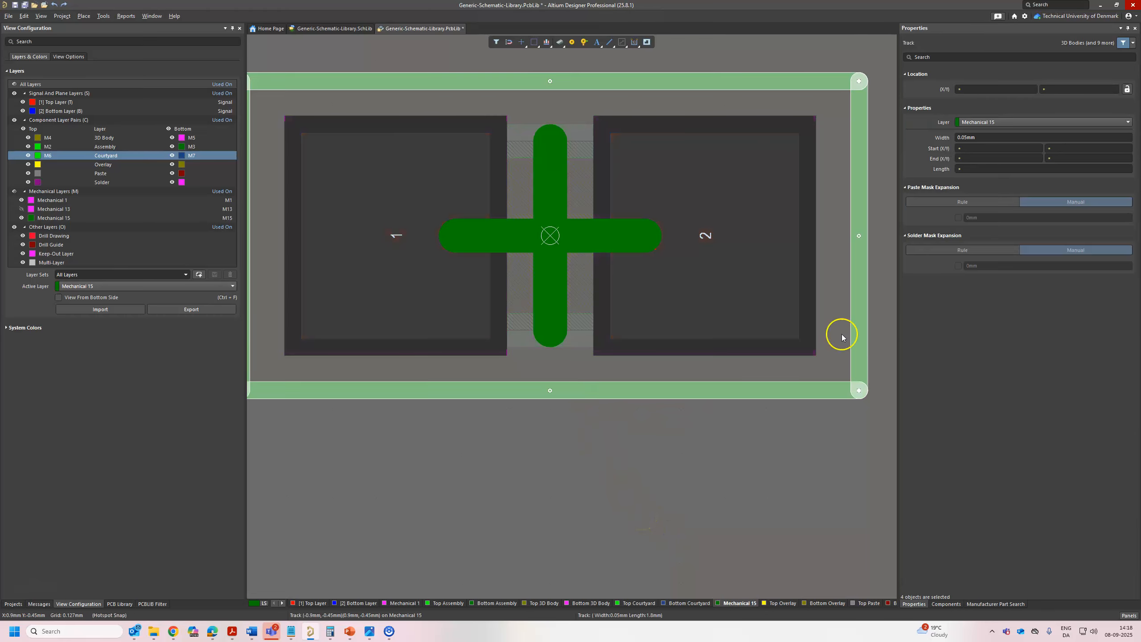
click(983, 127)
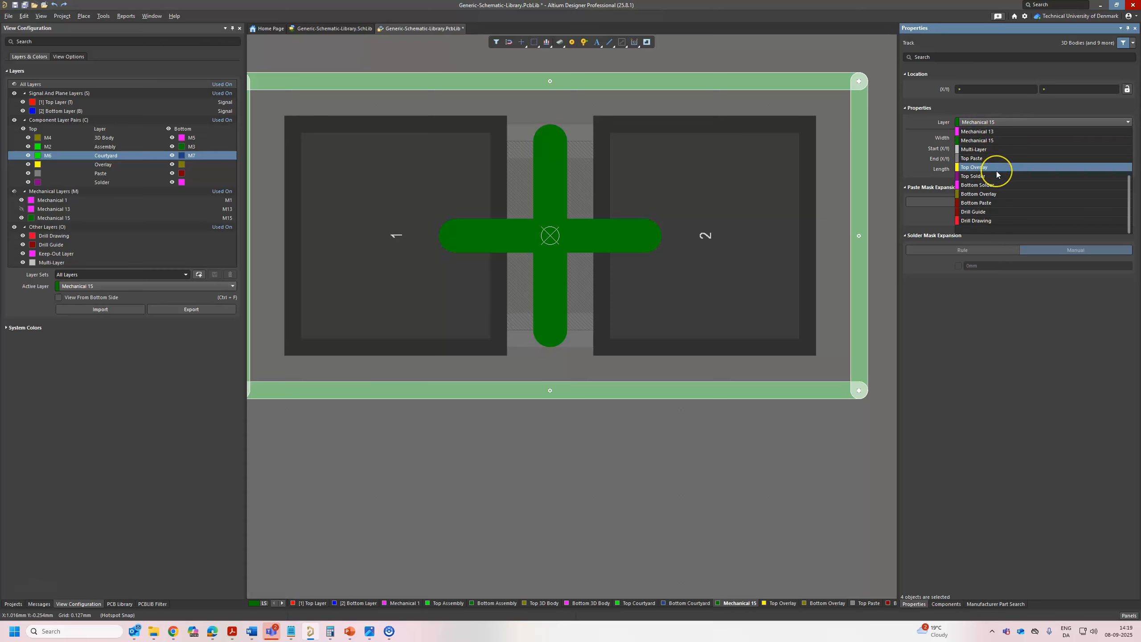
scroll(997, 174, up, 3)
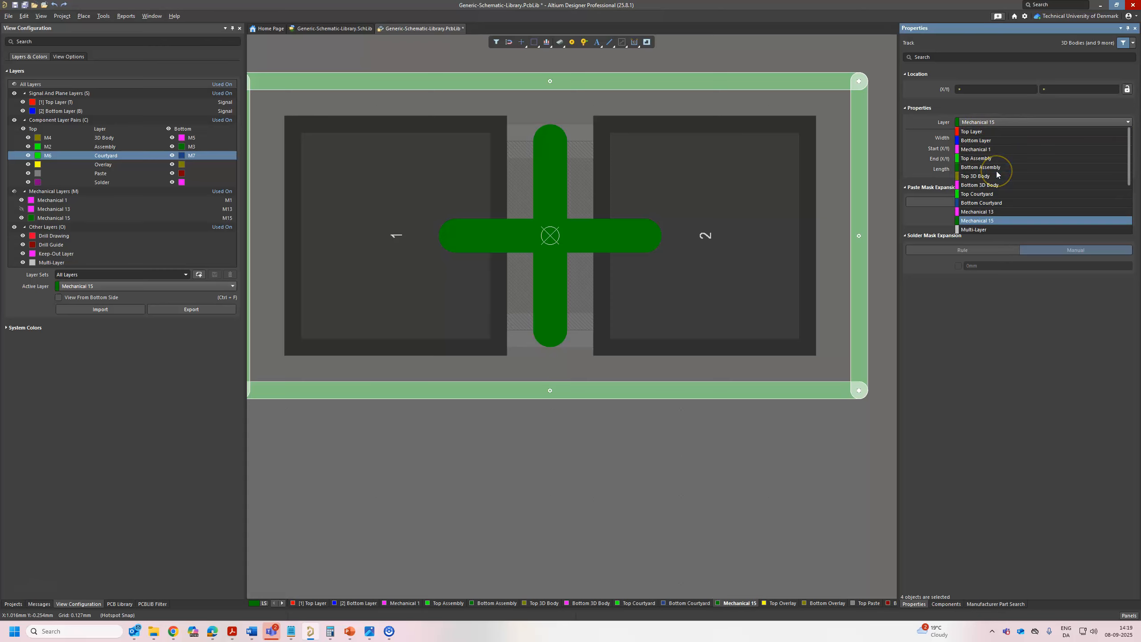
click(994, 195)
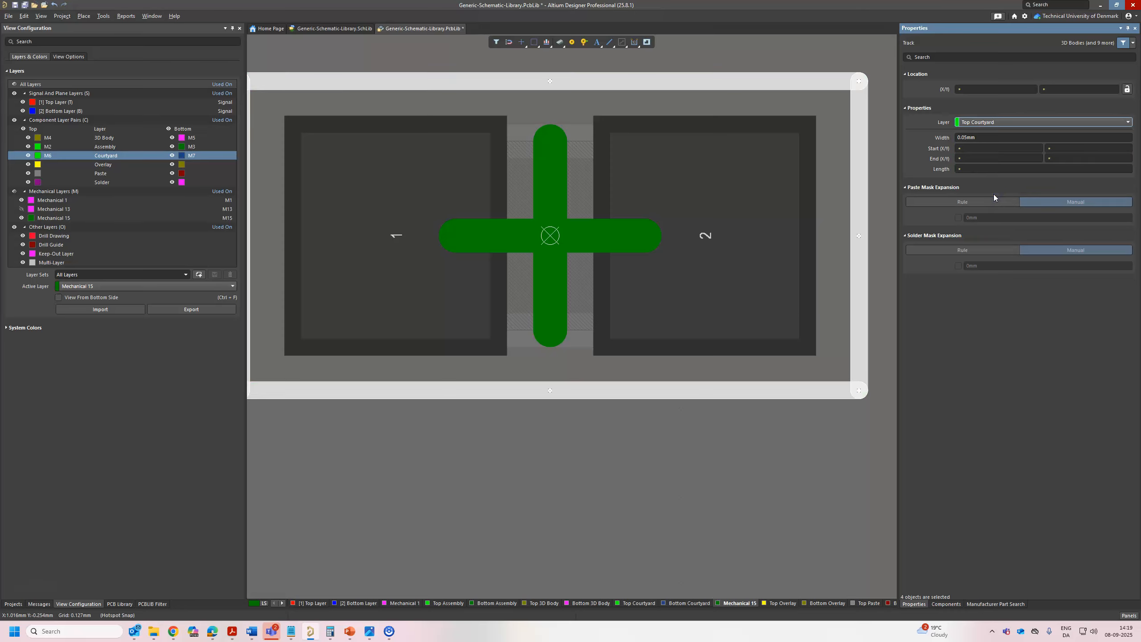
click(683, 496)
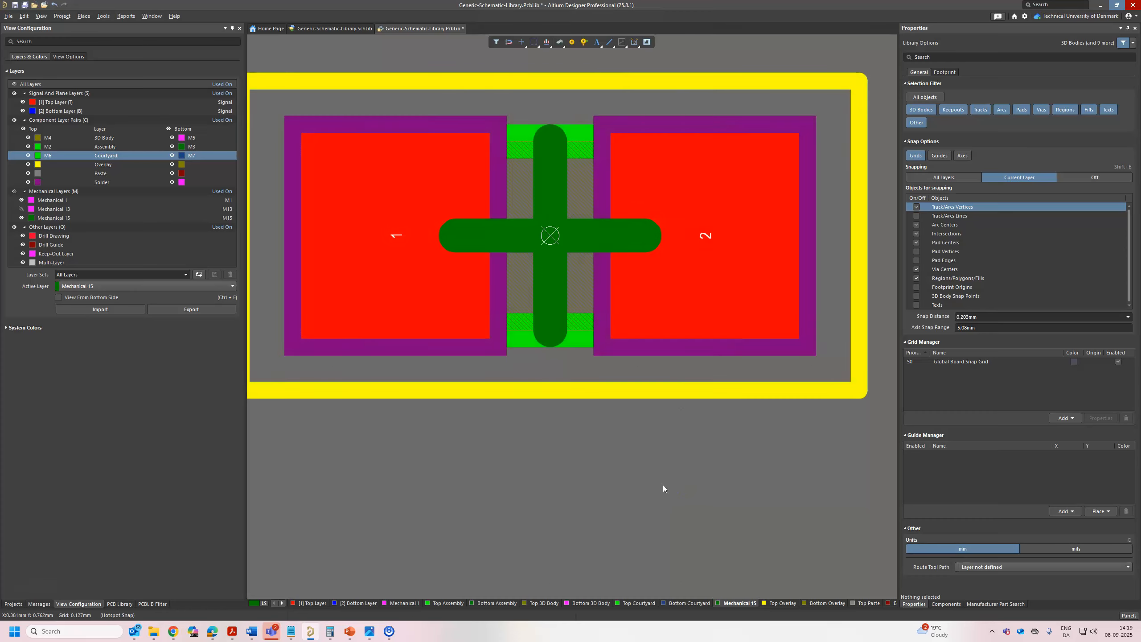
Step: Make Top Courtyard the active layer and check its outline in single-layer mode, ending with all layers shown
ctrl+scroll(663, 485, down, 2)
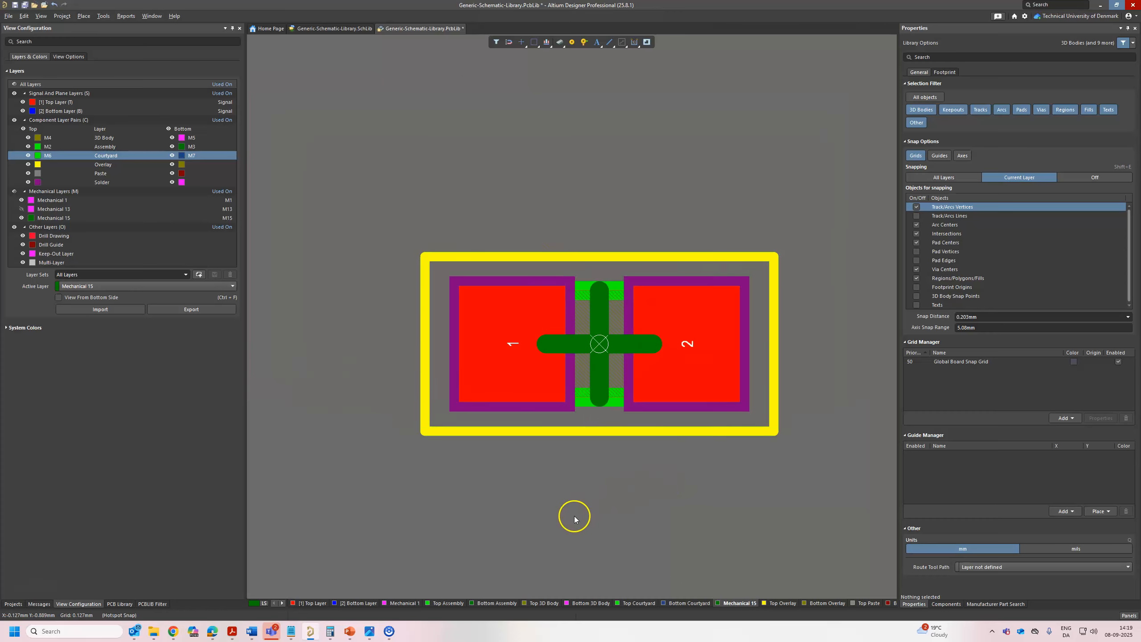
ctrl+scroll(694, 407, up, 1)
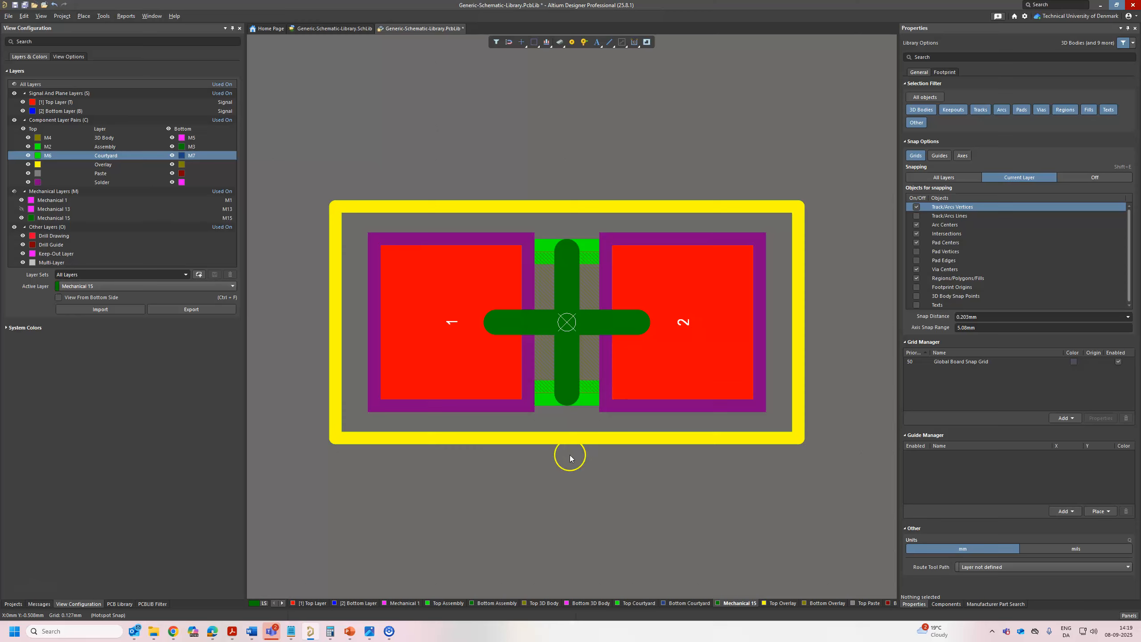
ctrl+scroll(548, 462, down, 1)
ctrl+scroll(511, 475, up, 1)
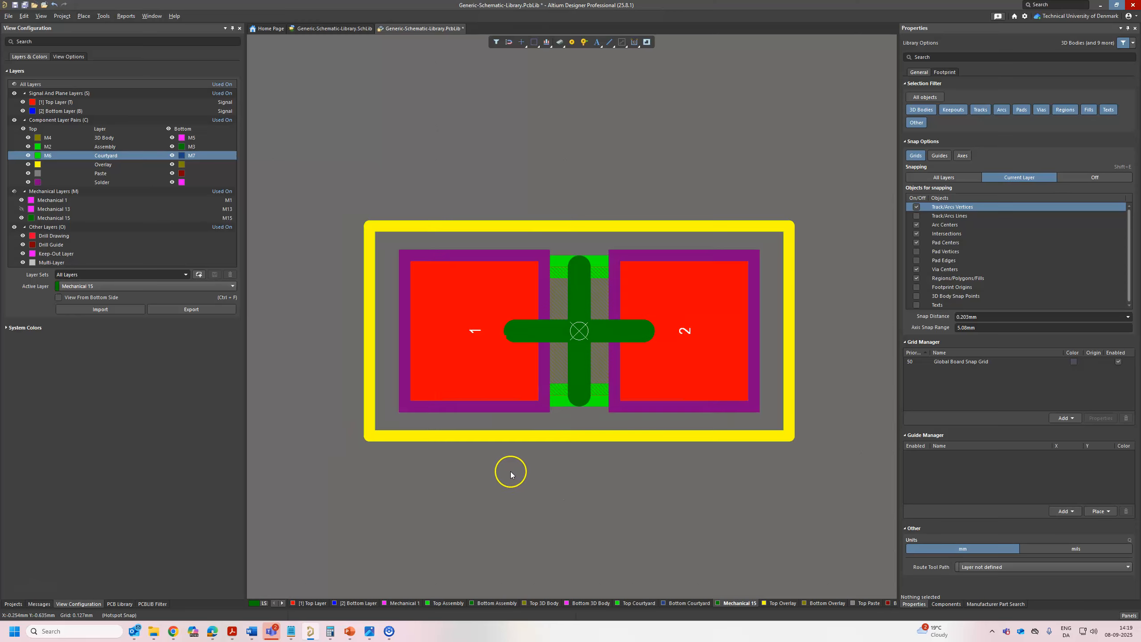
key(shift+s)
key(shift+s)
key(shift+s)
key(shift+s)
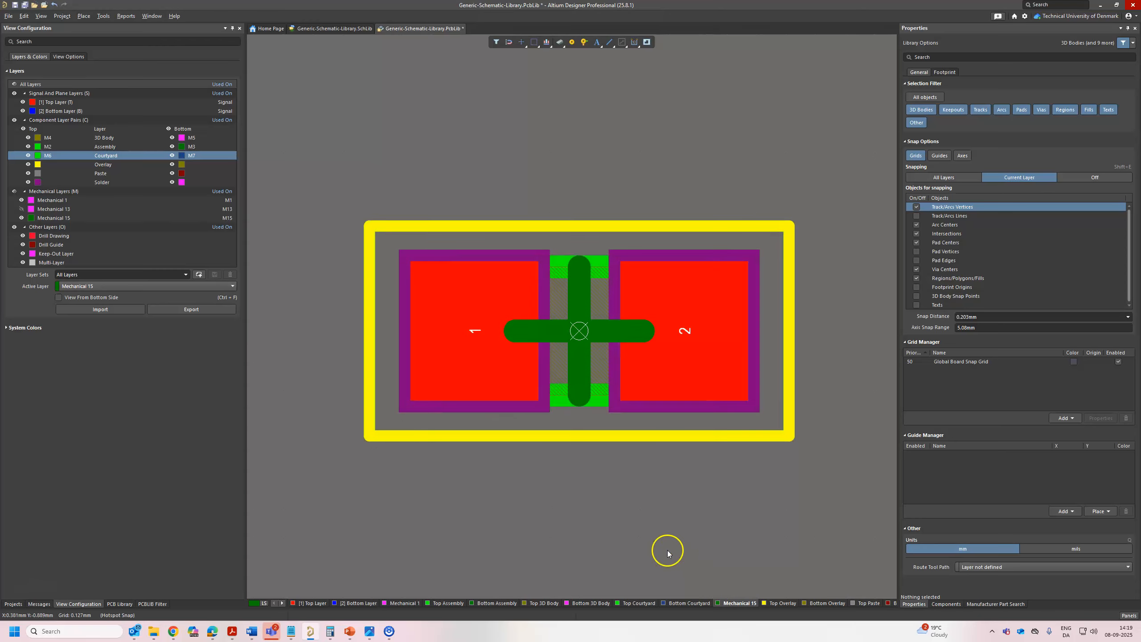
click(644, 603)
key(shift+s)
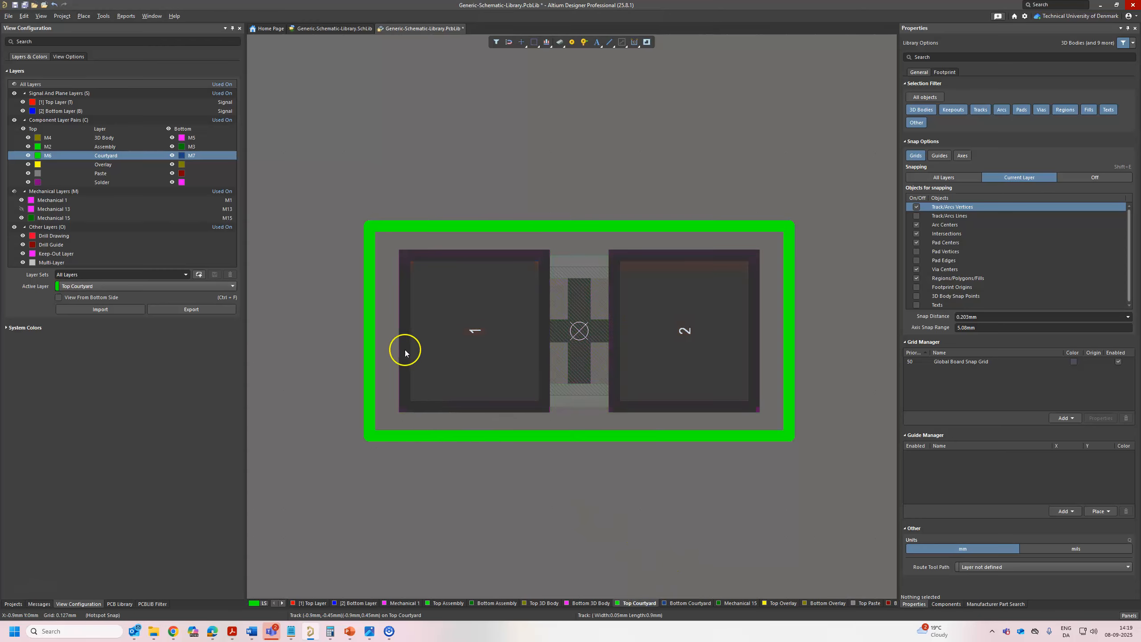
key(shift+s)
key(shift+s)
Step: Copy the whole resistor footprint and paste a duplicate of it close to the original
drag(332, 155, 862, 521)
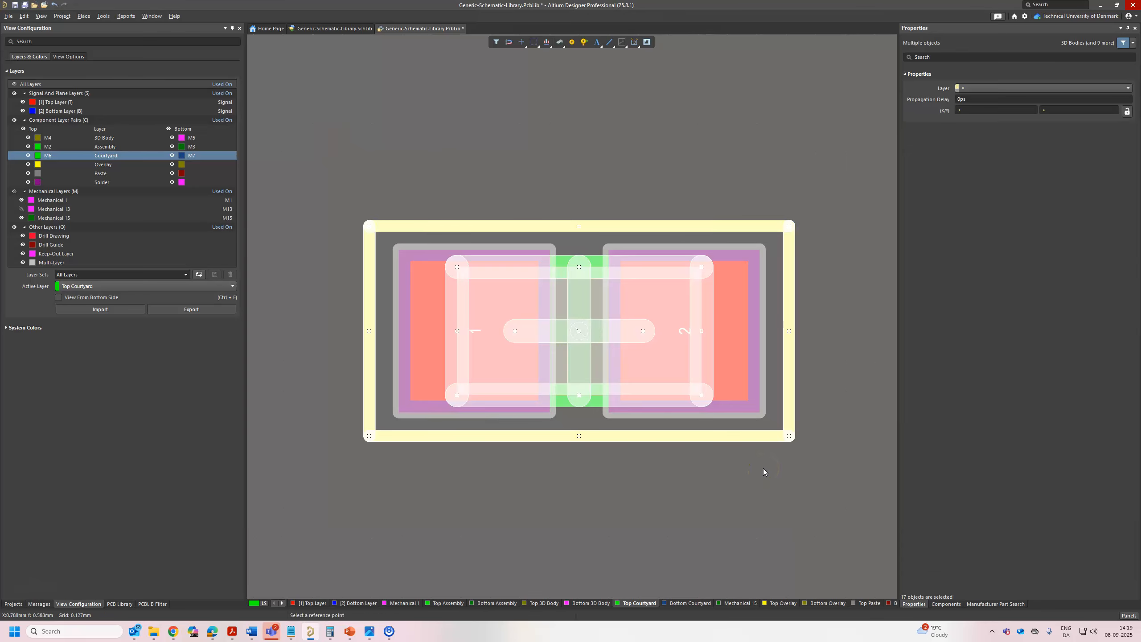
ctrl+scroll(711, 477, down, 2)
click(689, 534)
key(ctrl+v)
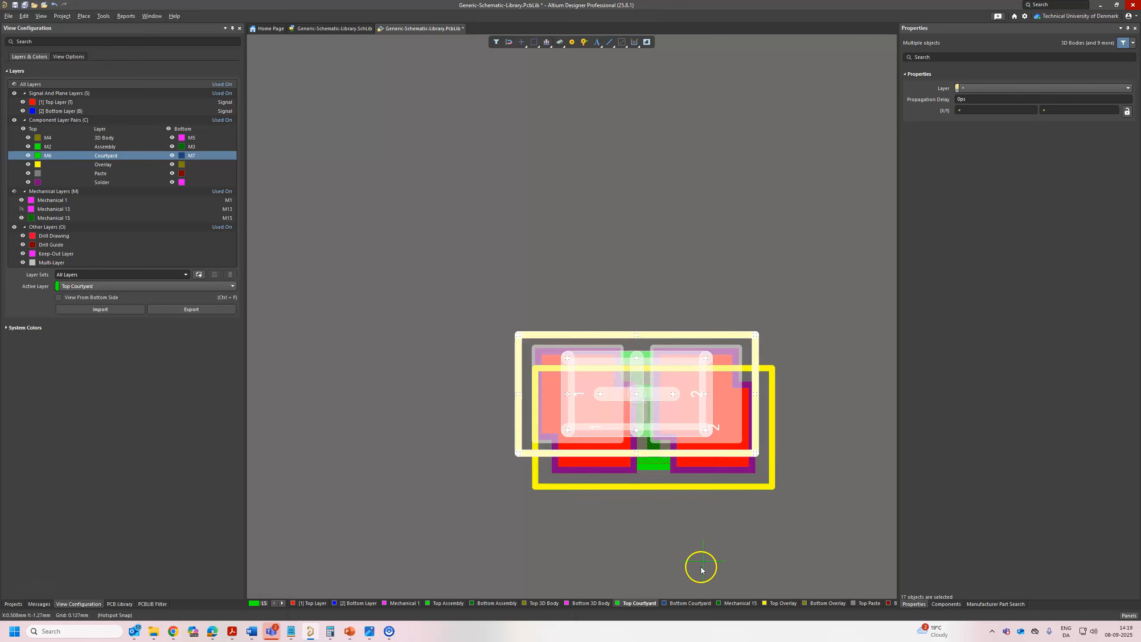
ctrl+scroll(700, 570, down, 1)
mouse_move(639, 387)
right_down()
mouse_move(620, 219)
mouse_move(612, 244)
right_up()
click(671, 508)
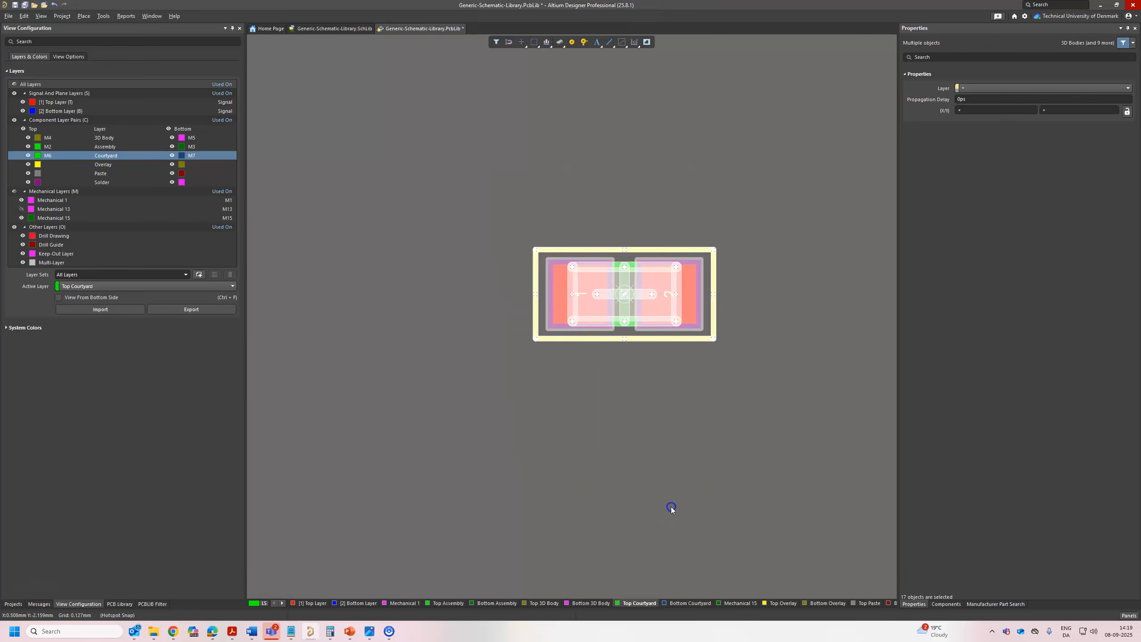
click(641, 601)
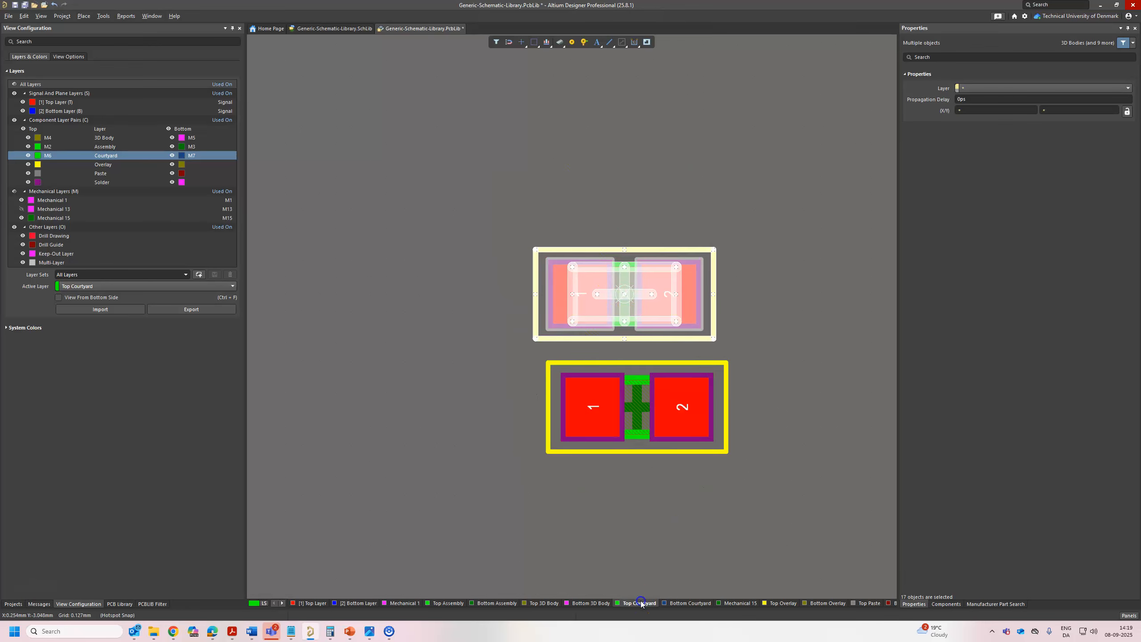
click(641, 552)
Step: Isolate Top Courtyard and shift the lower footprint's courtyard rectangle up beside the other courtyard to compare their spacing
key(shift+s)
ctrl+scroll(607, 365, up, 1)
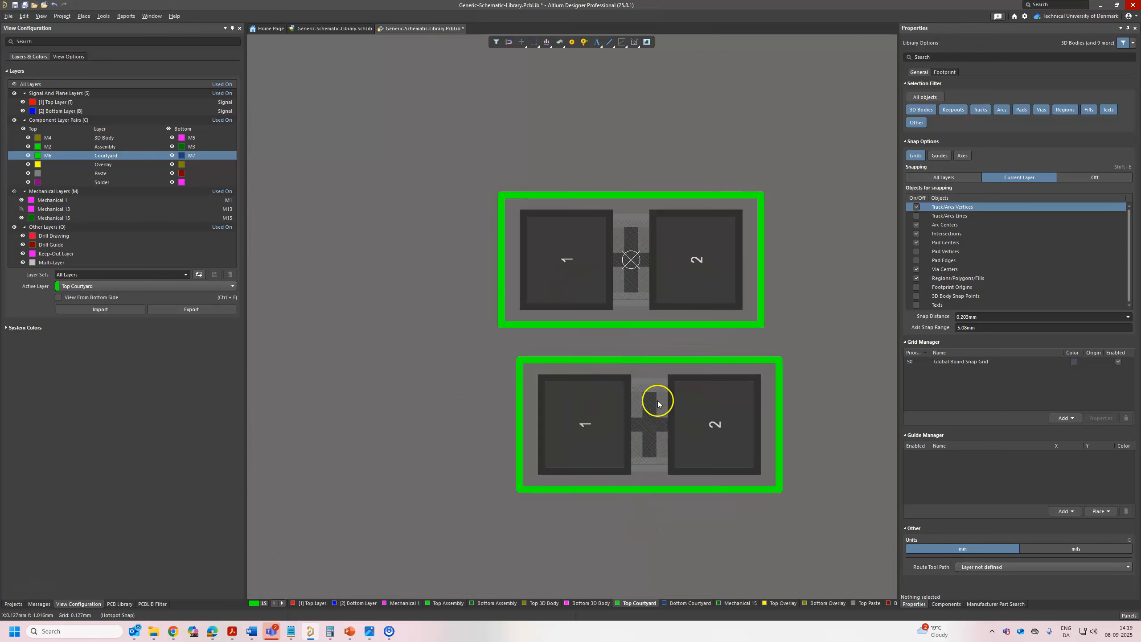
ctrl+scroll(658, 404, up, 1)
right_drag(376, 395, 284, 332)
drag(304, 247, 841, 538)
drag(669, 492, 642, 451)
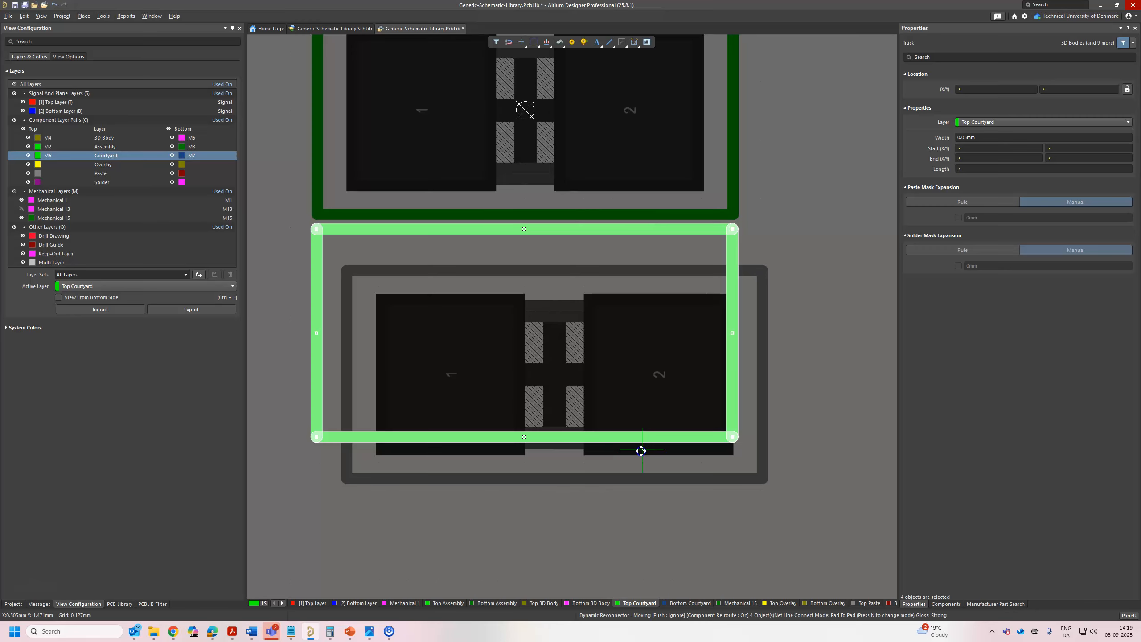
drag(641, 450, 641, 453)
ctrl+scroll(507, 227, up, 5)
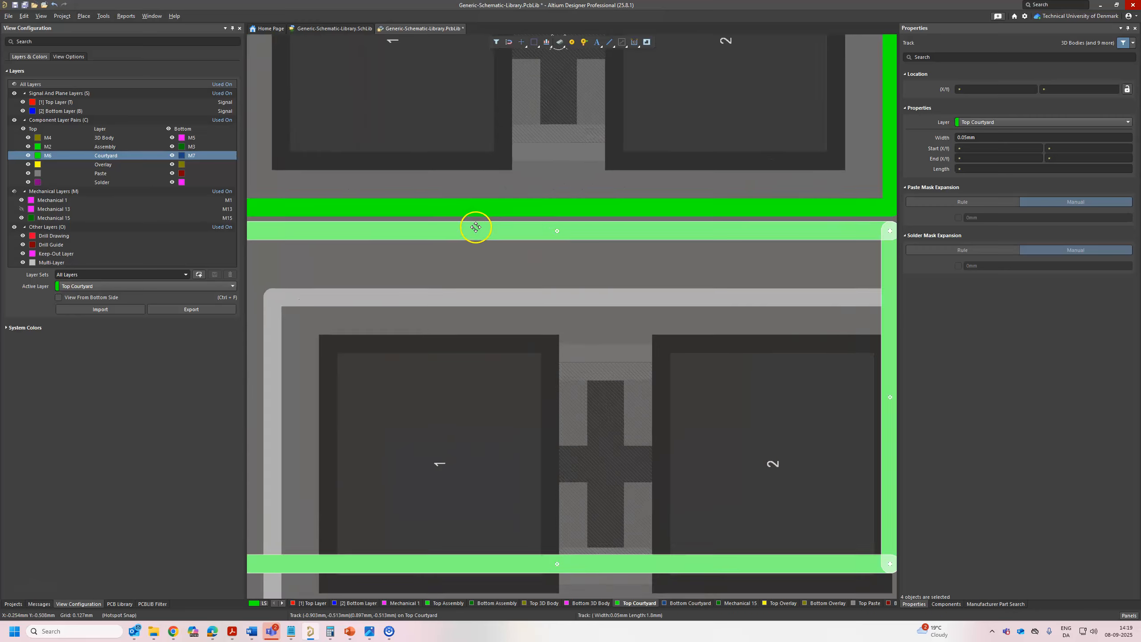
ctrl+scroll(521, 201, down, 5)
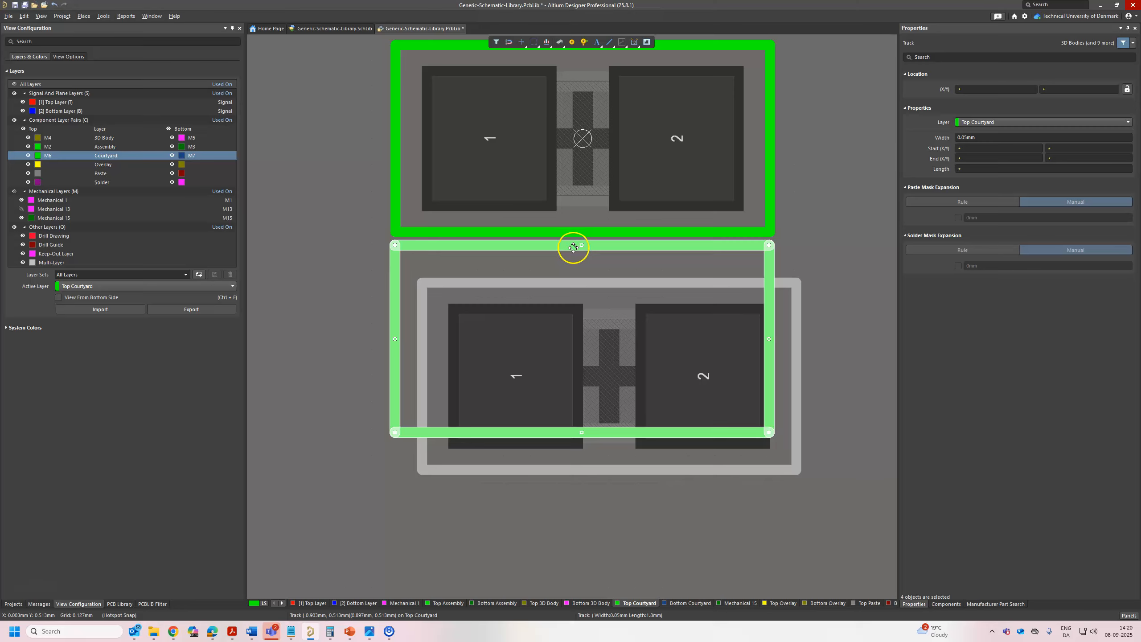
Step: Undo the courtyard rectangle move and delete the duplicate footprint
click(608, 373)
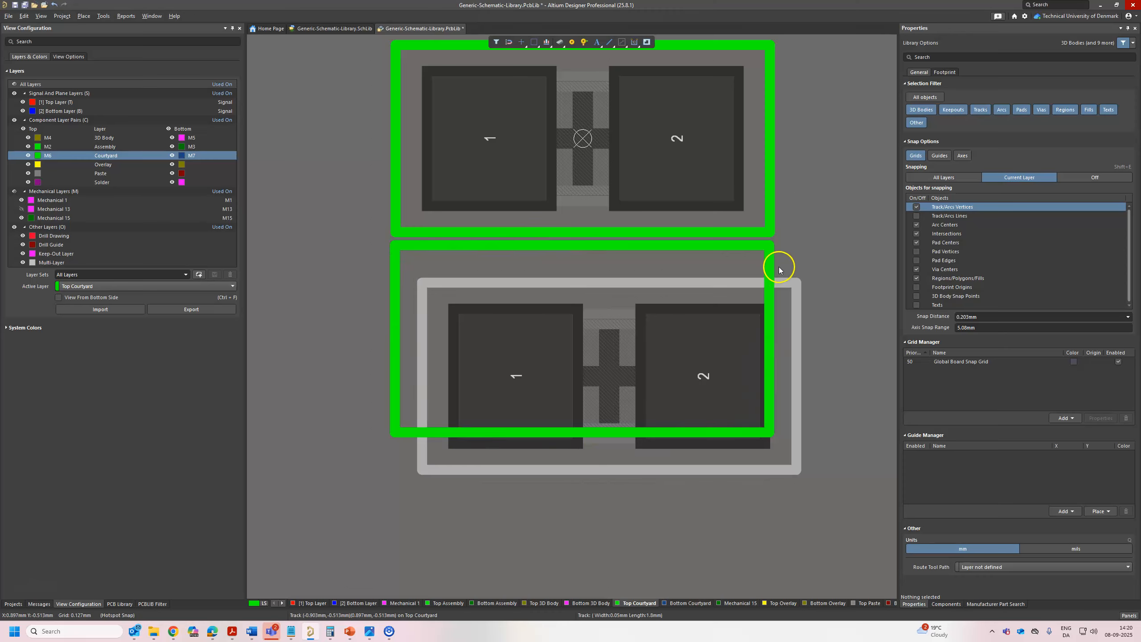
click(828, 369)
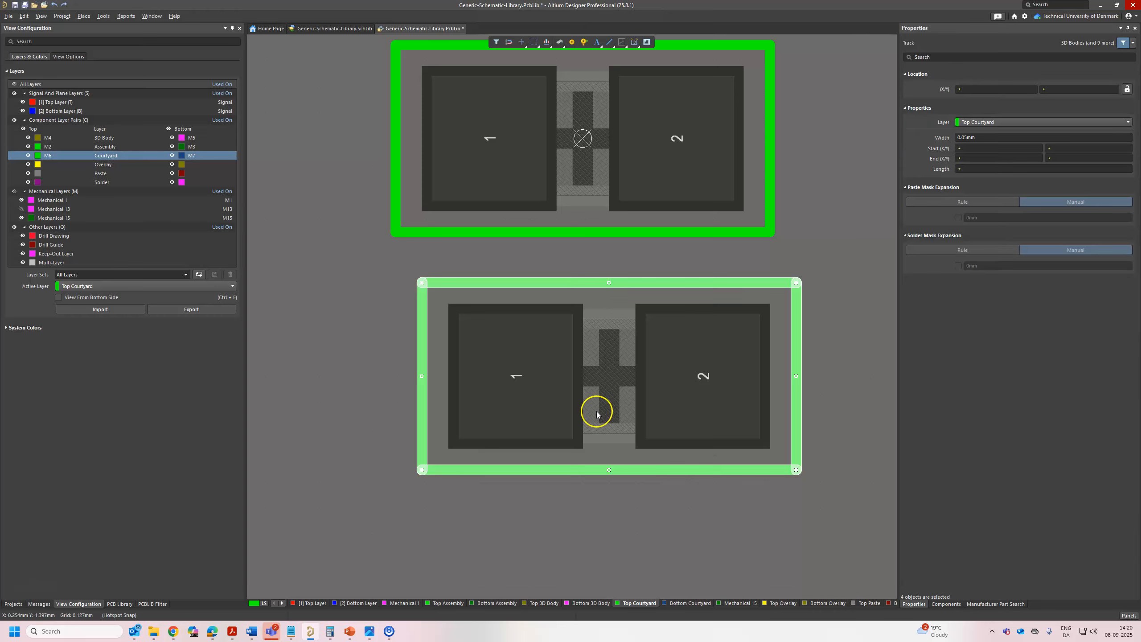
key(Delete)
ctrl+scroll(563, 410, down, 3)
ctrl+scroll(561, 410, up, 2)
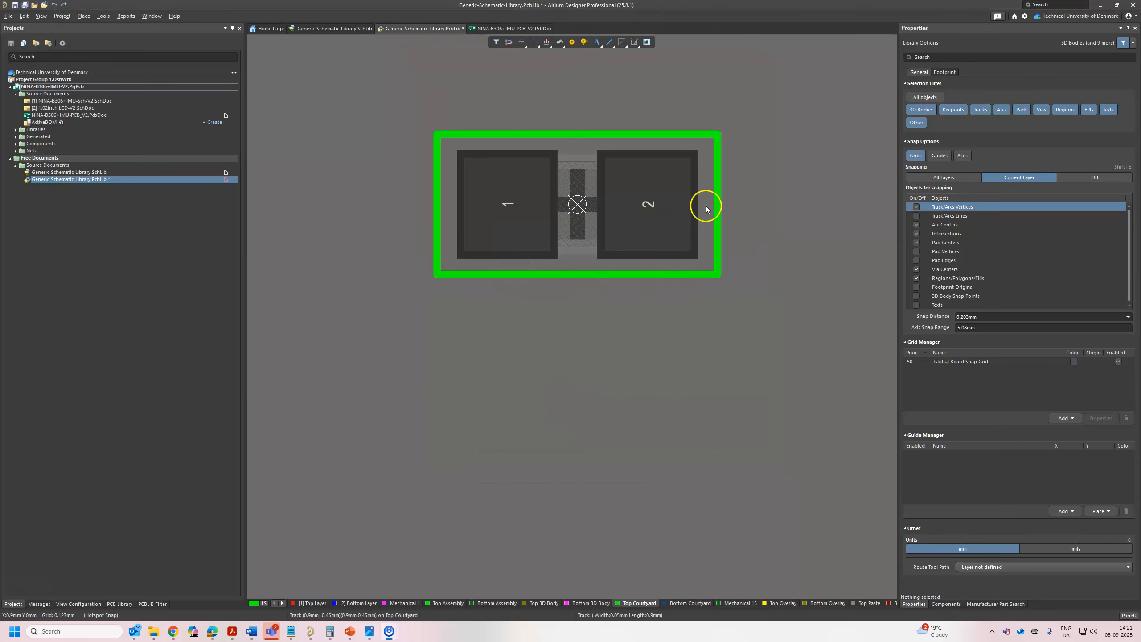
Step: Open the NINA-B306+IMU-PCB_V2.PcbDoc board and compare its component courtyards and spacing in the 2D and 3D views
click(493, 28)
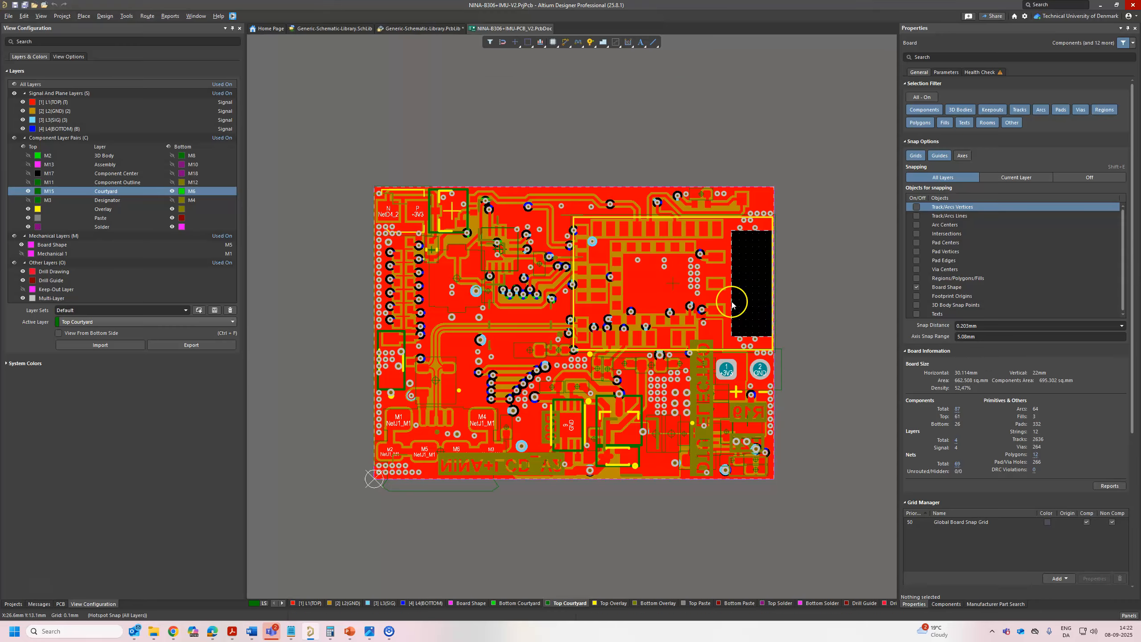
key(3)
ctrl+scroll(725, 310, up, 4)
ctrl+scroll(694, 400, down, 3)
ctrl+scroll(694, 400, down, 3)
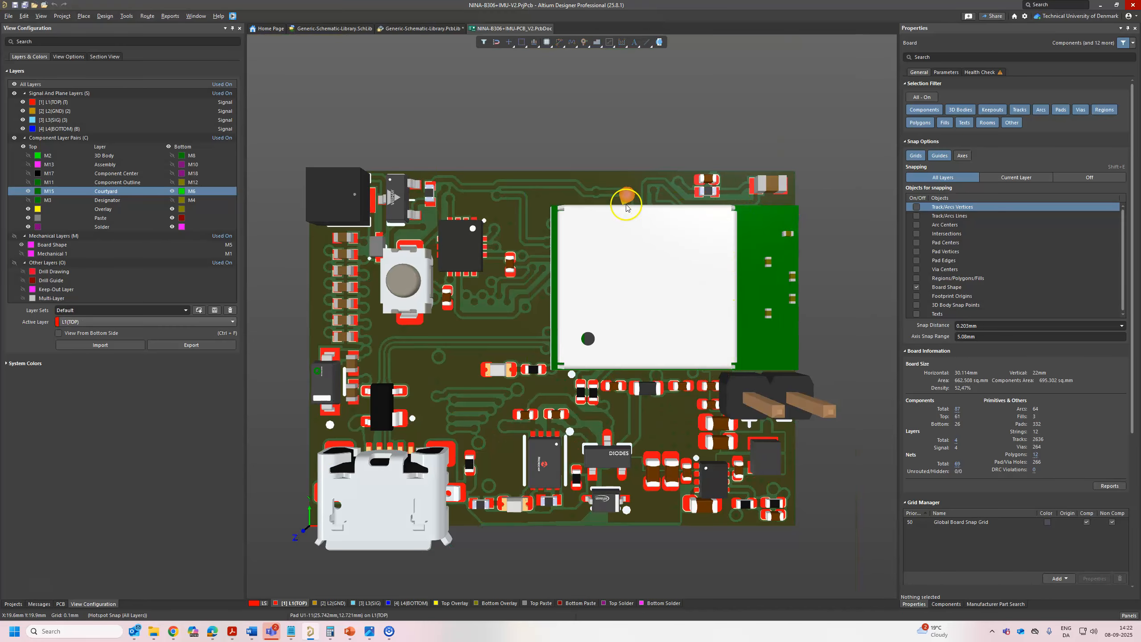
key(2)
ctrl+scroll(639, 334, up, 3)
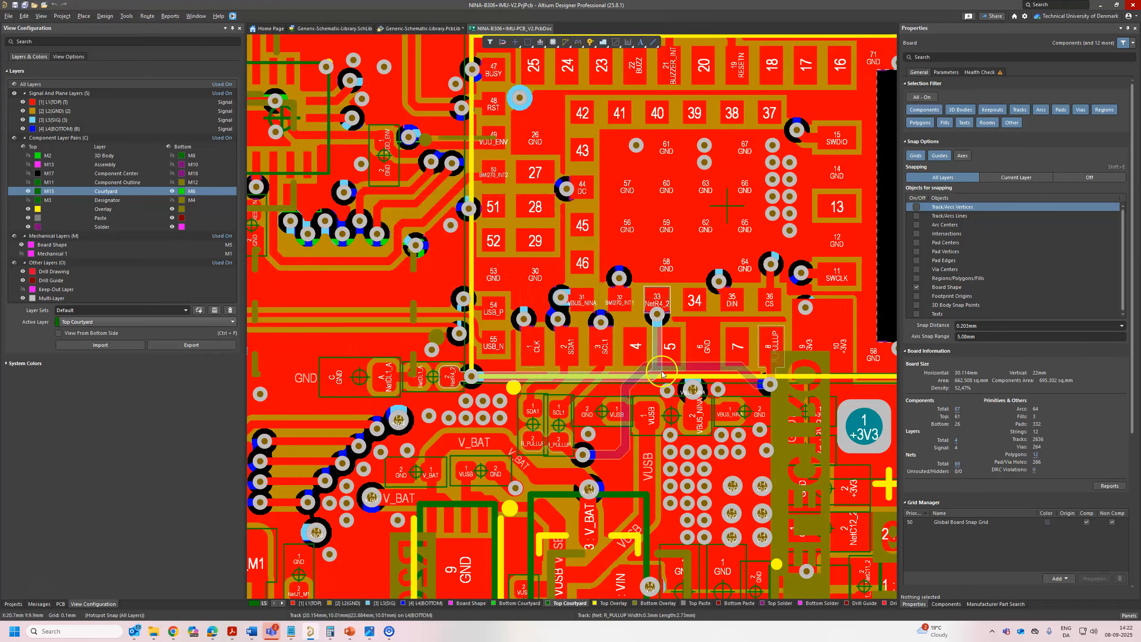
key(3)
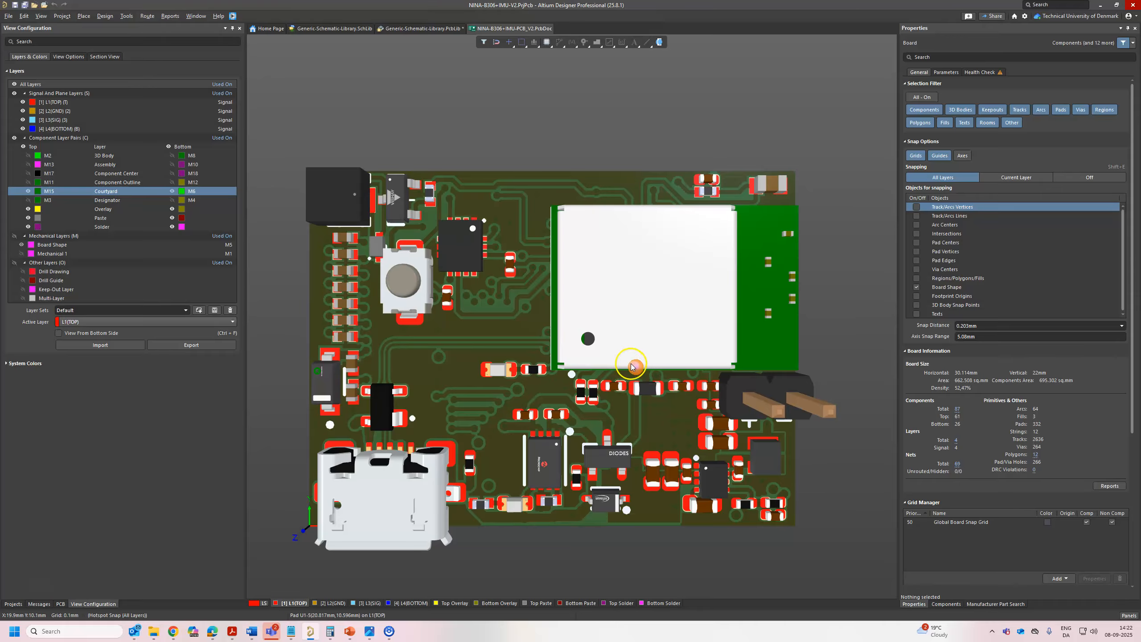
ctrl+scroll(642, 371, up, 8)
key(2)
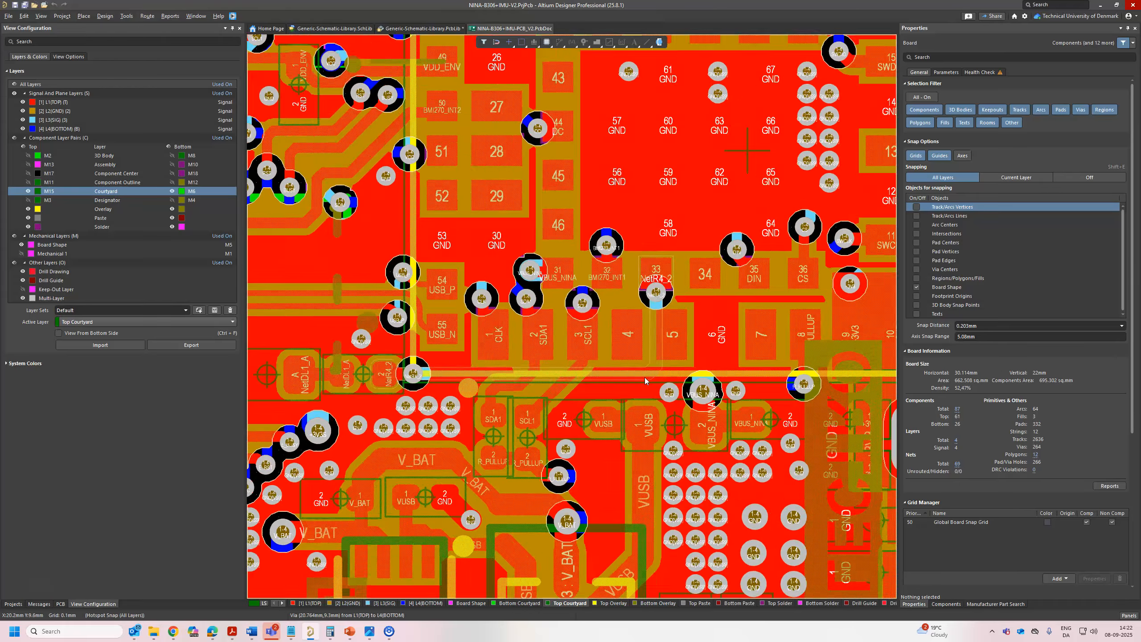
Step: Isolate the Top Courtyard layer on the board and examine the spacing between the large module's courtyard and the neighbouring component courtyards
ctrl+scroll(645, 396, up, 5)
ctrl+scroll(658, 377, down, 6)
ctrl+scroll(661, 382, up, 3)
key(shift+s)
ctrl+scroll(634, 378, down, 4)
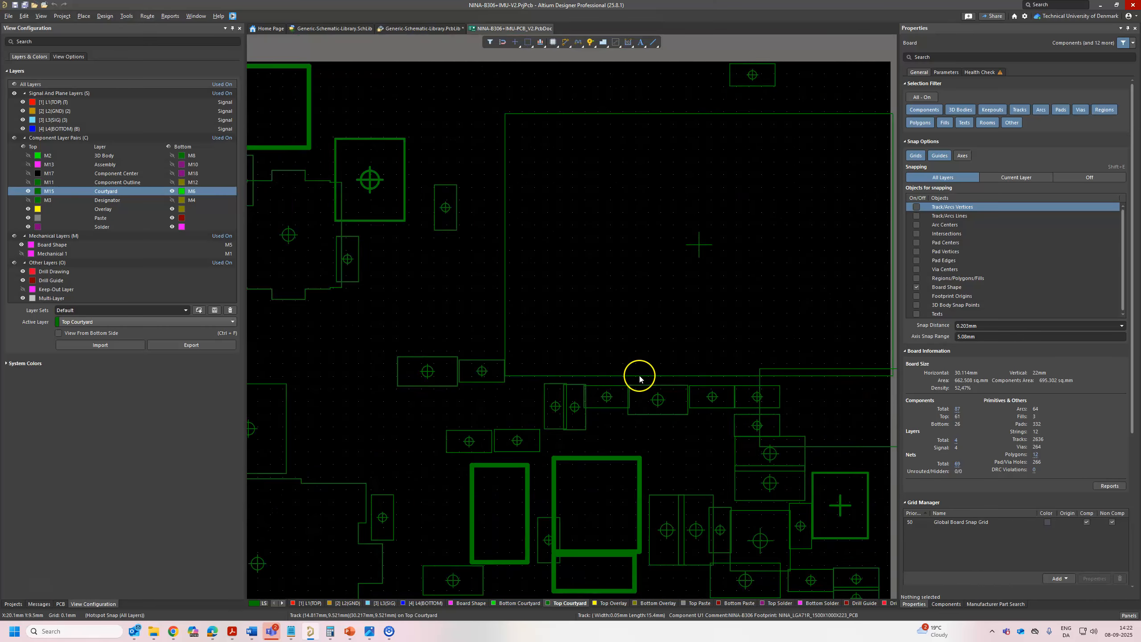
ctrl+scroll(651, 375, up, 3)
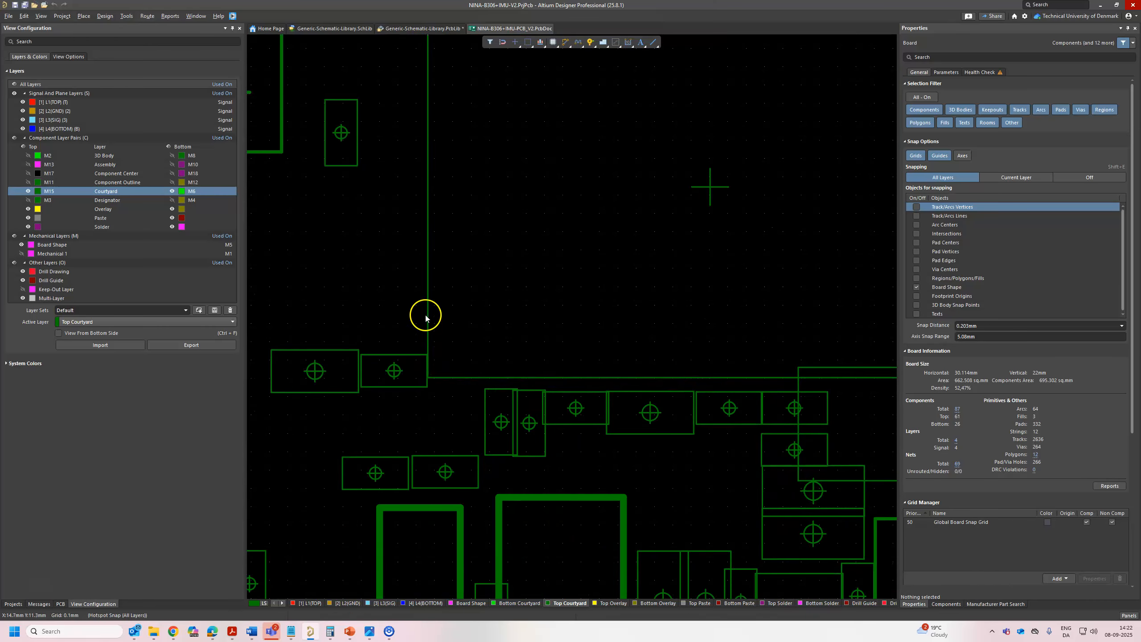
ctrl+scroll(432, 153, down, 2)
scroll(431, 135, up, 2)
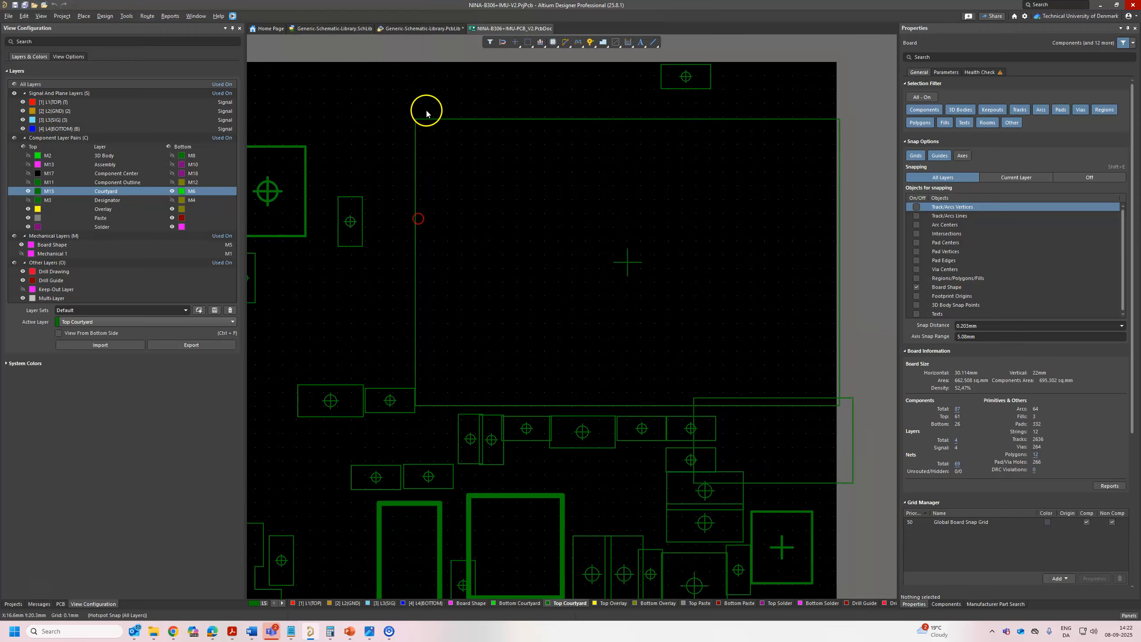
ctrl+scroll(602, 397, up, 4)
right_drag(608, 411, 598, 210)
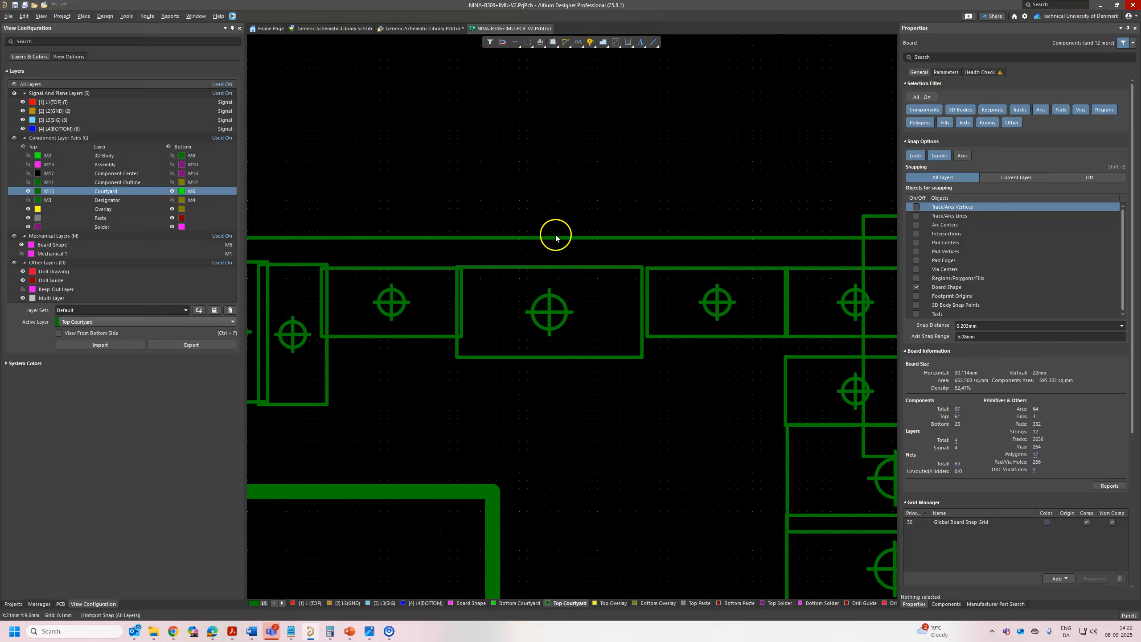
Step: Examine the overall courtyard layout of the board and compare it with the 3D view of the placed components
ctrl+scroll(554, 275, down, 5)
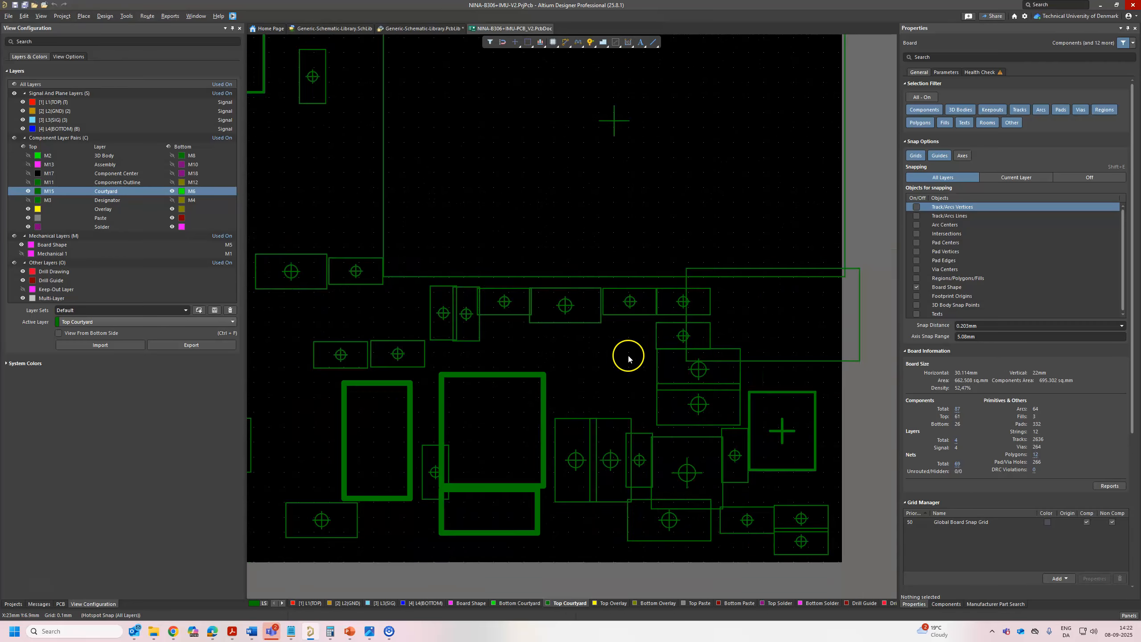
ctrl+scroll(628, 358, down, 3)
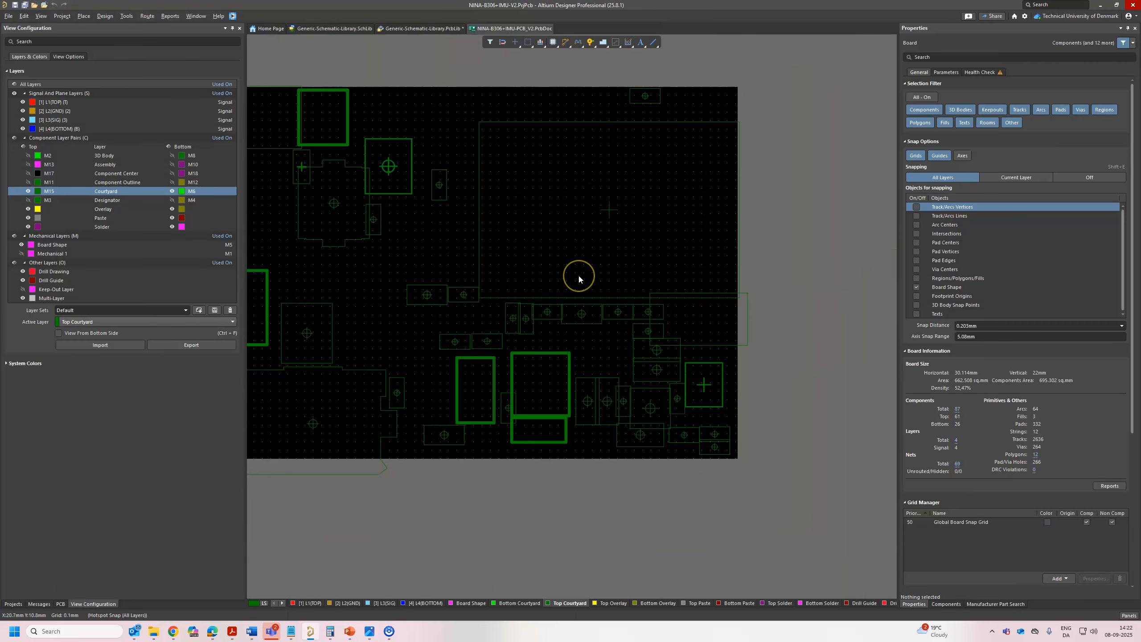
ctrl+scroll(579, 278, up, 2)
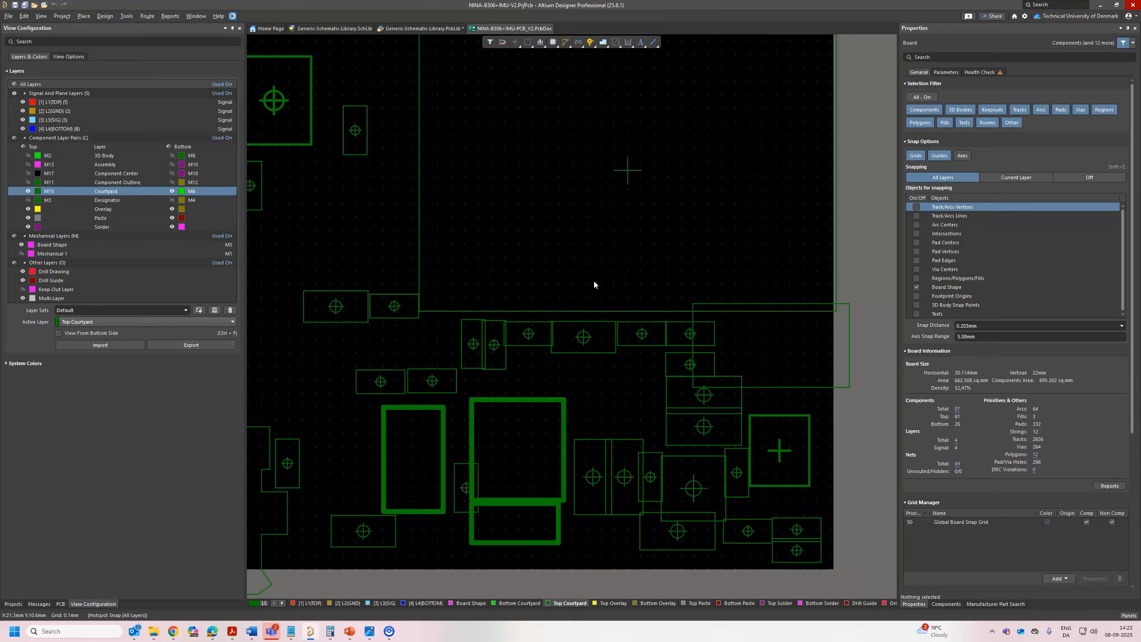
key(3)
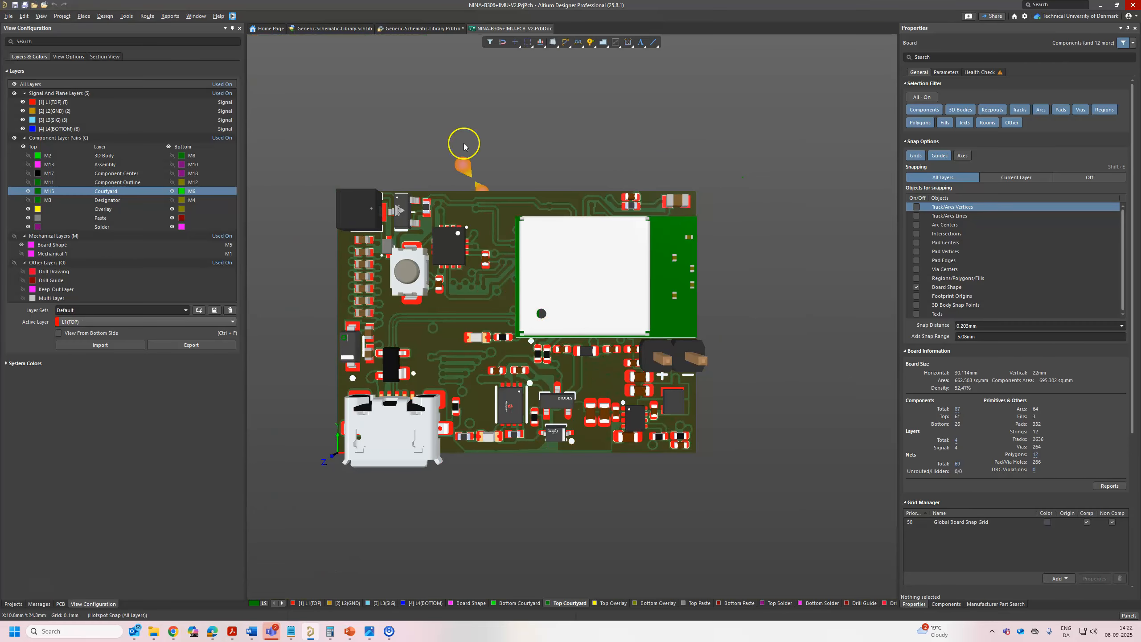
Step: Return to Generic-Schematic-Library.PcbLib, show all layers of the resistor footprint and save the library
click(439, 29)
key(shift+s)
key(shift+s)
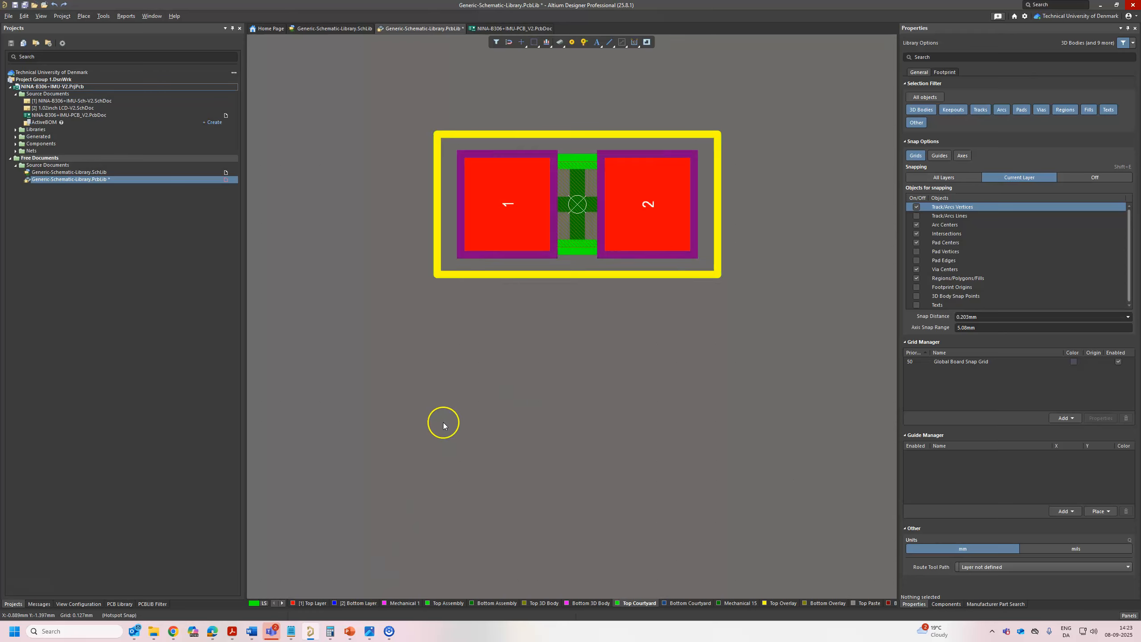
key(ctrl+s)
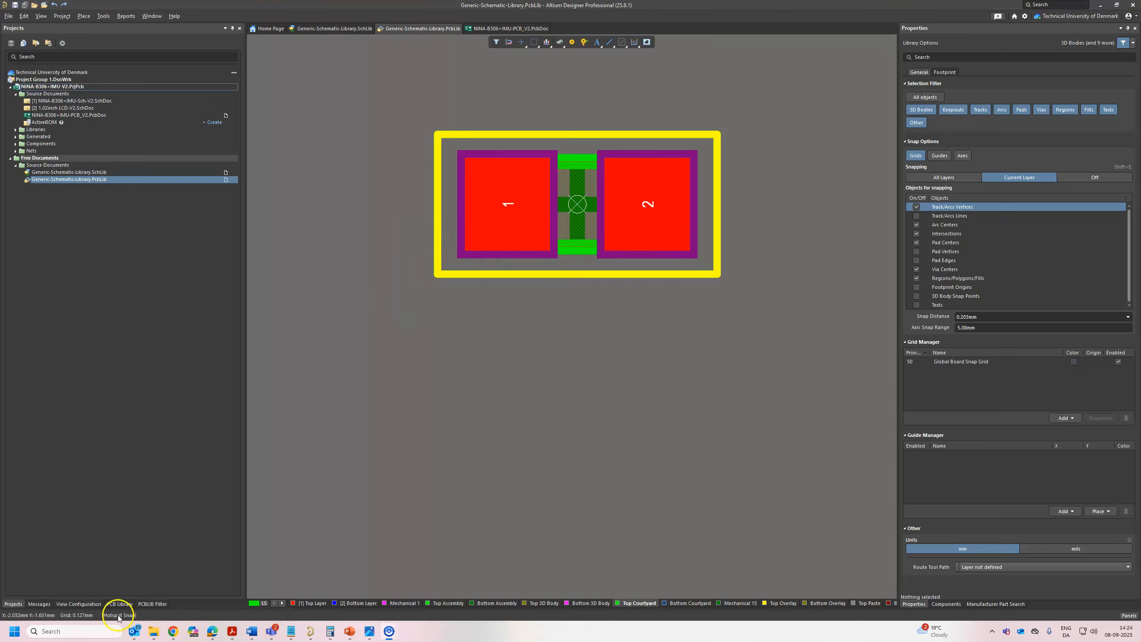
Step: Start adding a new component layer pair to the footprint library's layer configuration
click(122, 604)
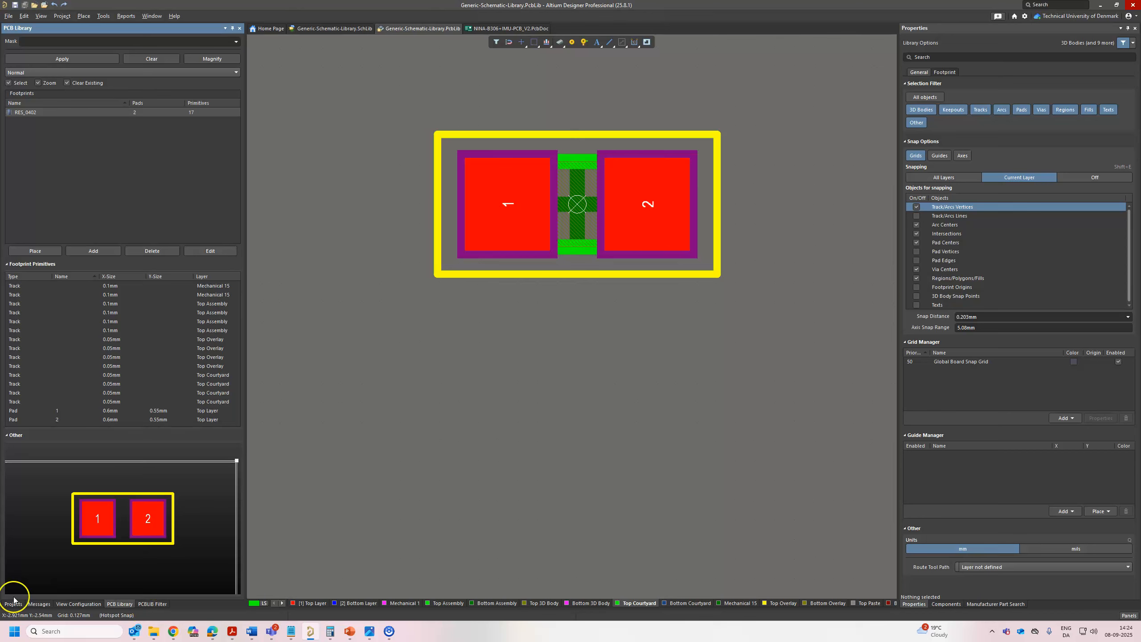
click(82, 604)
click(112, 148)
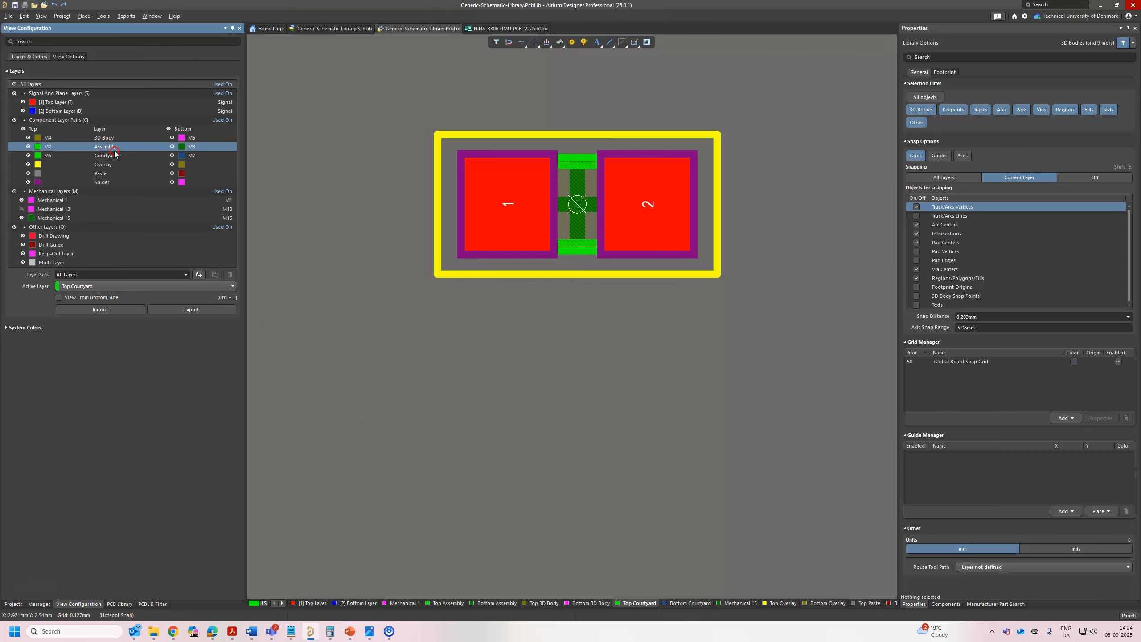
right_click(114, 154)
click(173, 168)
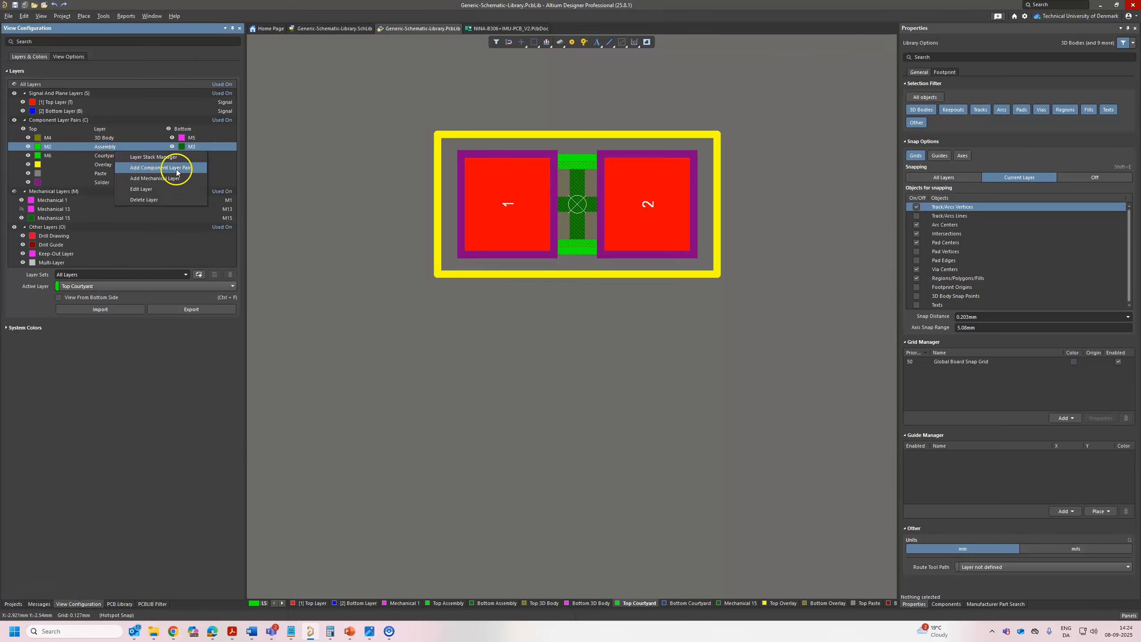
click(569, 318)
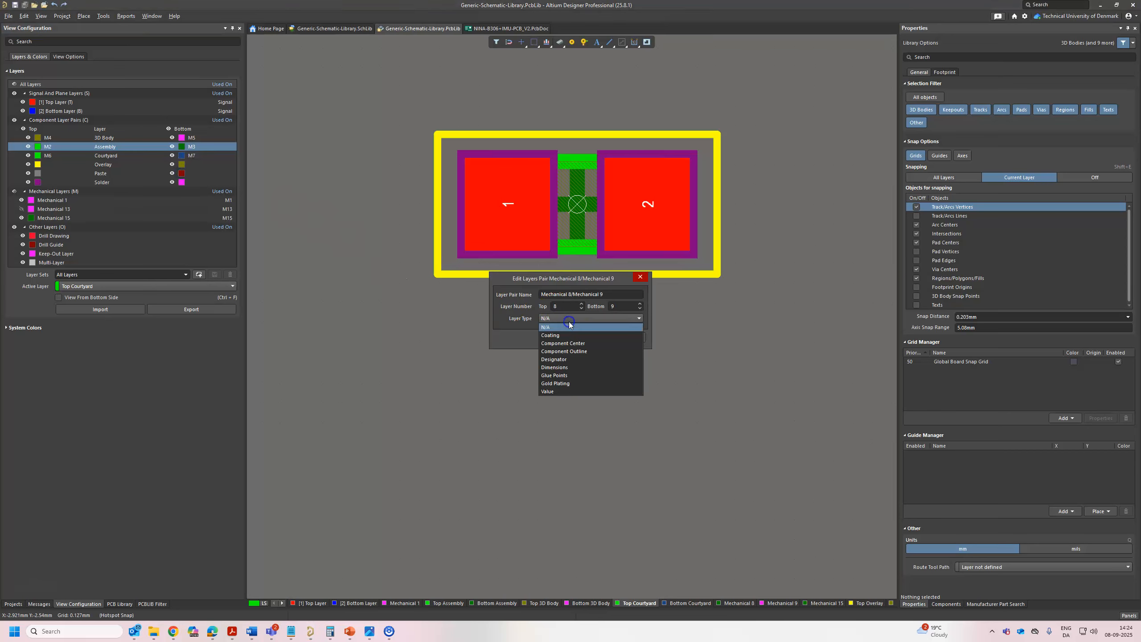
click(574, 352)
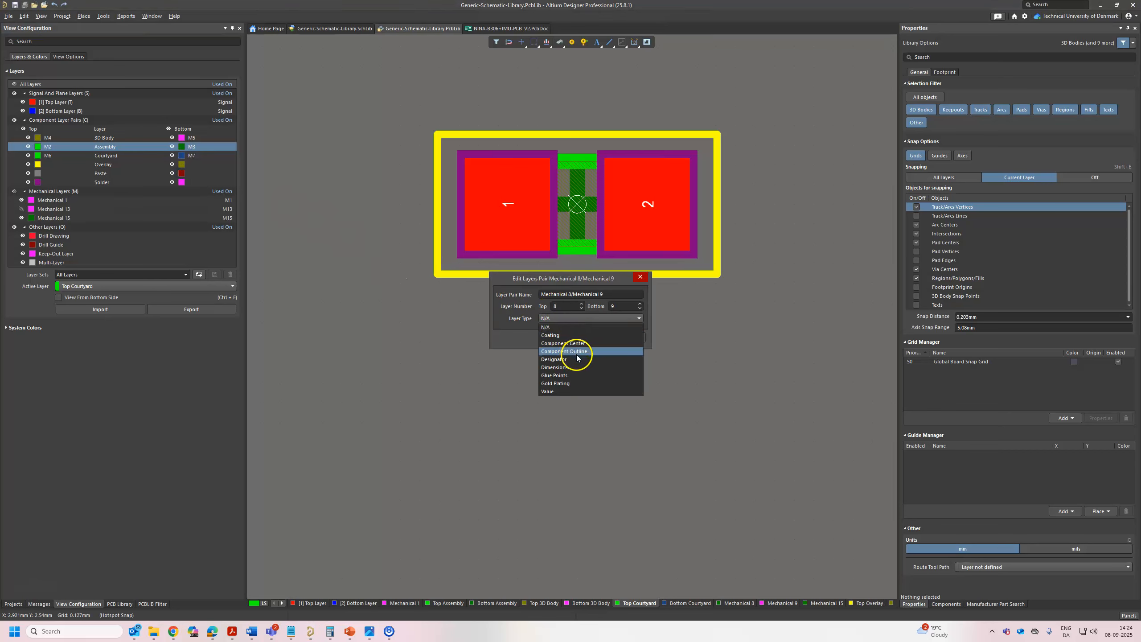
click(726, 355)
click(637, 281)
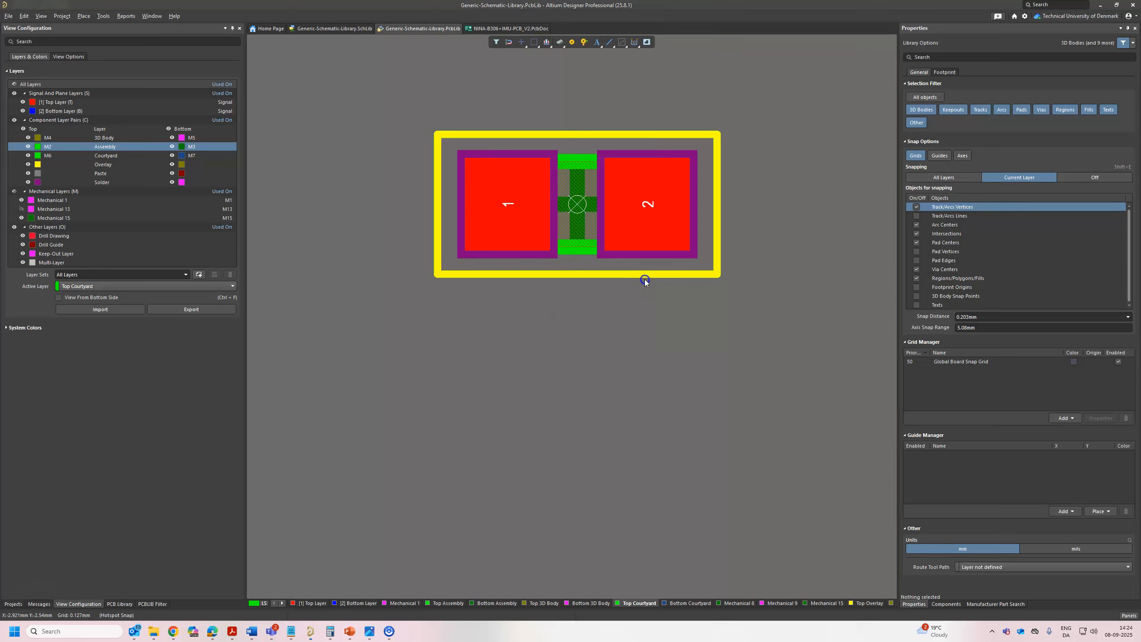
Step: Add a component layer pair on mechanical layers 8 and 9 with the layer type Component Center
click(44, 200)
right_click(53, 203)
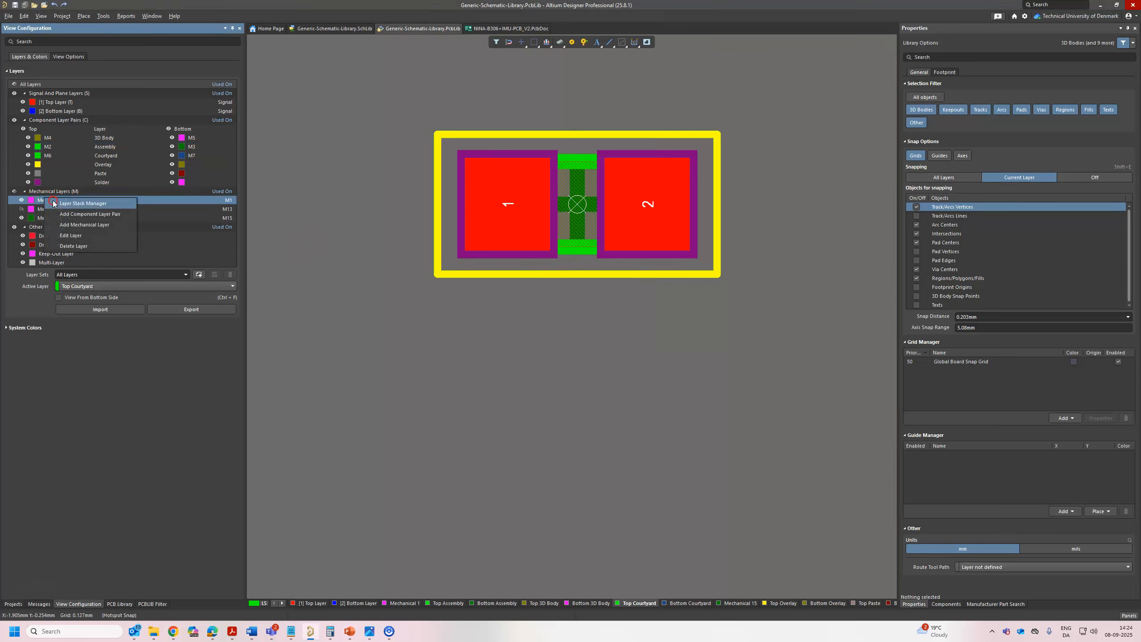
click(71, 212)
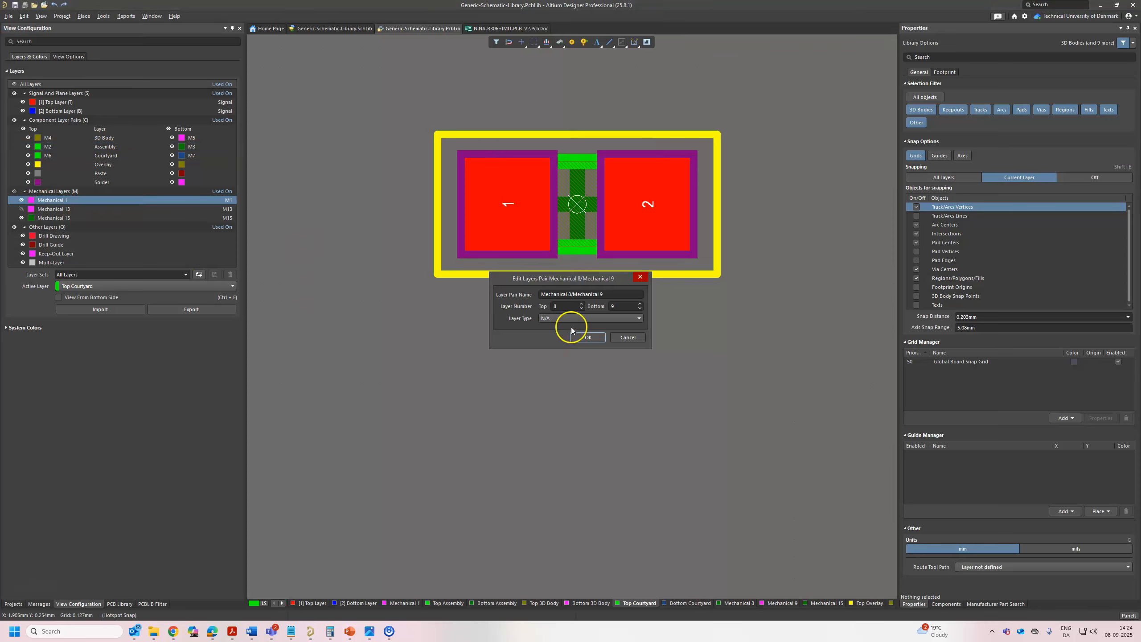
click(574, 322)
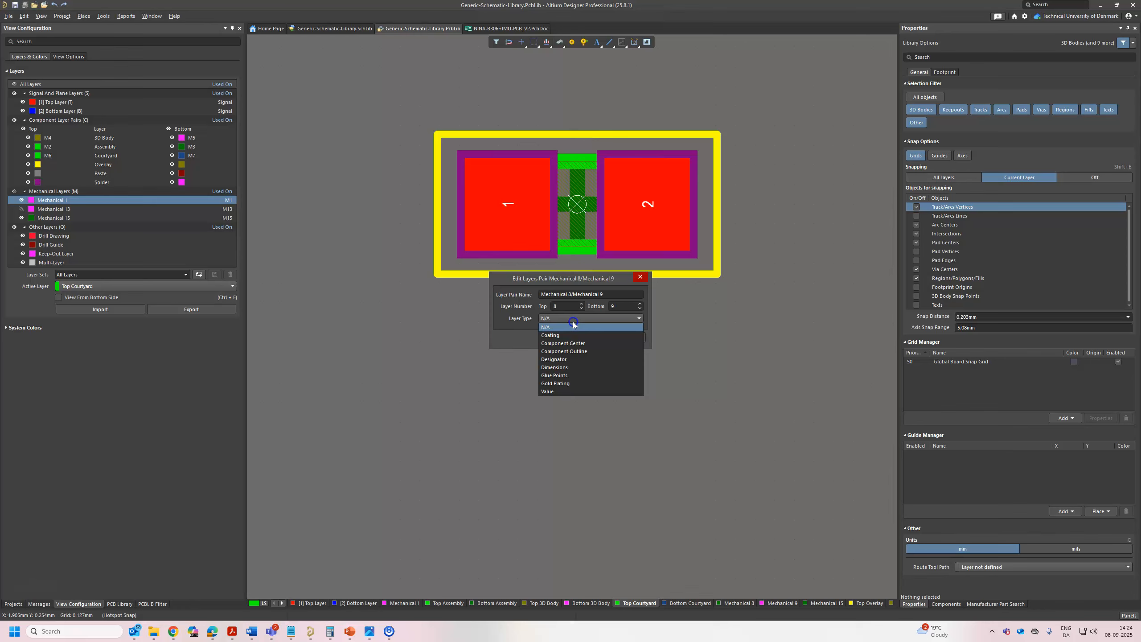
click(579, 343)
click(584, 342)
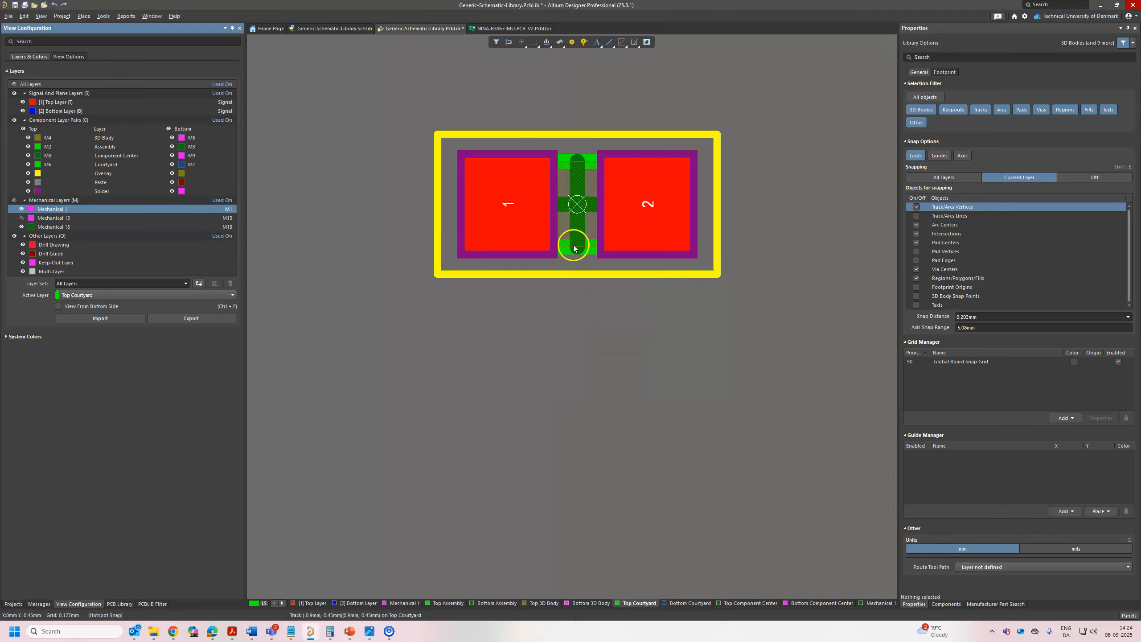
Step: Assign the two crossing tracks at the footprint's centre to the Top Component Center layer and save the footprint library
ctrl+scroll(575, 243, up, 5)
ctrl+scroll(569, 151, down, 4)
click(567, 171)
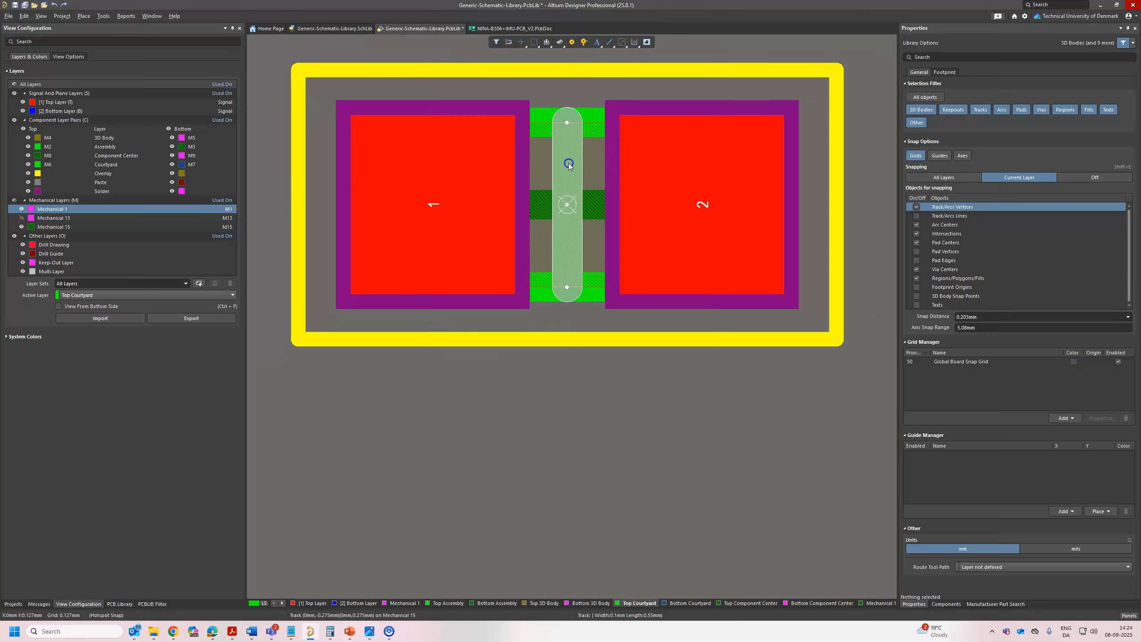
click(588, 208)
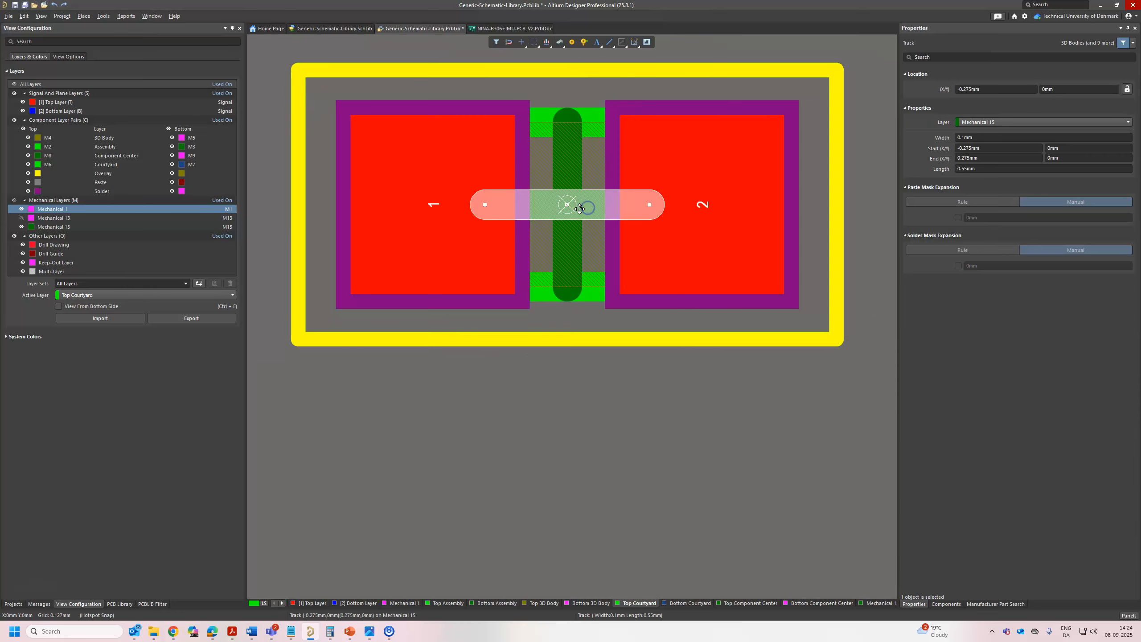
shift+click(567, 179)
click(996, 138)
click(1001, 124)
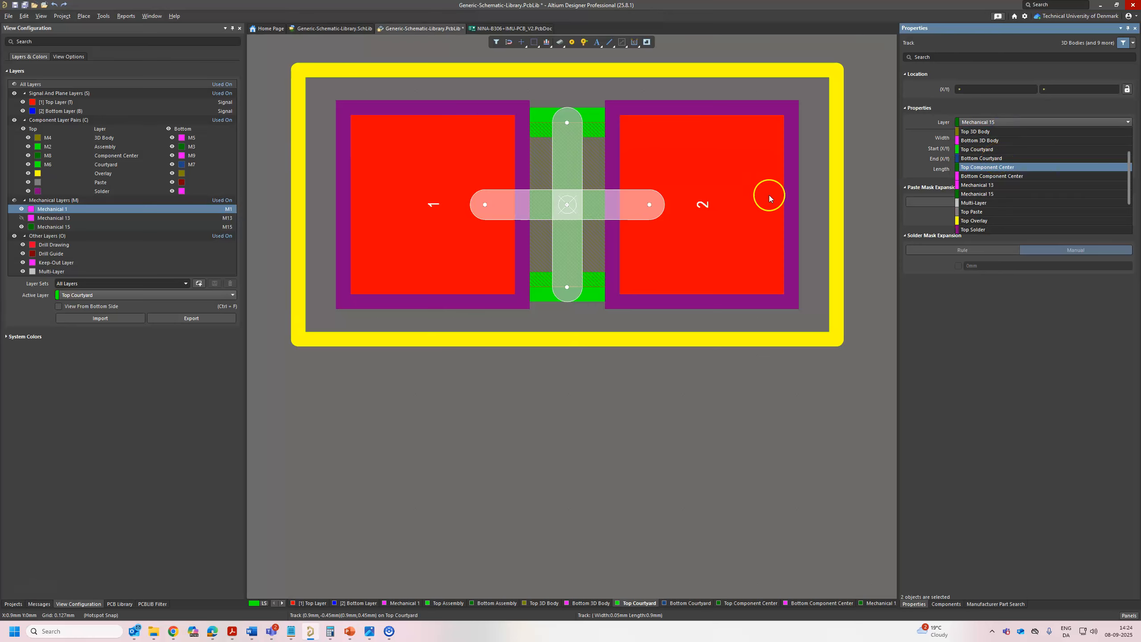
click(1015, 168)
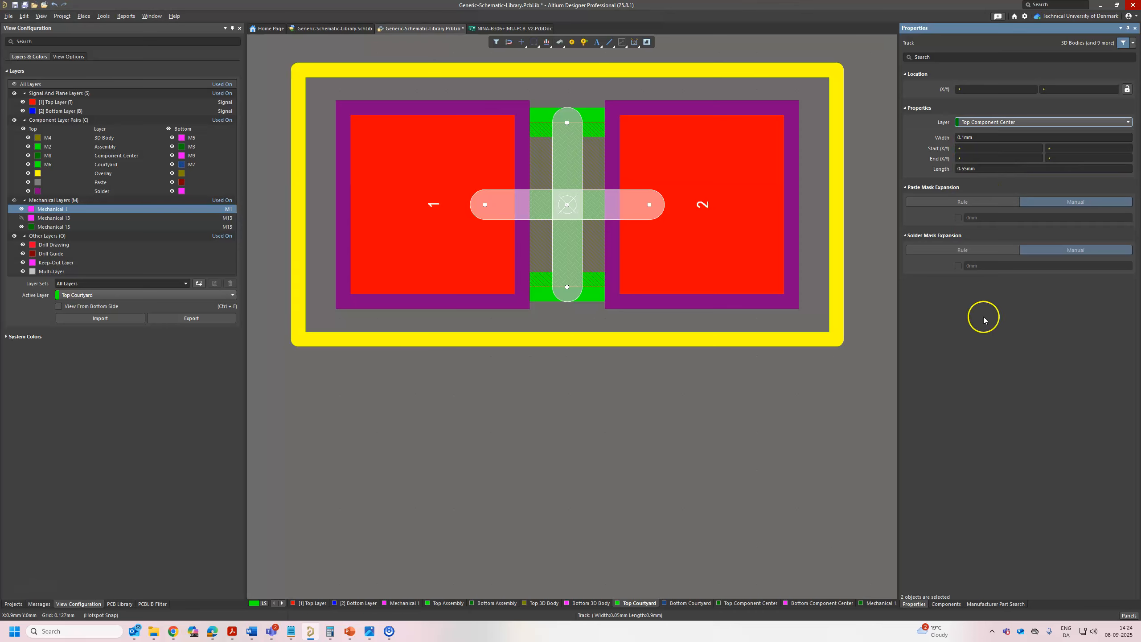
click(698, 427)
key(ctrl+s)
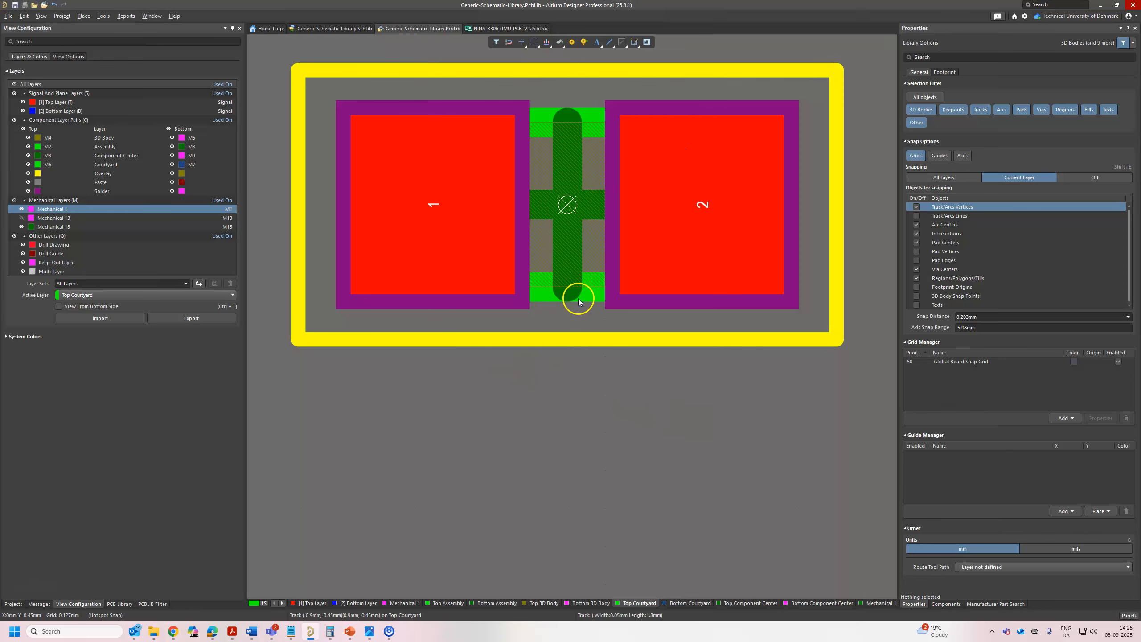
Step: Examine the courtyards and centre marks of the 0402 resistors on the SDA1 and SCL1 nets in NINA-B306+IMU-PCB_V2.PcbDoc, and return to the footprint library
ctrl+scroll(576, 308, up, 4)
ctrl+scroll(593, 138, up, 1)
ctrl+scroll(563, 186, down, 5)
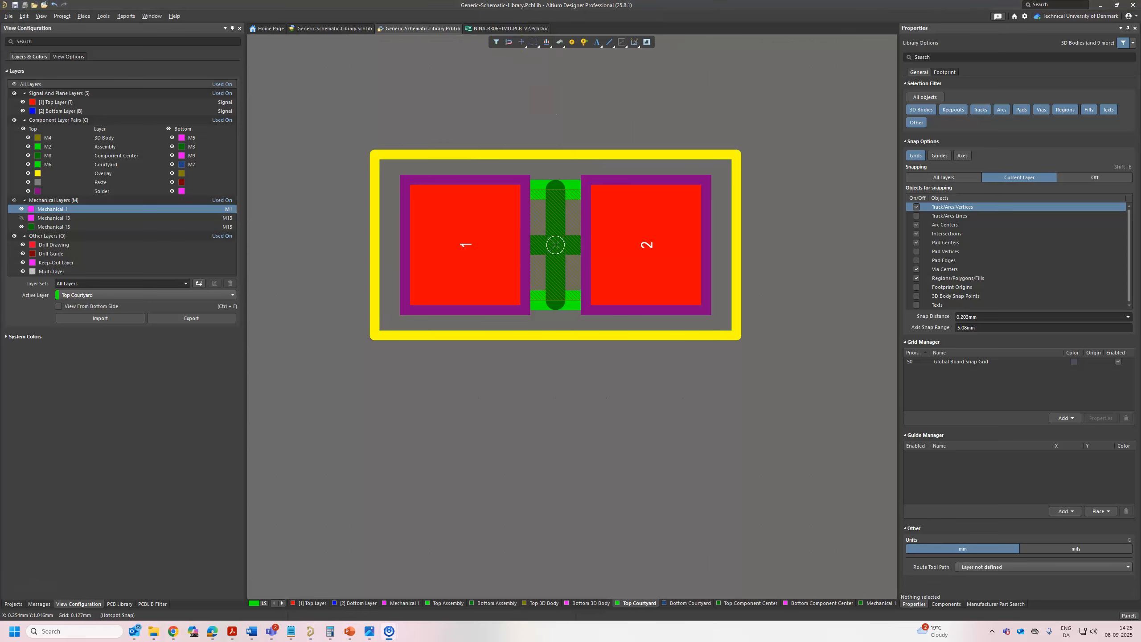
click(517, 29)
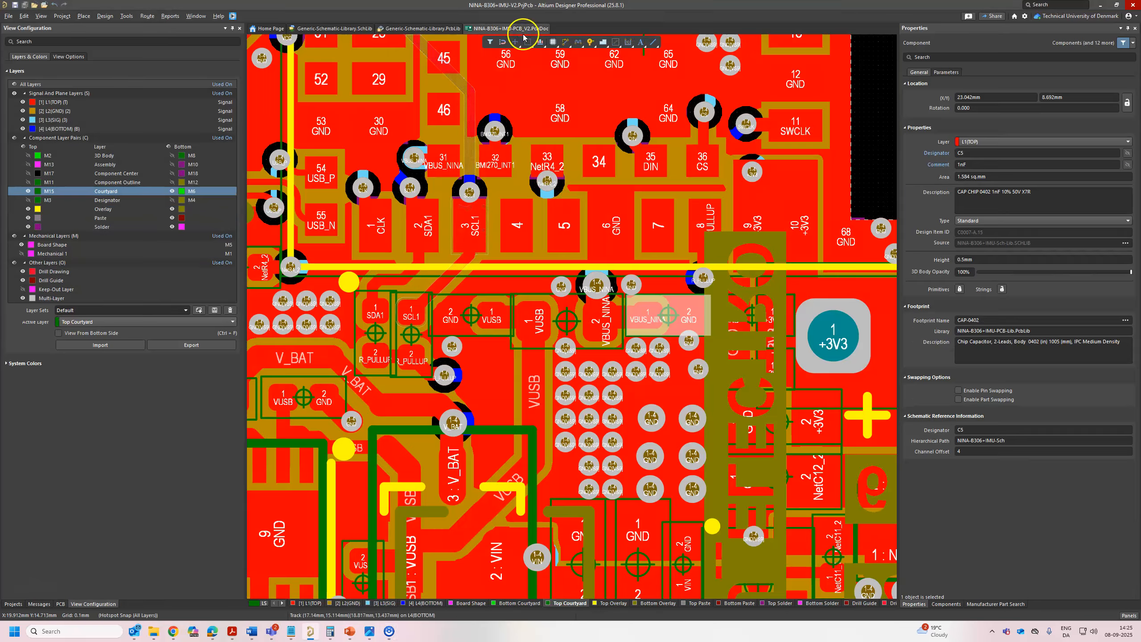
click(608, 255)
ctrl+scroll(579, 283, down, 3)
ctrl+scroll(549, 295, up, 3)
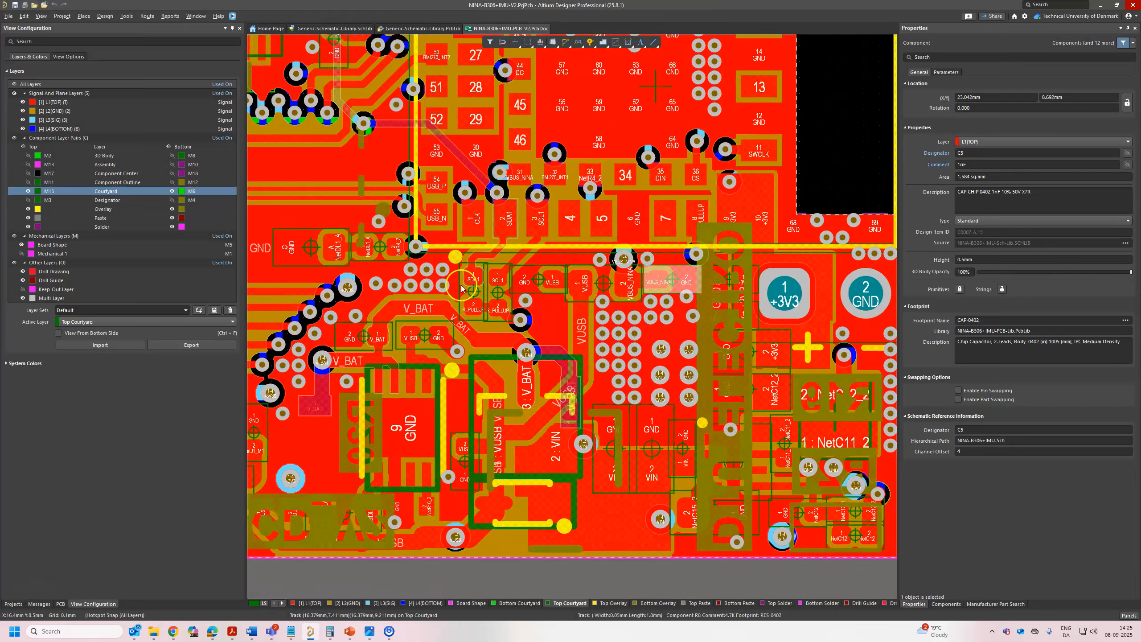
ctrl+scroll(454, 300, up, 2)
ctrl+scroll(452, 299, down, 2)
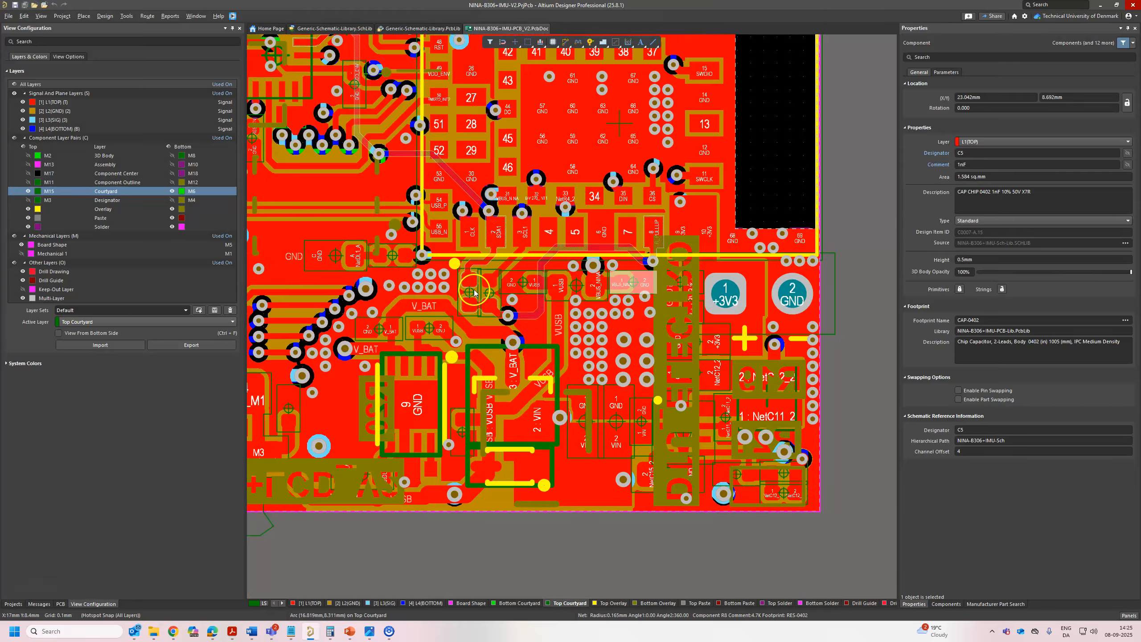
ctrl+scroll(575, 320, up, 1)
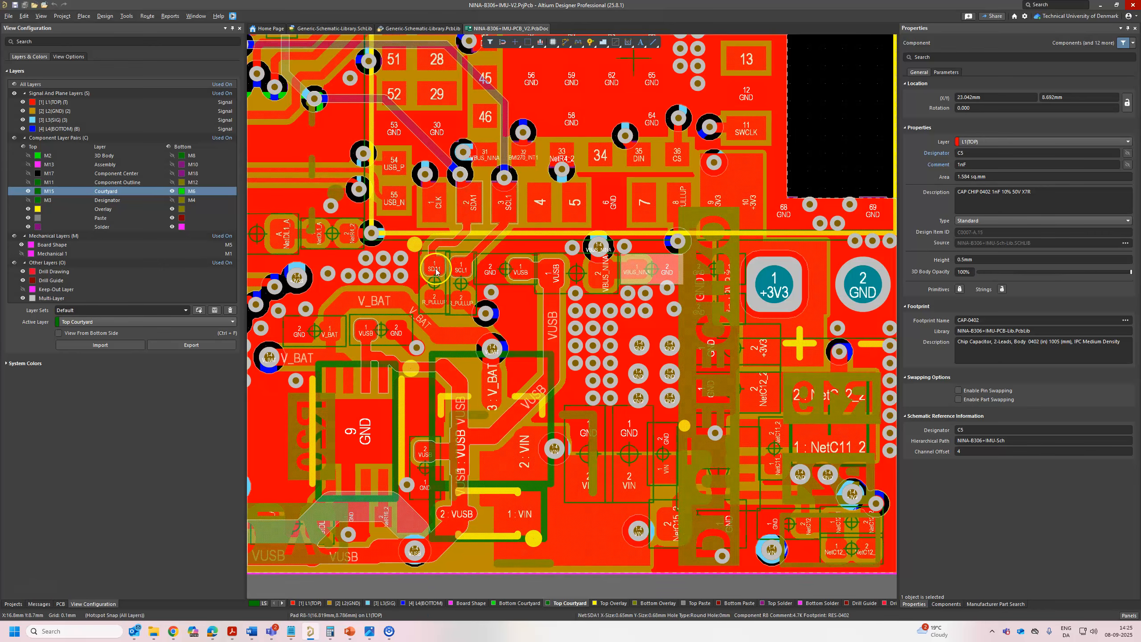
ctrl+scroll(432, 270, up, 5)
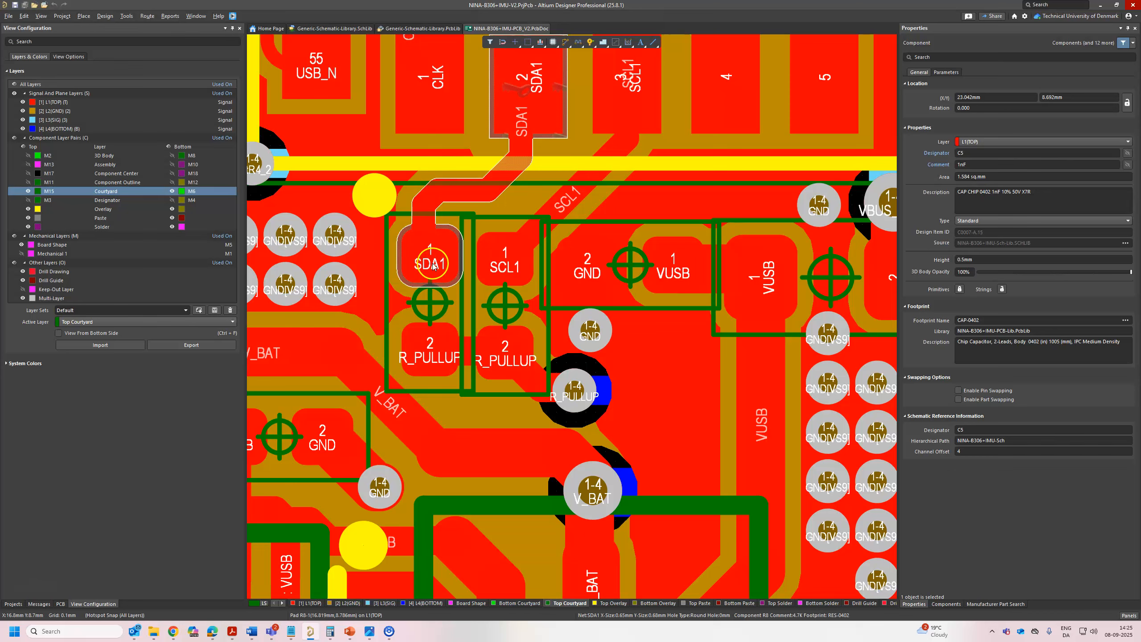
click(433, 281)
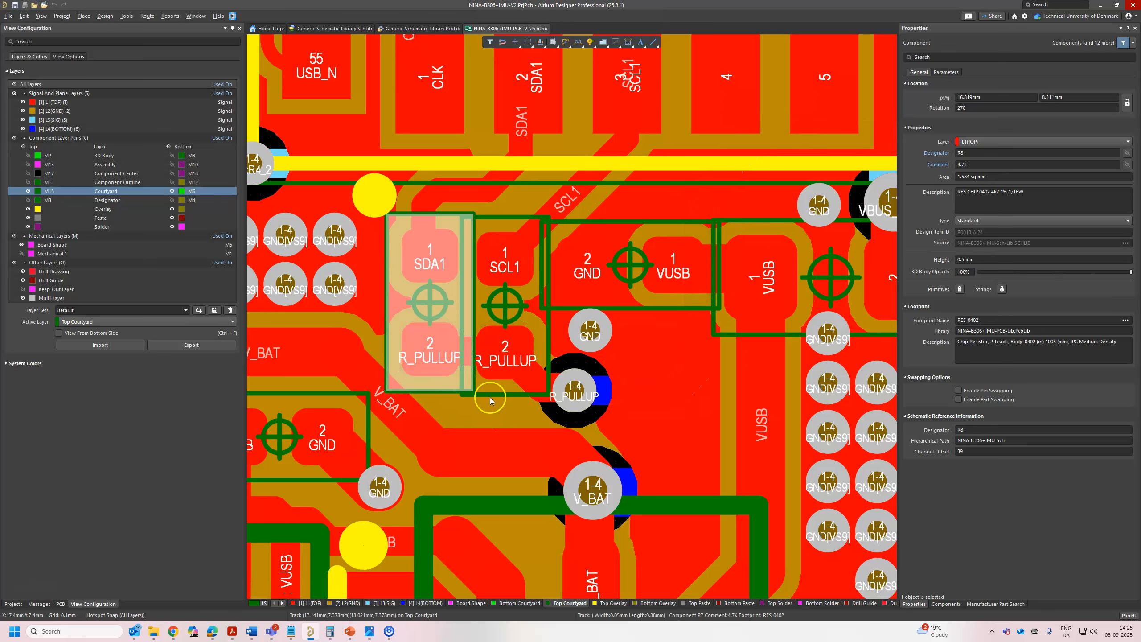
click(492, 409)
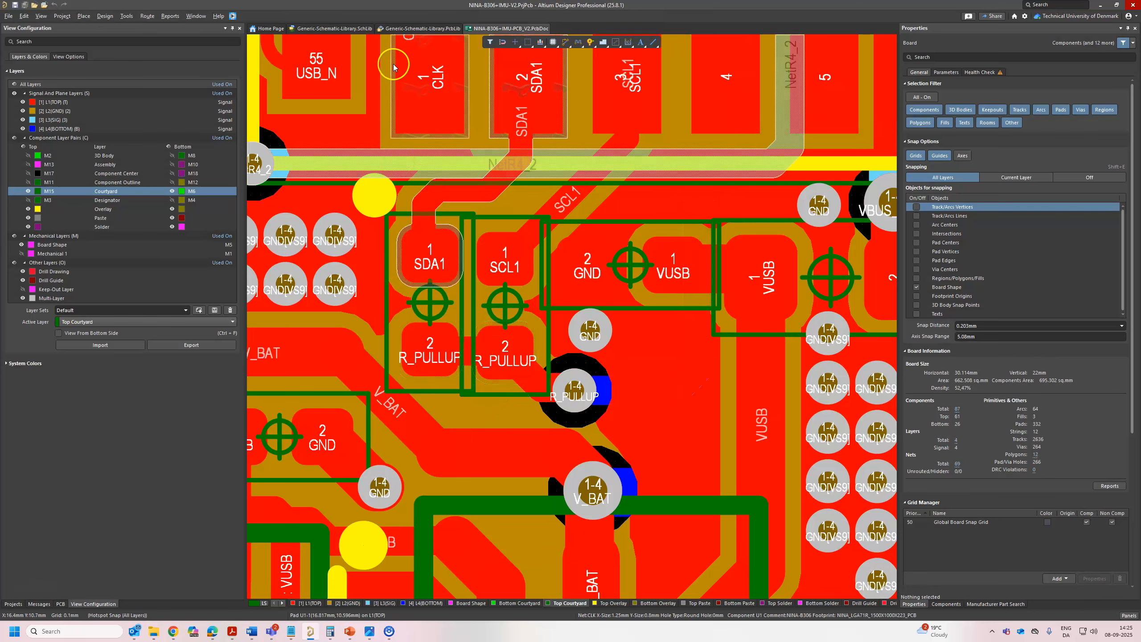
click(414, 28)
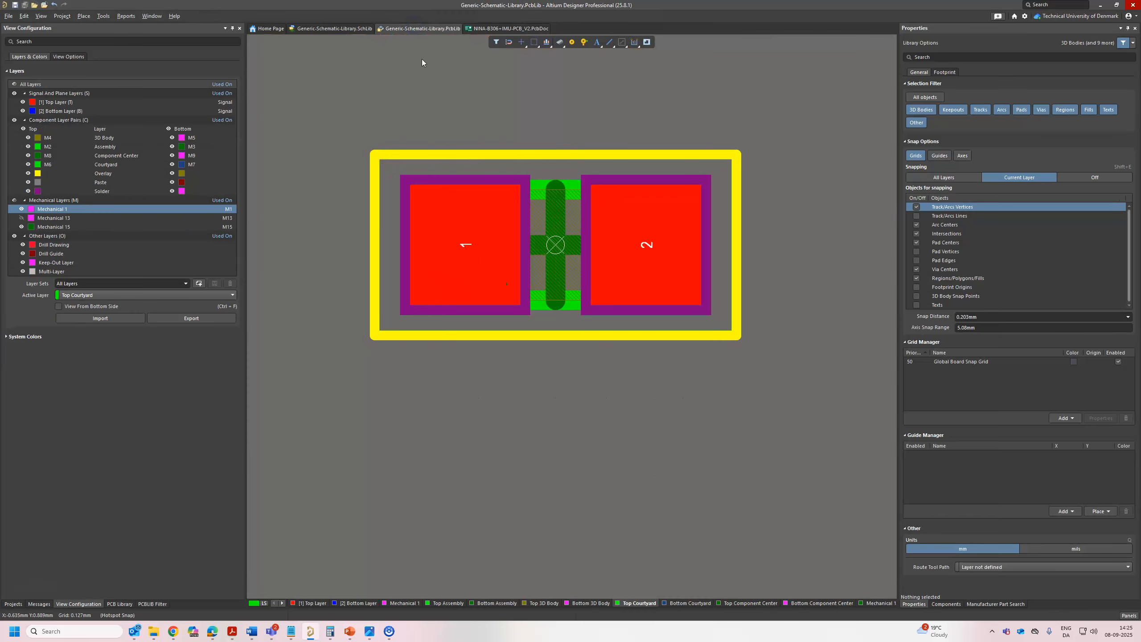
click(480, 466)
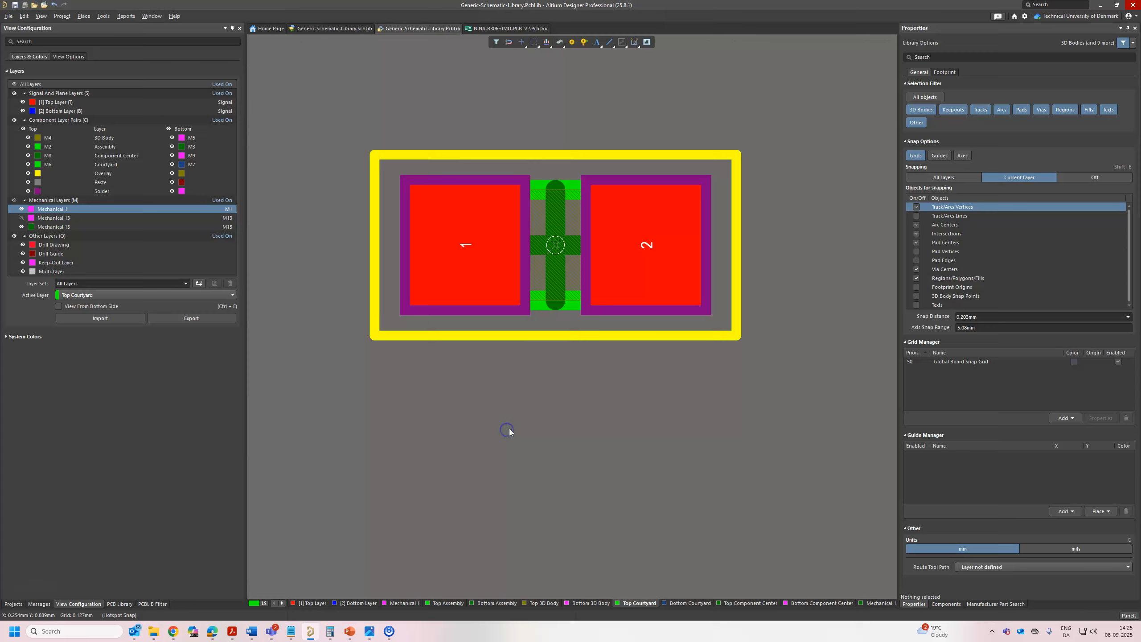
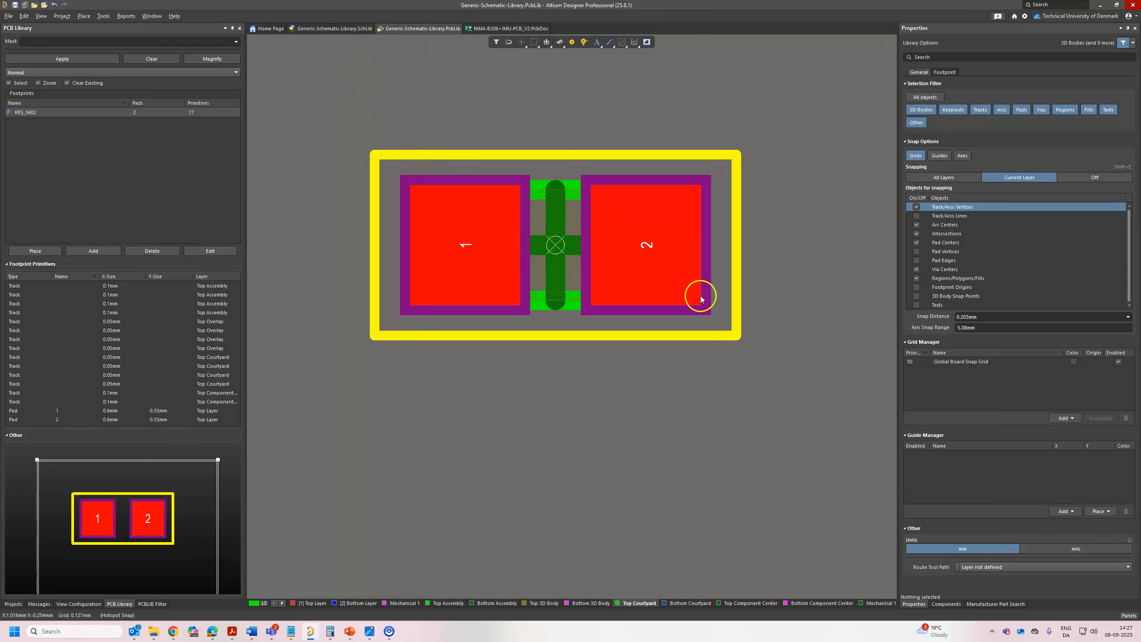
Step: Open Generic-Schematic-Library.SchLib and show the footprint preview of the RES_0402 symbol
click(332, 29)
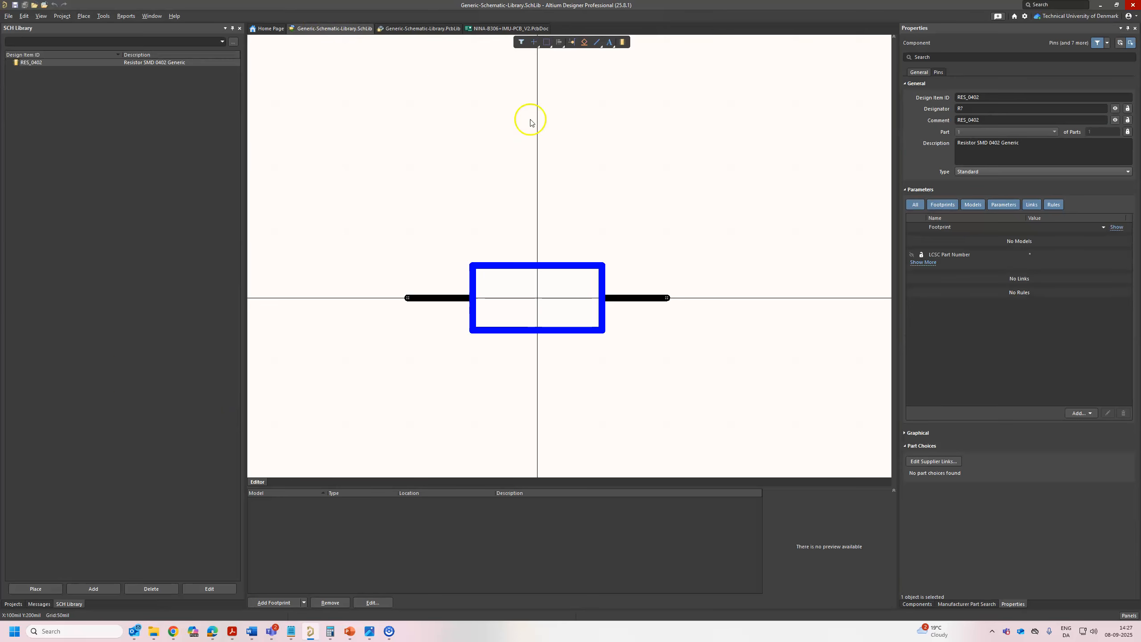
click(1092, 414)
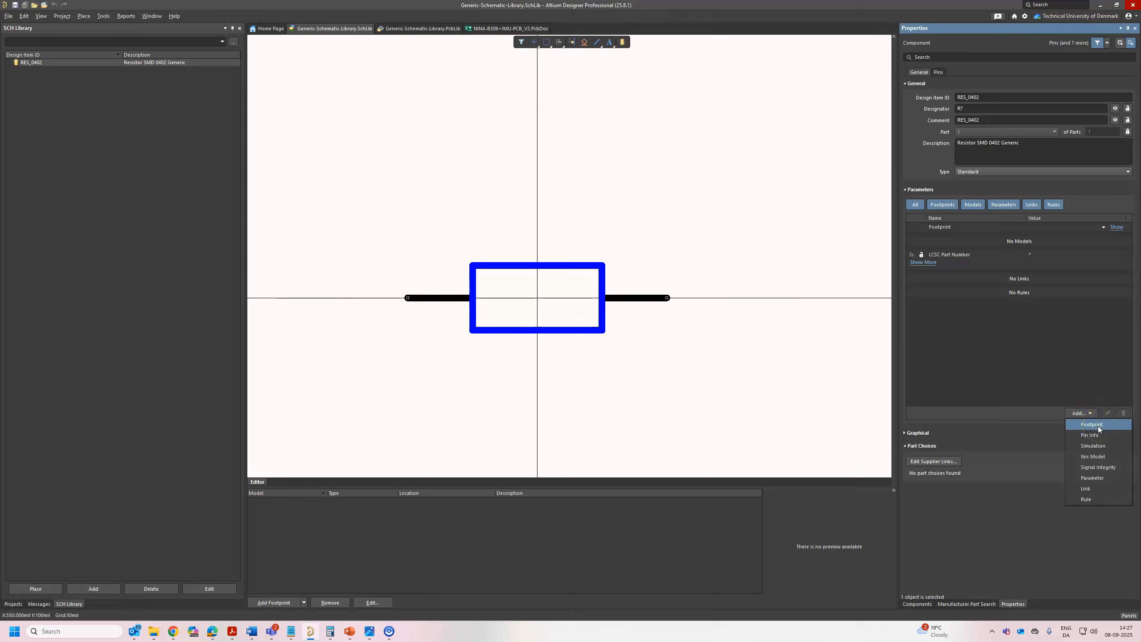
click(988, 229)
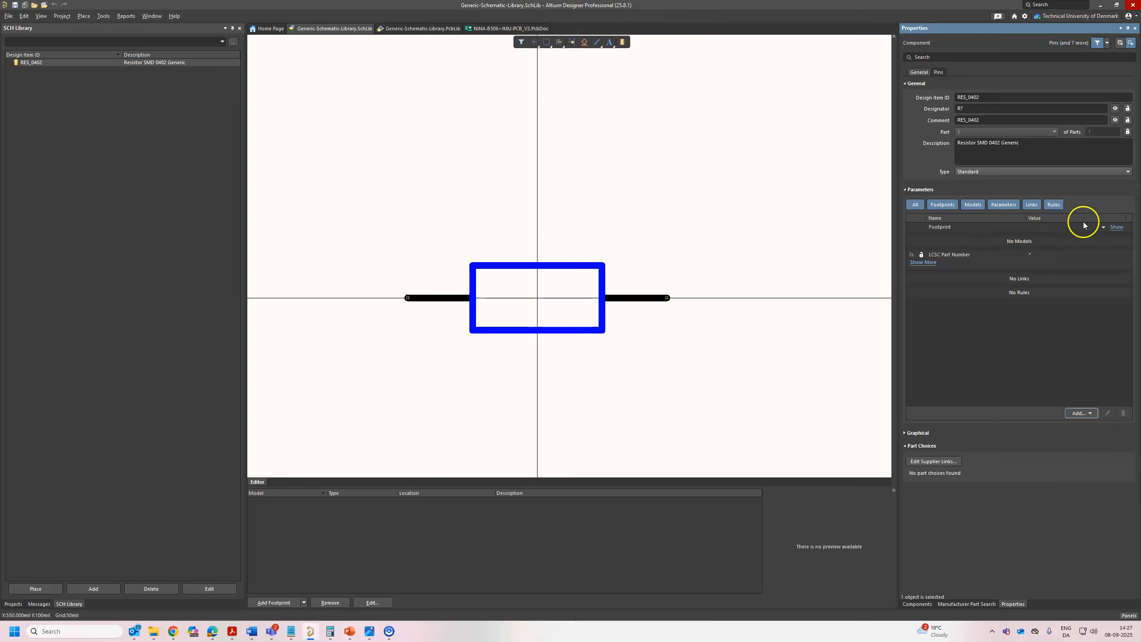
click(1117, 228)
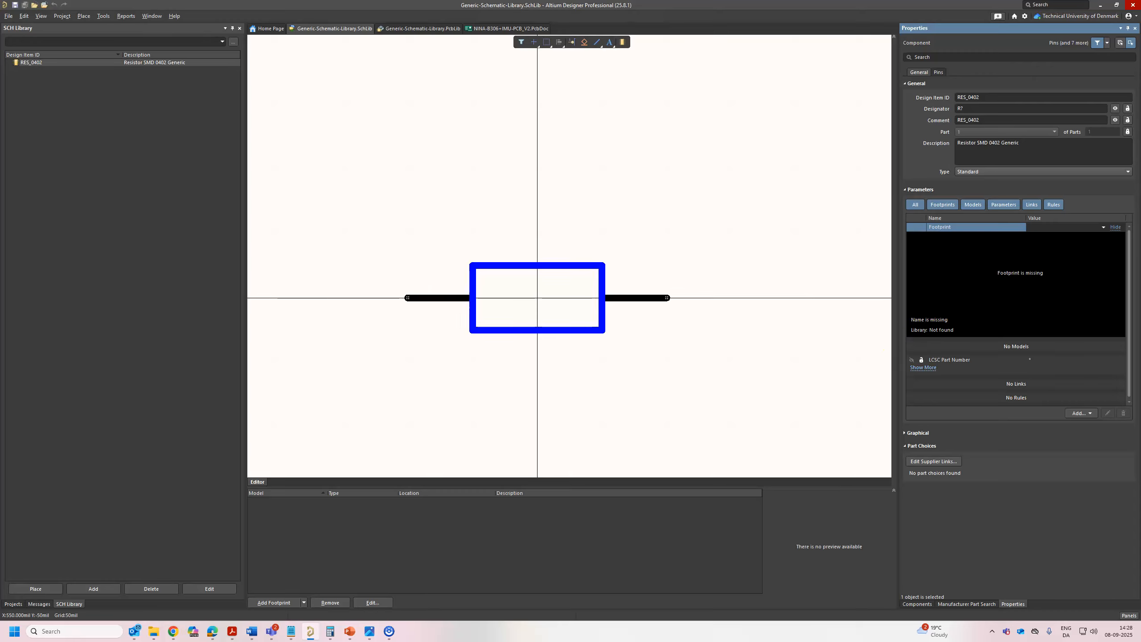
Step: Add the RES_0402 footprint from Generic-Schematic-Library.PcbLib to the resistor symbol and save the schematic library
click(1091, 415)
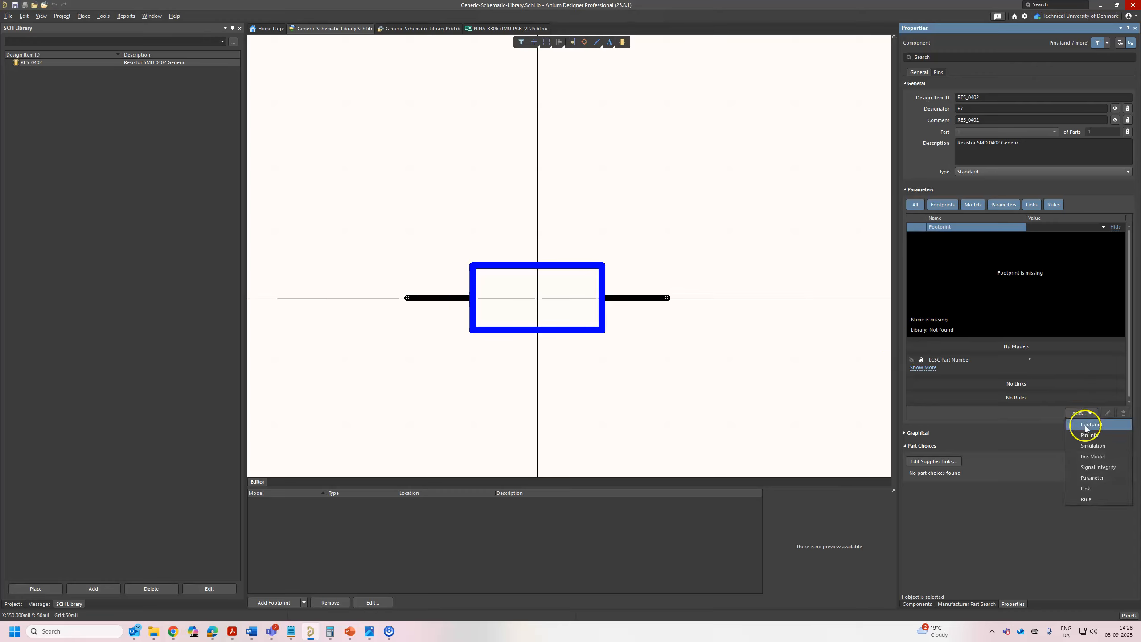
click(1085, 424)
click(620, 211)
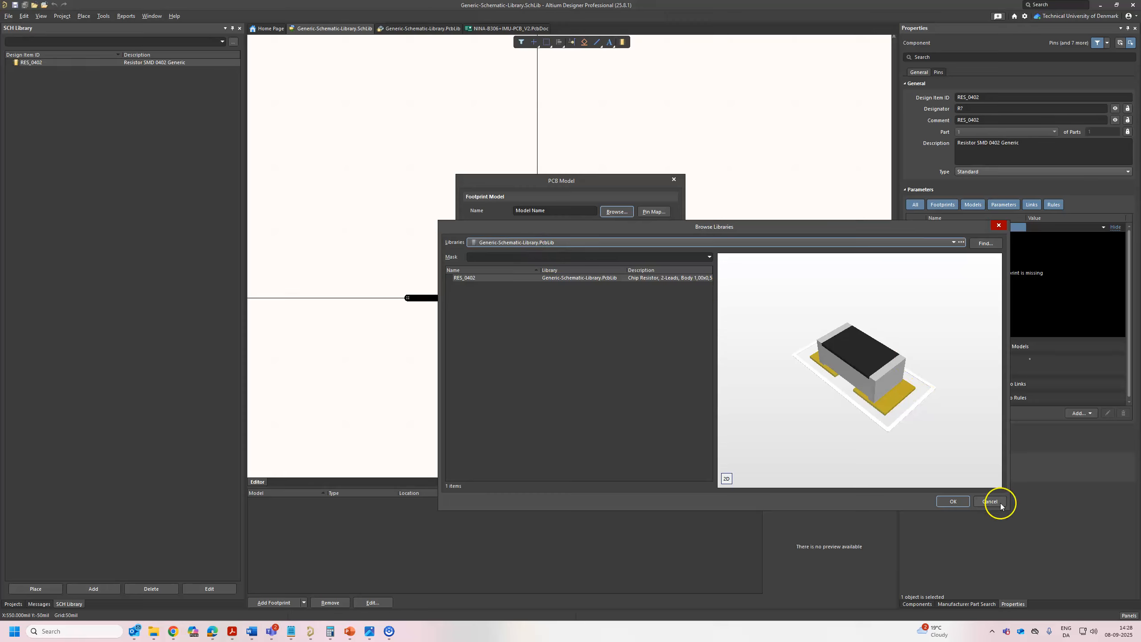
click(952, 500)
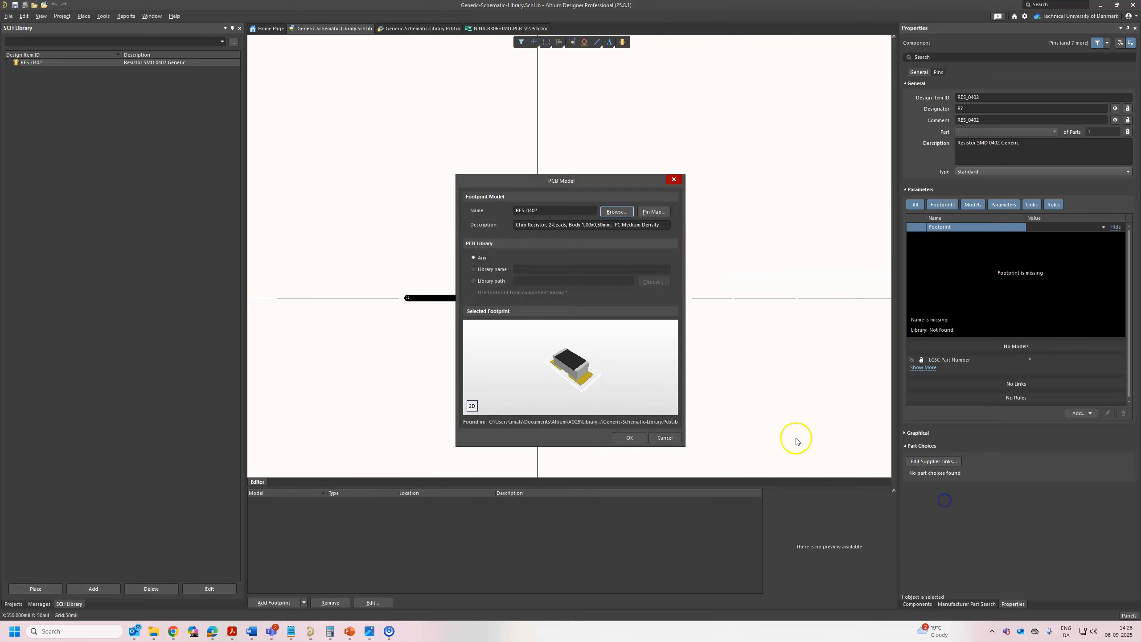
click(630, 438)
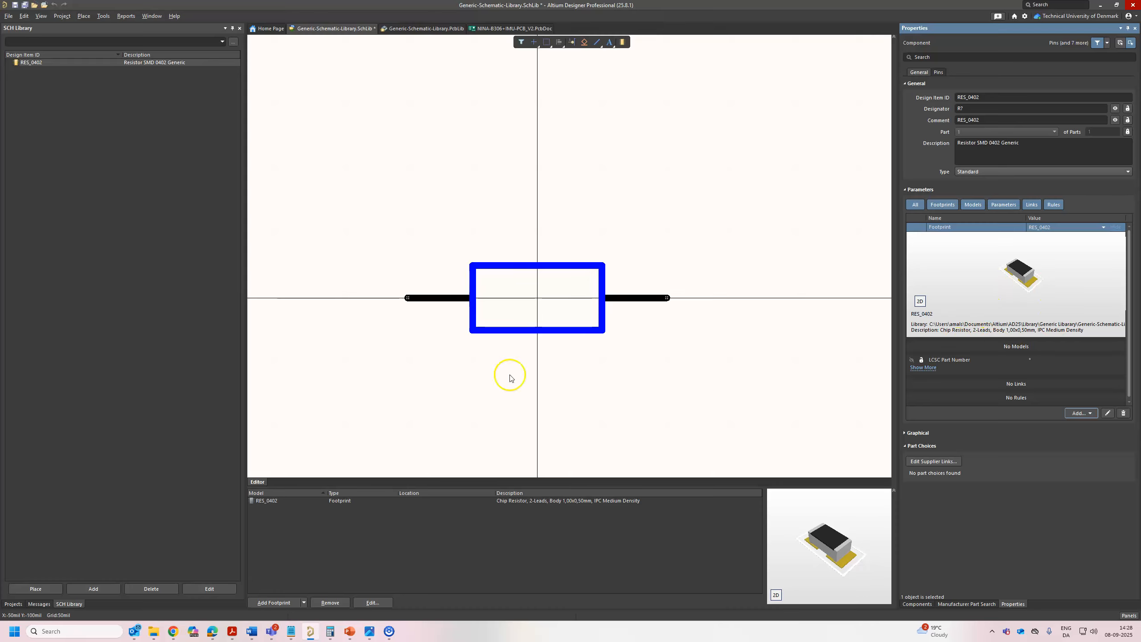
key(ctrl+s)
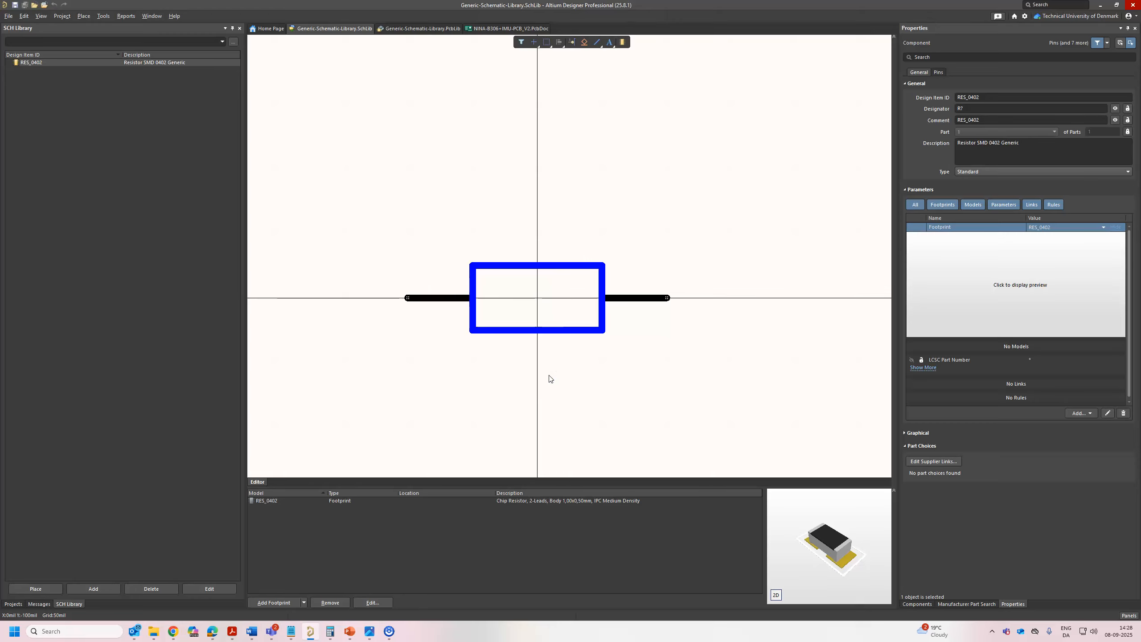
Step: Create an empty local PCB project named PCB_Project_2 in the default projects folder
click(13, 604)
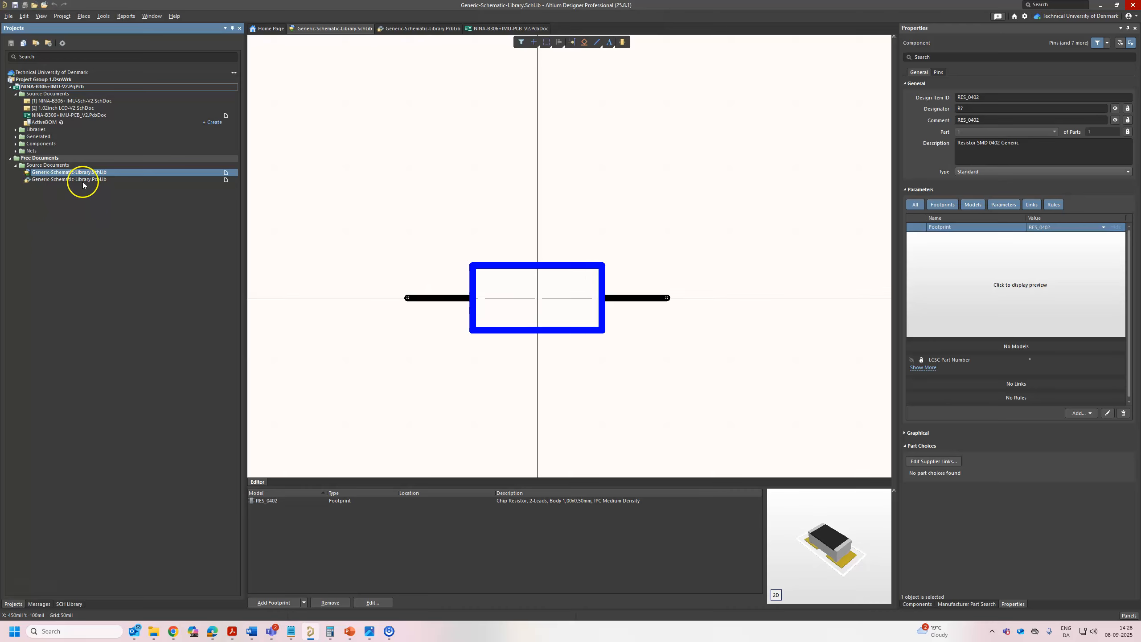
click(10, 88)
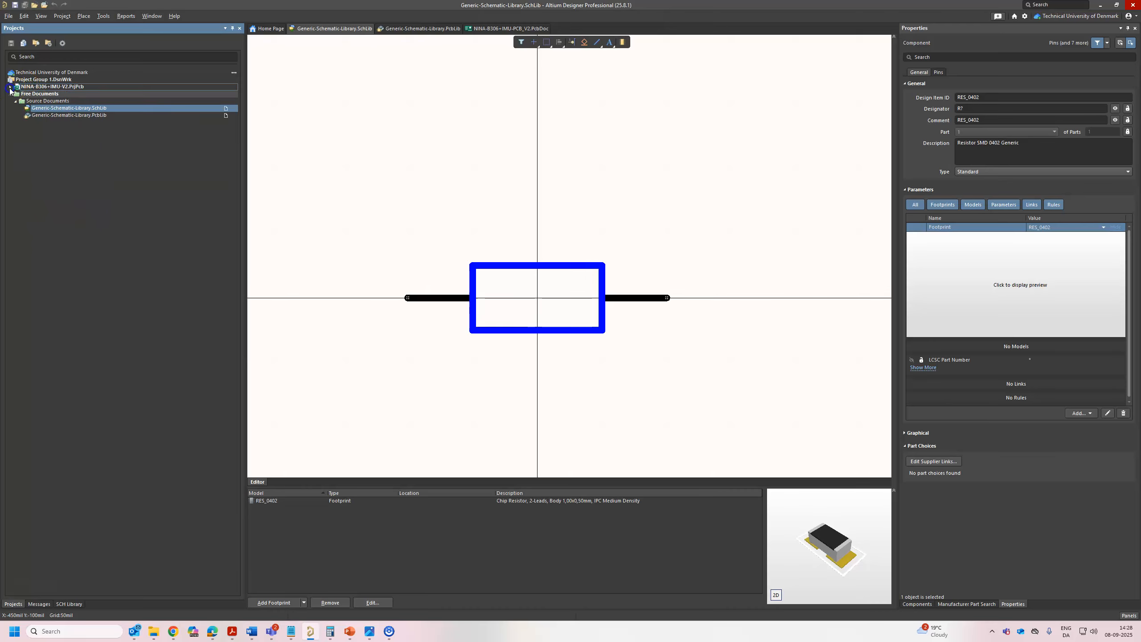
click(8, 17)
mouse_move(45, 38)
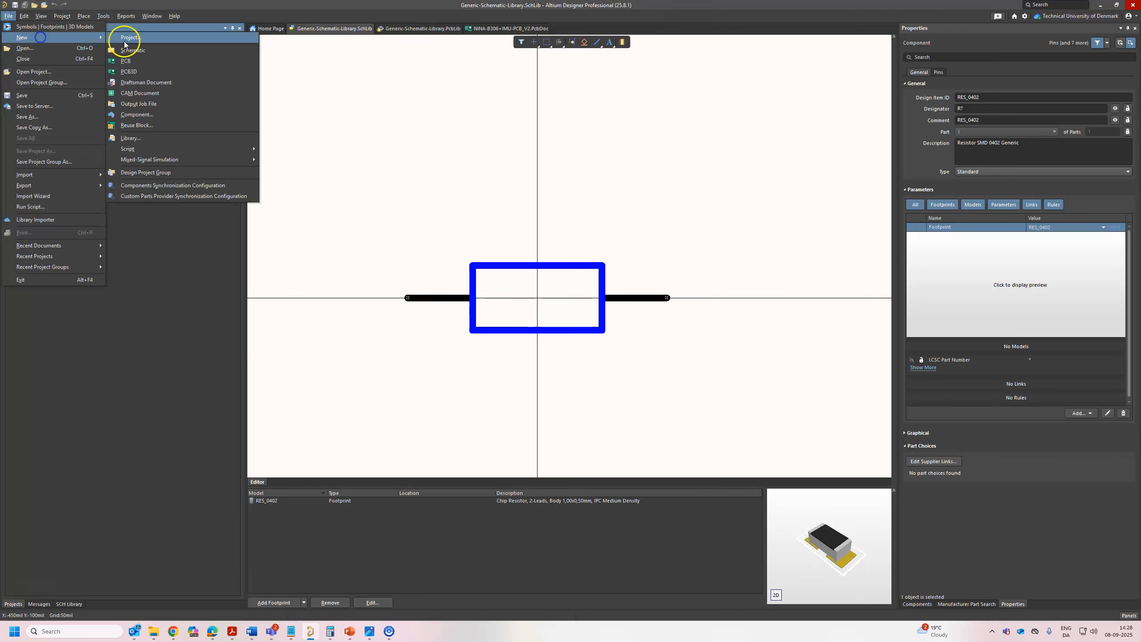
click(158, 43)
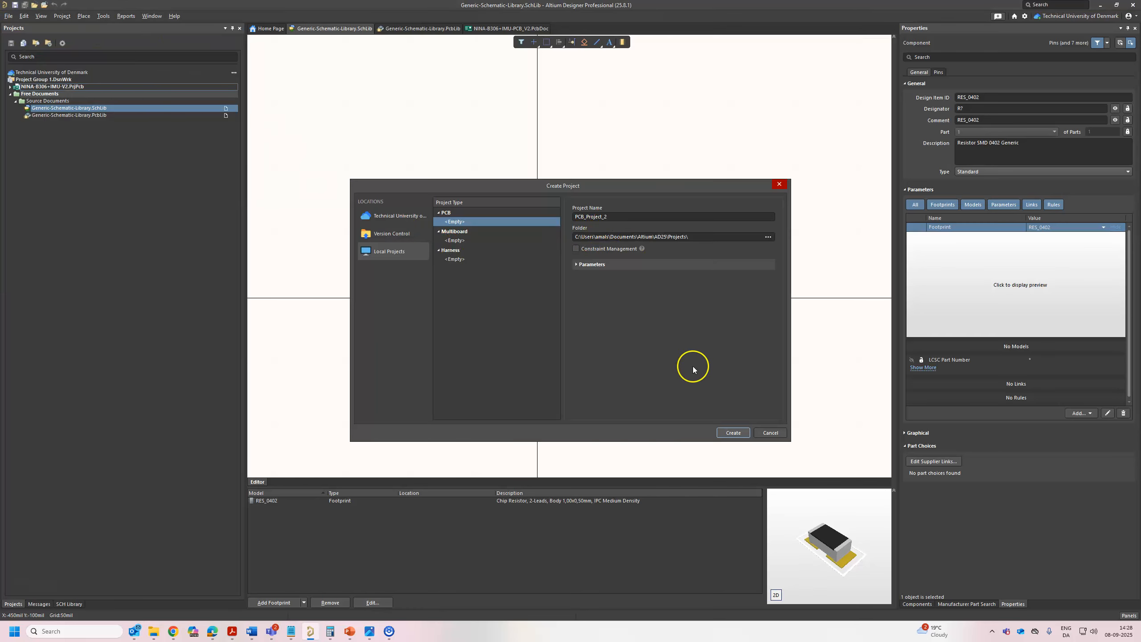
click(741, 434)
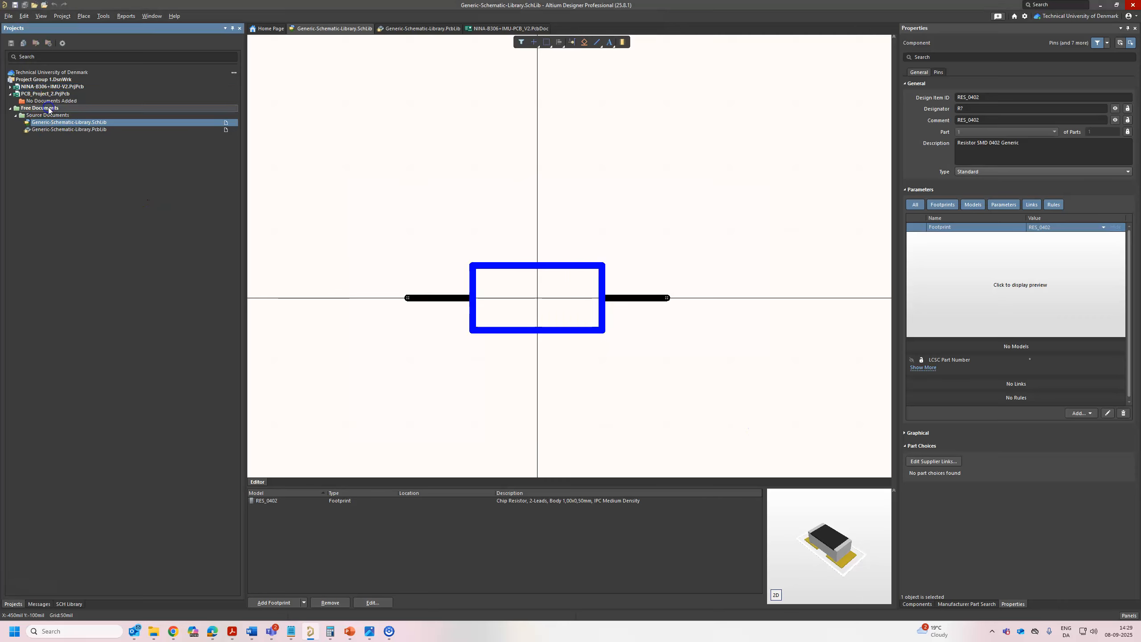
Step: Add a new schematic to PCB_Project_2 and save it as Sheet1.SchDoc in the project folder
right_click(43, 93)
click(98, 125)
click(196, 124)
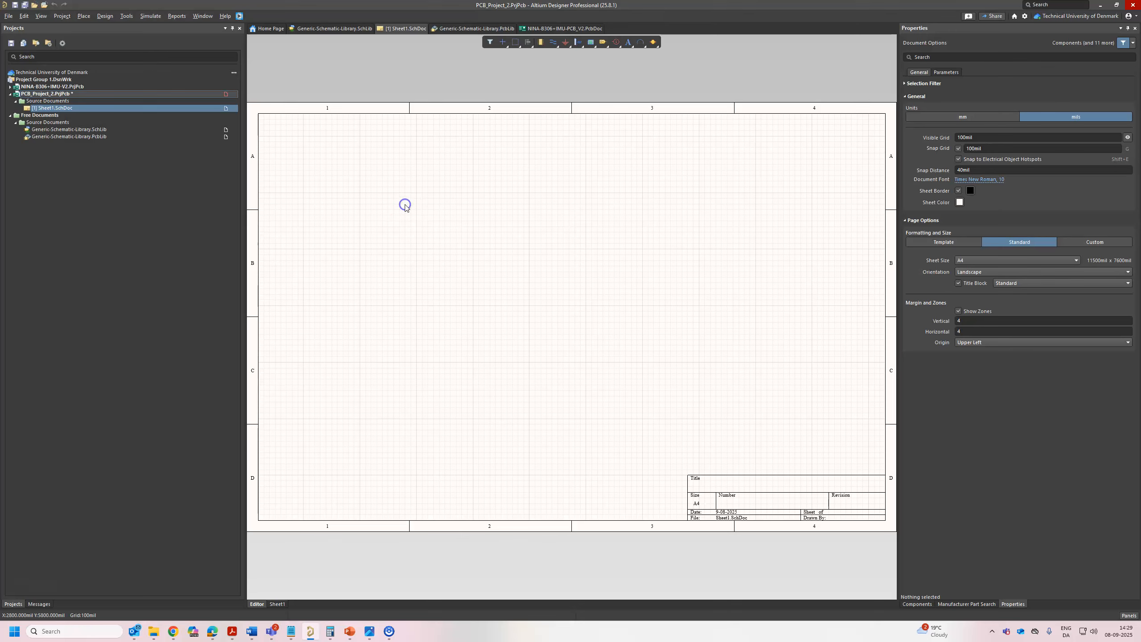
key(ctrl+s)
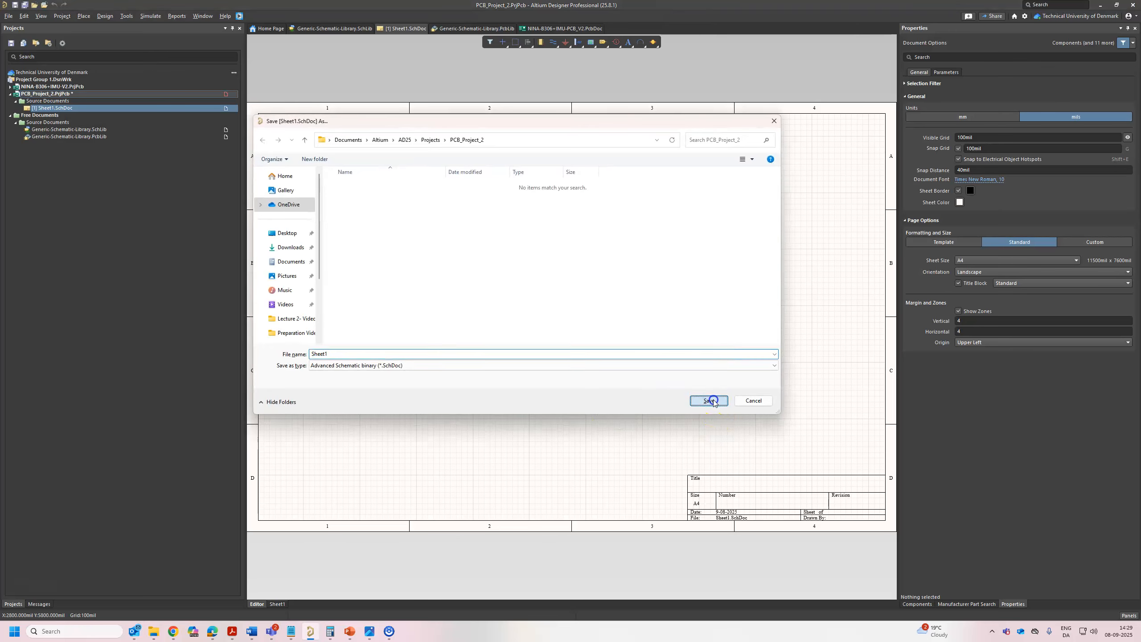
click(709, 400)
Step: Add a new PCB document to PCB_Project_2 and save it as PCB1.PcbDoc in the project folder
right_click(57, 94)
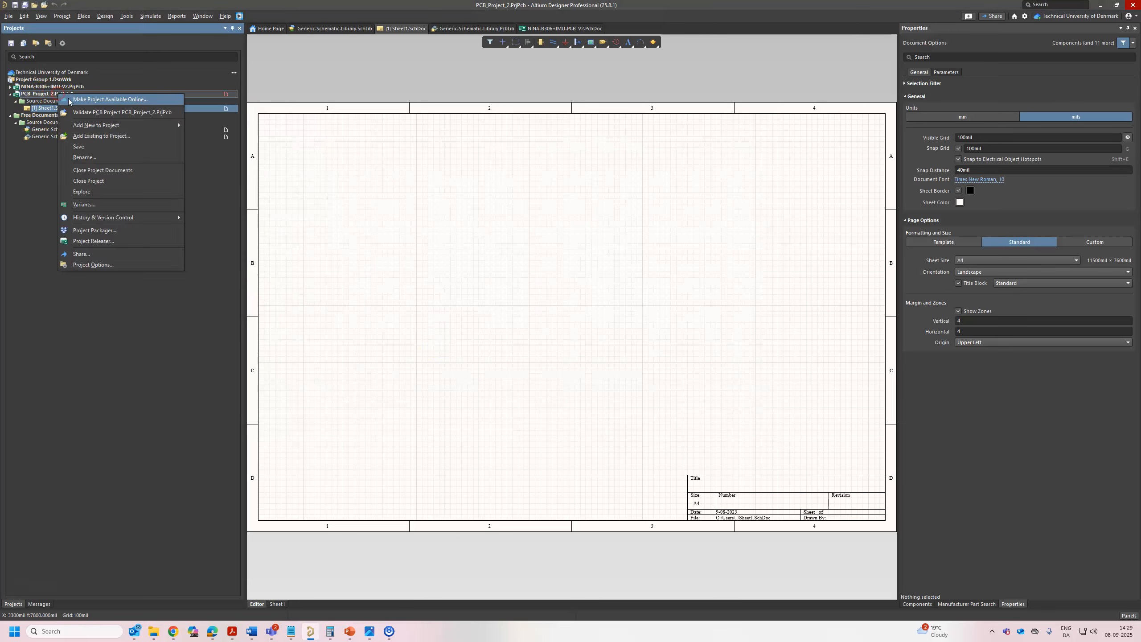
click(134, 125)
click(235, 139)
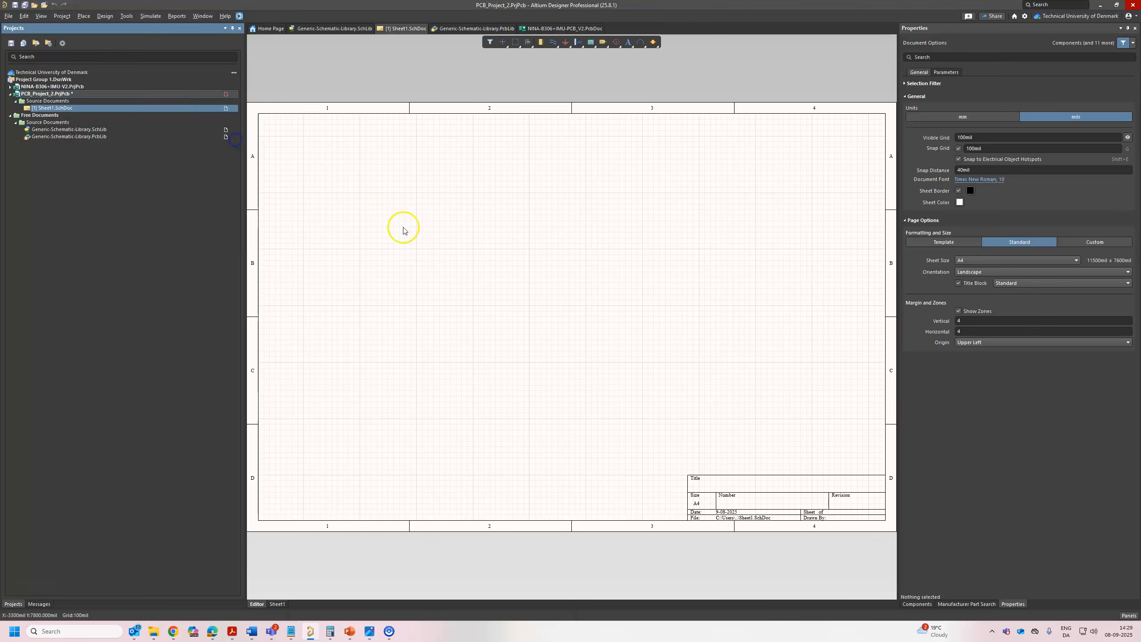
key(ctrl+s)
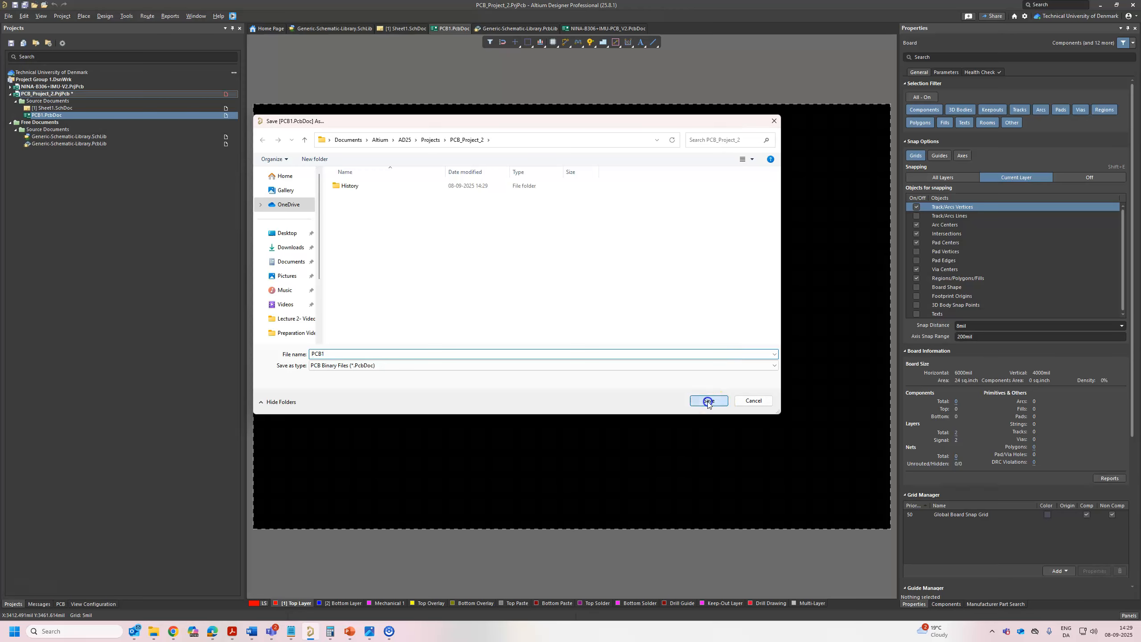
click(709, 400)
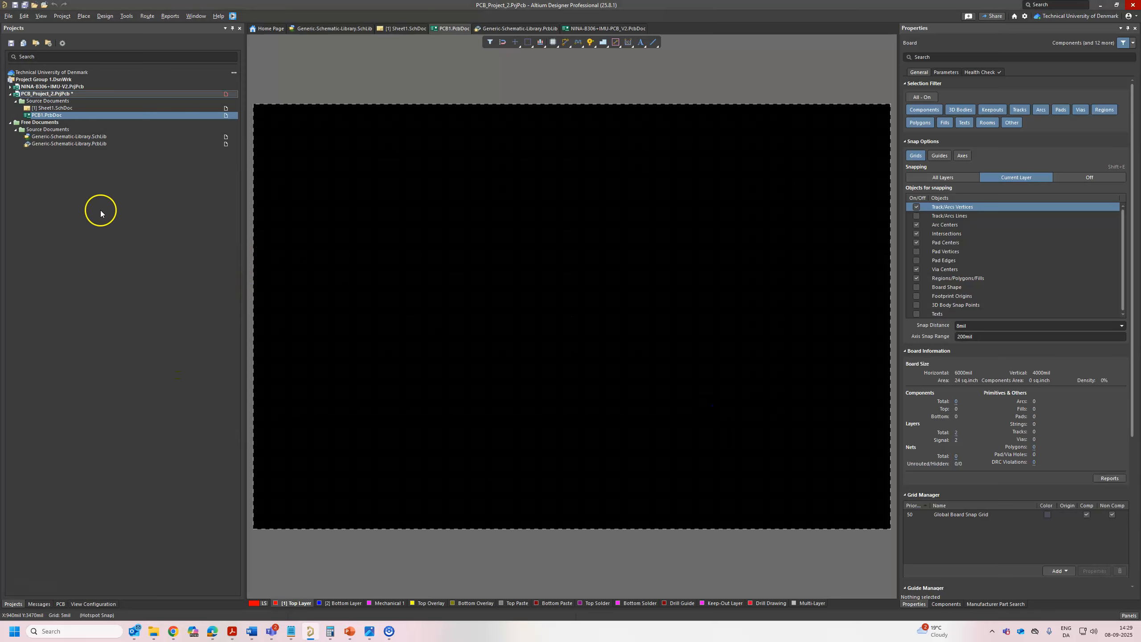
Step: Return to Sheet1.SchDoc and check which component libraries are available for placing parts
click(60, 109)
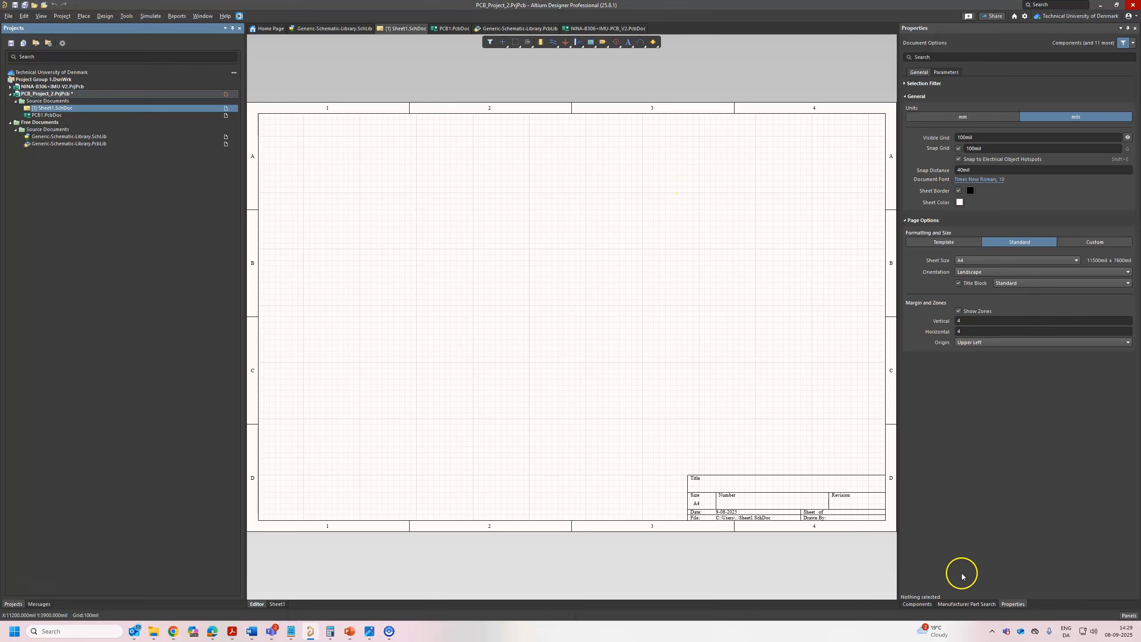
click(918, 604)
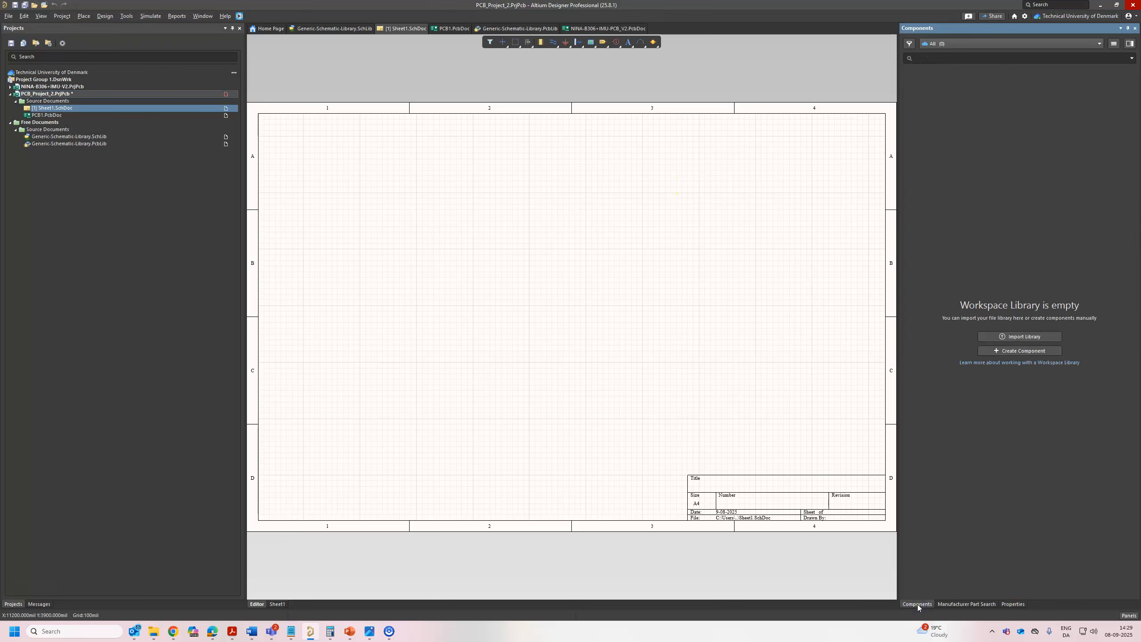
click(986, 45)
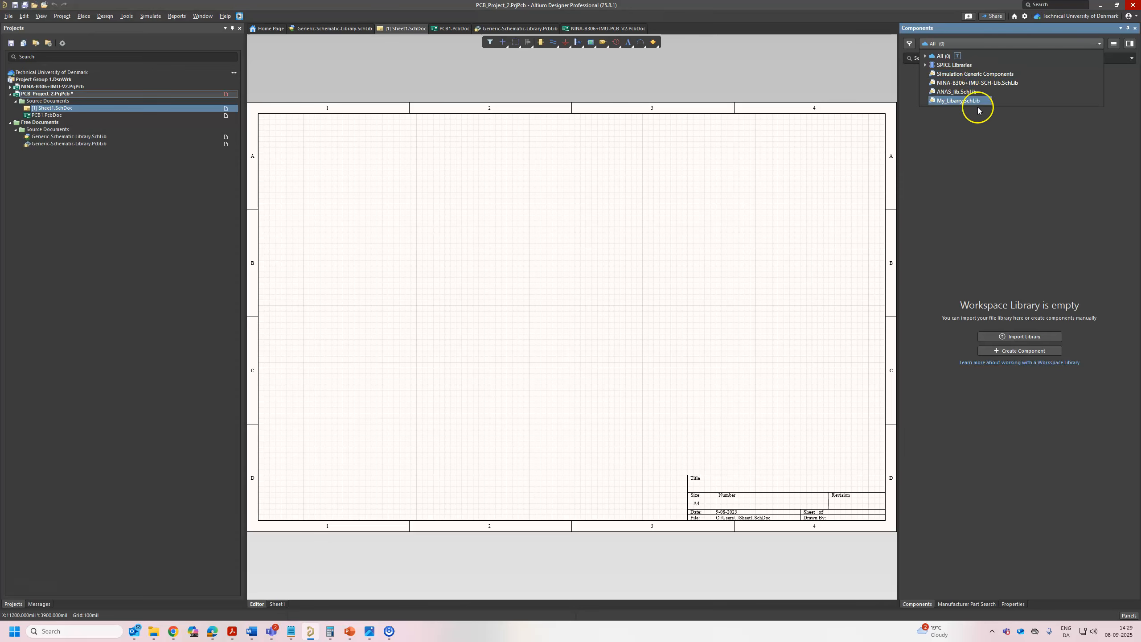
click(1046, 212)
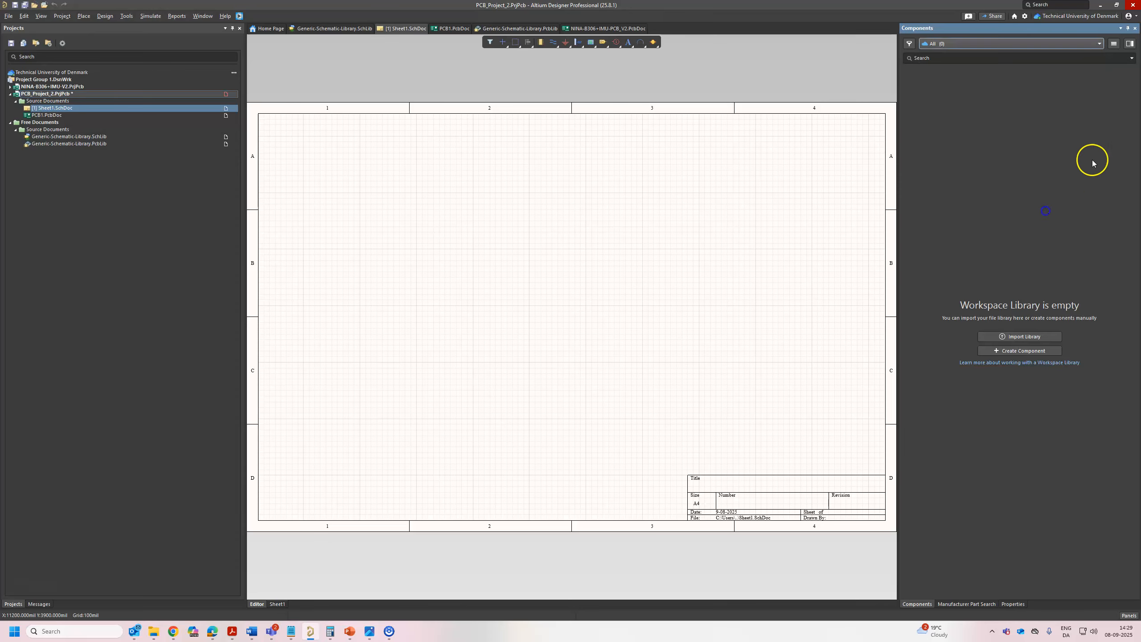
Step: Install Generic-Schematic-Library.PcbLib and Generic-Schematic-Library.SchLib from the Generic Libarary folder as available file-based libraries
click(1115, 44)
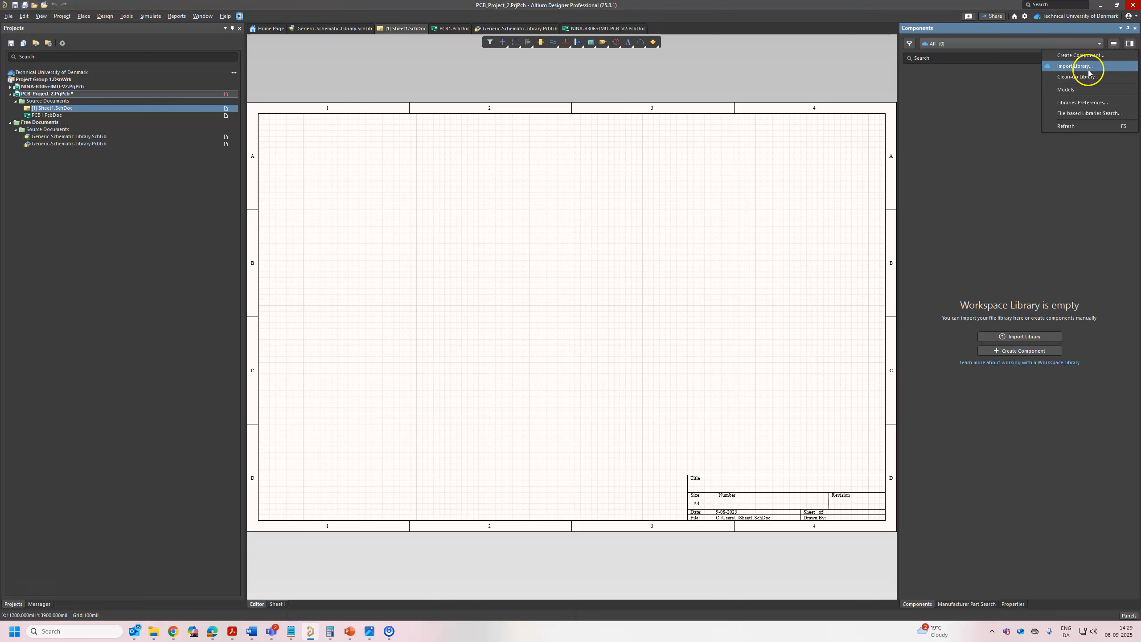
click(1079, 103)
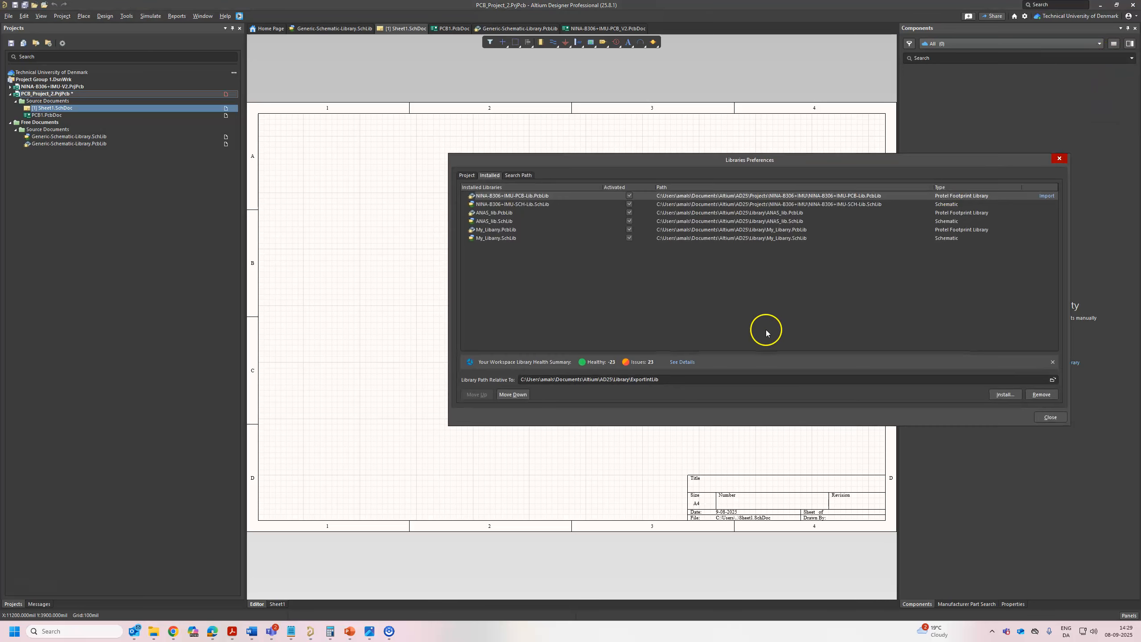
click(1007, 395)
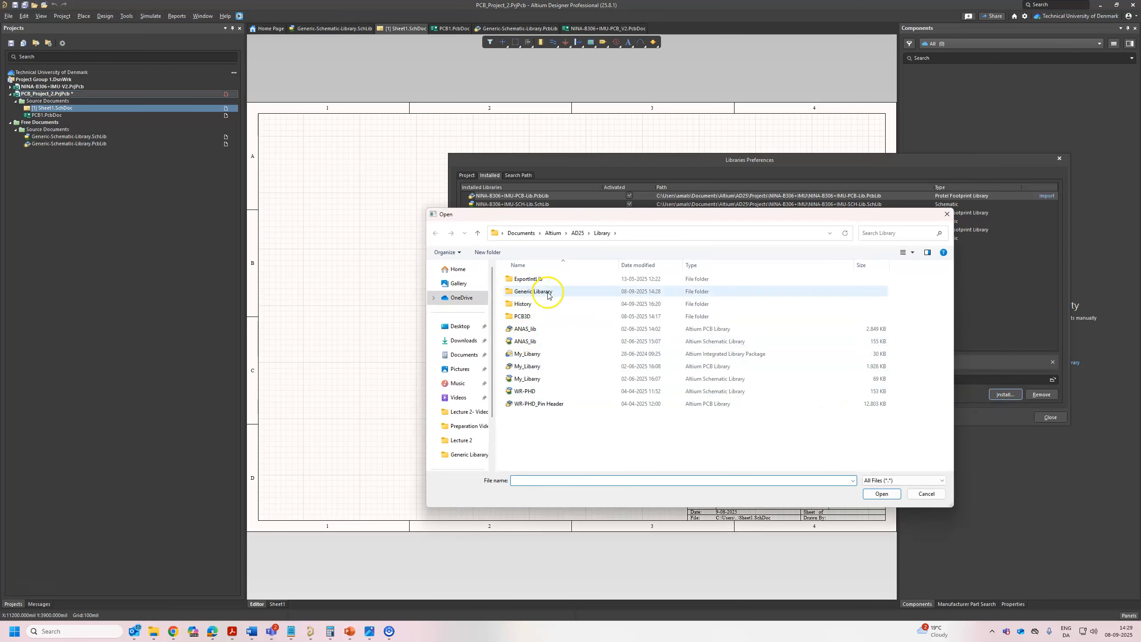
double_click(539, 292)
click(557, 293)
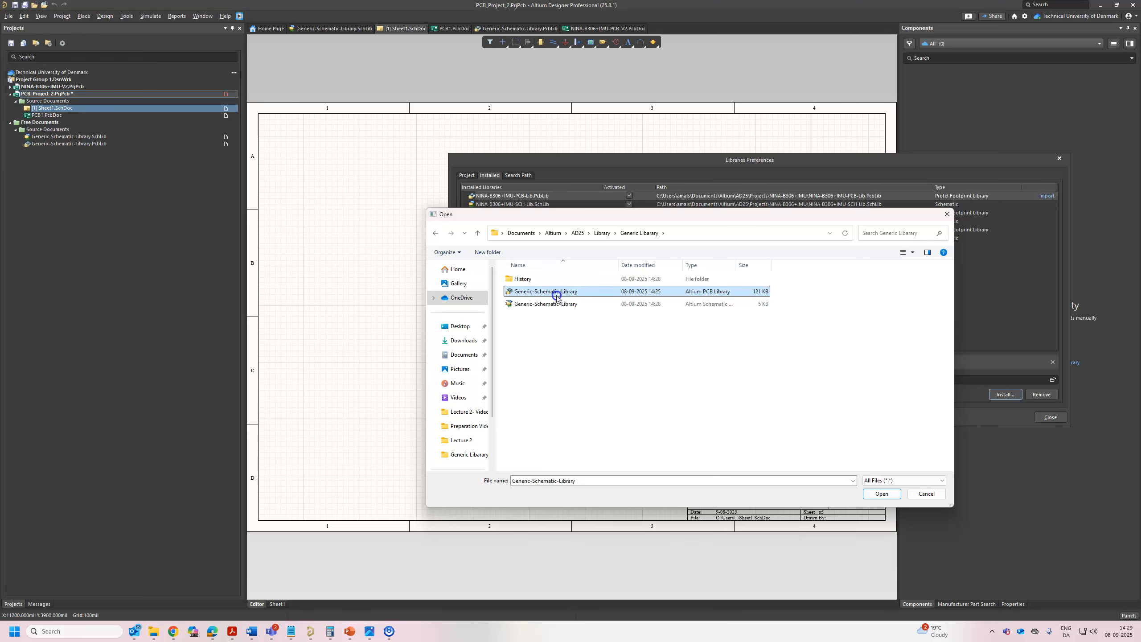
shift+click(564, 307)
click(881, 493)
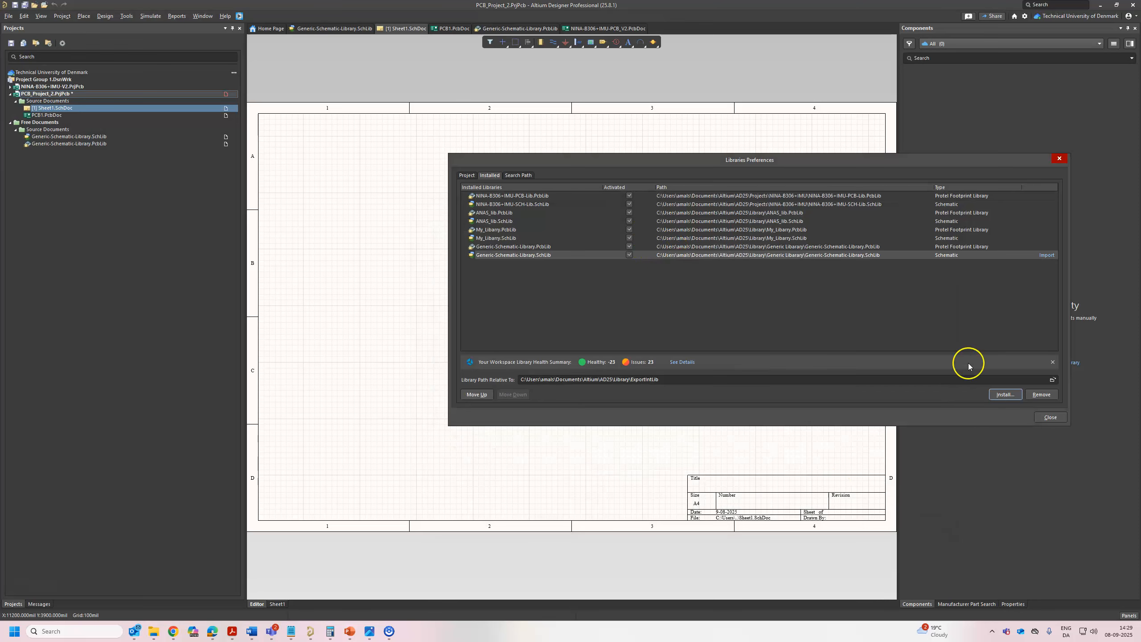
click(1050, 418)
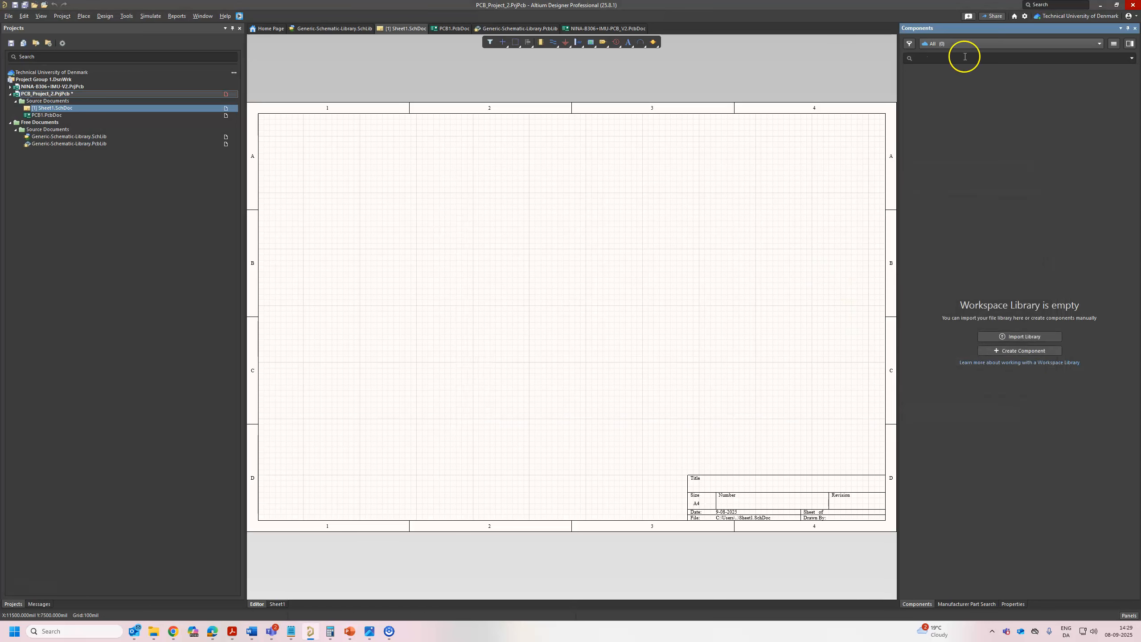
Step: Place one RES_0402 resistor from Generic-Schematic-Library.SchLib near the middle of the schematic sheet
click(969, 45)
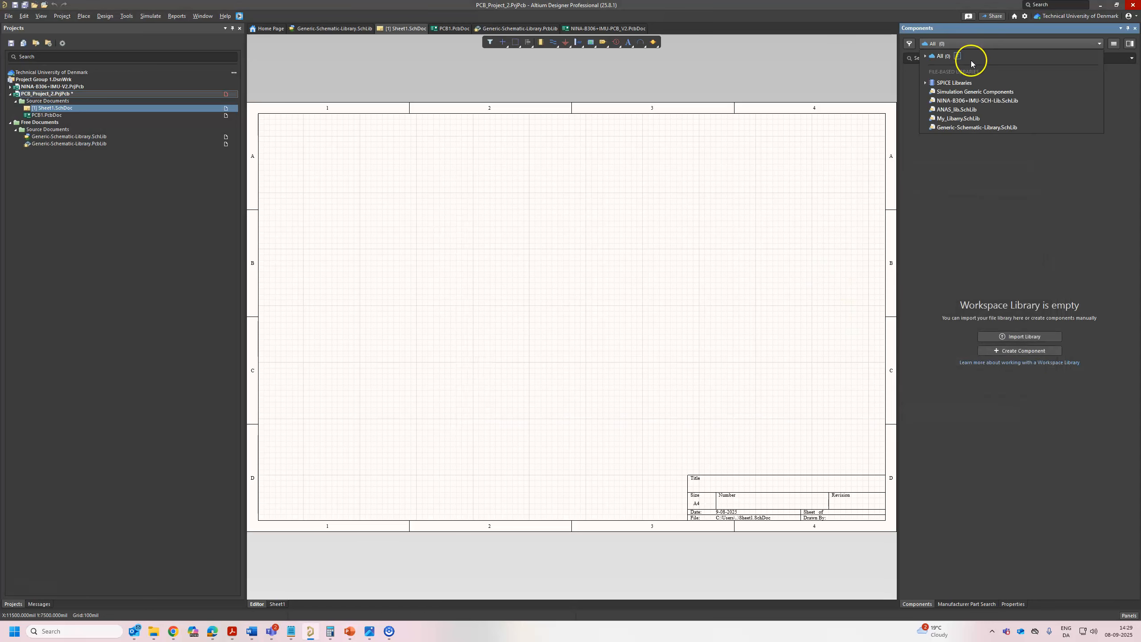
click(976, 127)
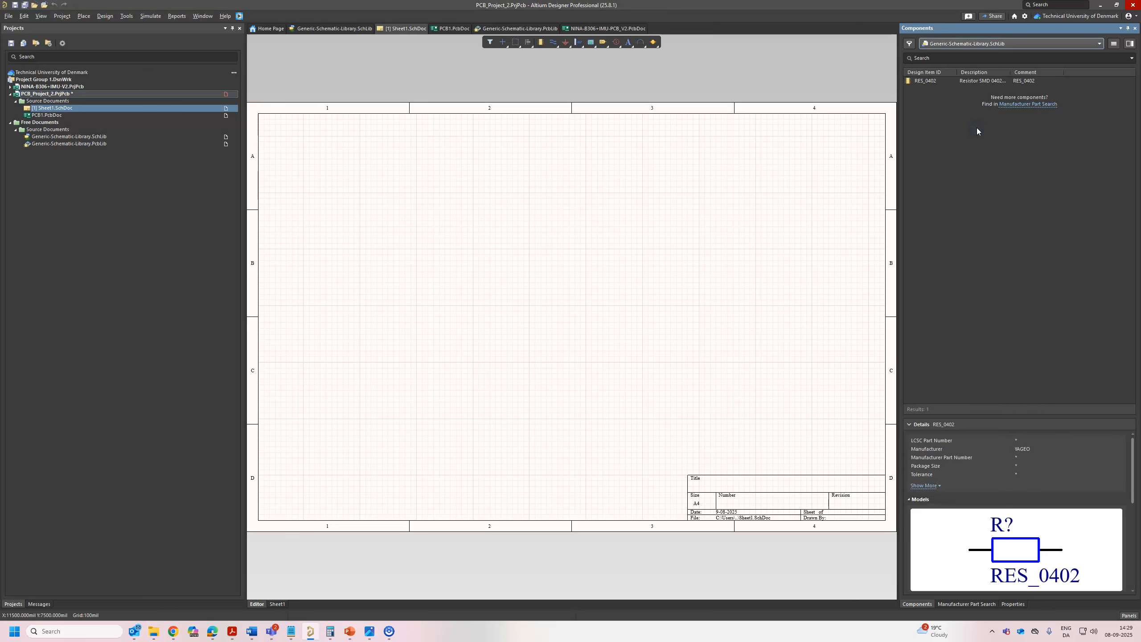
click(944, 82)
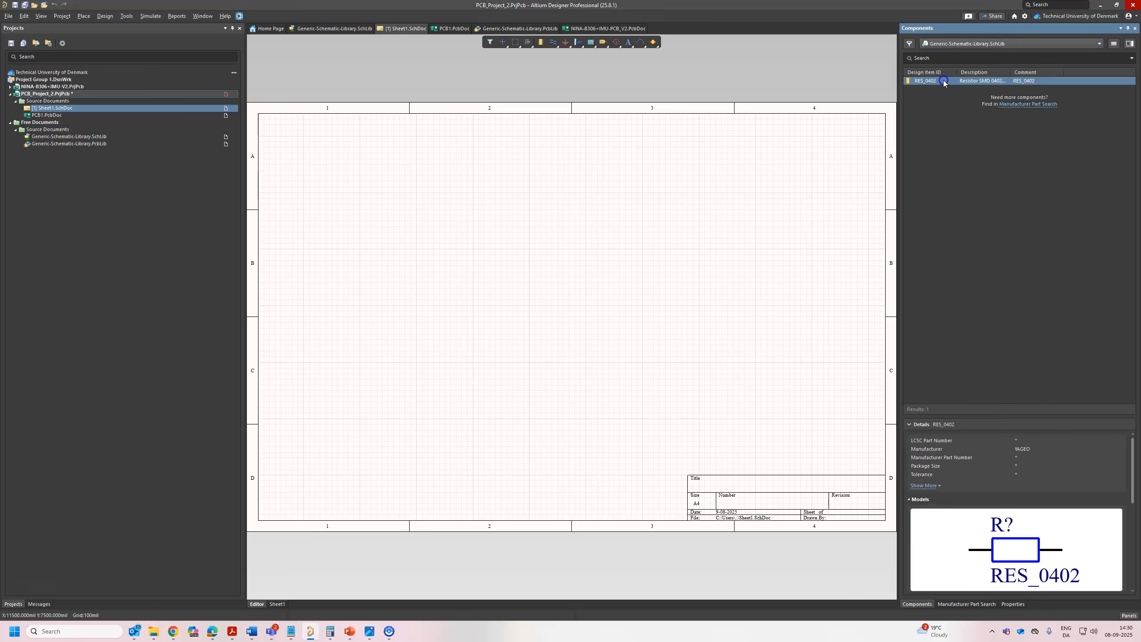
double_click(976, 82)
click(535, 276)
right_click(468, 296)
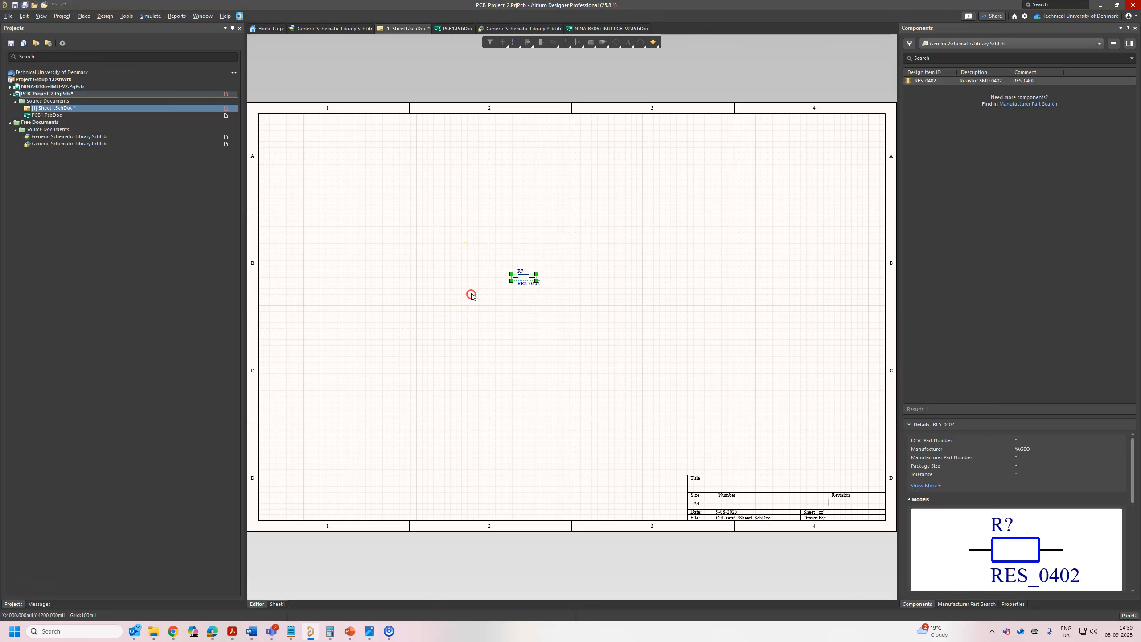
Step: Set the placed resistor's comment to 1K and its designator to R1
ctrl+scroll(500, 273, up, 5)
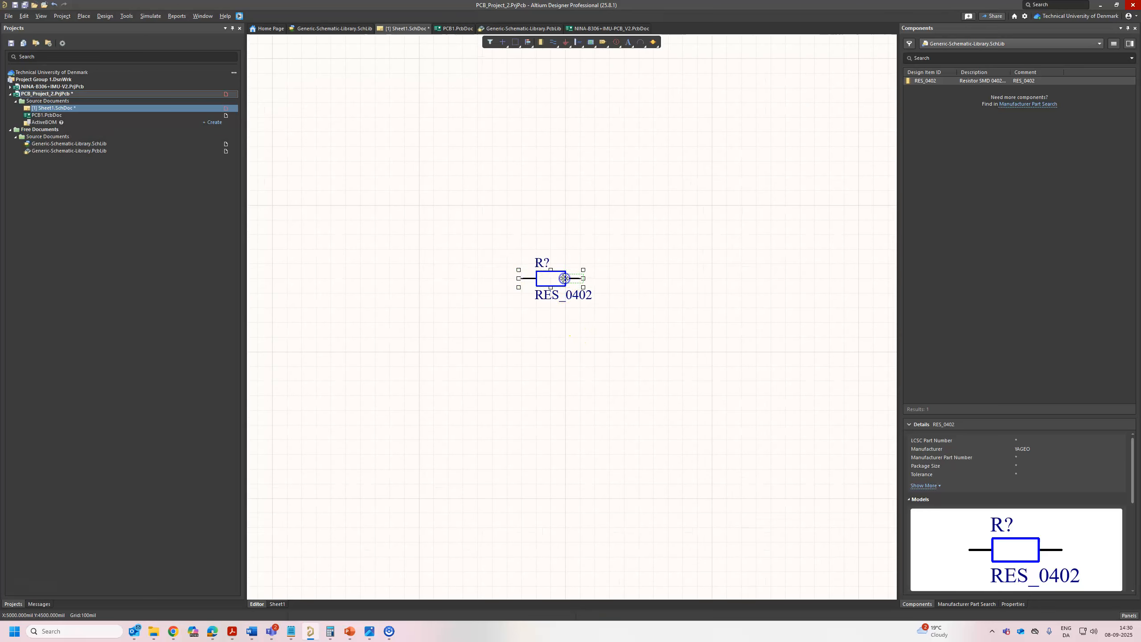
click(552, 287)
click(583, 349)
click(1023, 605)
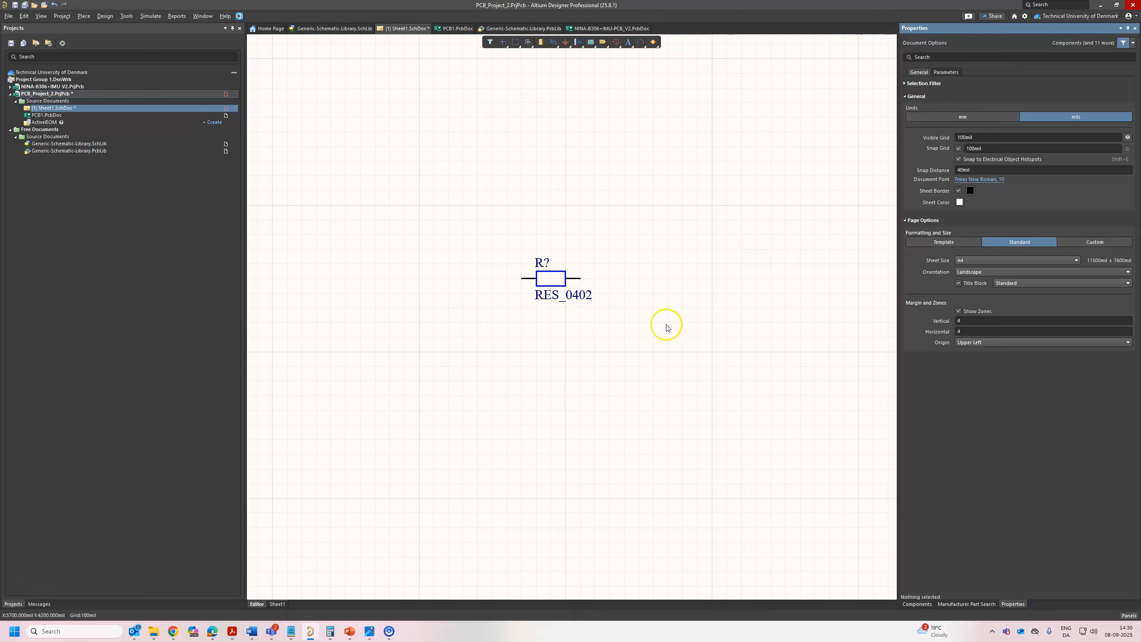
click(557, 279)
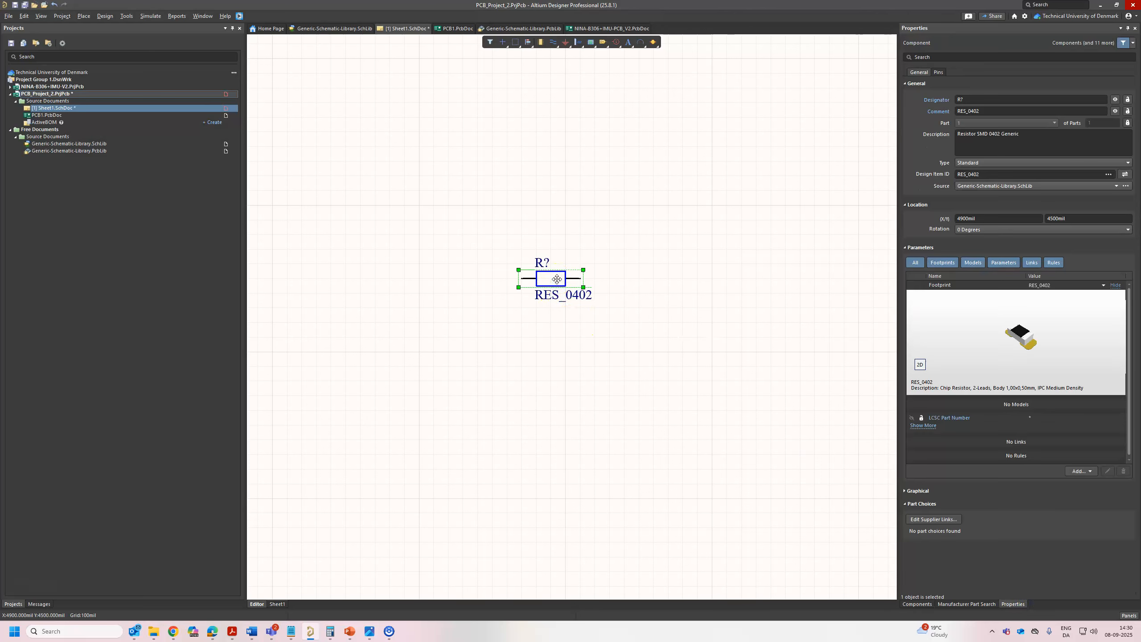
click(988, 111)
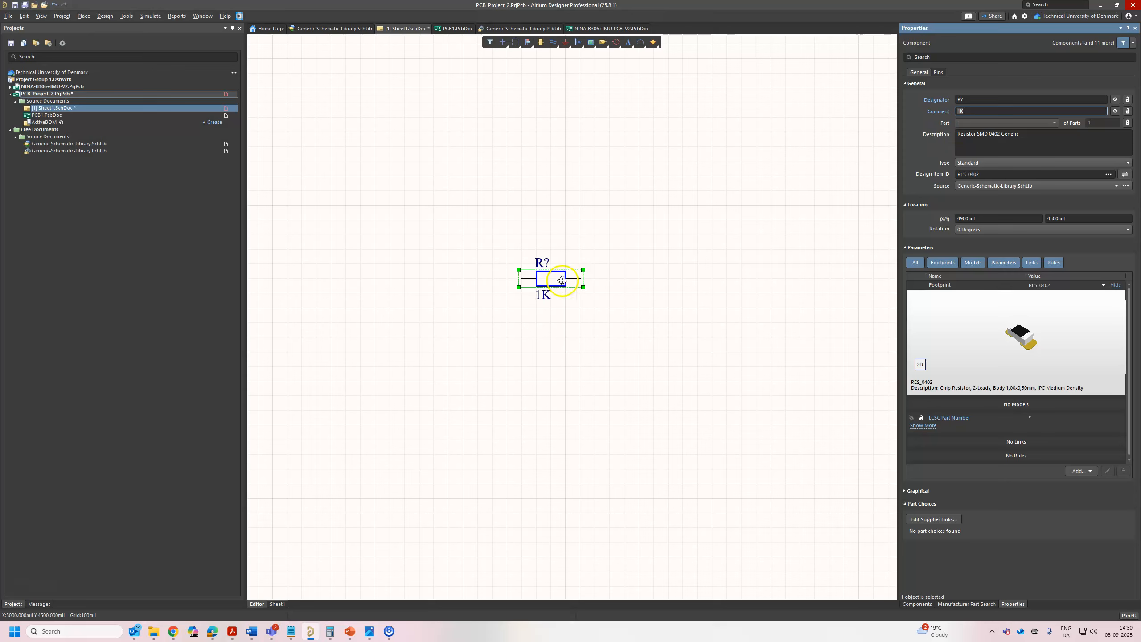
click(997, 98)
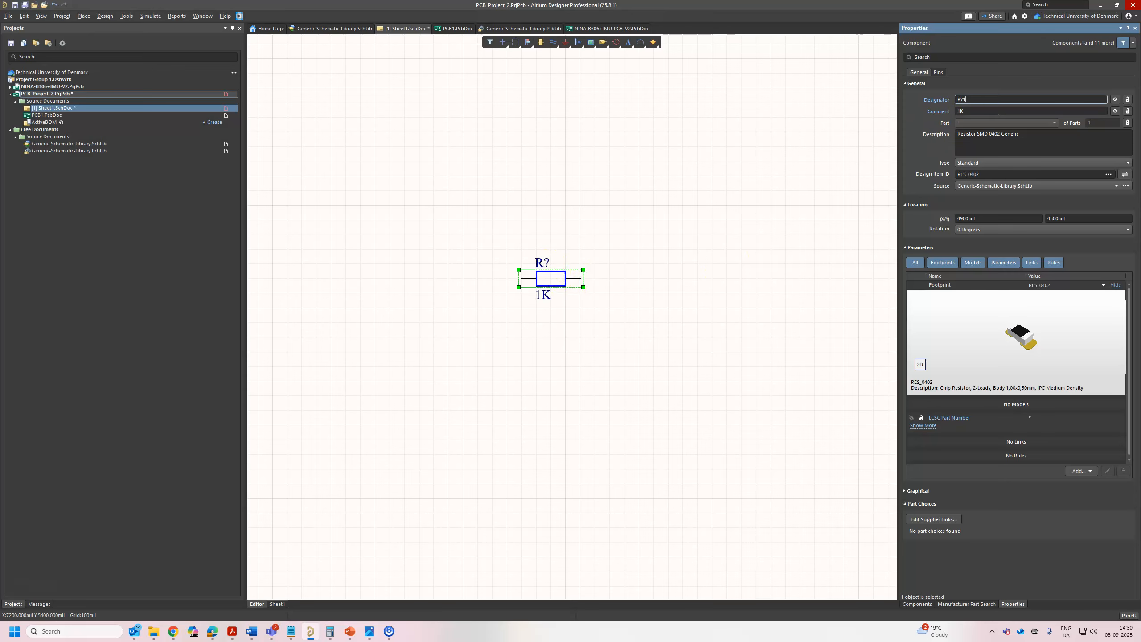
click(628, 395)
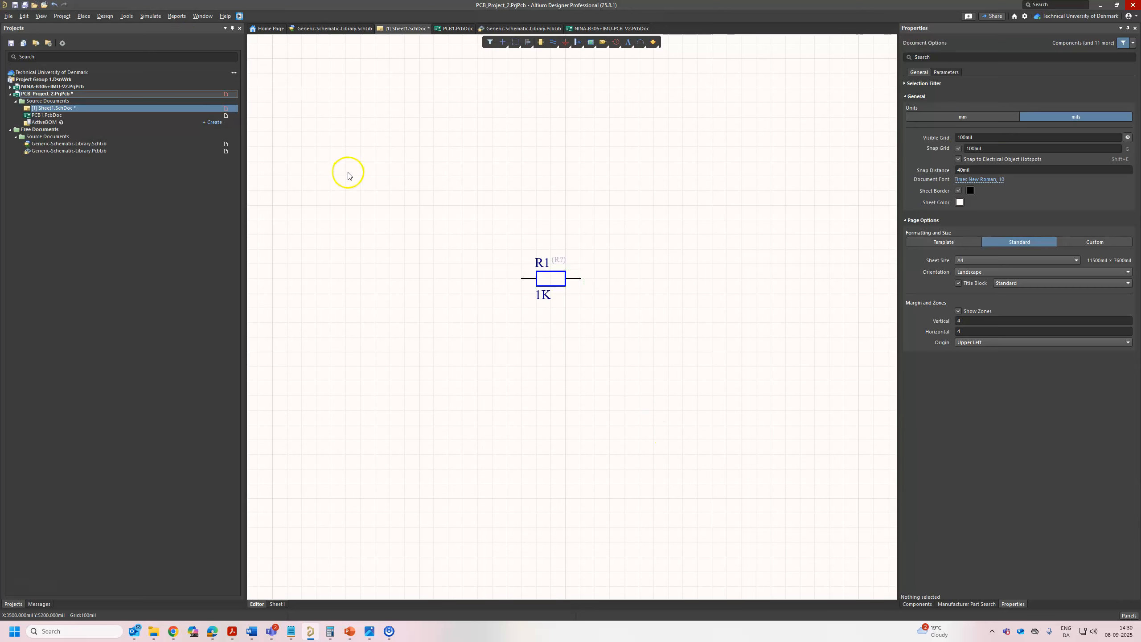
Step: Update PCB1.PcbDoc from the schematic, validating and executing the changes that add R1 and the Sheet1 component class
click(105, 17)
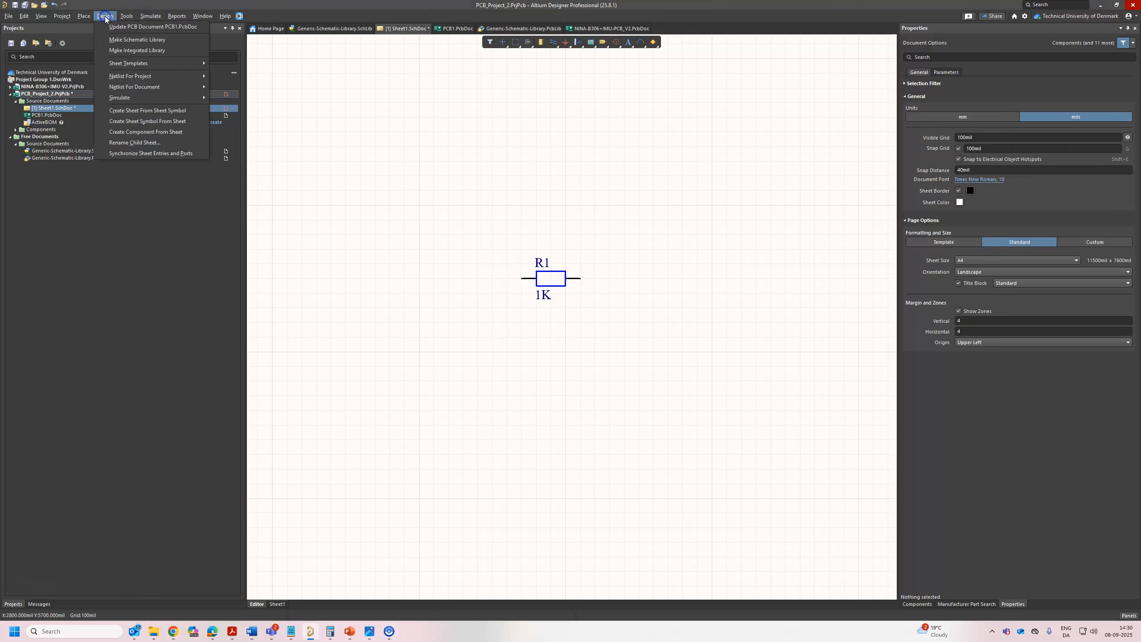
click(118, 27)
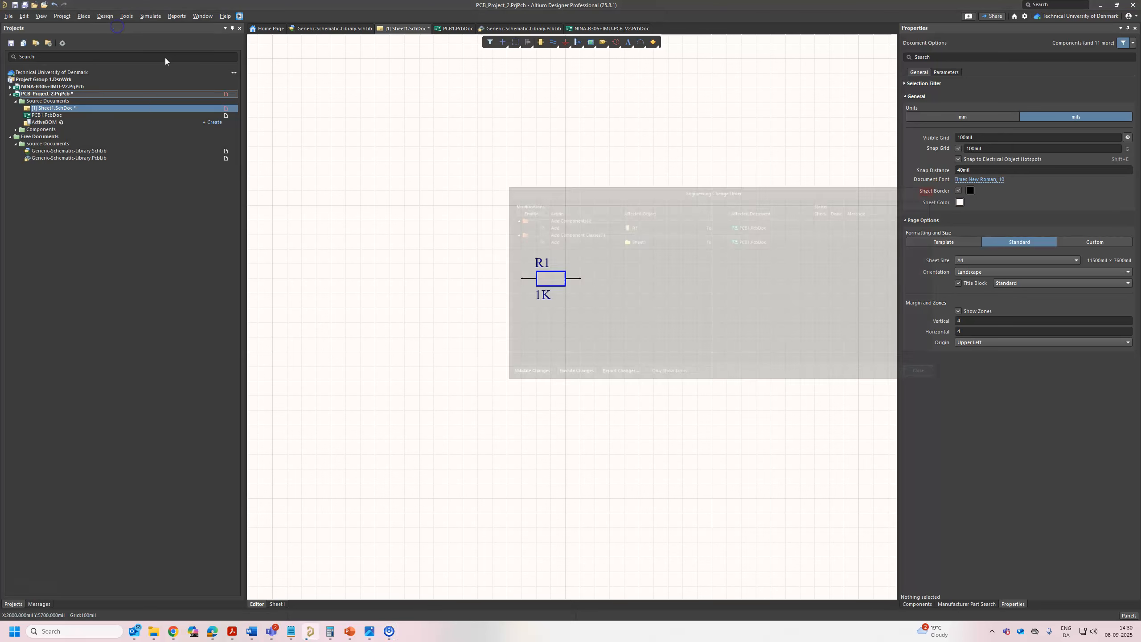
click(508, 382)
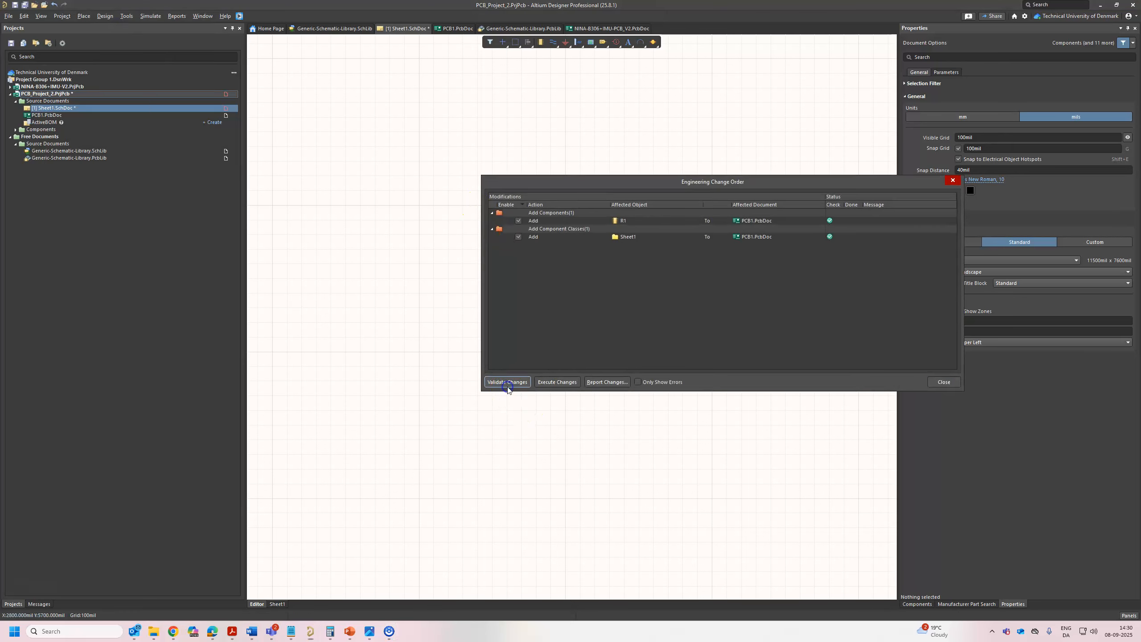
click(558, 383)
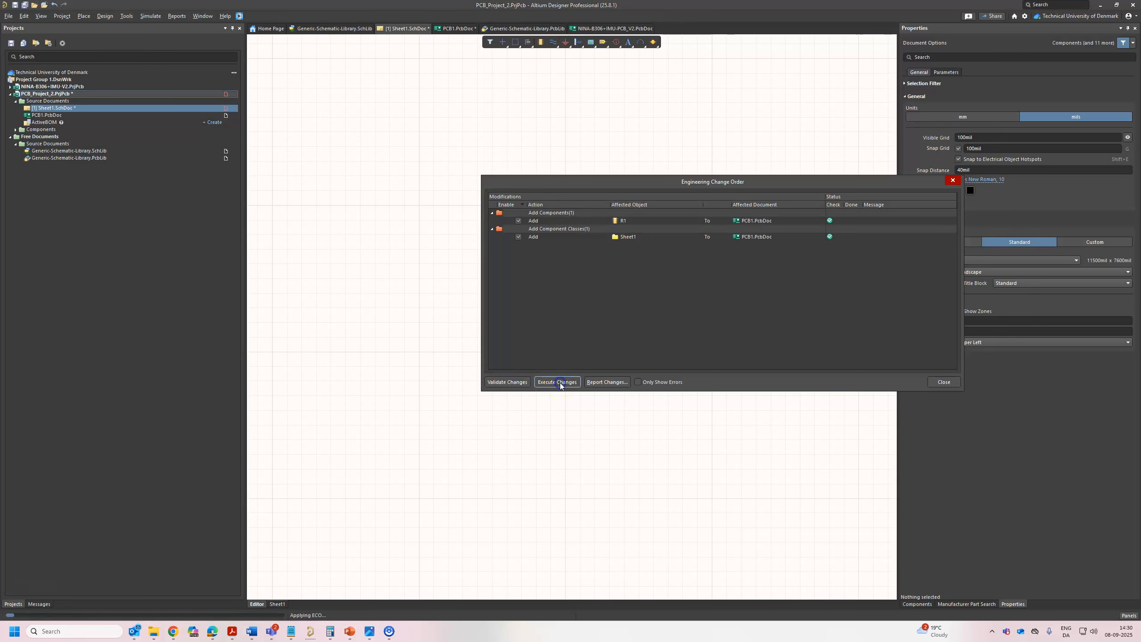
click(941, 382)
Step: Move the R1 footprint from outside the board outline onto the board, near its lower-right corner
ctrl+scroll(777, 380, down, 2)
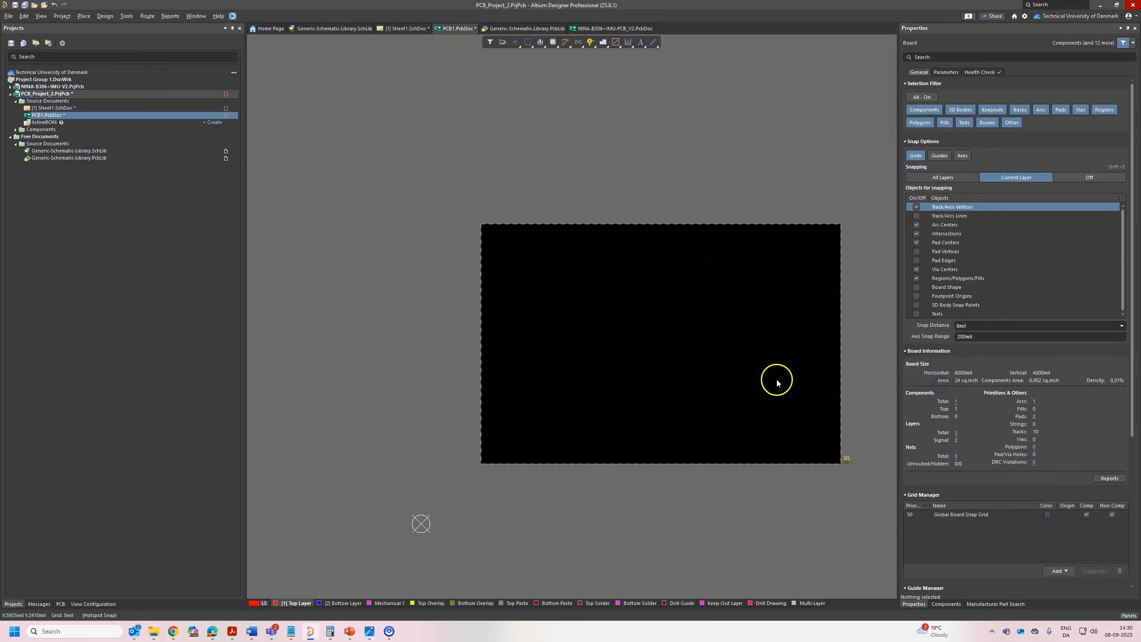
right_drag(778, 380, 632, 331)
ctrl+scroll(717, 408, up, 4)
ctrl+scroll(694, 415, up, 2)
drag(670, 413, 337, 210)
ctrl+scroll(337, 291, down, 3)
right_drag(272, 296, 475, 318)
ctrl+scroll(543, 222, up, 3)
drag(523, 312, 375, 199)
ctrl+scroll(364, 258, up, 2)
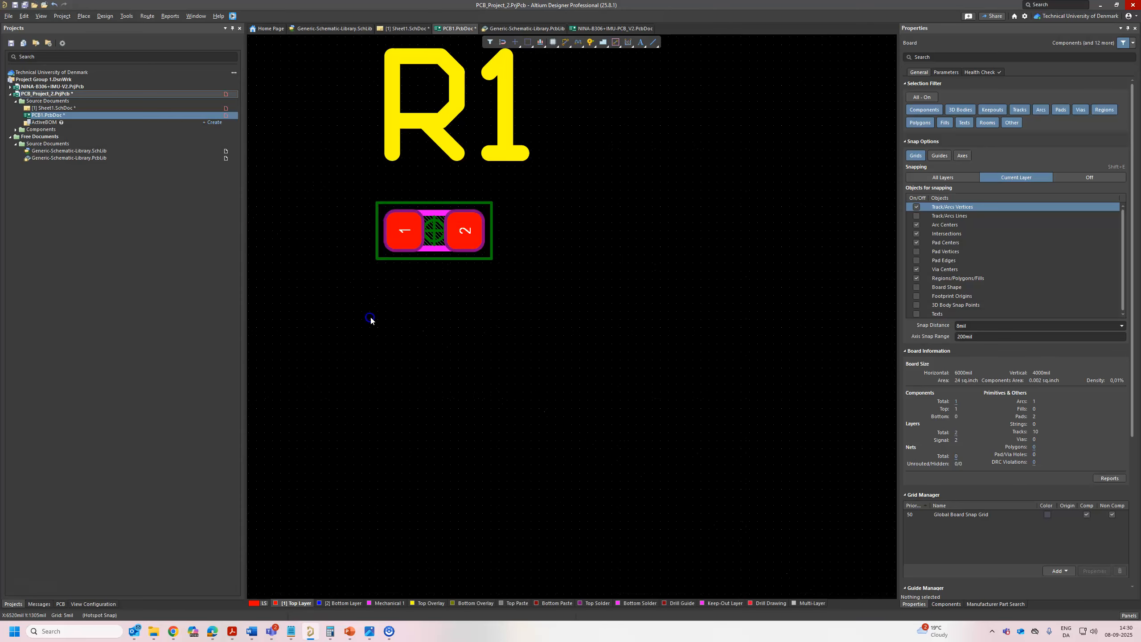
ctrl+scroll(449, 422, down, 1)
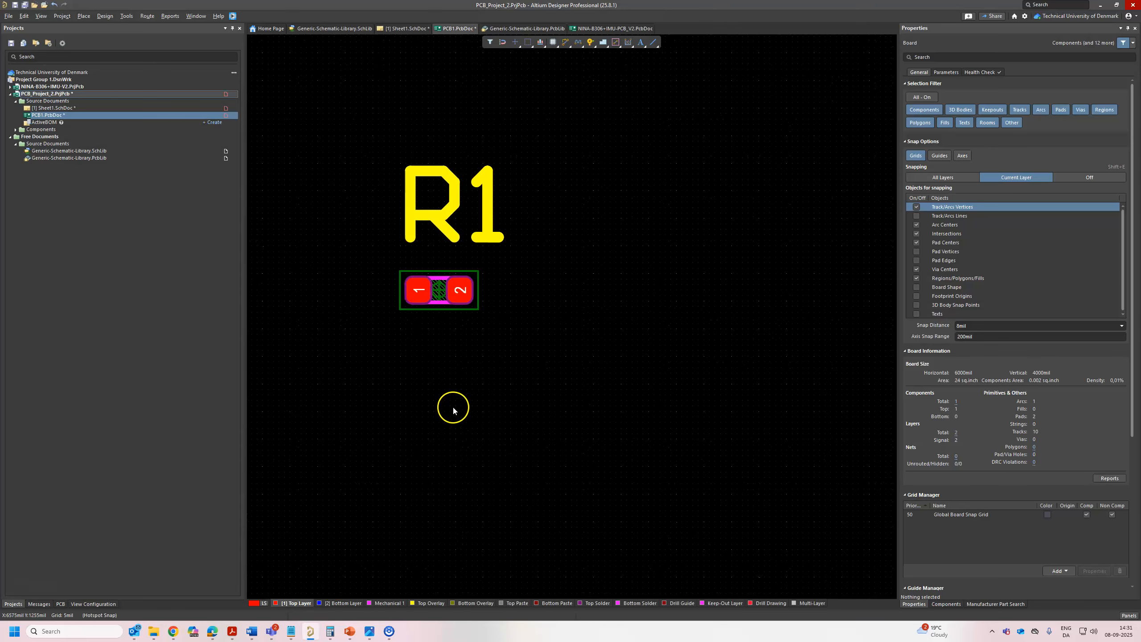
Step: Examine the placed R1 resistor on the board in 3D and return to the 2D layout view
key(3)
shift+right_drag(466, 331, 442, 397)
key(2)
ctrl+scroll(444, 351, down, 1)
ctrl+scroll(443, 352, down, 1)
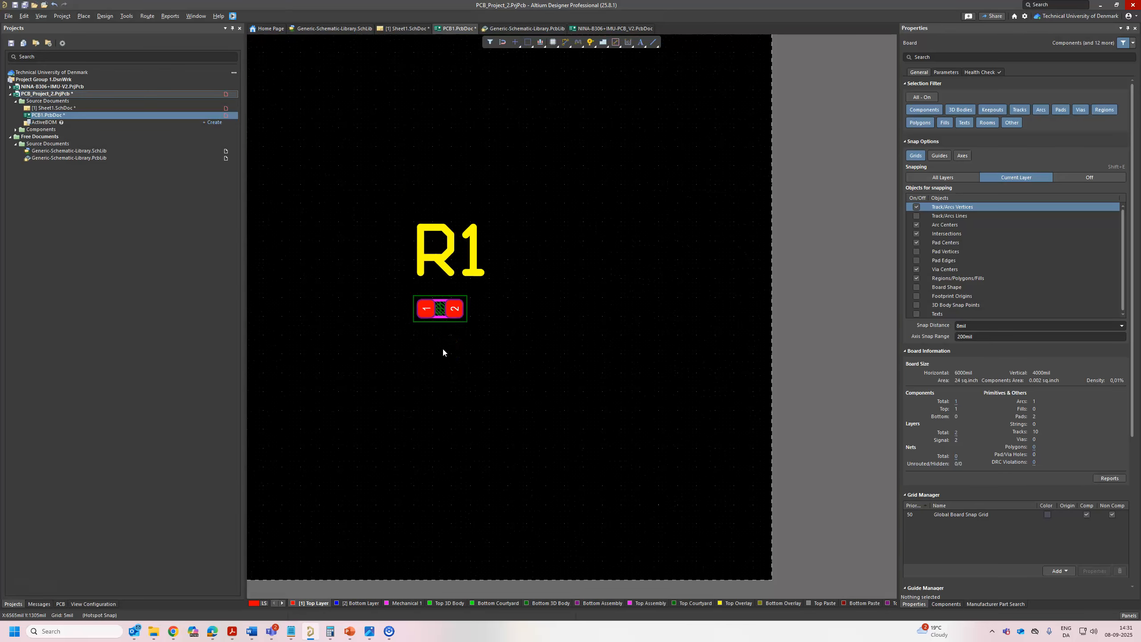
ctrl+scroll(448, 238, up, 1)
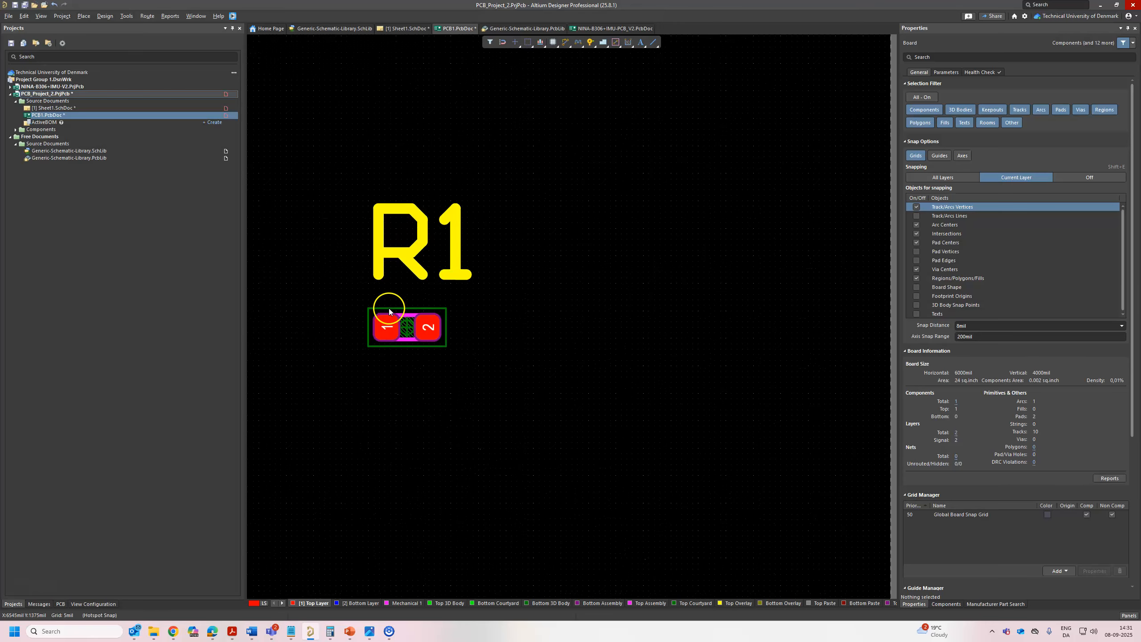
Step: Close PCB1.PcbDoc and Sheet1.SchDoc without saving their changes
click(396, 30)
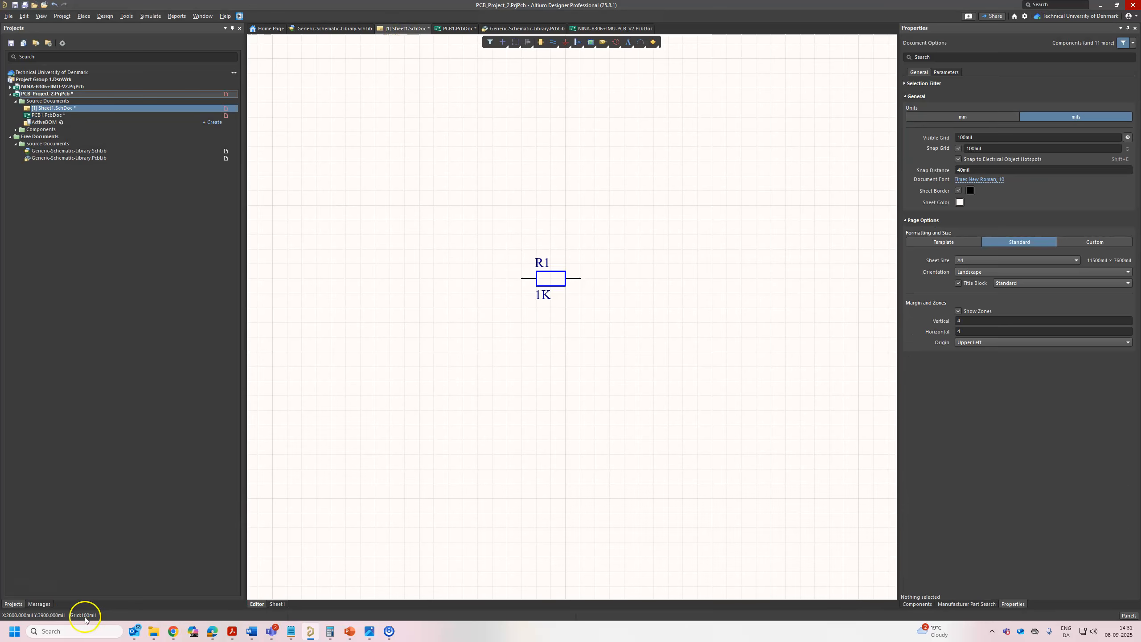
click(335, 29)
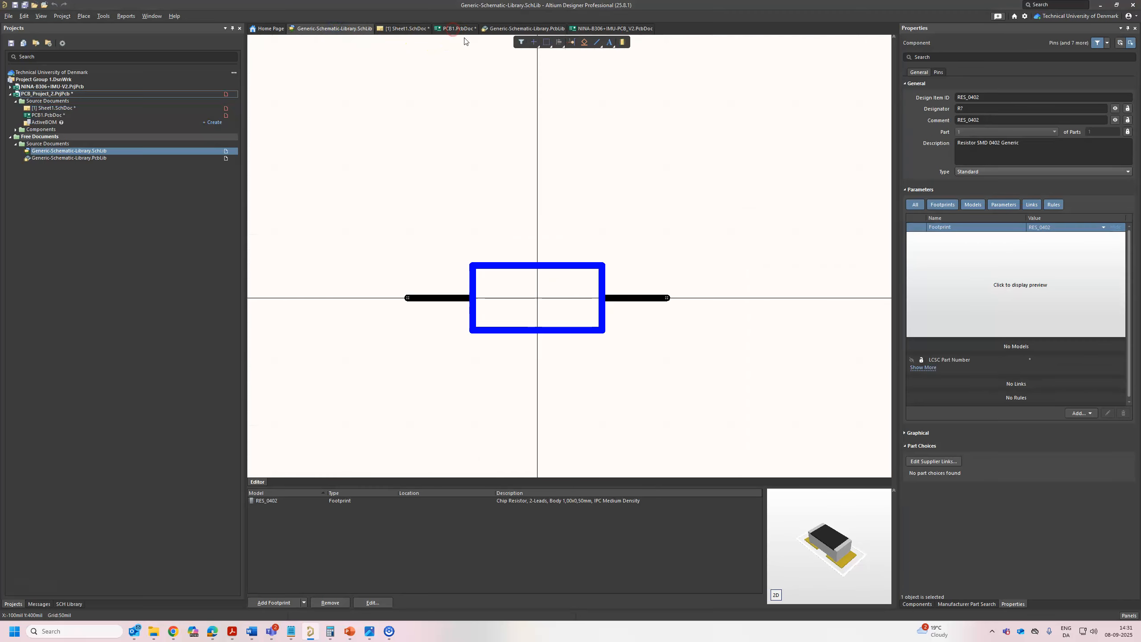
right_click(460, 33)
click(451, 37)
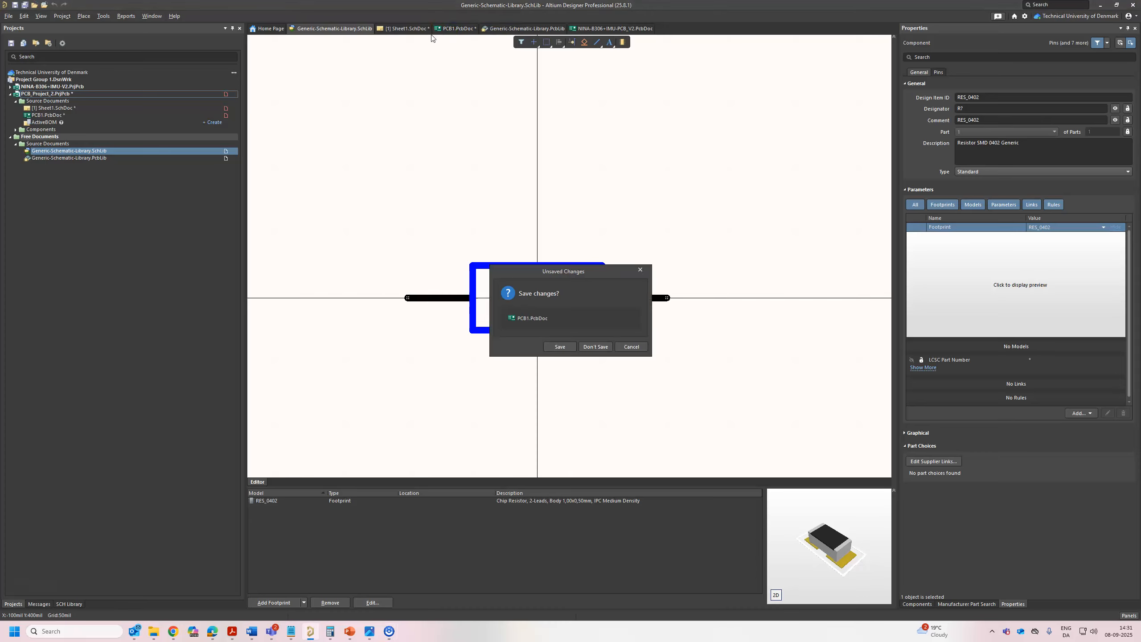
click(602, 345)
click(406, 32)
click(425, 41)
click(597, 351)
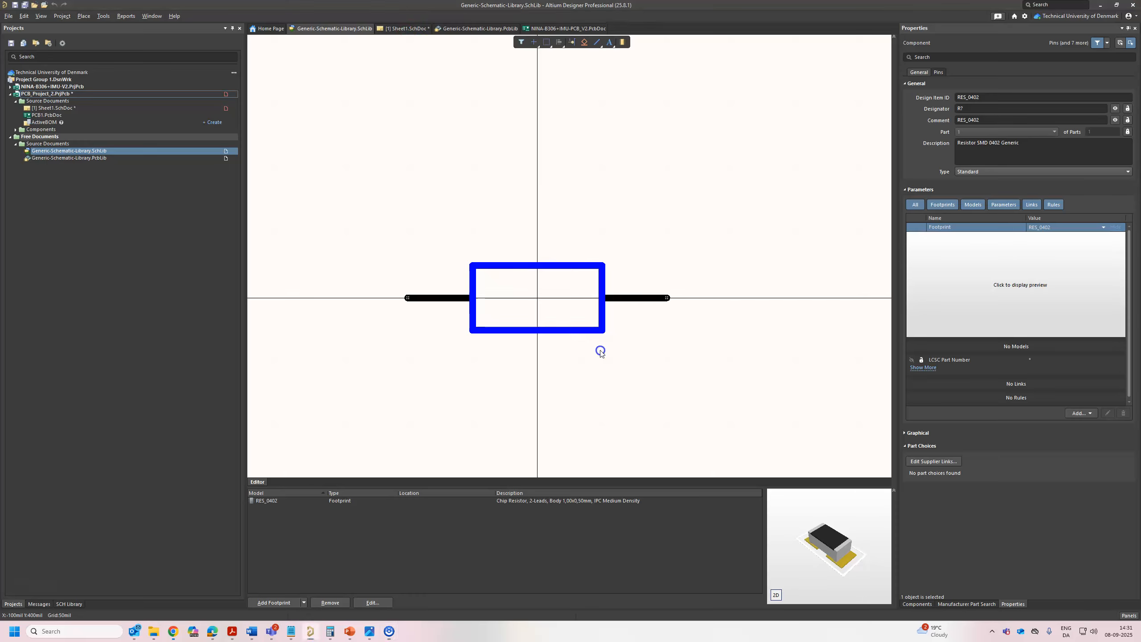
Step: Add a new component named CAP_0603 to Generic-Schematic-Library.SchLib
click(416, 30)
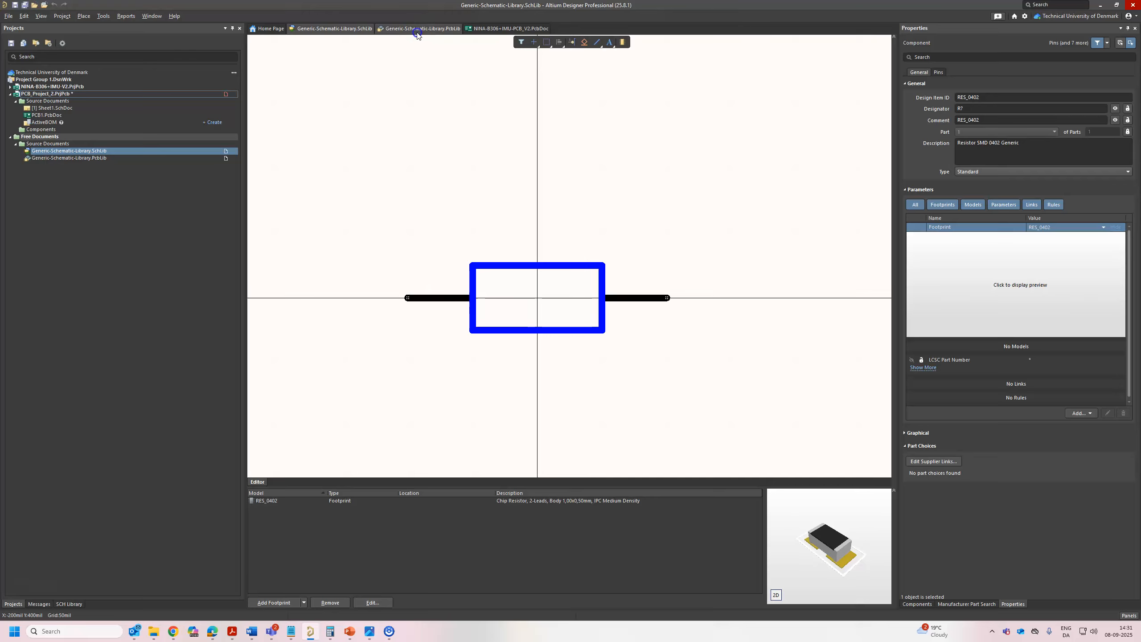
click(325, 30)
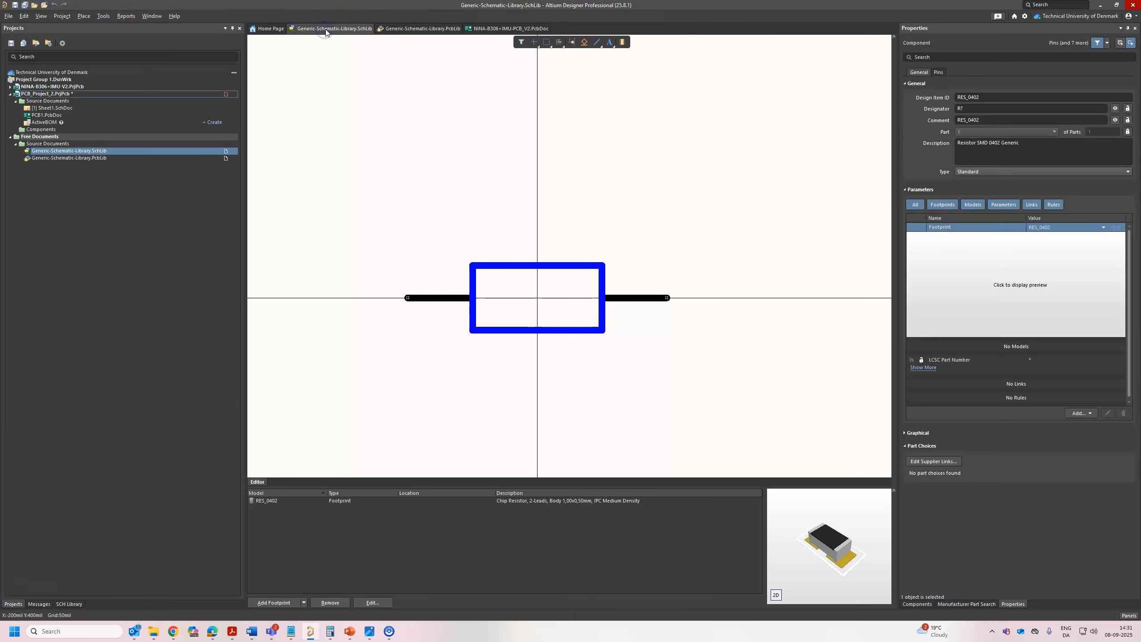
click(69, 604)
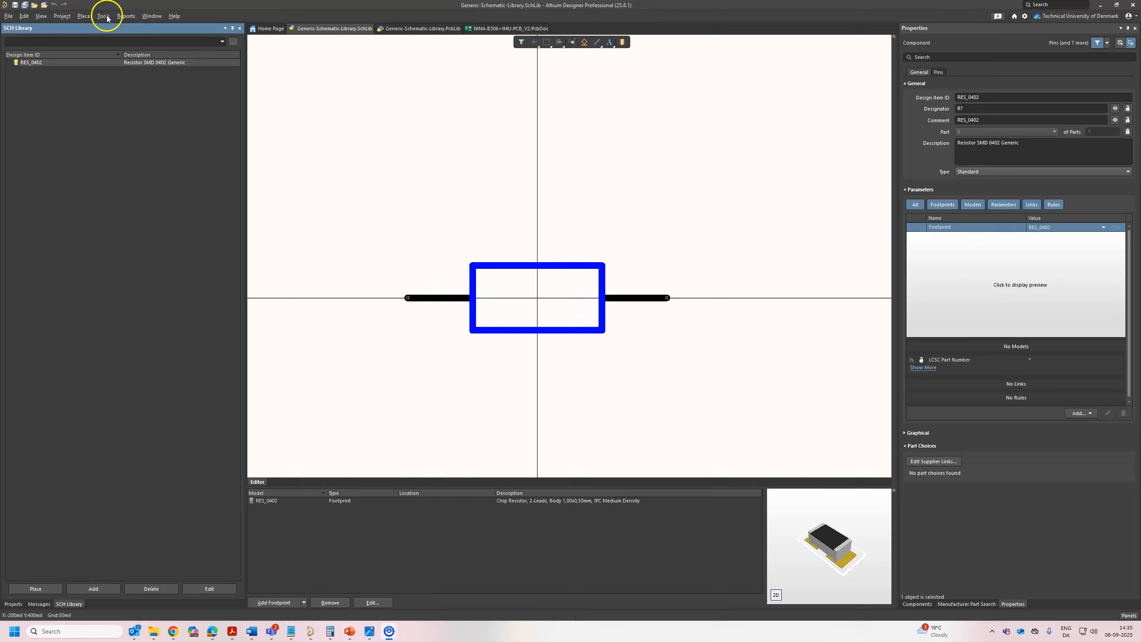
click(104, 16)
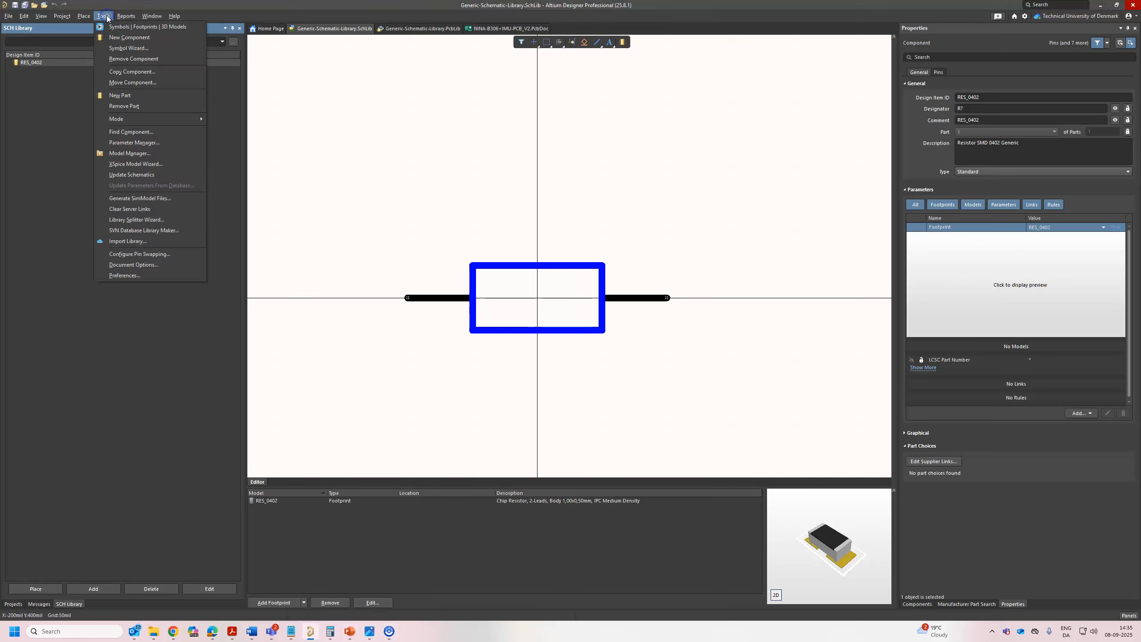
click(134, 38)
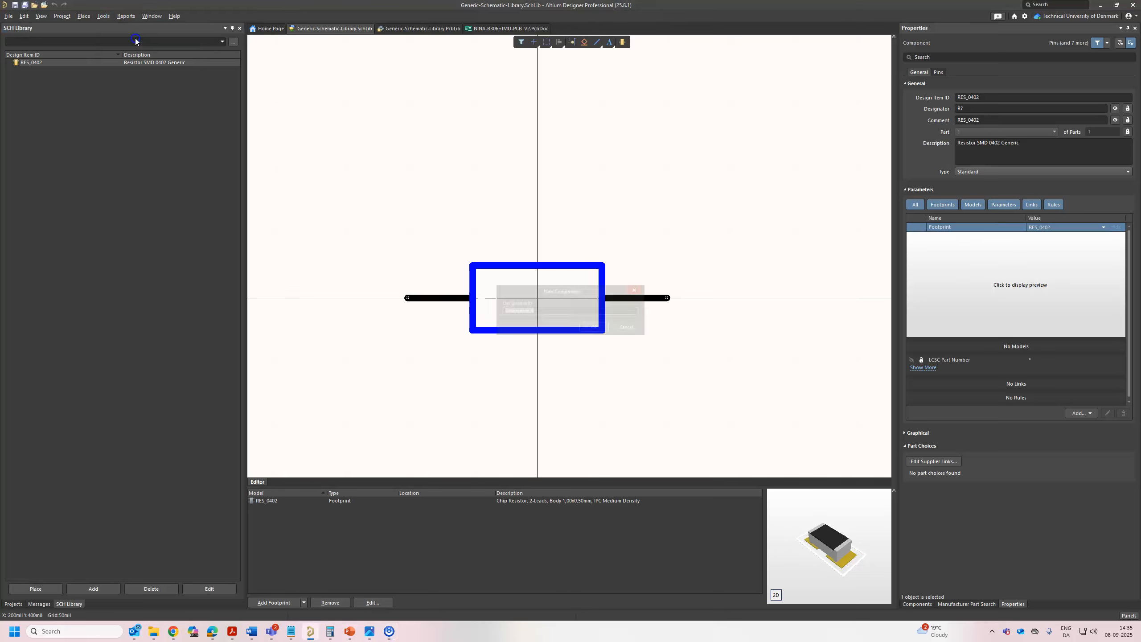
text(CAP_)
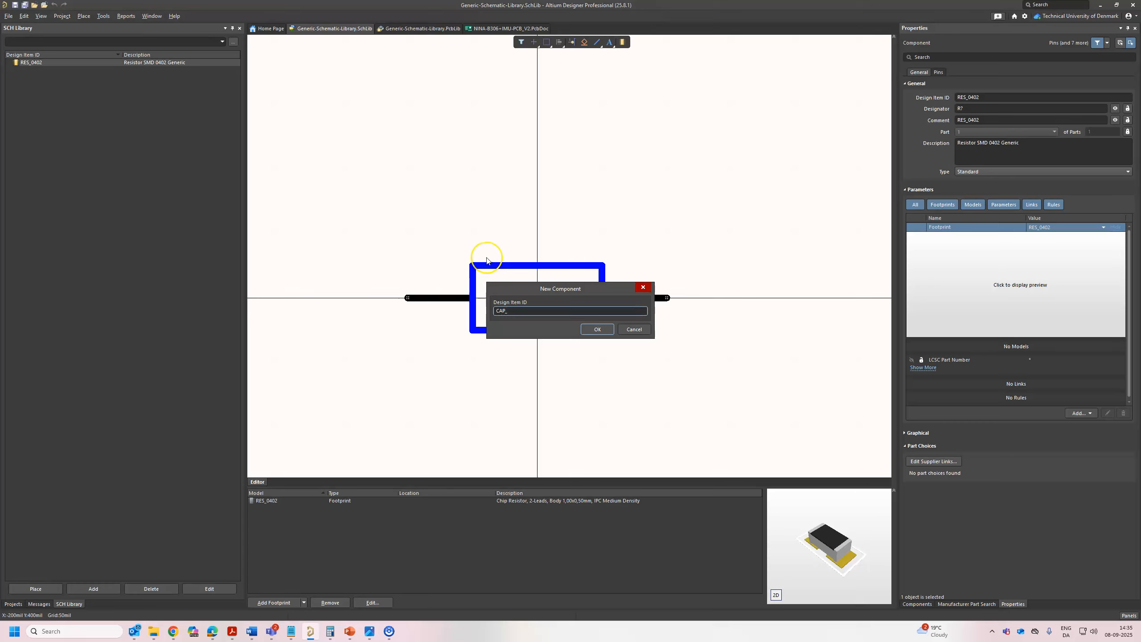
key(Return)
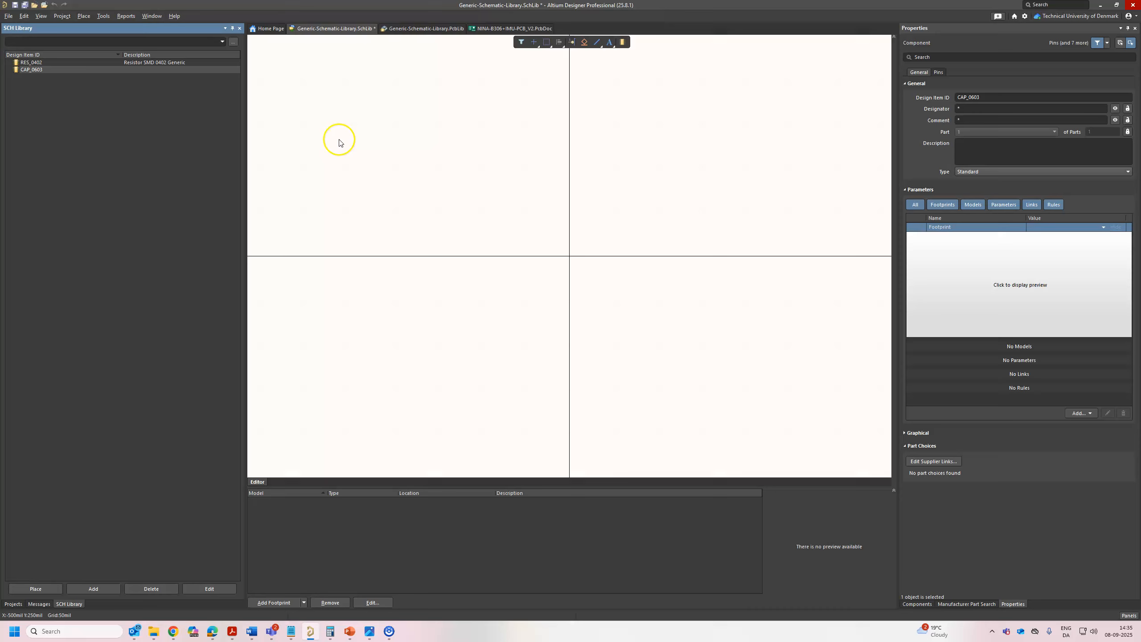
Step: Copy RES_0402's description to CAP_0603 and change it to "CAP SMD 0603 Generic"
click(184, 63)
click(1002, 149)
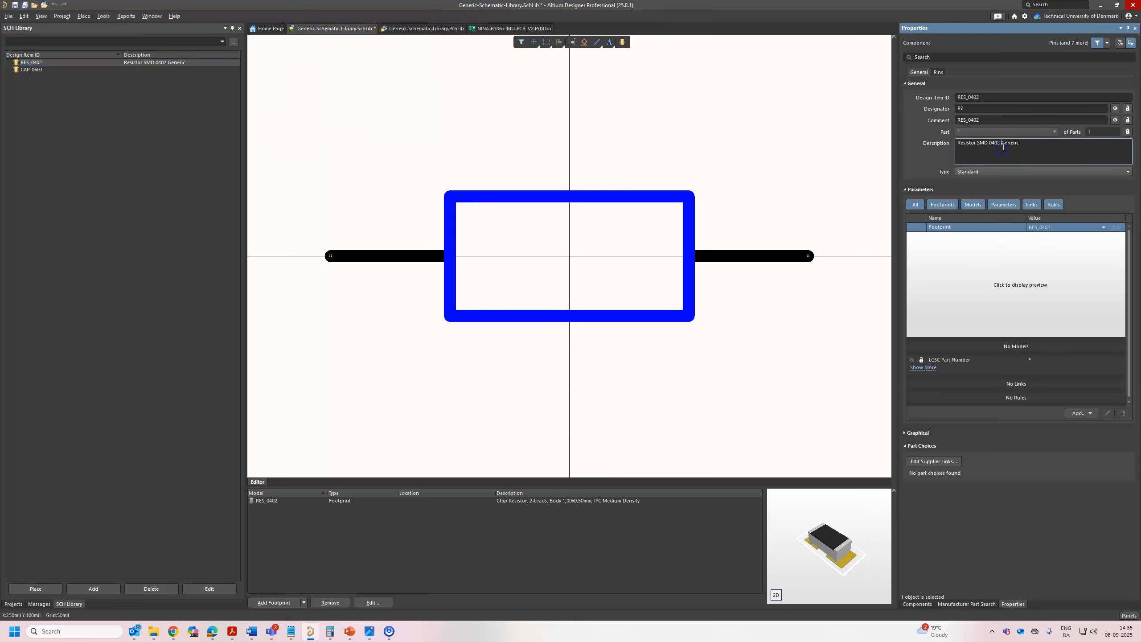
drag(1070, 142, 923, 150)
key(ctrl+c)
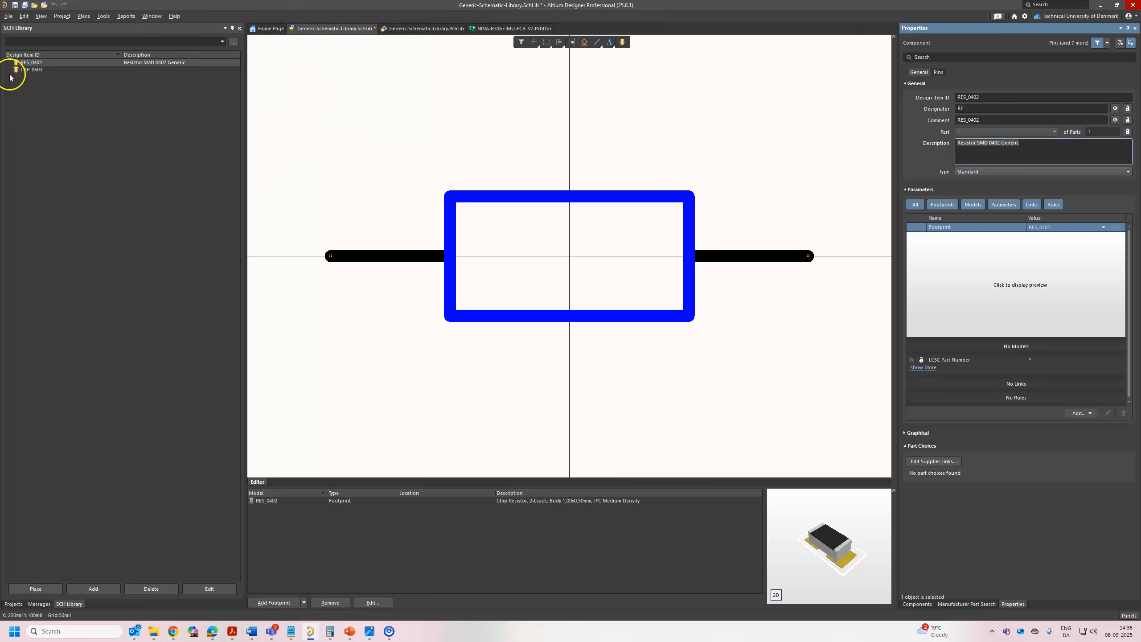
click(32, 70)
click(1016, 151)
key(ctrl+v)
text(CAP)
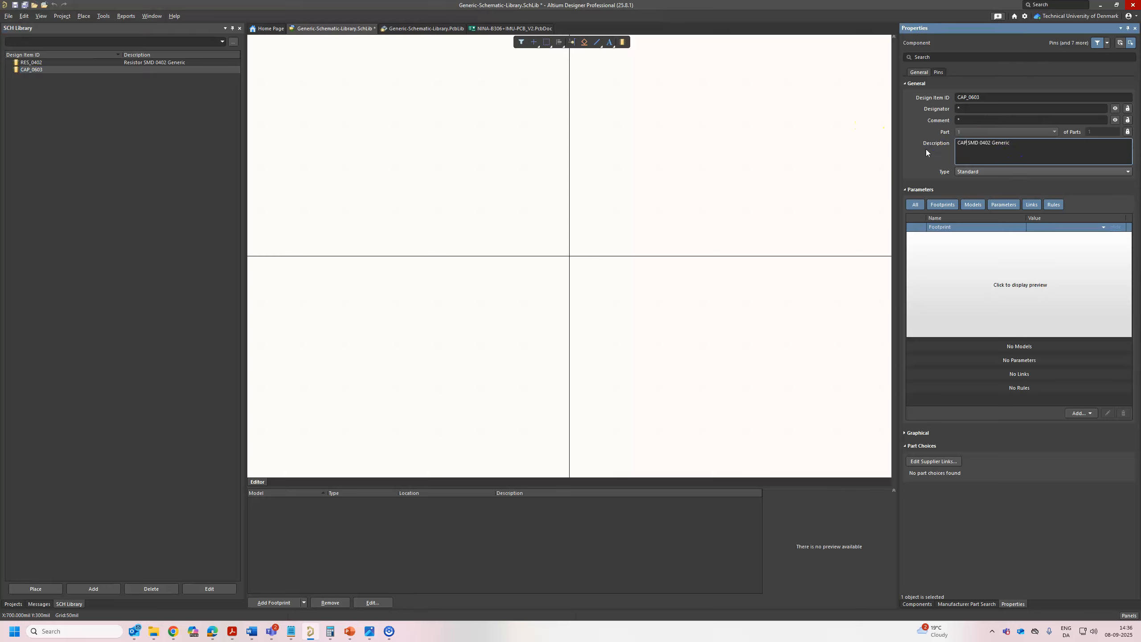
click(987, 142)
Step: Set CAP_0603's comment to CAP_0603 and its designator to C?
click(951, 98)
click(980, 99)
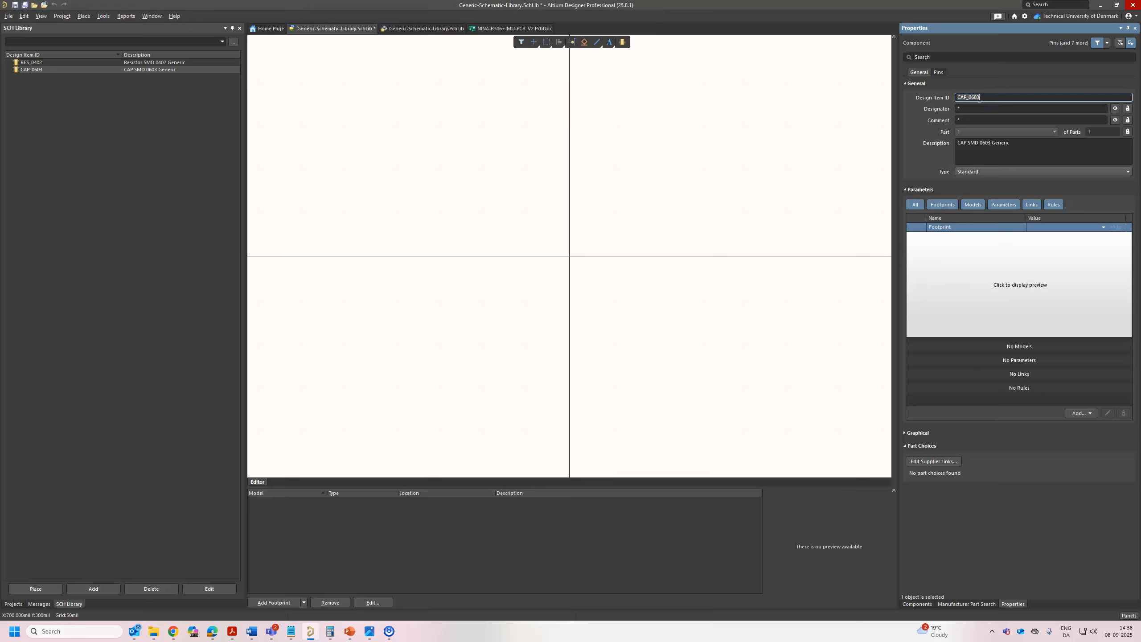
click(970, 118)
click(976, 110)
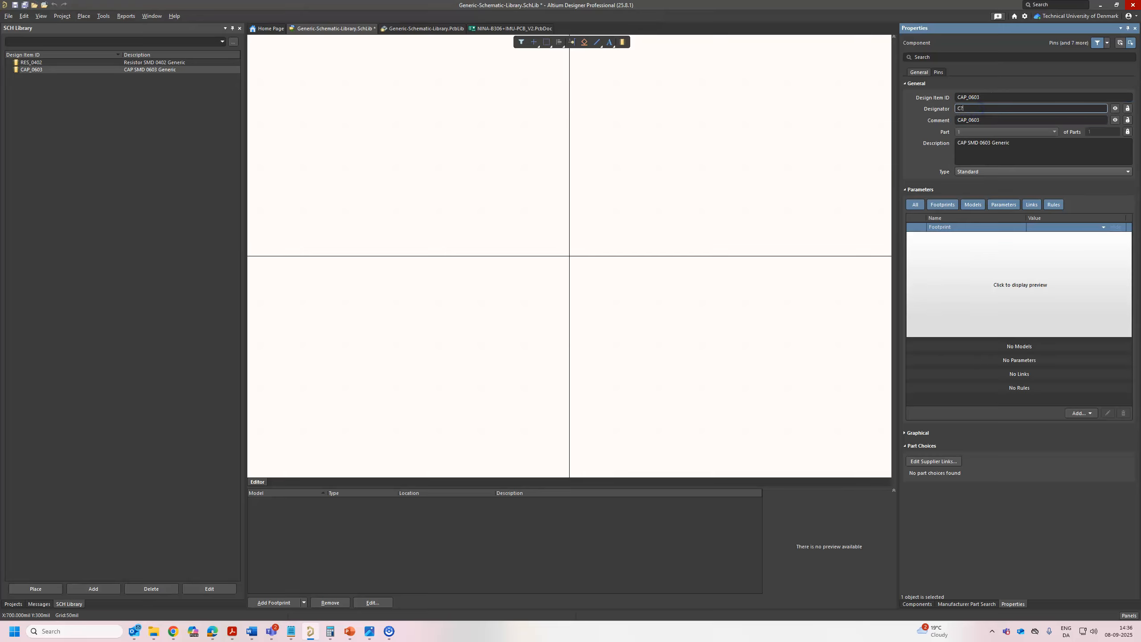
click(600, 293)
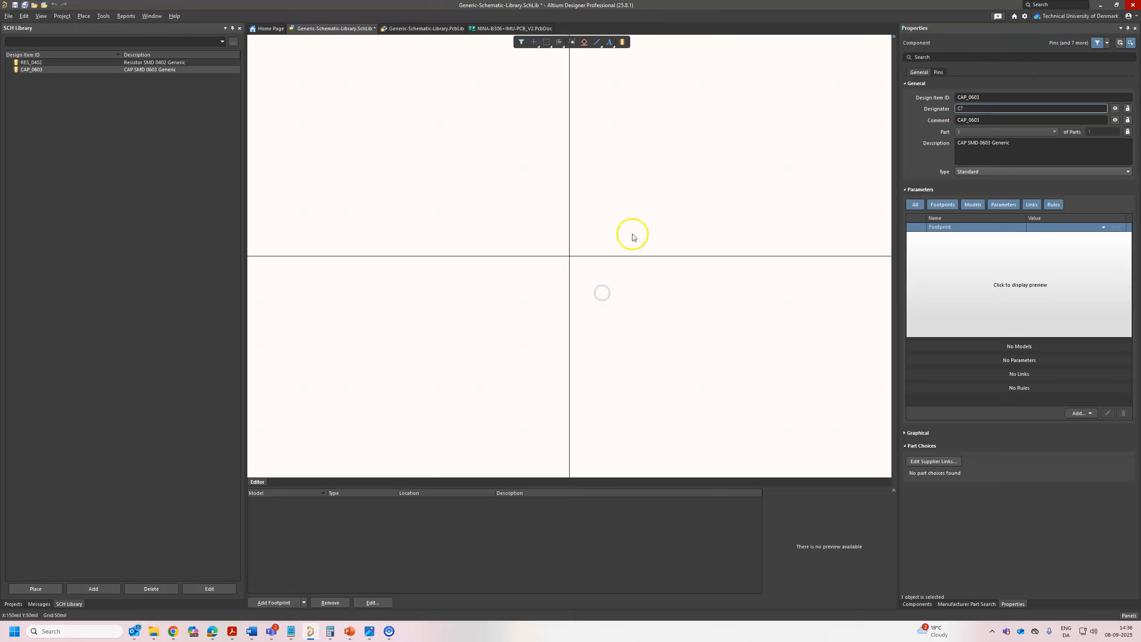
click(573, 42)
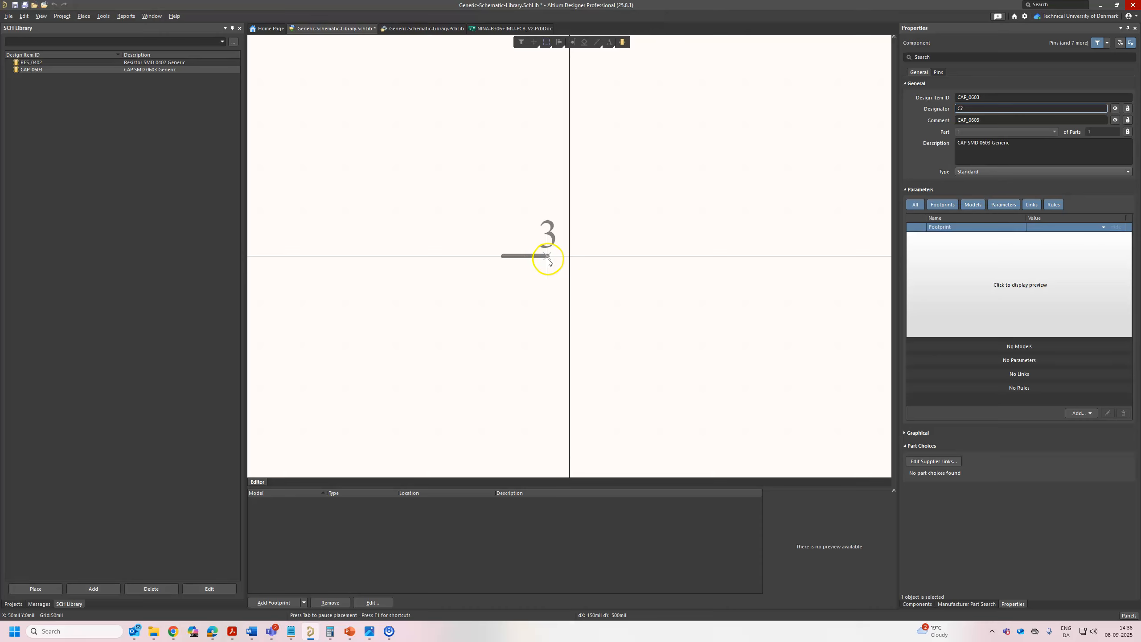
key(Tab)
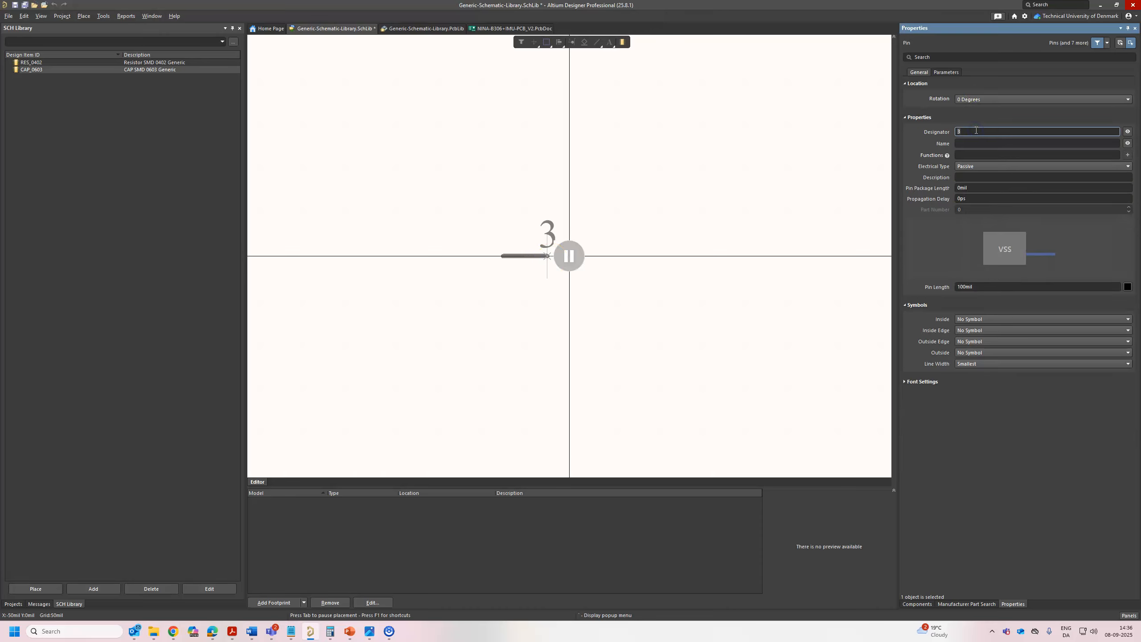
text(1)
key(Return)
key(space)
key(space)
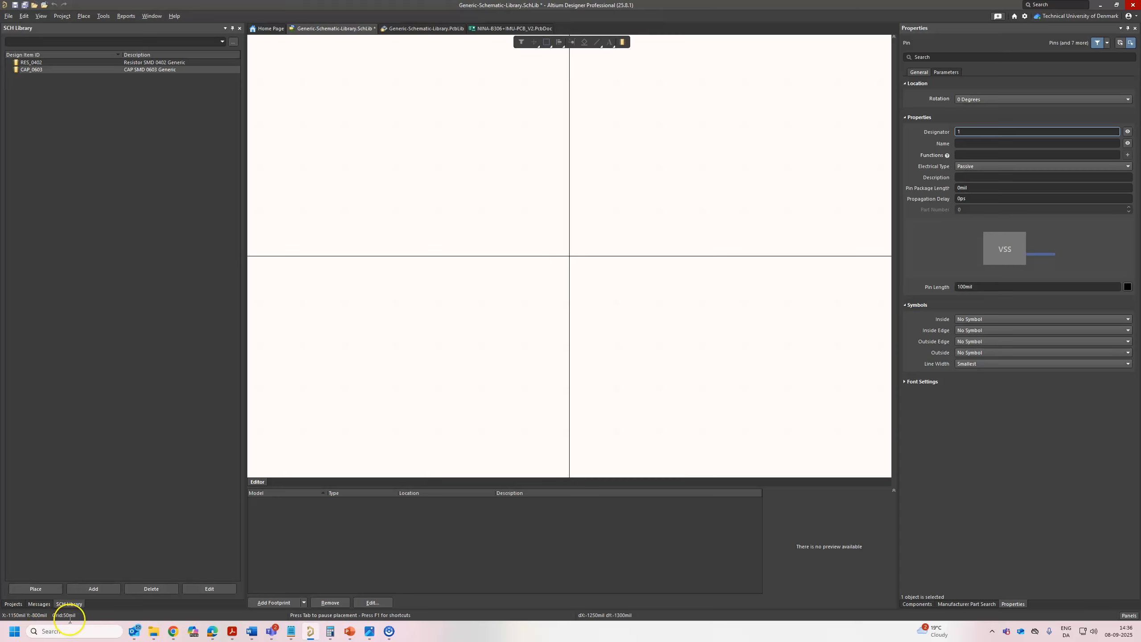
right_click(474, 333)
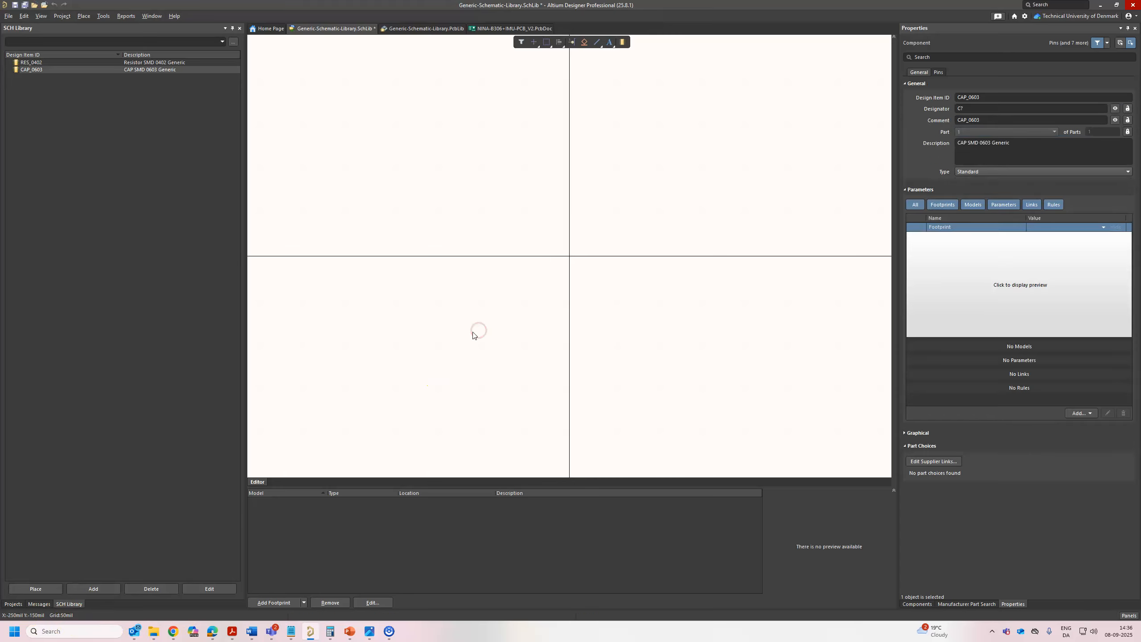
Step: On a 100 mil grid, place pin 1 of CAP_0603 on the horizontal axis at X -200 mil, rotated 180 degrees
click(473, 333)
click(571, 42)
key(space)
key(Tab)
click(970, 133)
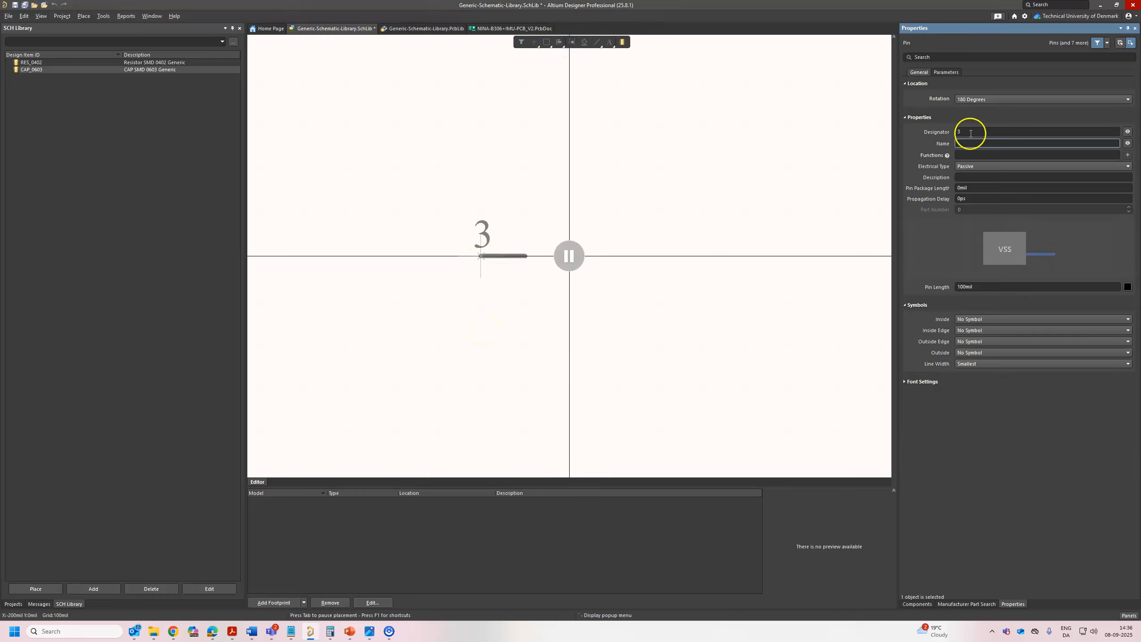
text(1)
click(482, 261)
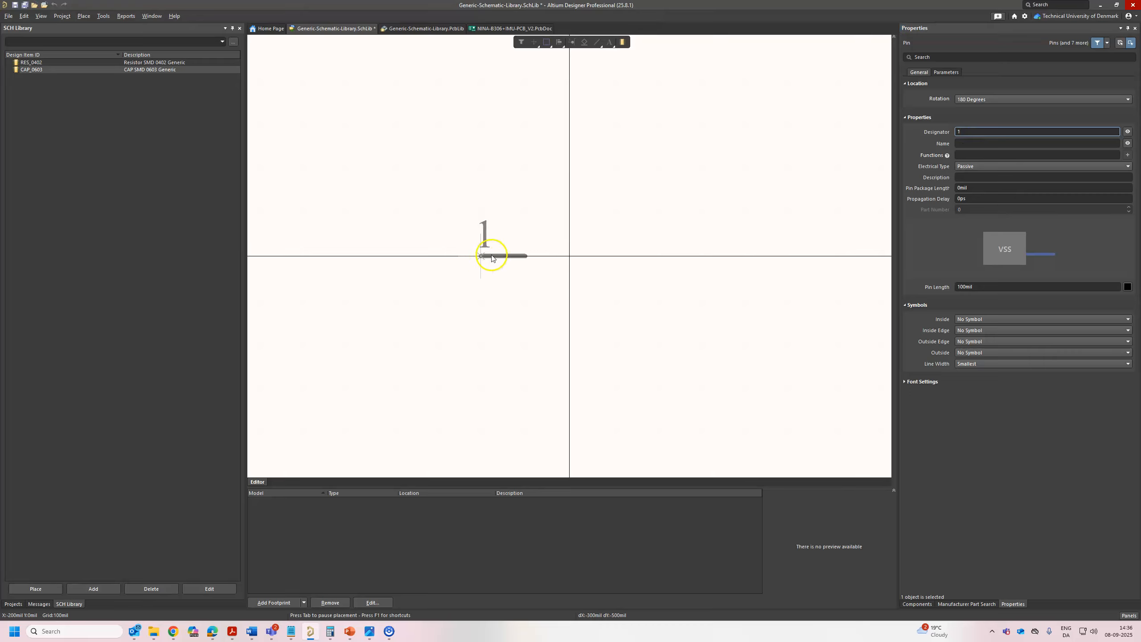
click(494, 258)
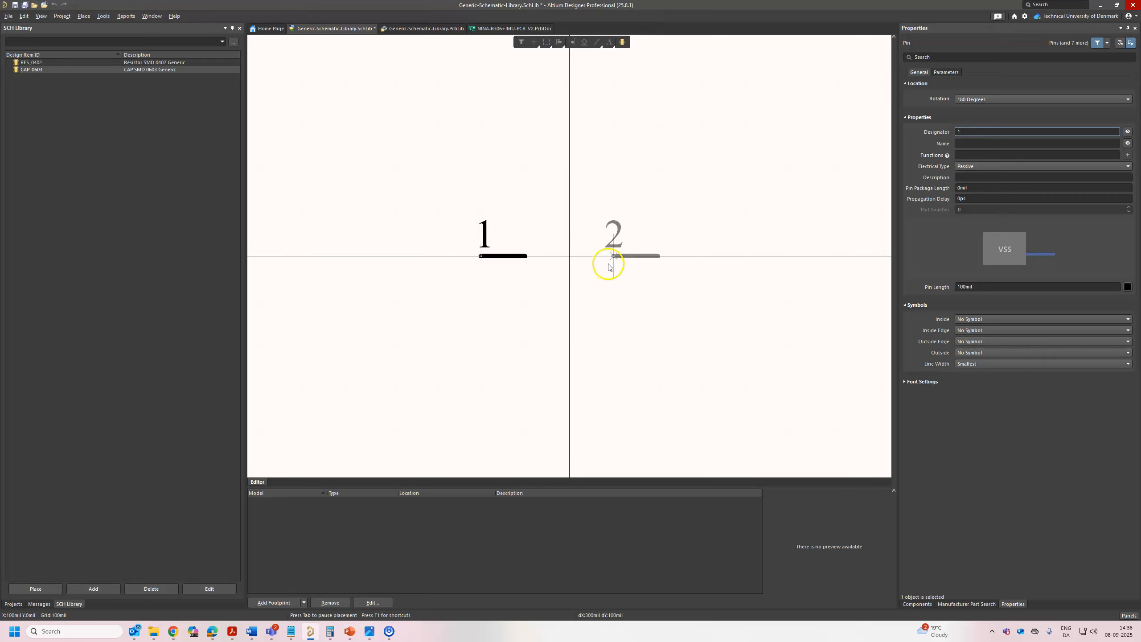
Step: Place pin 2 of CAP_0603 on the horizontal axis at X 100 mil, rotated 0 degrees, pointing away from pin 1
key(space)
key(space)
ctrl+scroll(609, 266, up, 6)
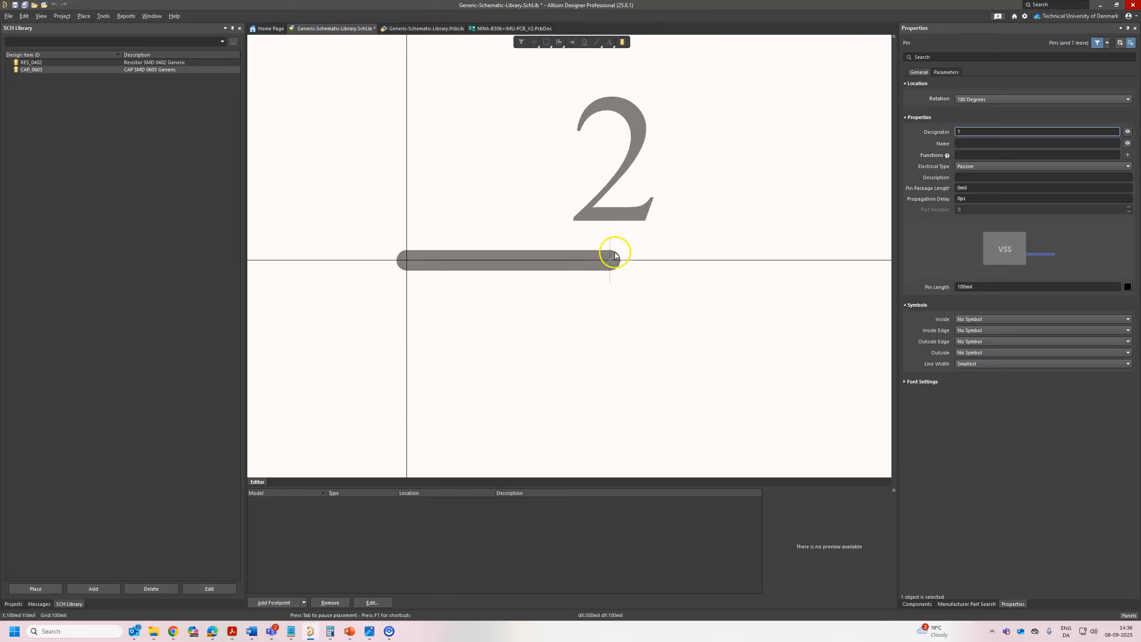
ctrl+scroll(603, 310, down, 3)
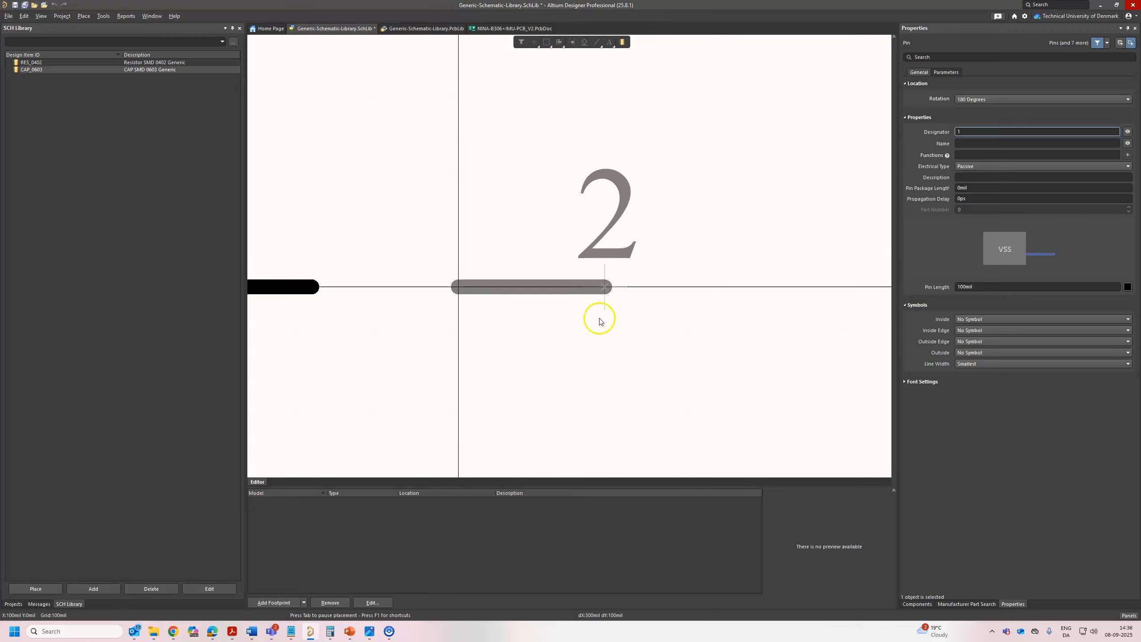
click(596, 317)
key(Escape)
ctrl+scroll(524, 366, down, 2)
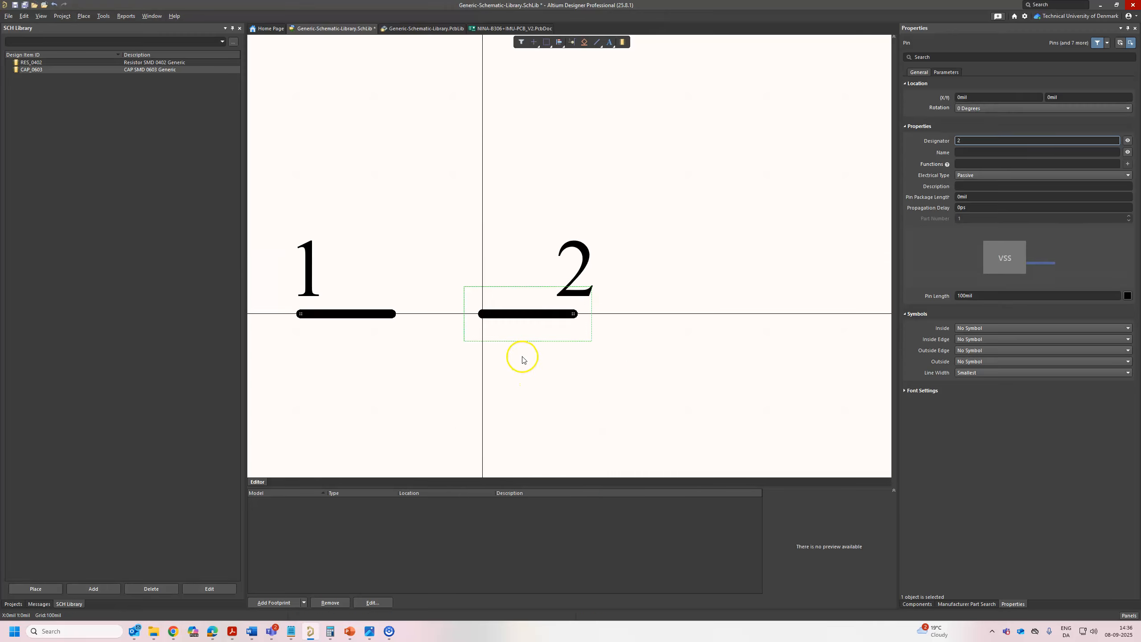
drag(519, 313, 611, 314)
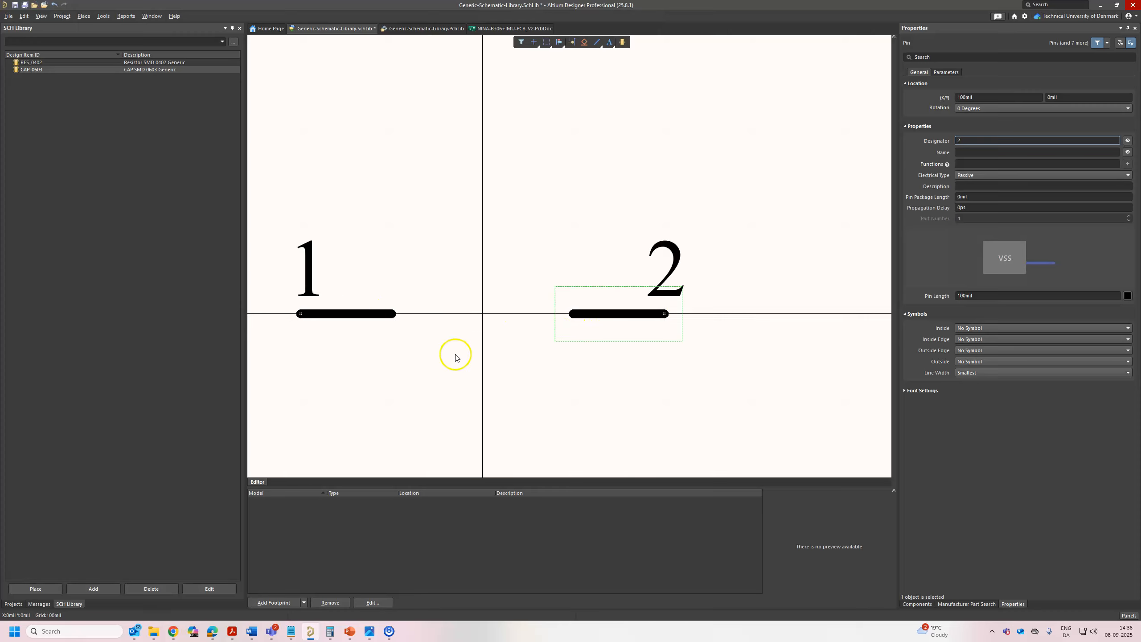
ctrl+scroll(454, 355, down, 3)
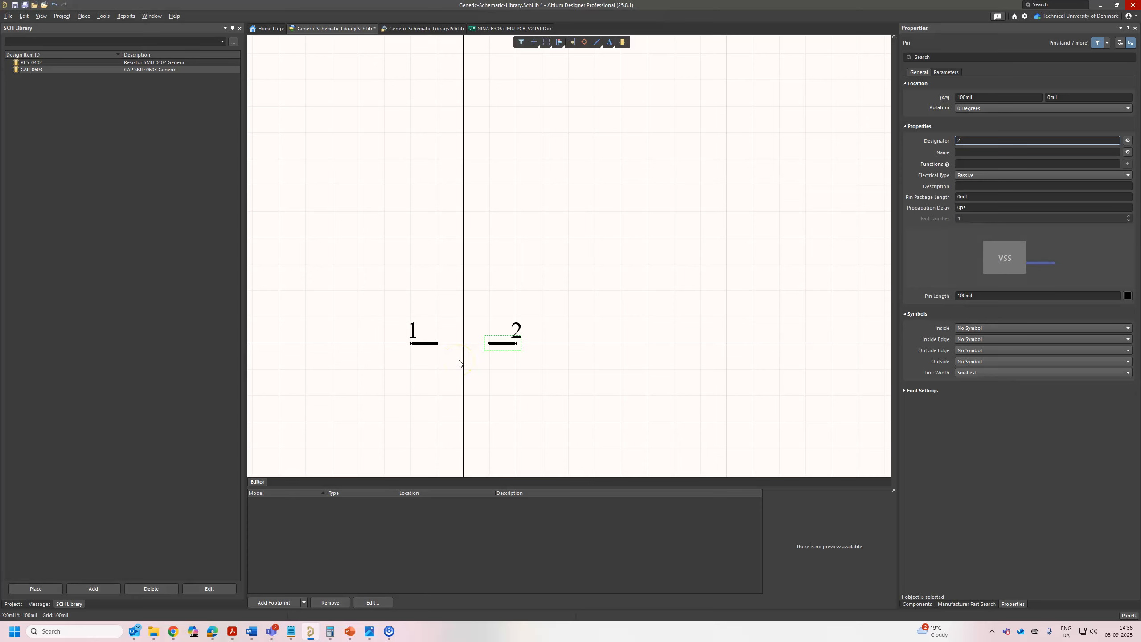
Step: On a 50 mil grid, start the Line tool to draw the capacitor symbol between CAP_0603's two pins
click(449, 364)
ctrl+scroll(453, 355, up, 2)
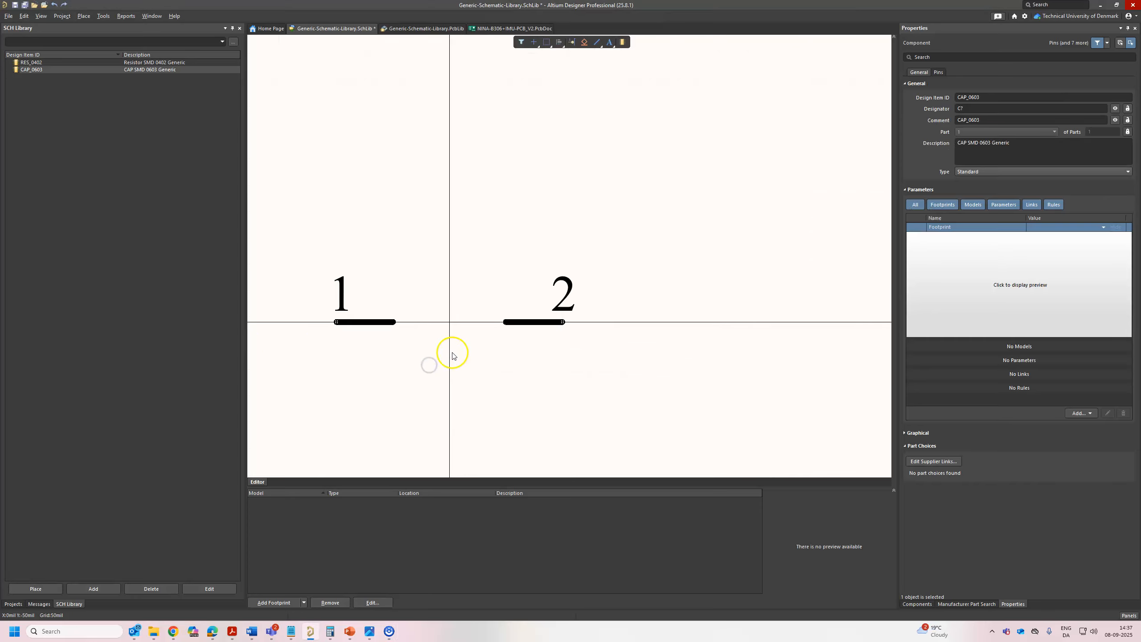
right_drag(464, 352, 512, 348)
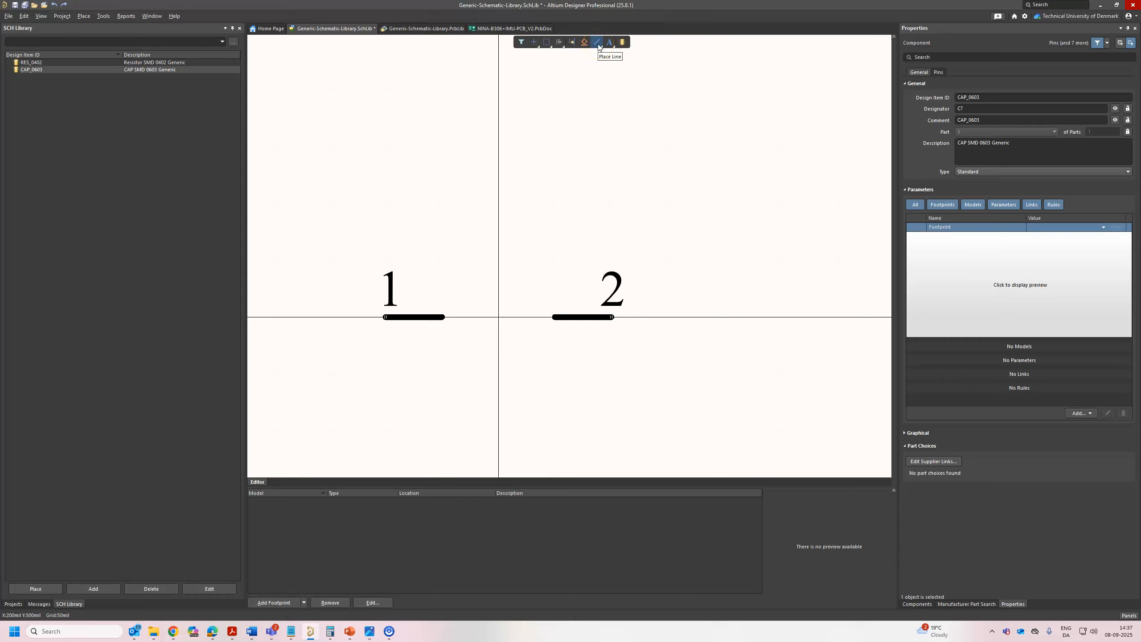
key(p)
key(l)
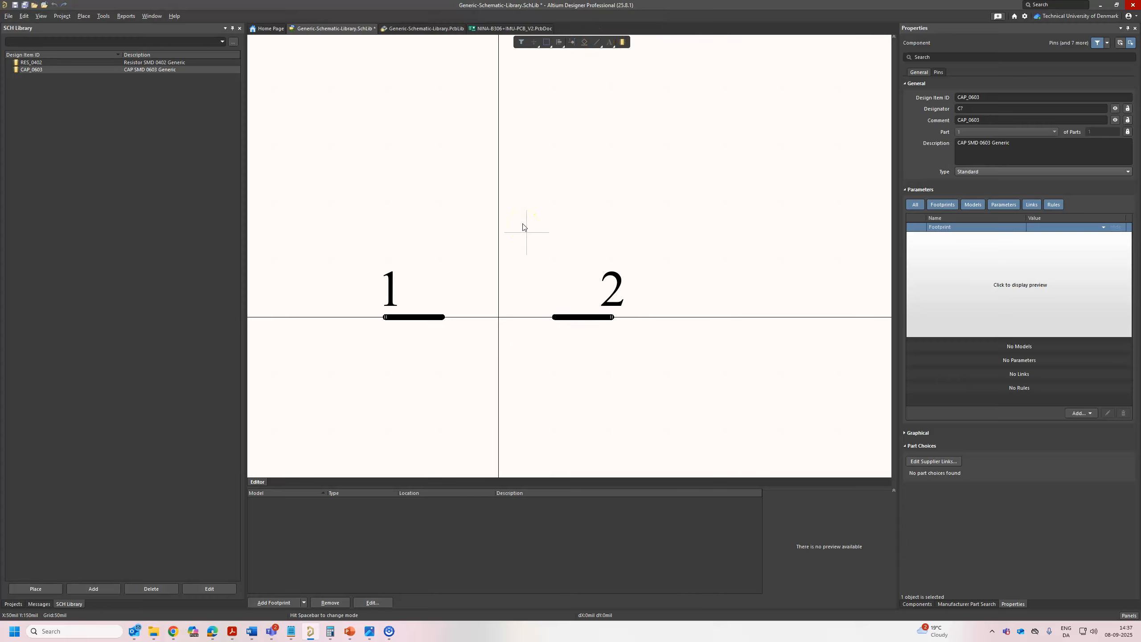
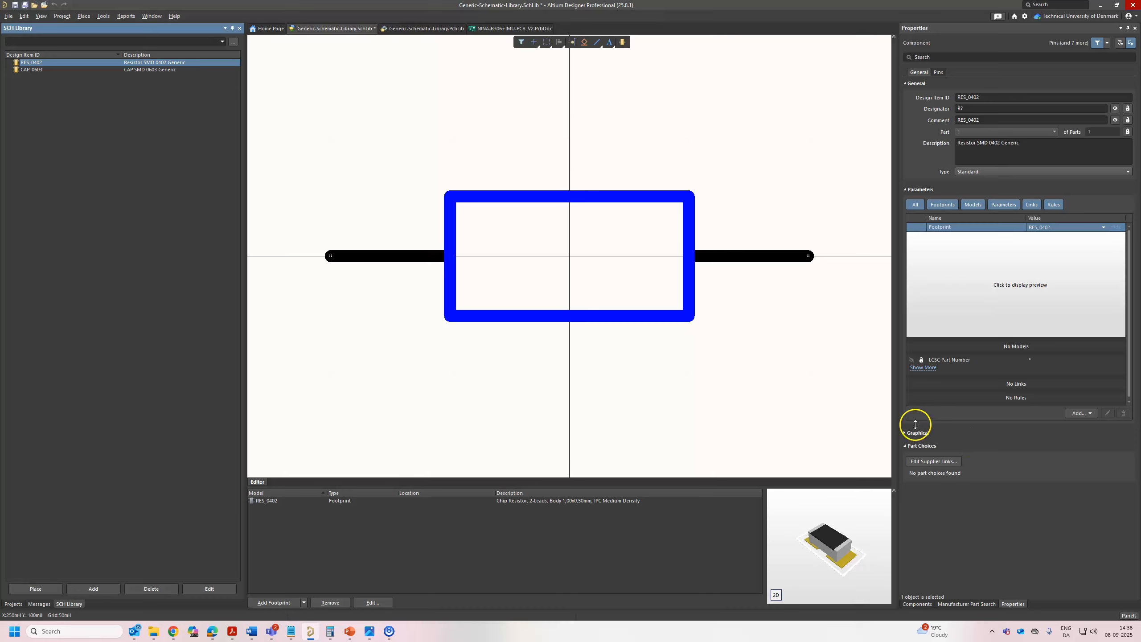
Step: Review the full parameter list of RES_0402, including manufacturer, tolerance and package size, and return to CAP_0603
click(923, 368)
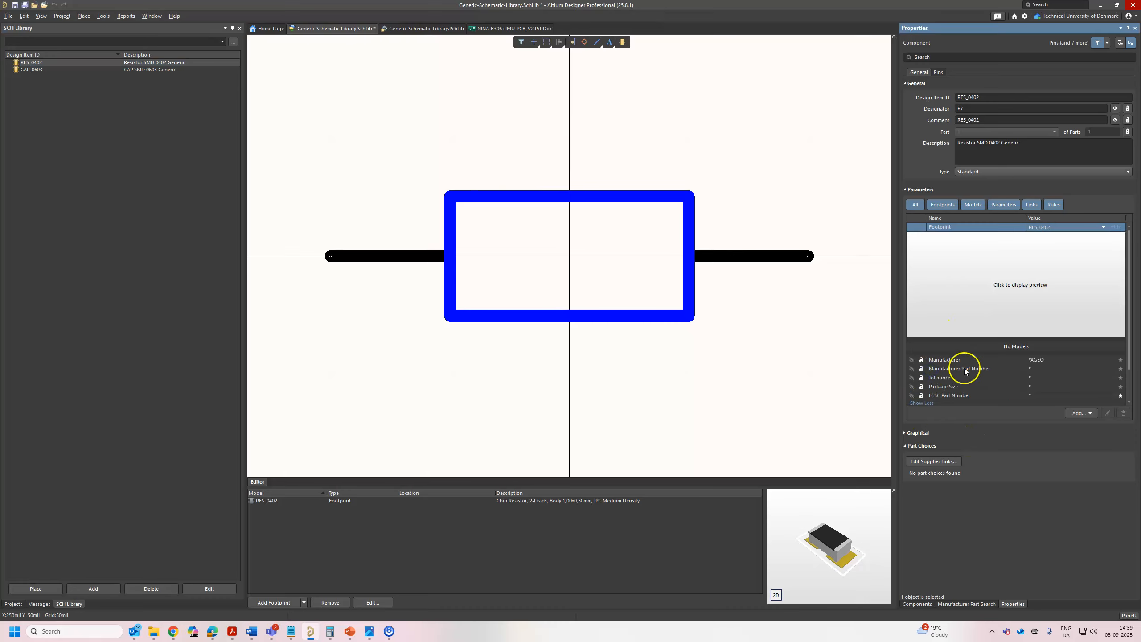
click(31, 69)
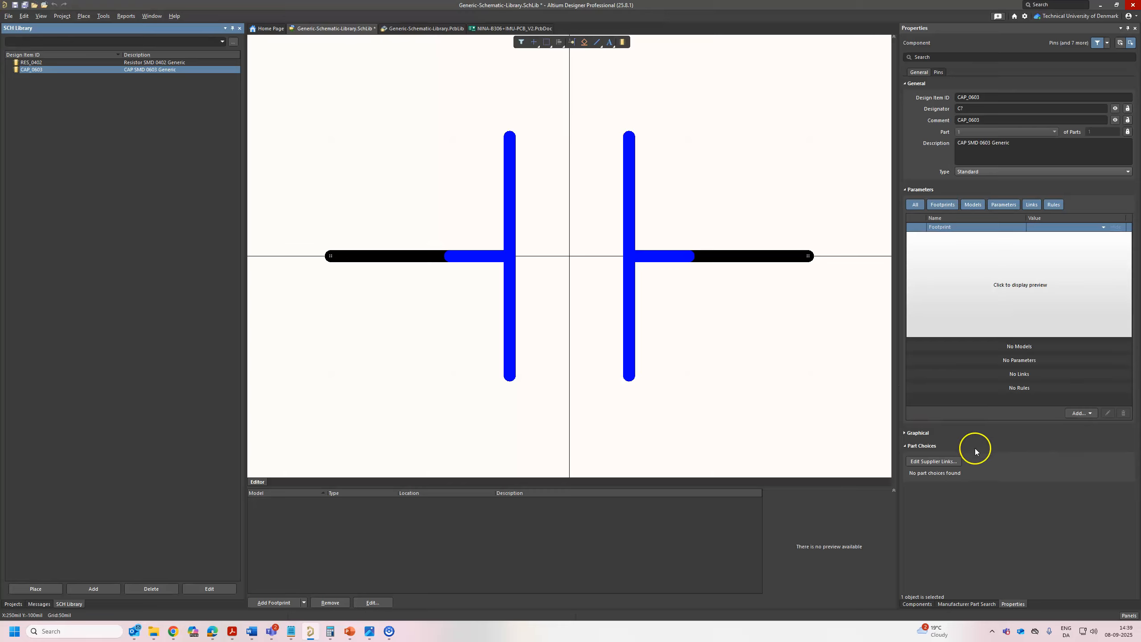
click(560, 350)
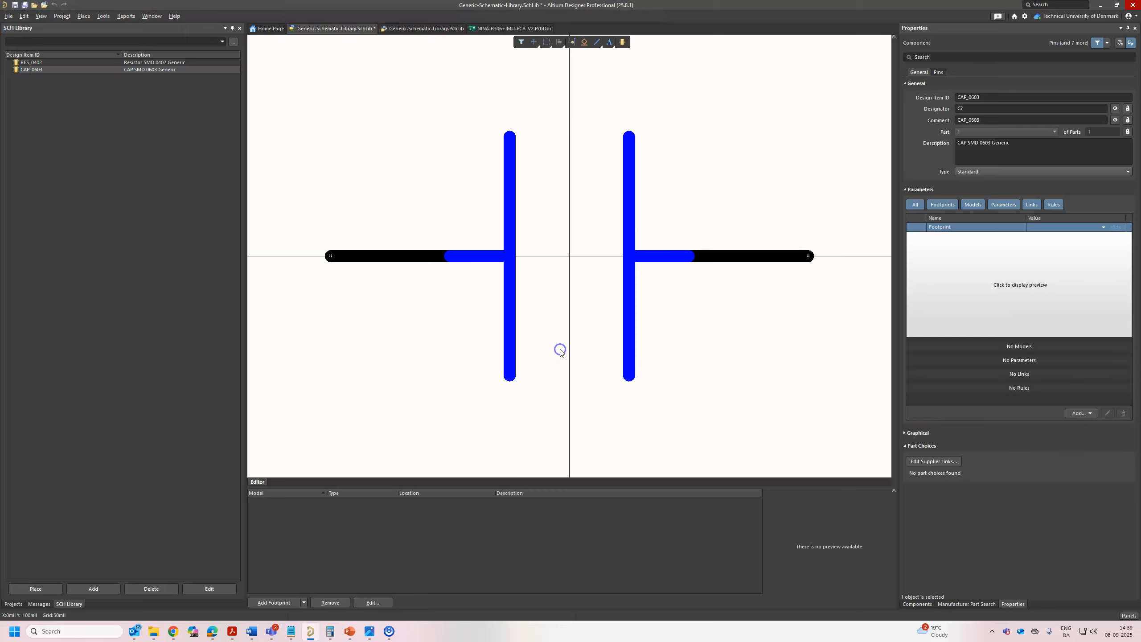
Step: In Generic-Schematic-Library.PcbLib, start the IPC Compliant Footprint Wizard and choose the CHIP component type
click(419, 30)
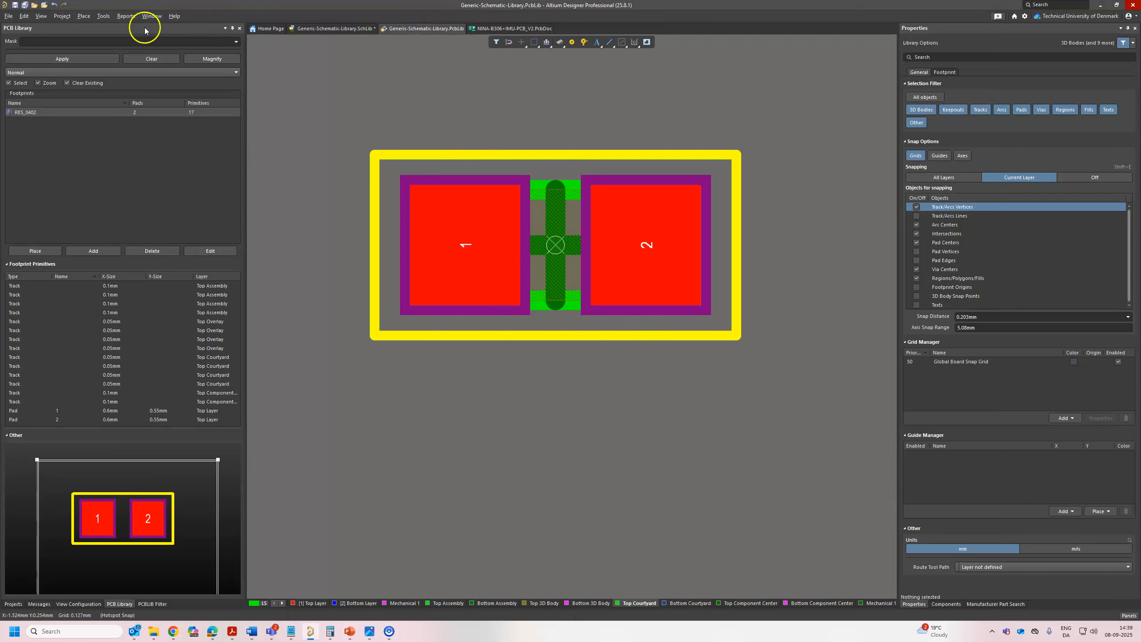
click(100, 16)
click(127, 51)
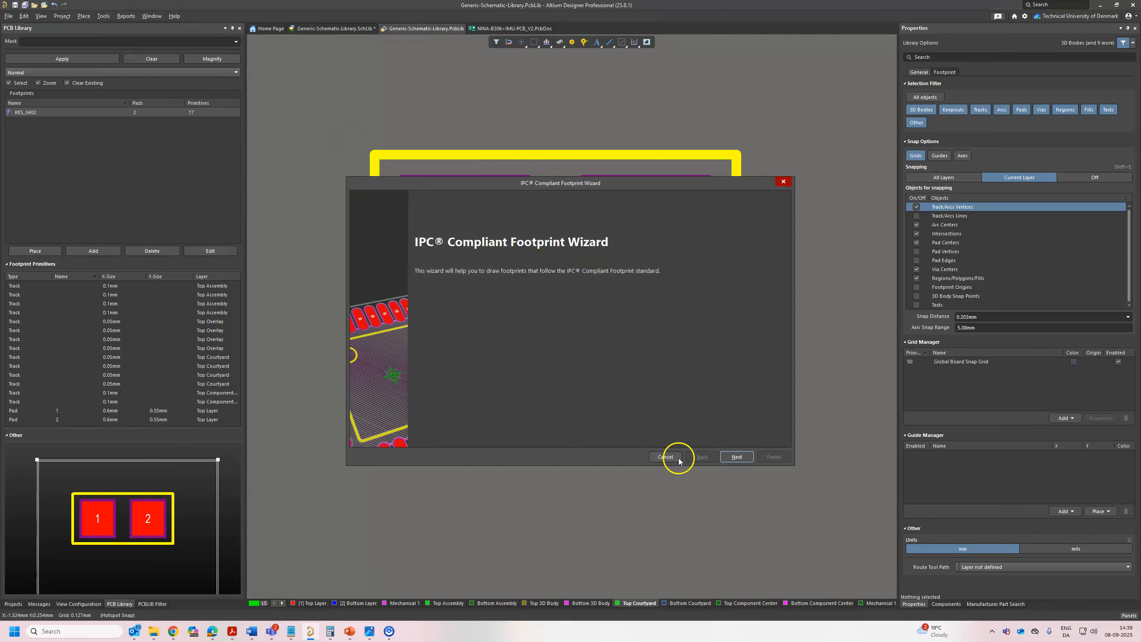
click(732, 459)
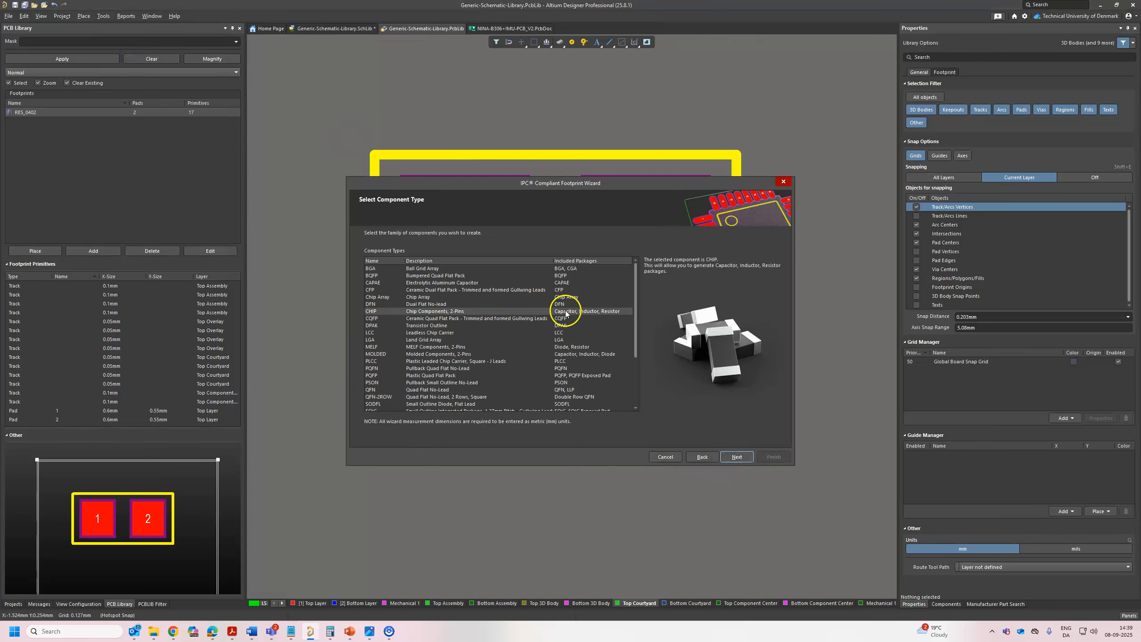
click(737, 458)
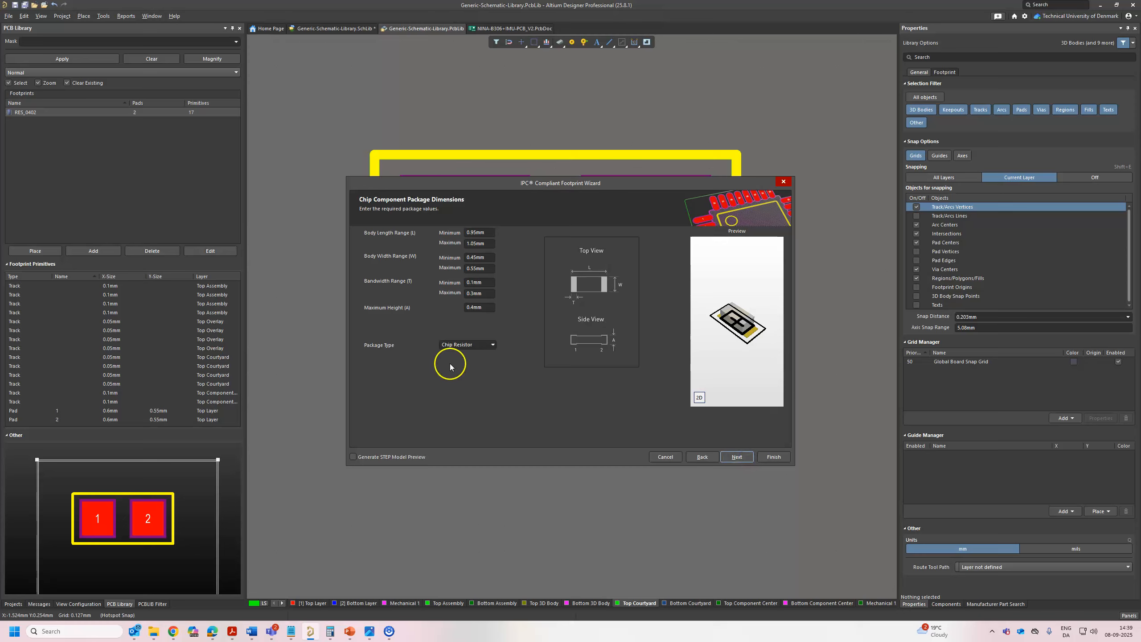
Step: Set the wizard's package type to Chip Capacitor and enable the STEP model preview
click(492, 346)
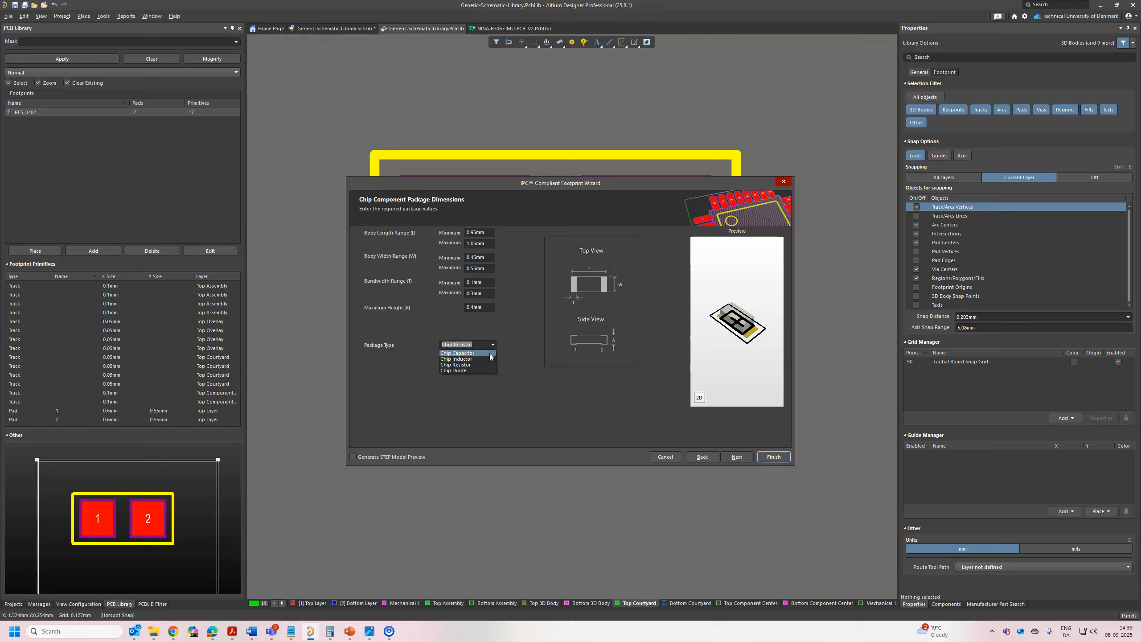
click(489, 354)
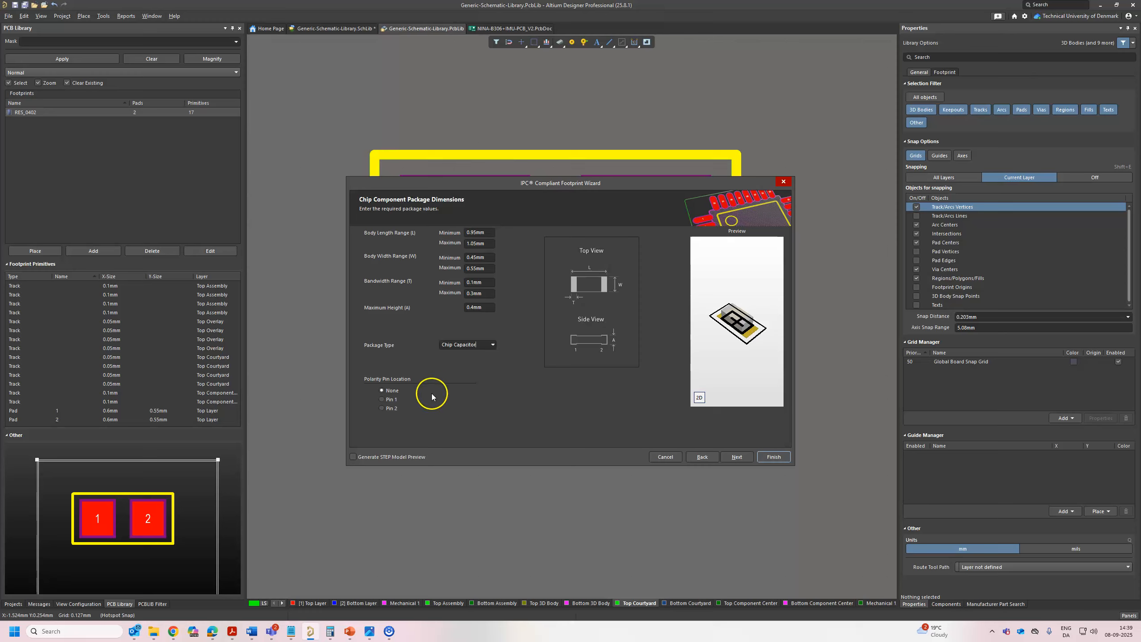
click(369, 457)
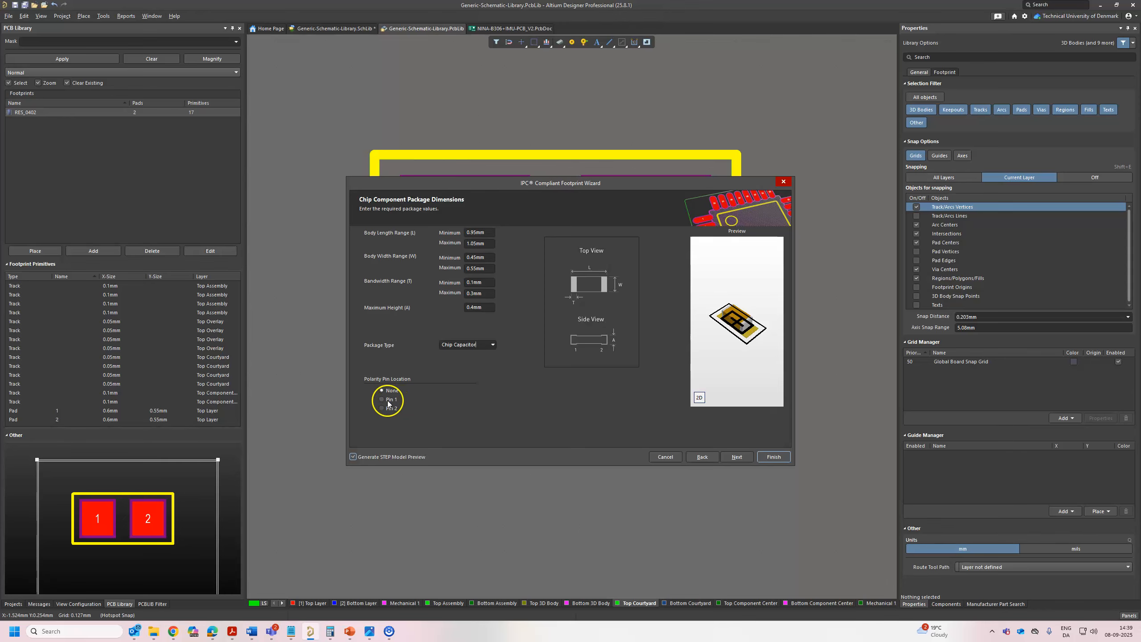
Step: Move the wizard aside, switch to the Yageo CC-series capacitor datasheet in Acrobat and examine its title page and the dimensions table
drag(495, 184, 477, 363)
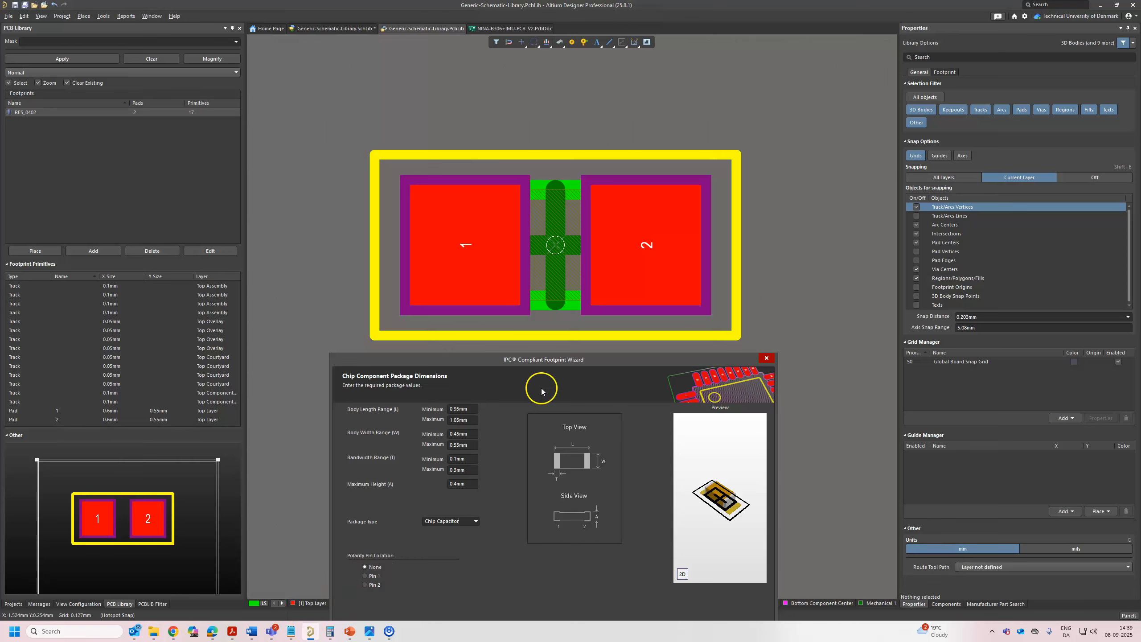
drag(542, 368, 521, 237)
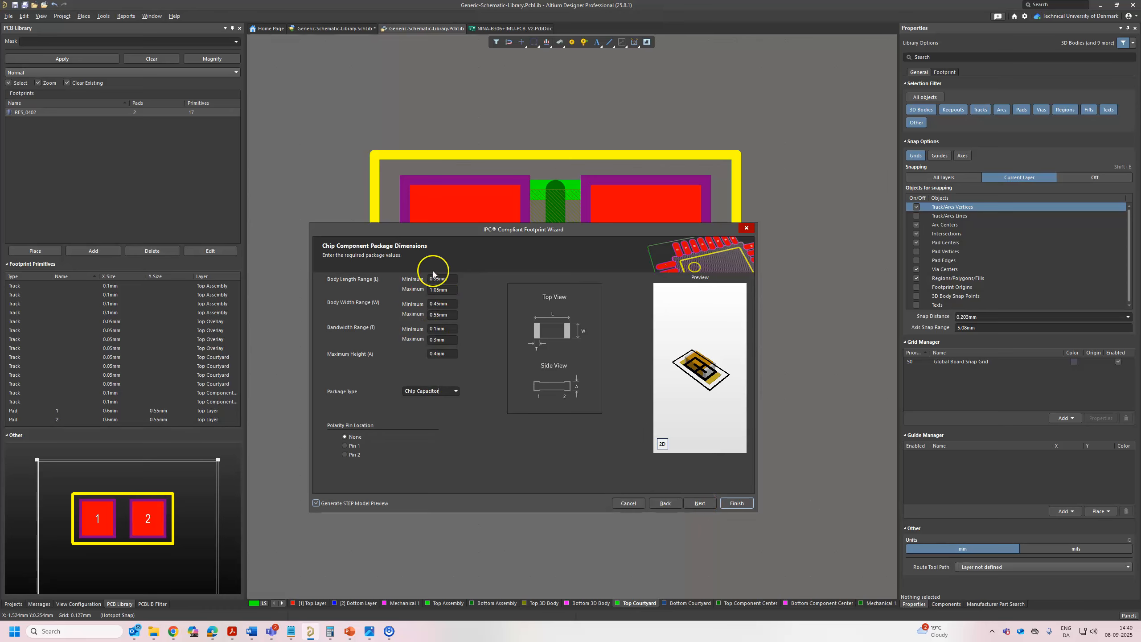
drag(487, 234, 315, 242)
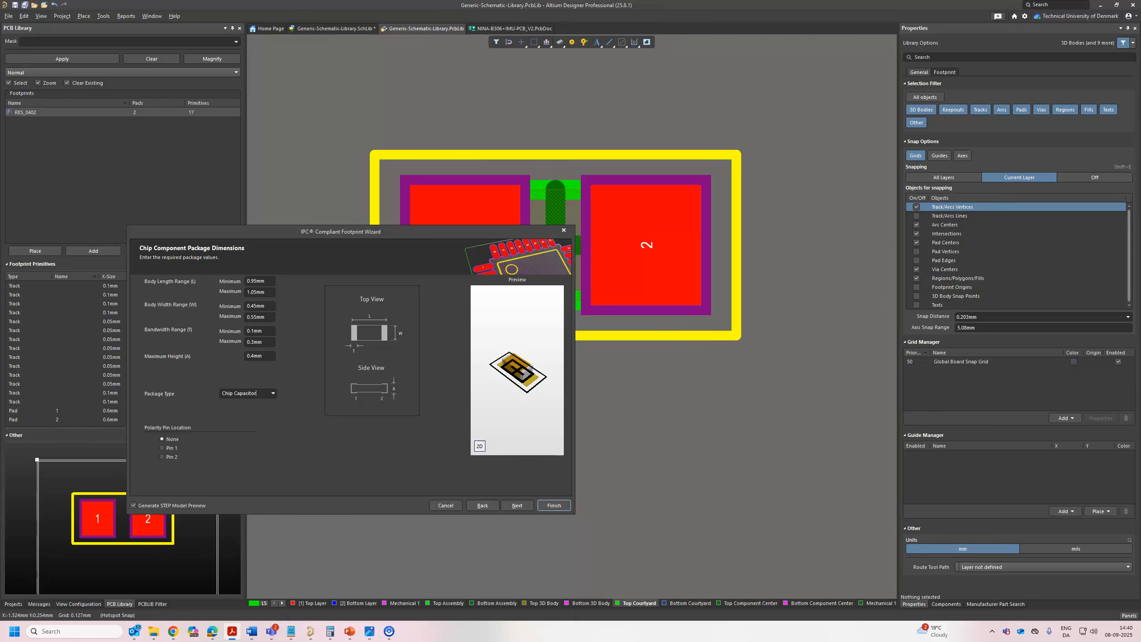
drag(1140, 107, 544, 138)
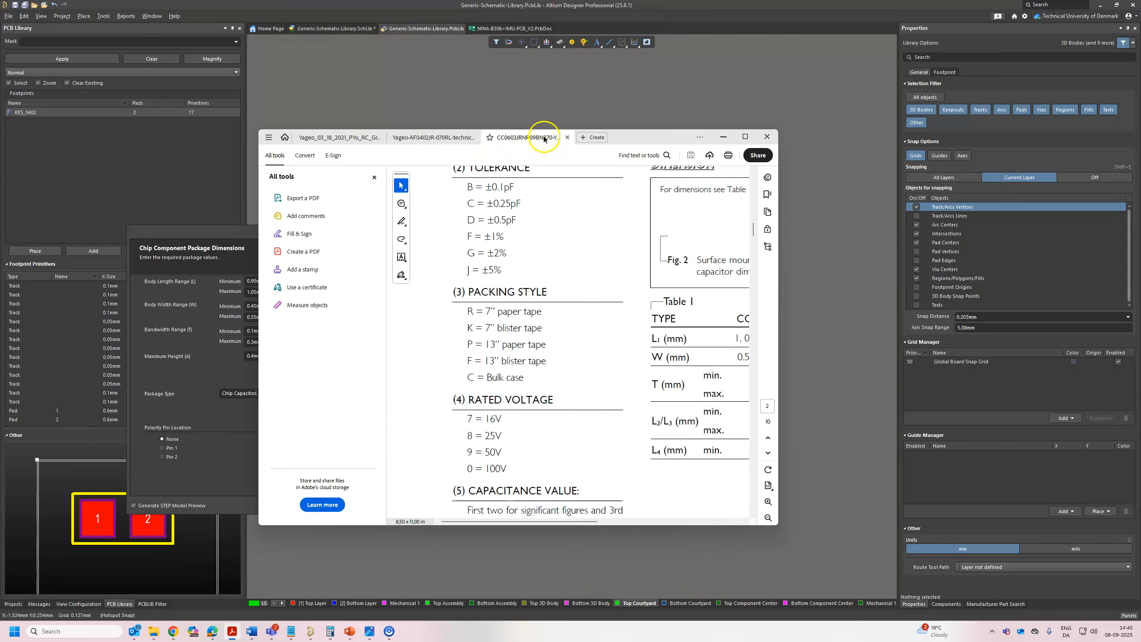
double_click(634, 141)
scroll(540, 270, up, 15)
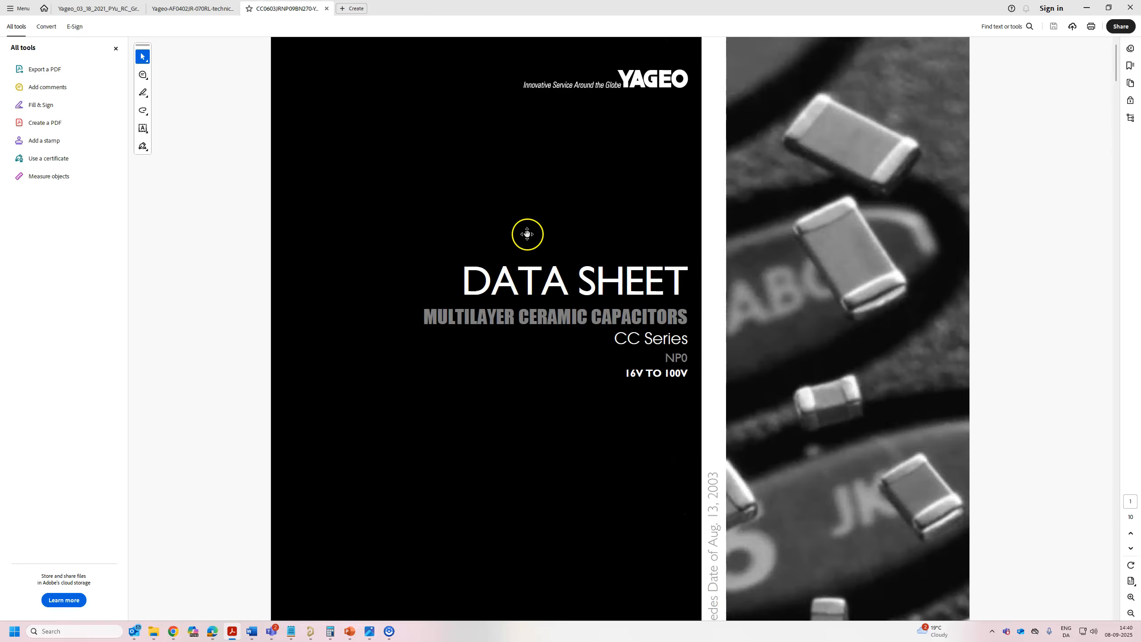
drag(426, 319, 604, 327)
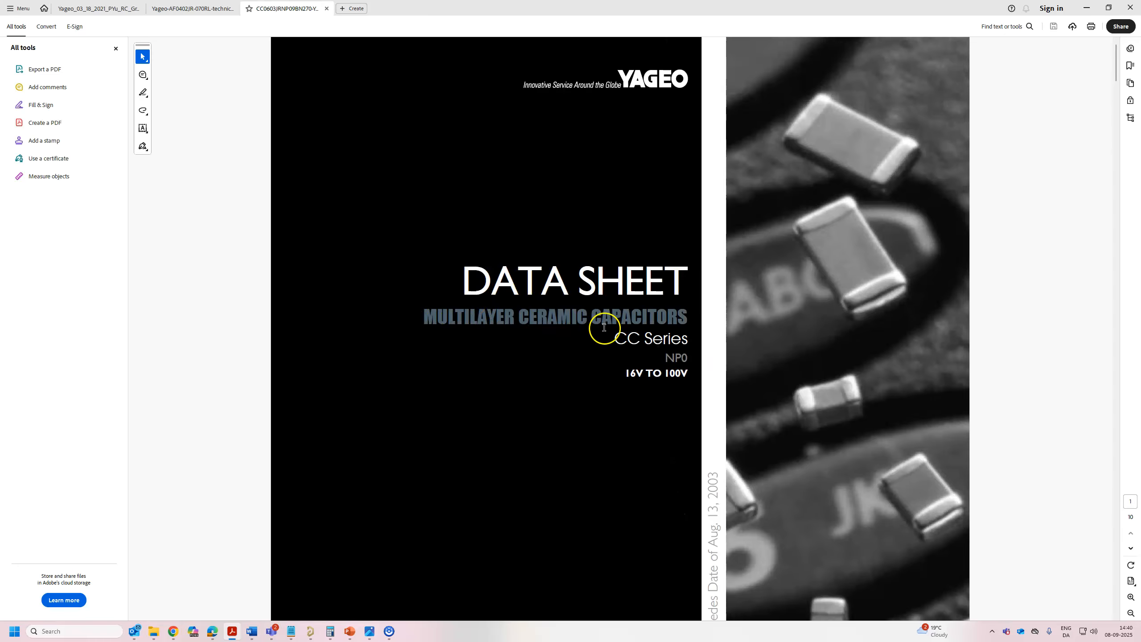
scroll(597, 382, down, 12)
scroll(620, 381, down, 5)
drag(671, 328, 706, 328)
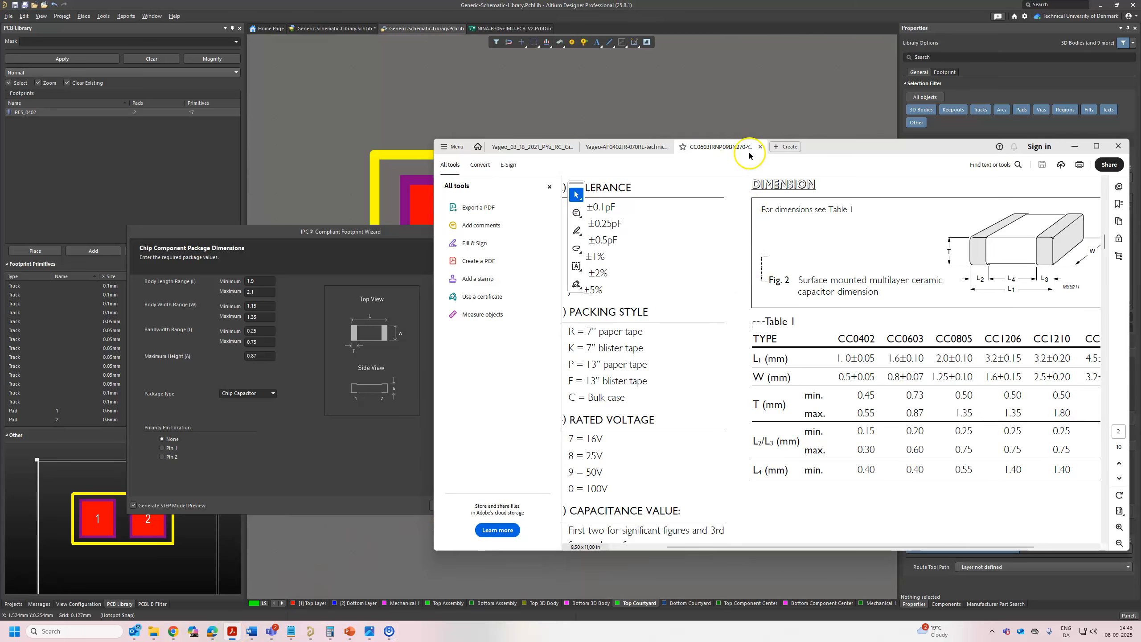
Step: Compare the wizard's package dimensions with the CC0603 column of the datasheet's Table 1, and put the datasheet away
drag(749, 156, 790, 154)
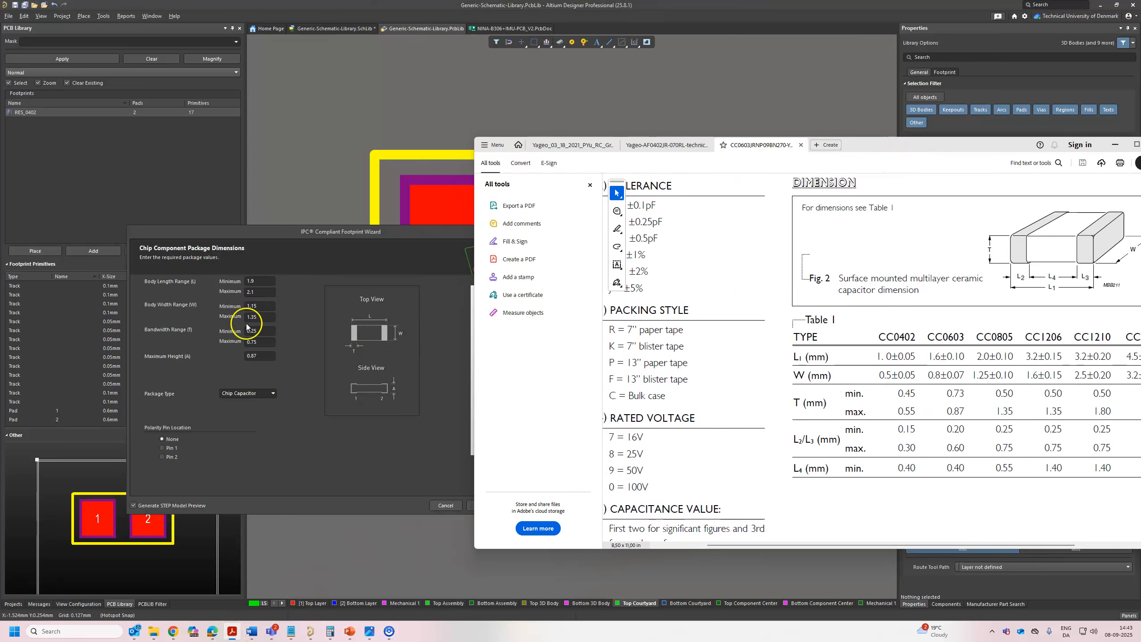
drag(928, 339, 964, 342)
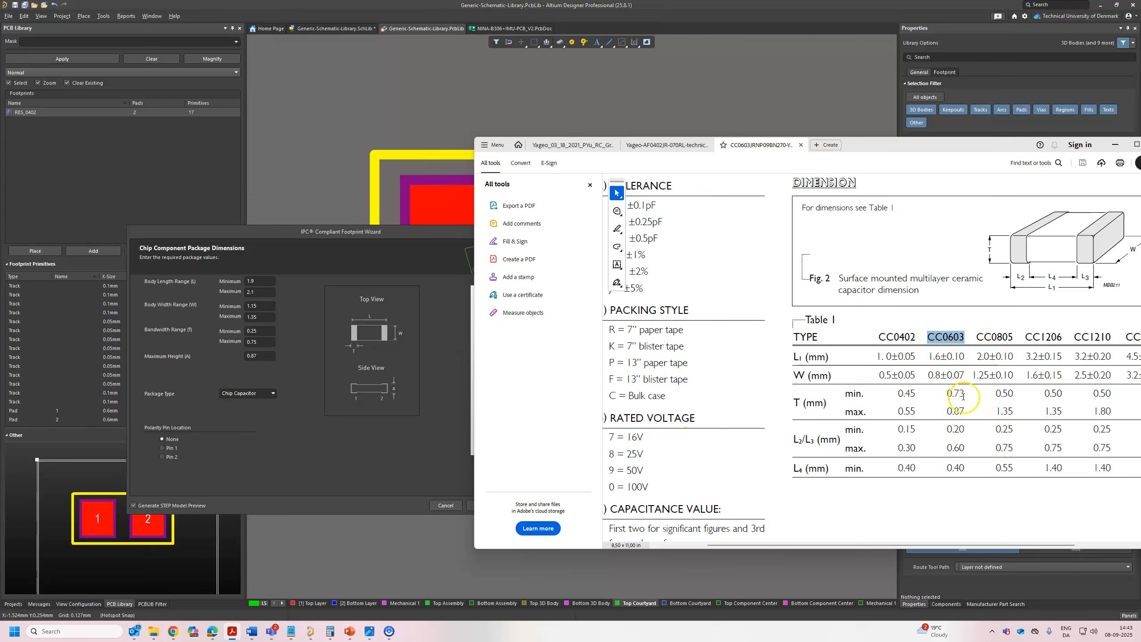
scroll(890, 317, up, 10)
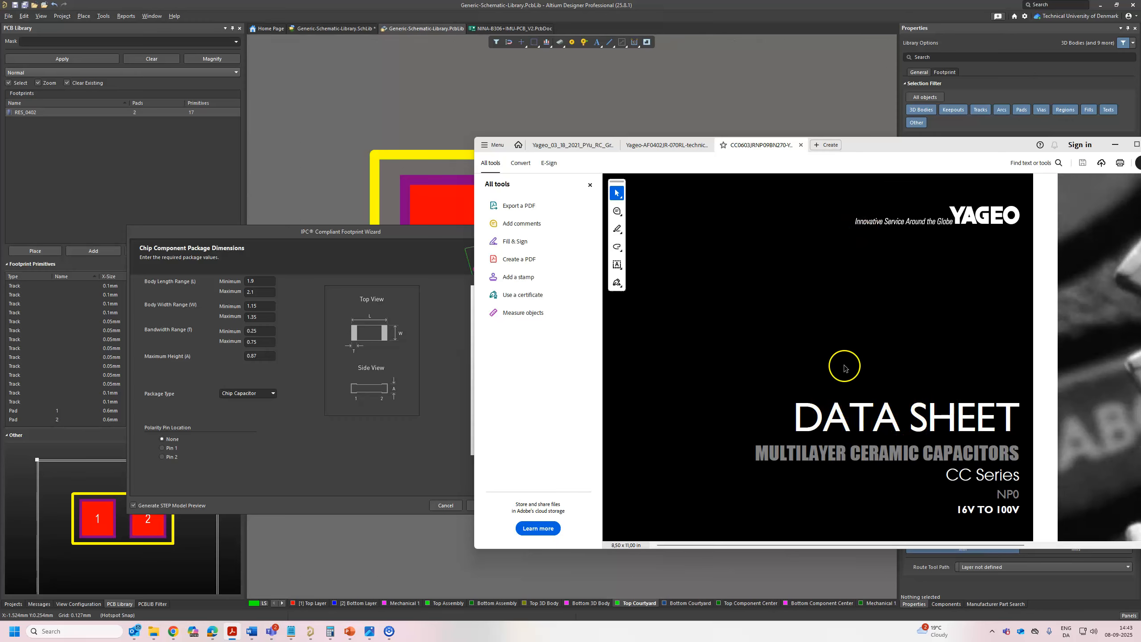
click(1112, 147)
Step: Accept the wizard's default package dimensions, solder fillets, tolerances, footprint, silkscreen, courtyard and assembly settings and proceed to the footprint description
click(515, 506)
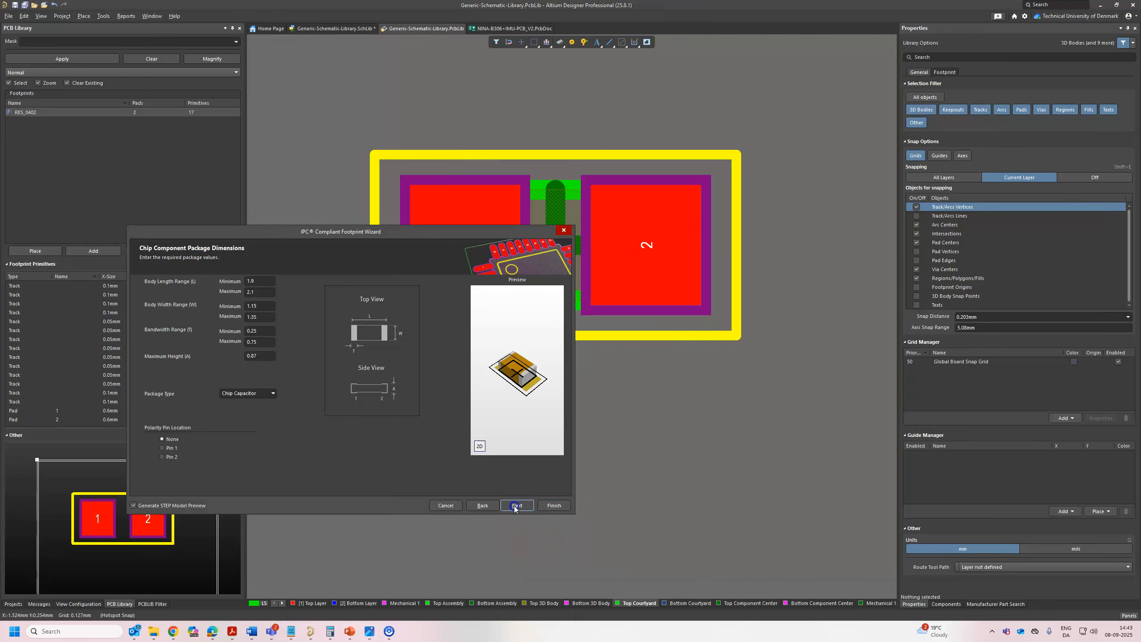
click(515, 507)
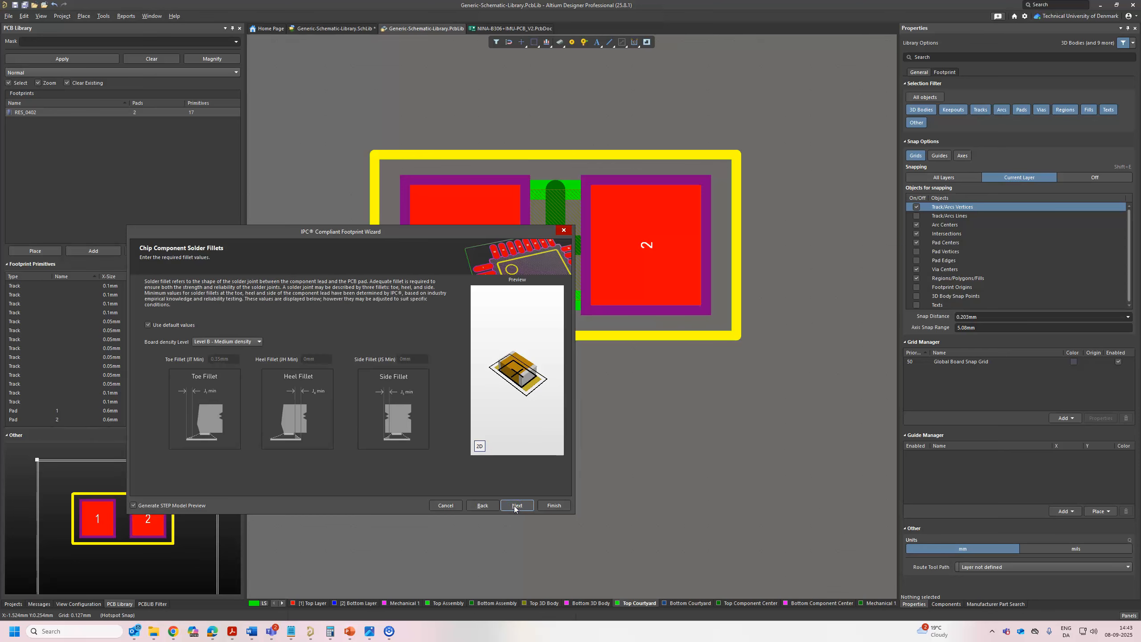
click(515, 507)
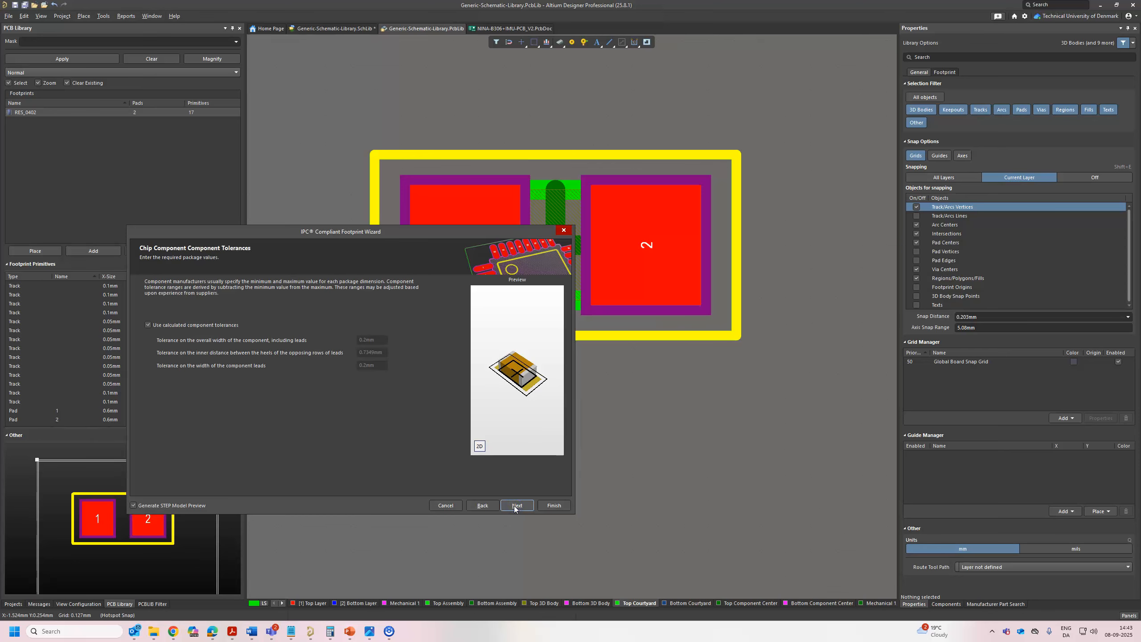
click(515, 506)
click(515, 507)
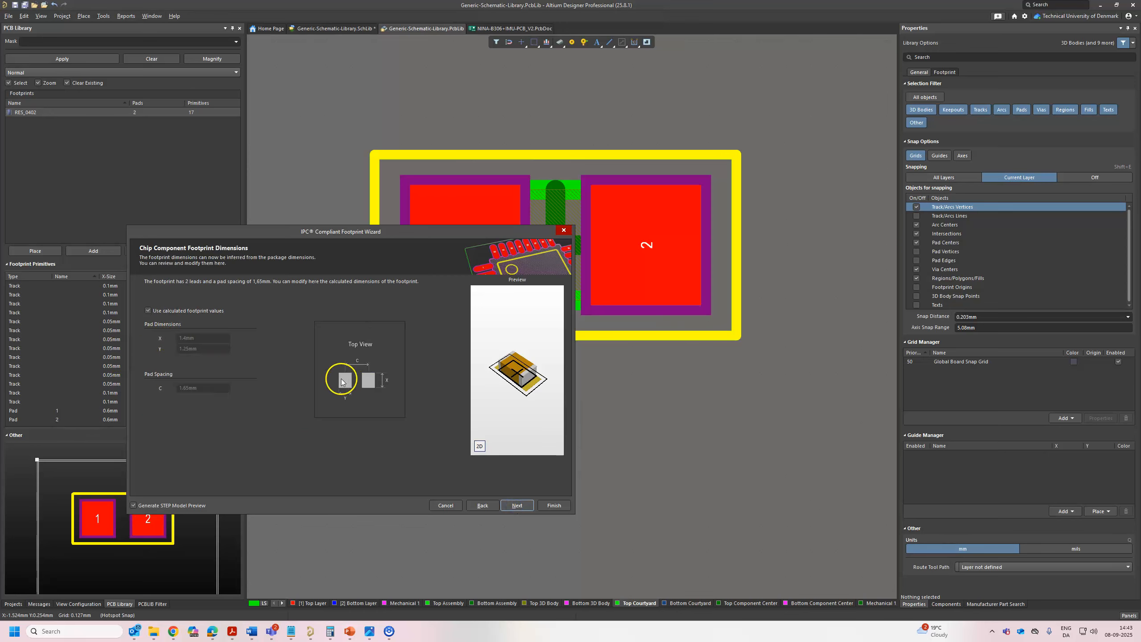
click(519, 505)
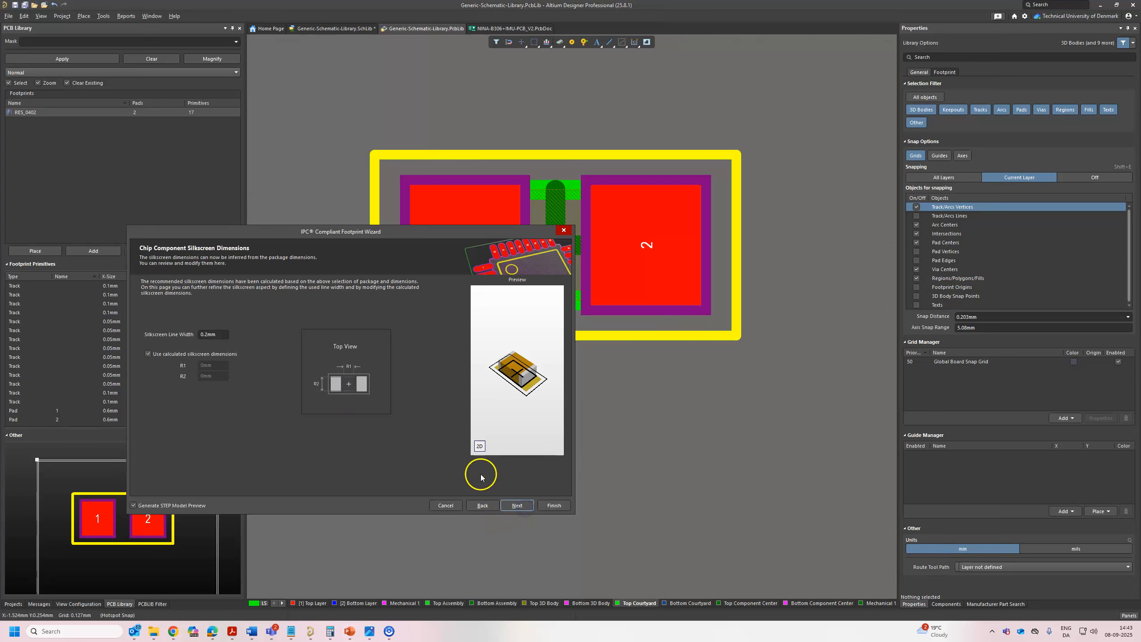
click(517, 505)
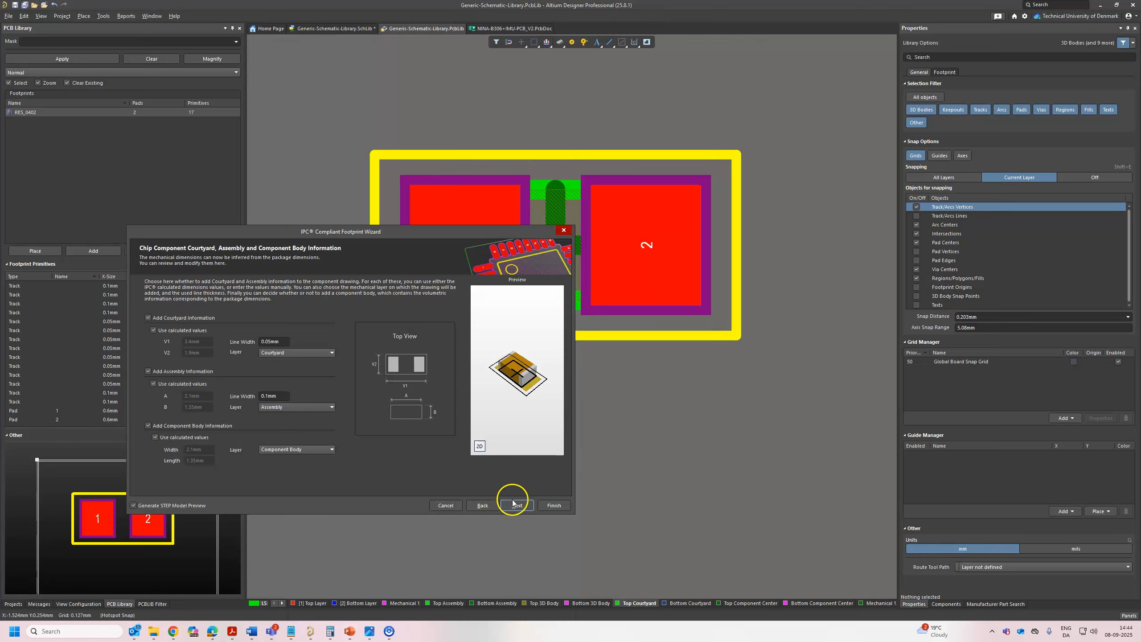
click(514, 505)
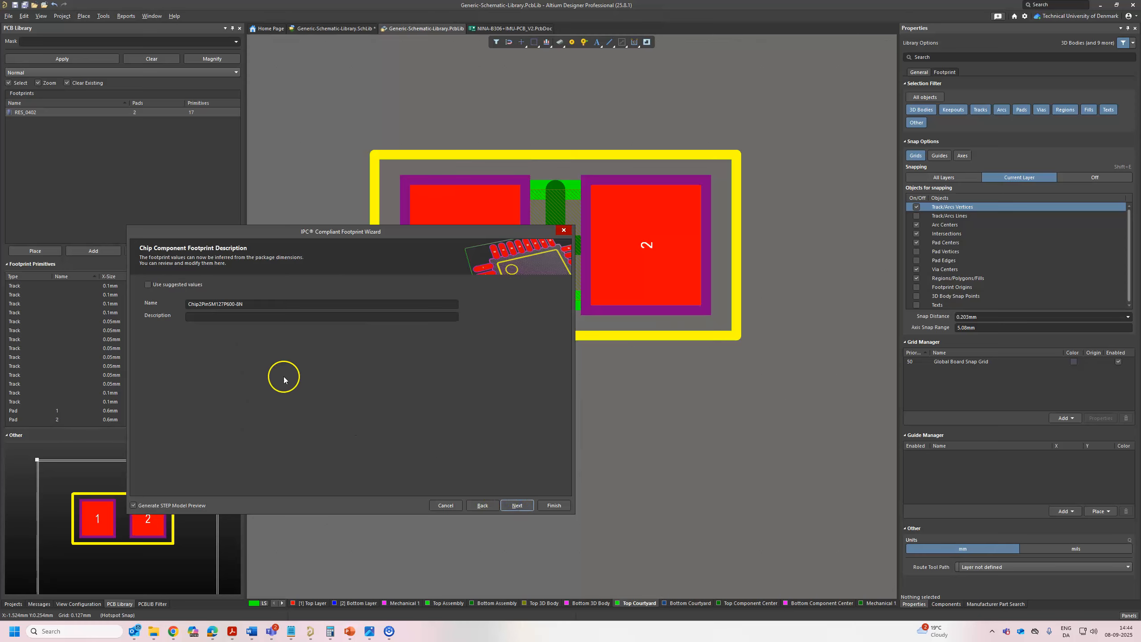
Step: Name the footprint CAP_0603, keep the suggested description, and finish the wizard with the current PcbLib file and an embedded STEP model as output
click(173, 285)
click(173, 285)
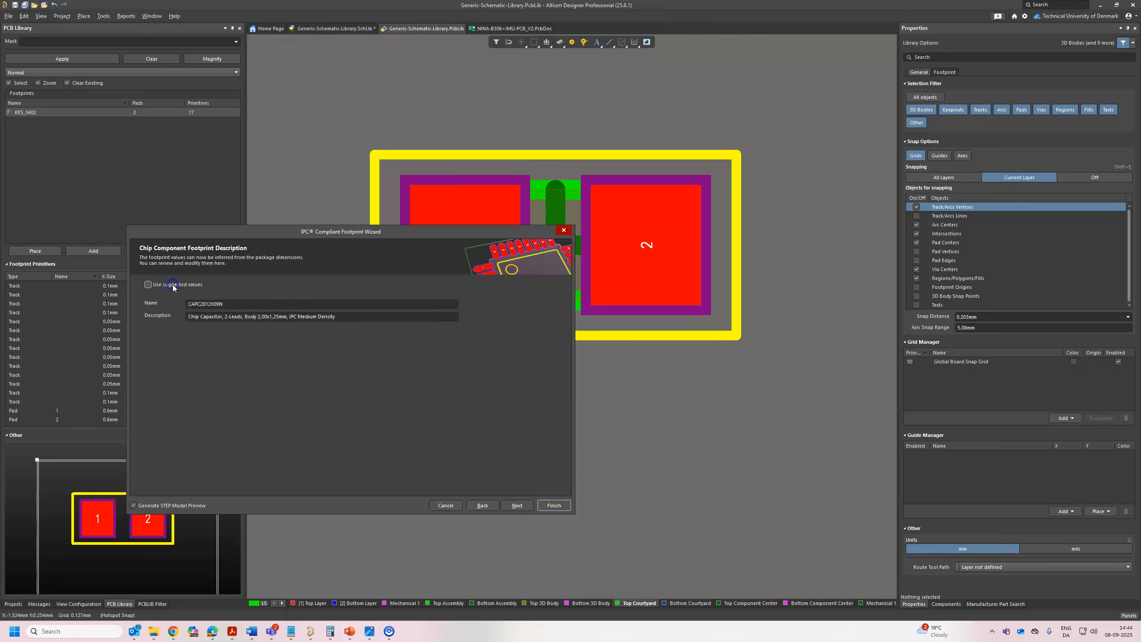
click(233, 304)
click(247, 303)
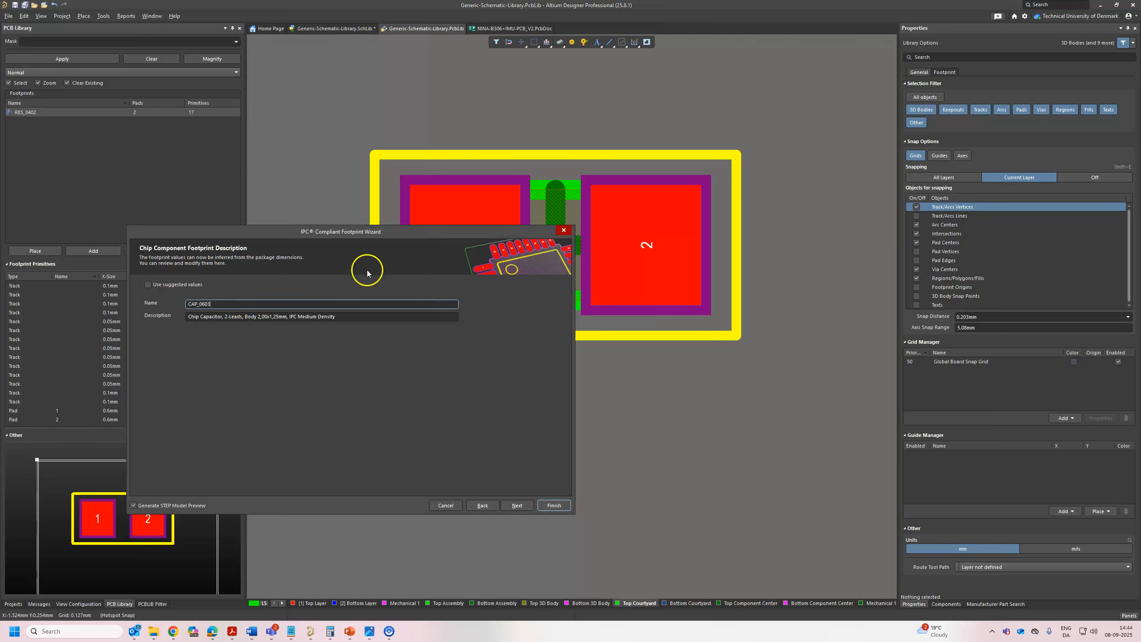
click(517, 505)
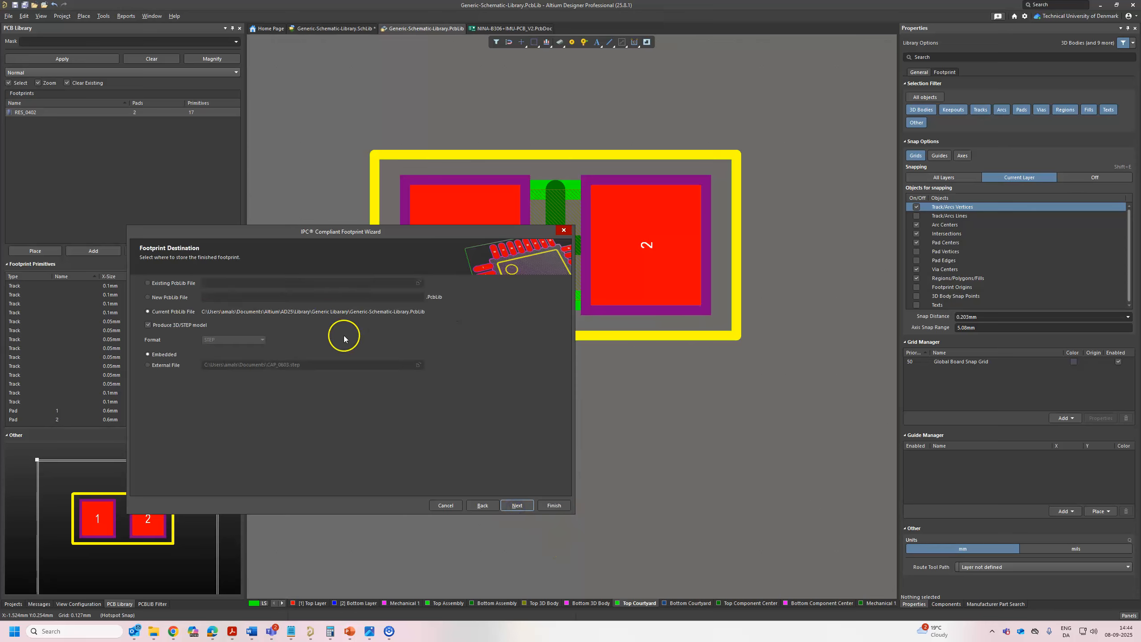
click(517, 505)
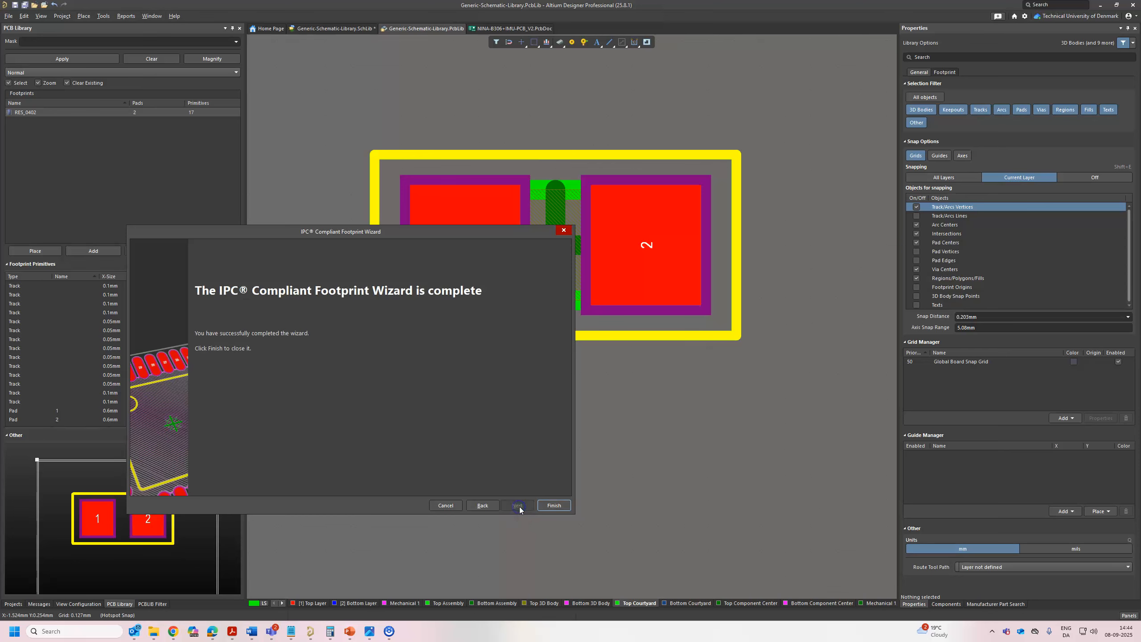
click(553, 505)
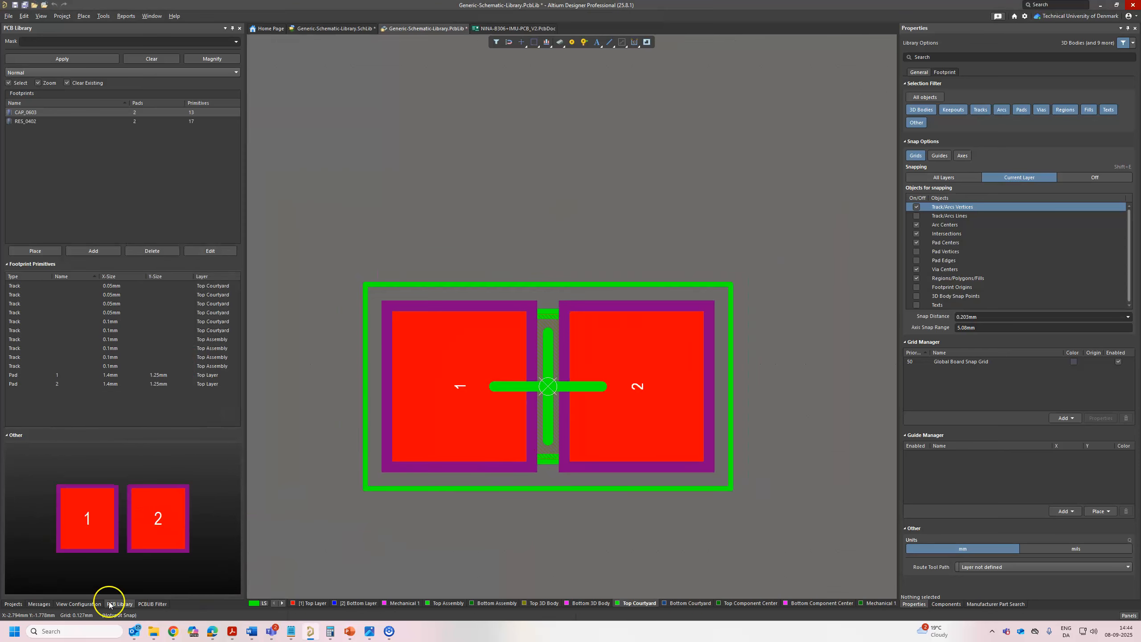
Step: Show the layer view configuration and examine the new CAP_0603 footprint's pads and courtyard lines in 2D
click(96, 603)
ctrl+scroll(487, 418, up, 2)
ctrl+scroll(507, 425, down, 2)
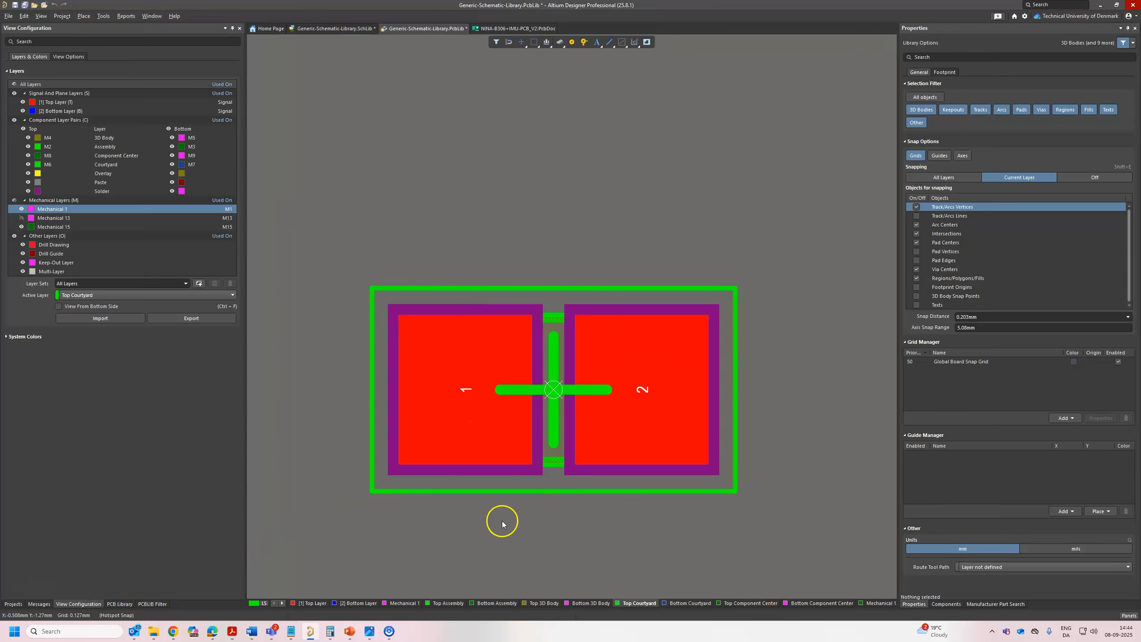
click(491, 389)
click(585, 509)
Step: Examine the capacitor's 3D body on its pads from several angles and return to the 2D layout view
key(3)
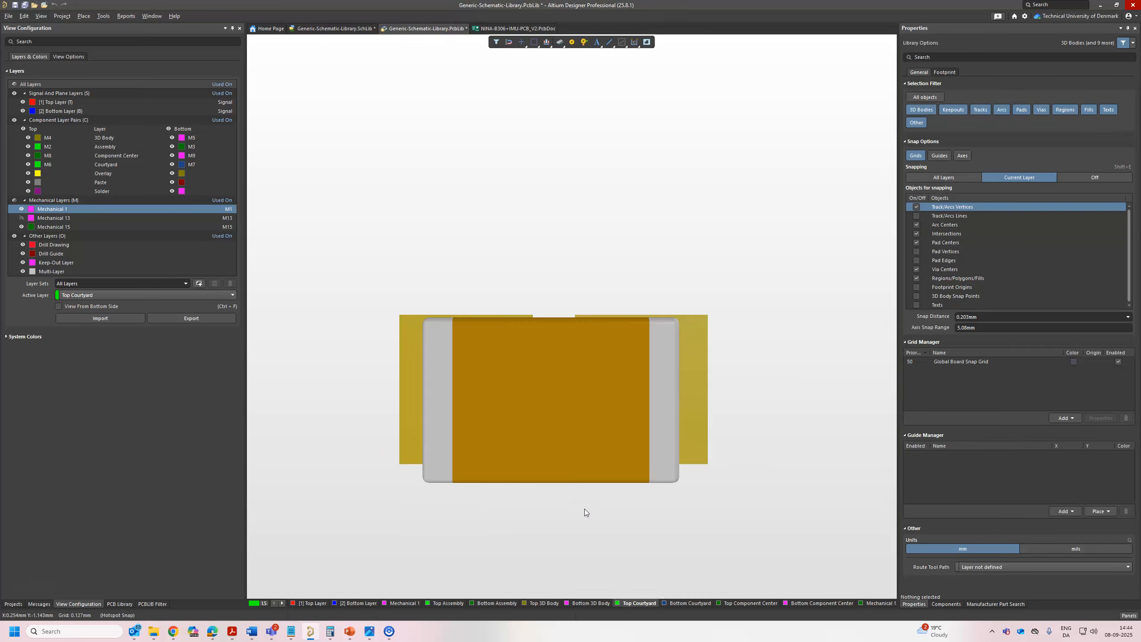
right_drag(528, 357, 441, 181)
ctrl+scroll(518, 339, down, 5)
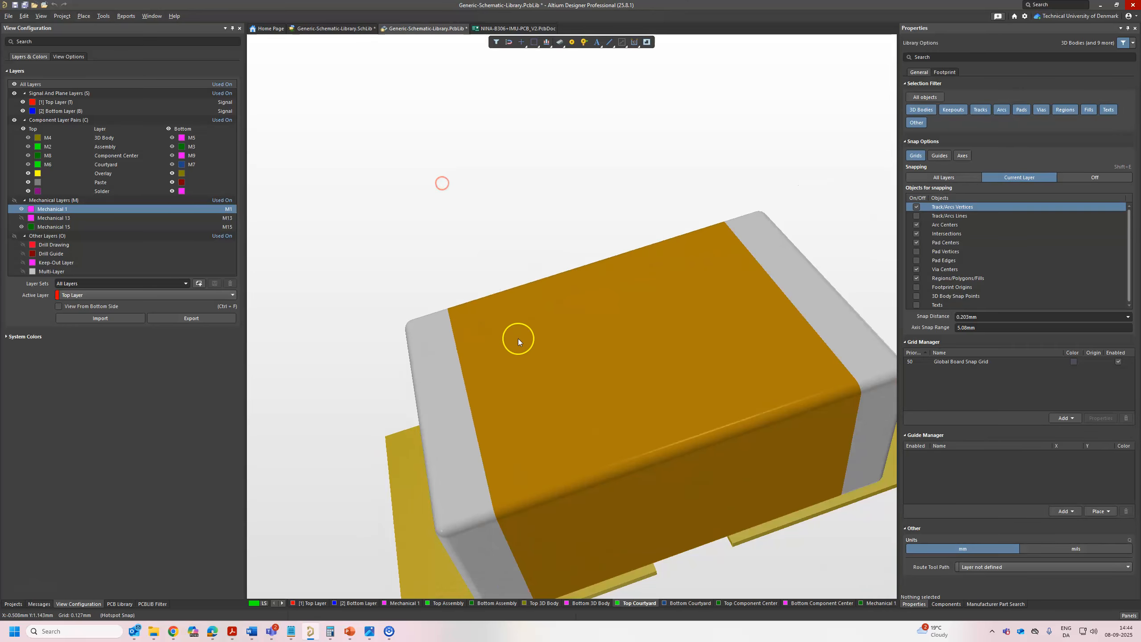
shift+right_drag(721, 423, 686, 521)
ctrl+scroll(687, 520, up, 2)
shift+right_drag(763, 344, 798, 299)
shift+right_drag(594, 493, 724, 405)
ctrl+scroll(485, 480, up, 2)
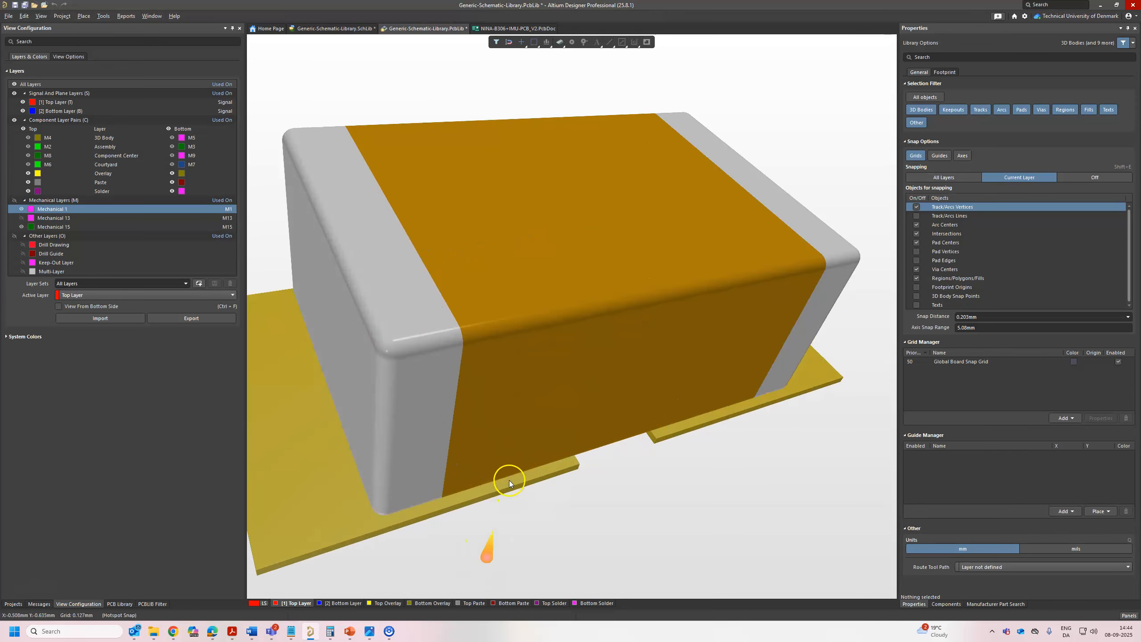
ctrl+scroll(524, 477, down, 2)
key(2)
ctrl+scroll(589, 484, down, 1)
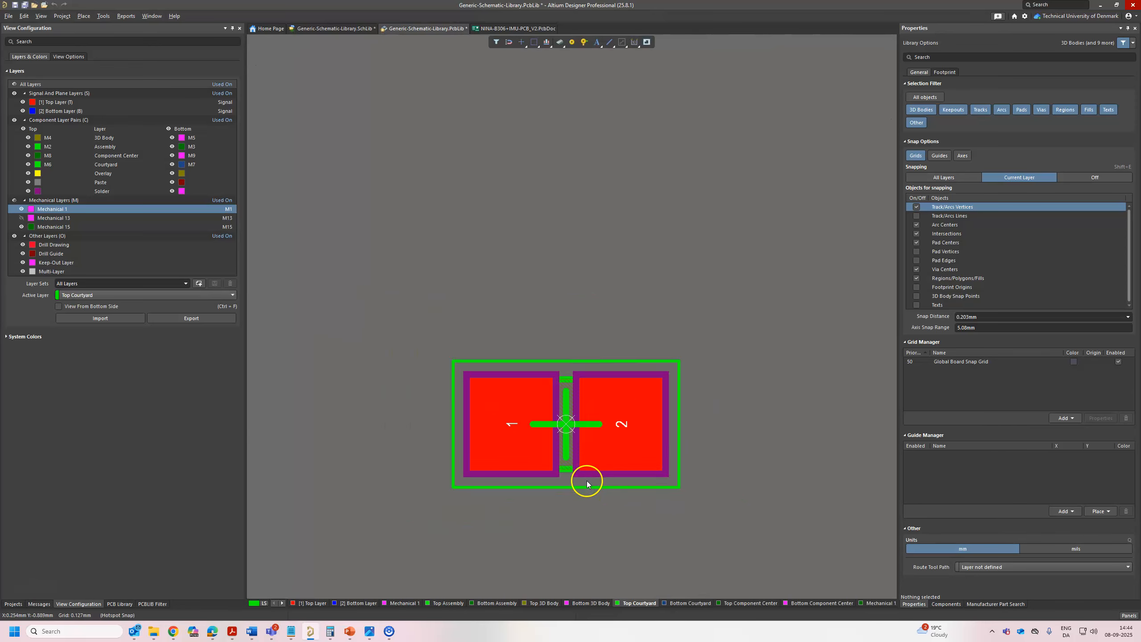
ctrl+scroll(586, 480, up, 1)
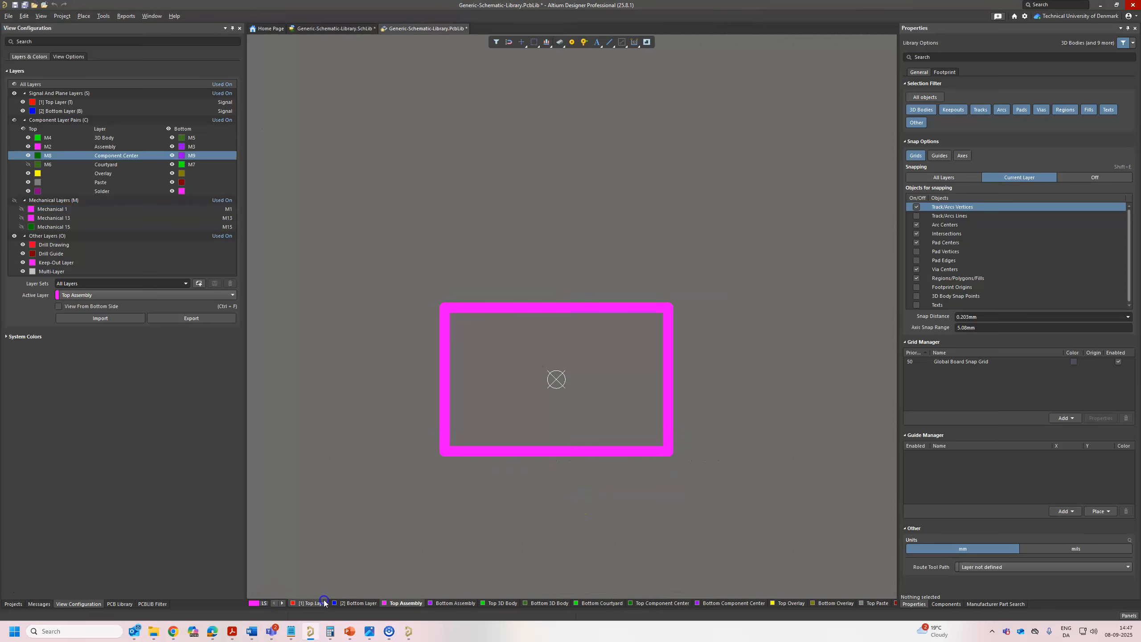
Step: Make Top Layer active, inspect the colour choices for the top 3D Body layer without changing them, and leave single-layer mode
click(310, 603)
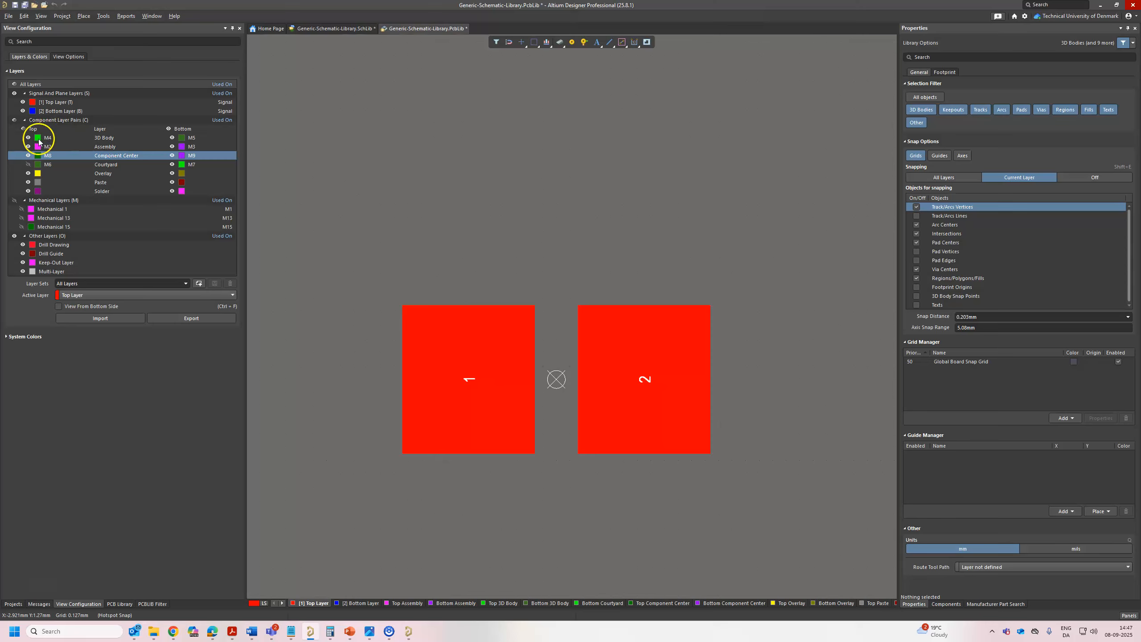
click(38, 139)
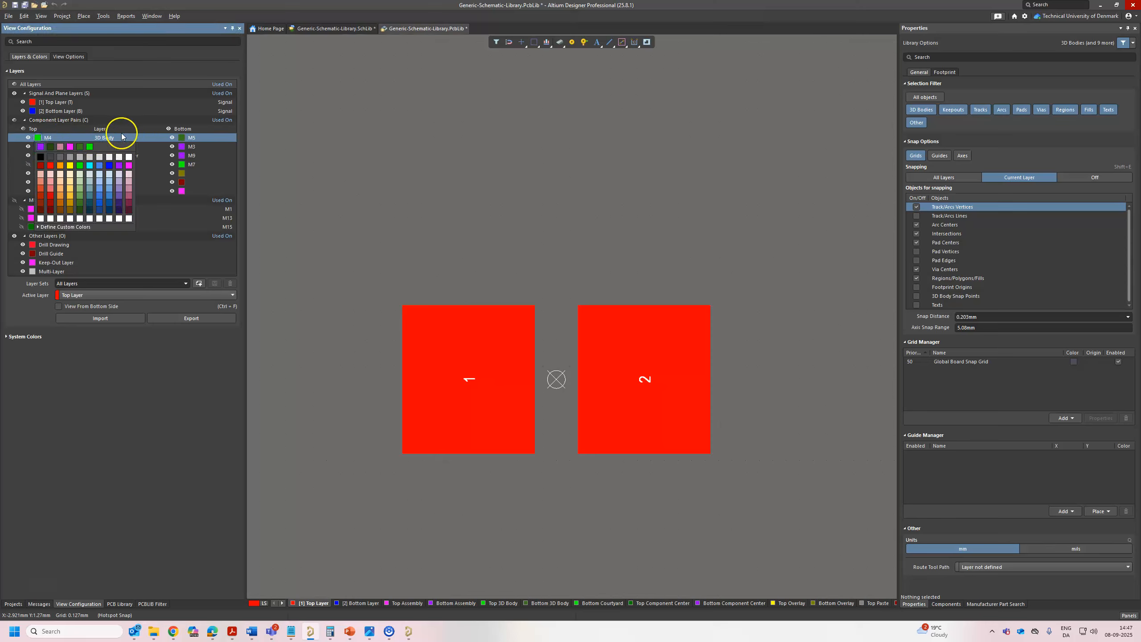
click(330, 156)
click(358, 174)
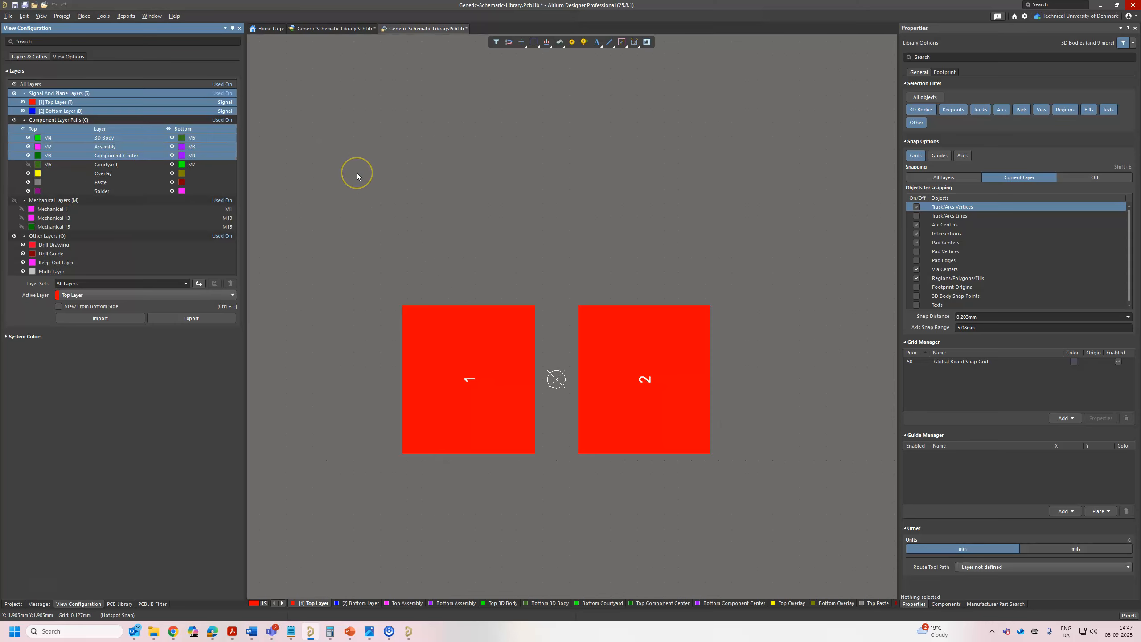
click(357, 174)
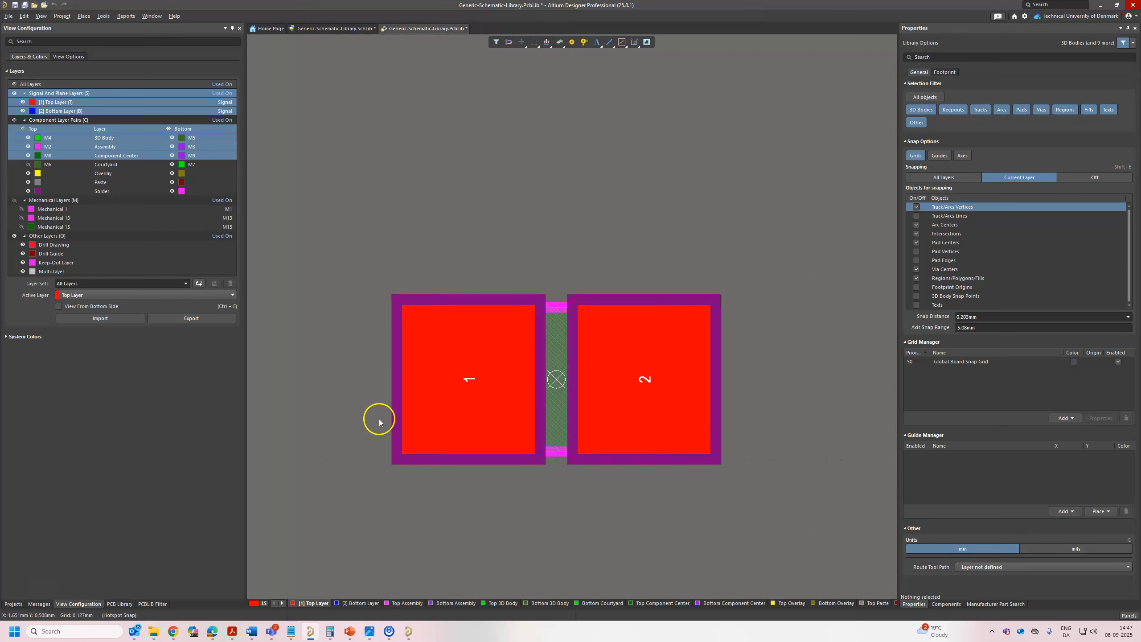
Step: Make Top 3D Body the active layer and isolate it in single-layer mode to examine the body outline
ctrl+scroll(623, 551, up, 2)
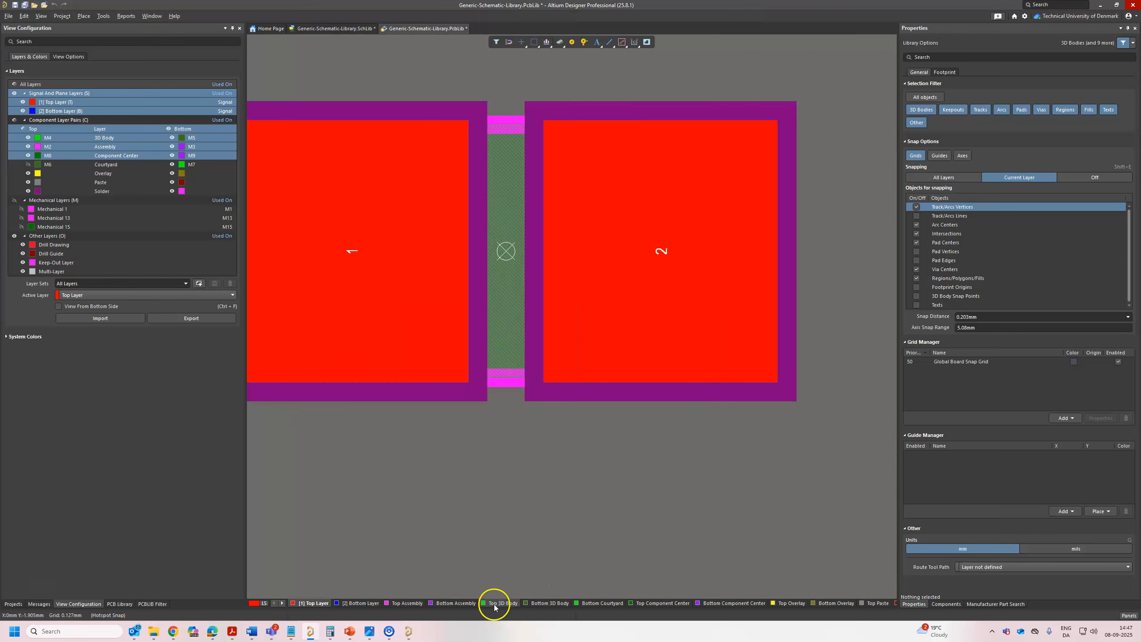
click(122, 181)
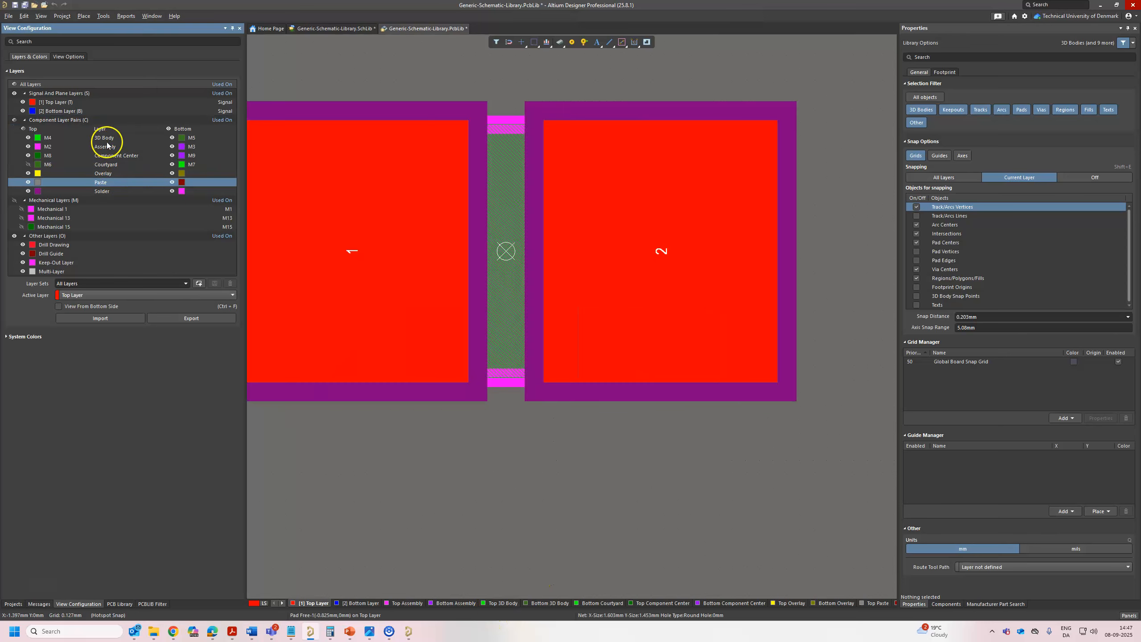
click(385, 505)
ctrl+scroll(452, 471, down, 2)
click(501, 603)
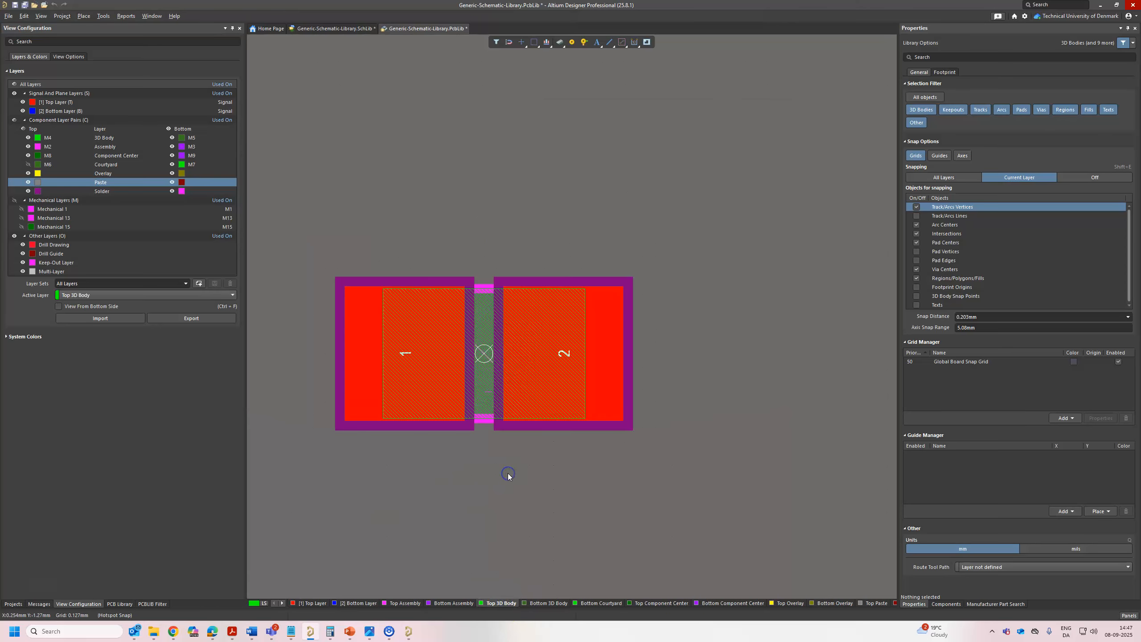
key(shift+s)
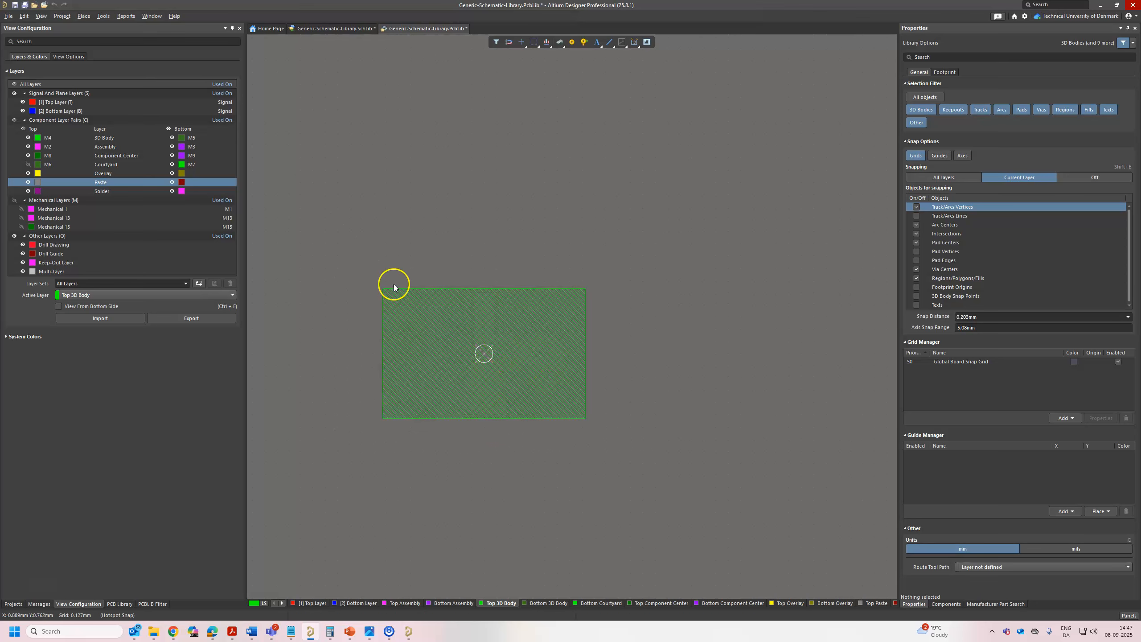
Step: Examine the Bottom Assembly, Top Assembly, Top Layer and Top Overlay contents in isolation, then show all layers with Top Layer active
click(447, 603)
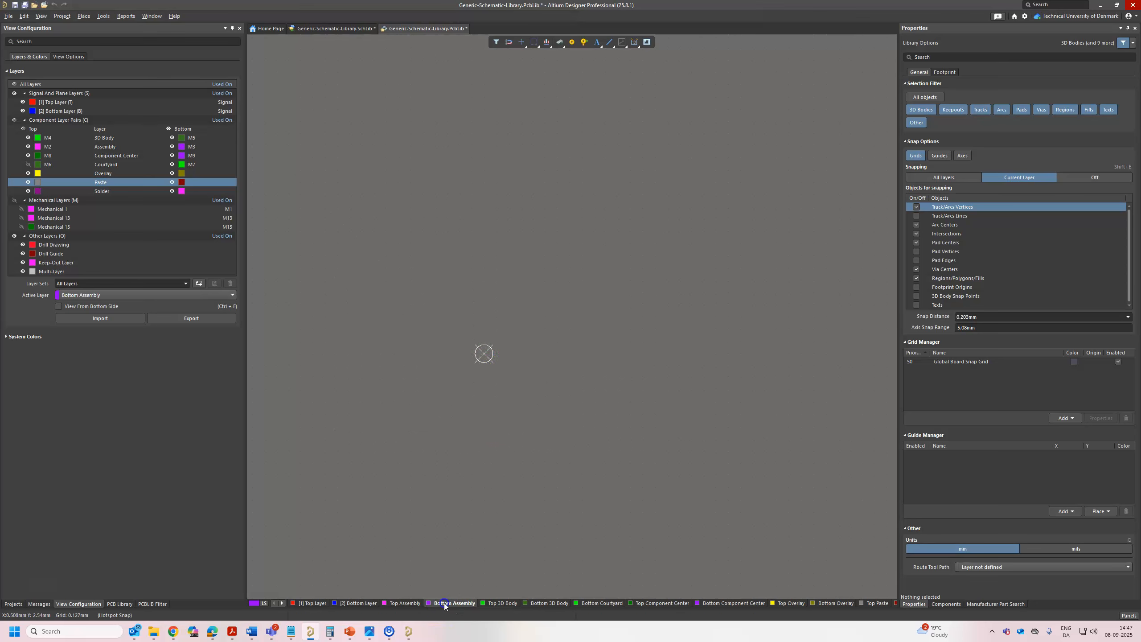
click(403, 602)
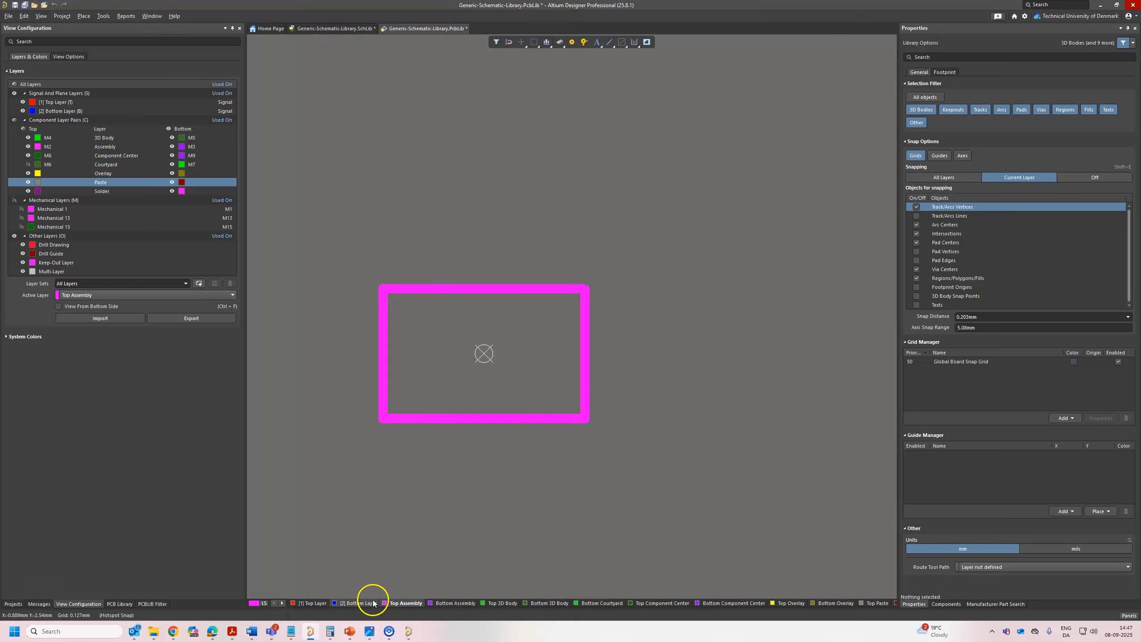
click(320, 603)
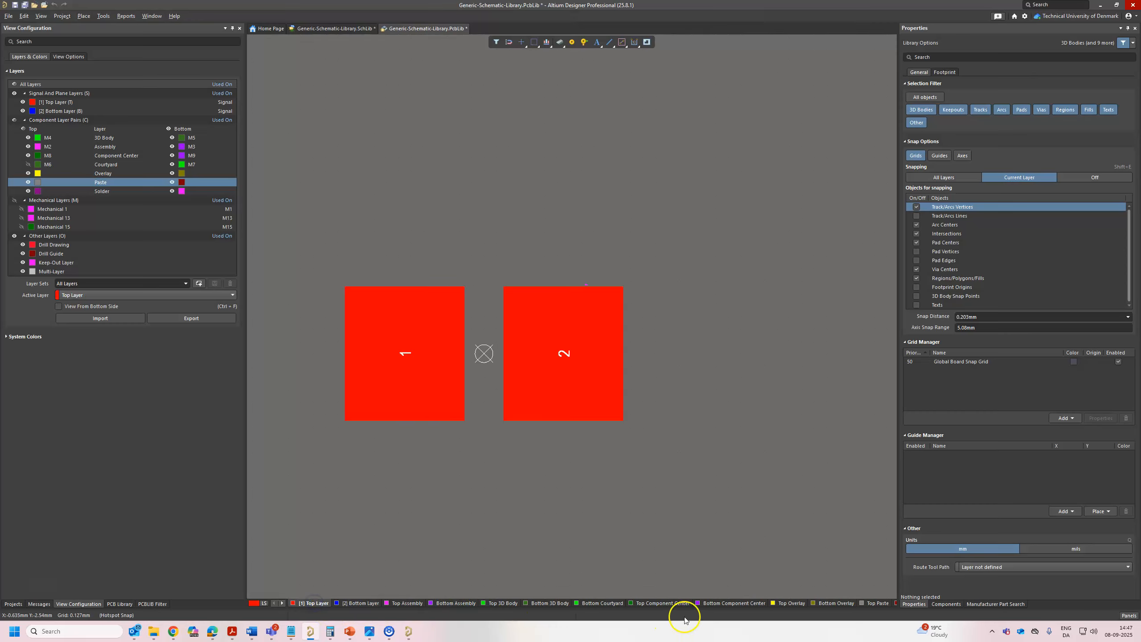
click(787, 603)
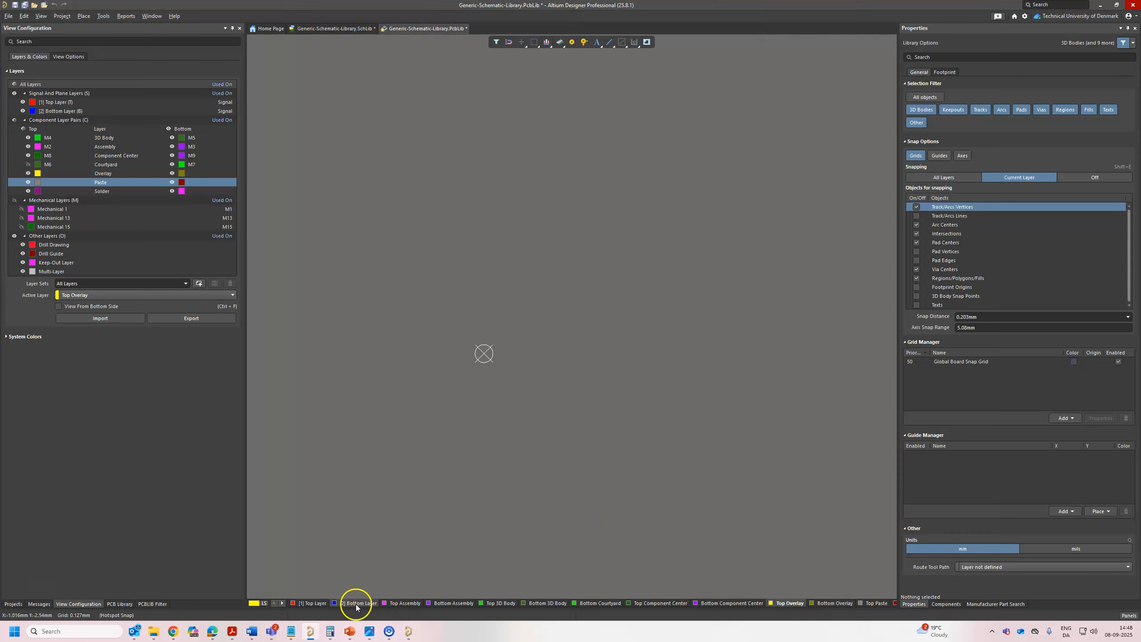
click(312, 603)
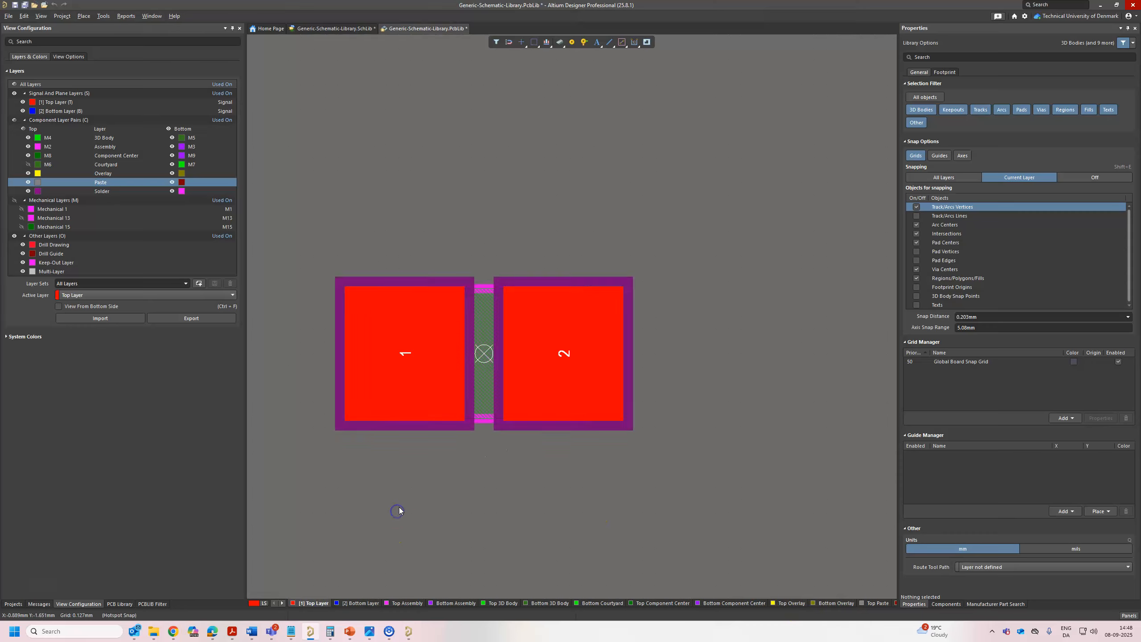
ctrl+scroll(450, 488, up, 2)
ctrl+scroll(469, 474, down, 2)
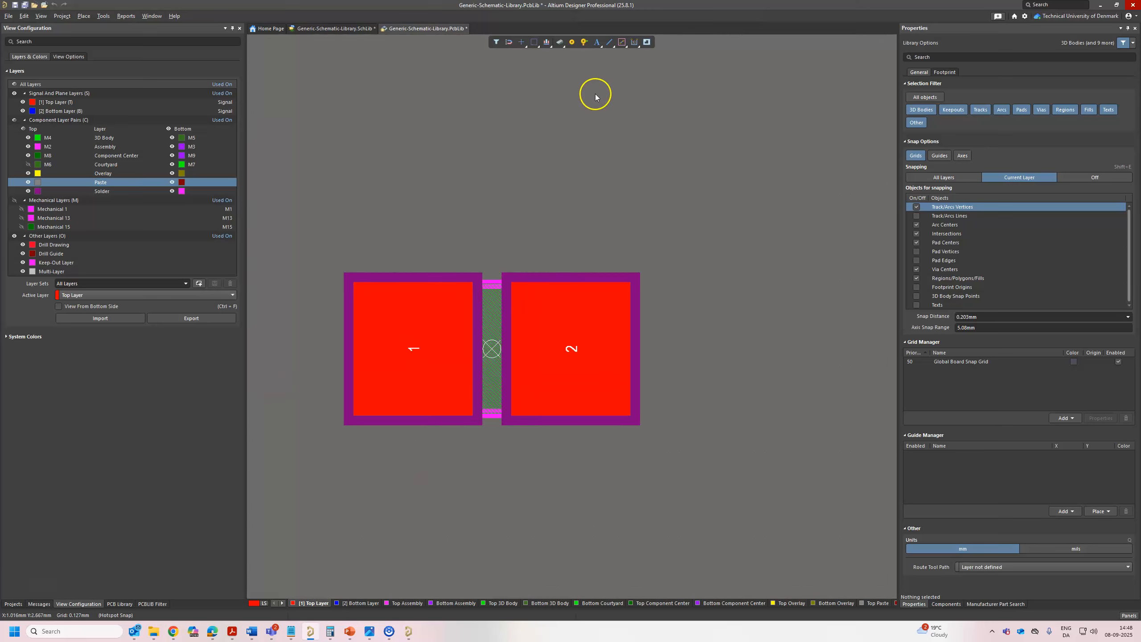
click(611, 43)
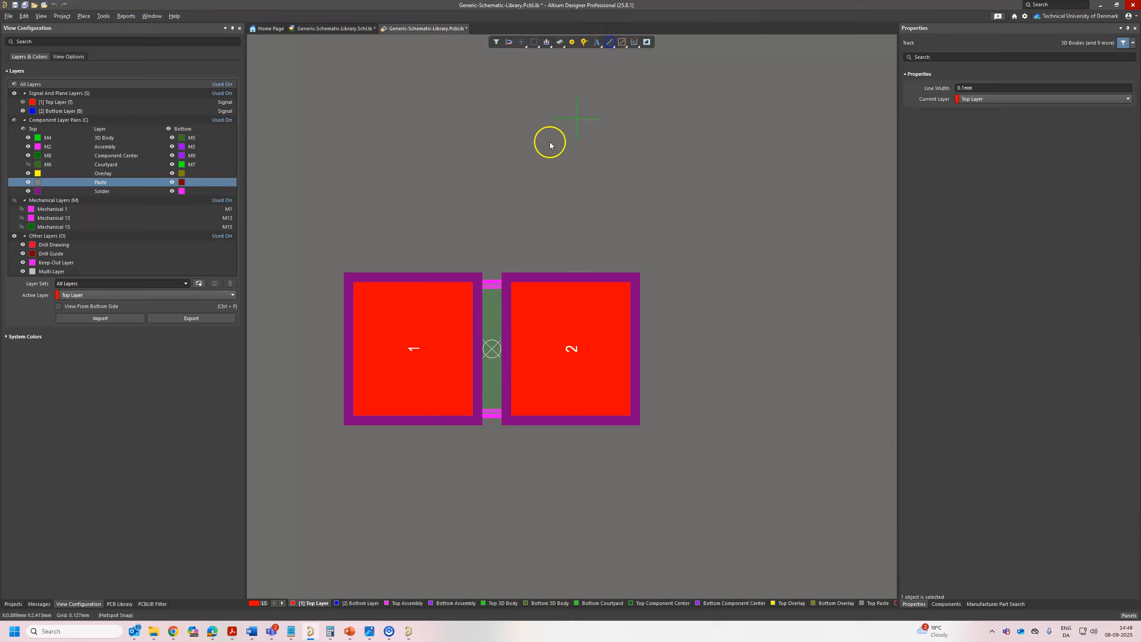
click(350, 263)
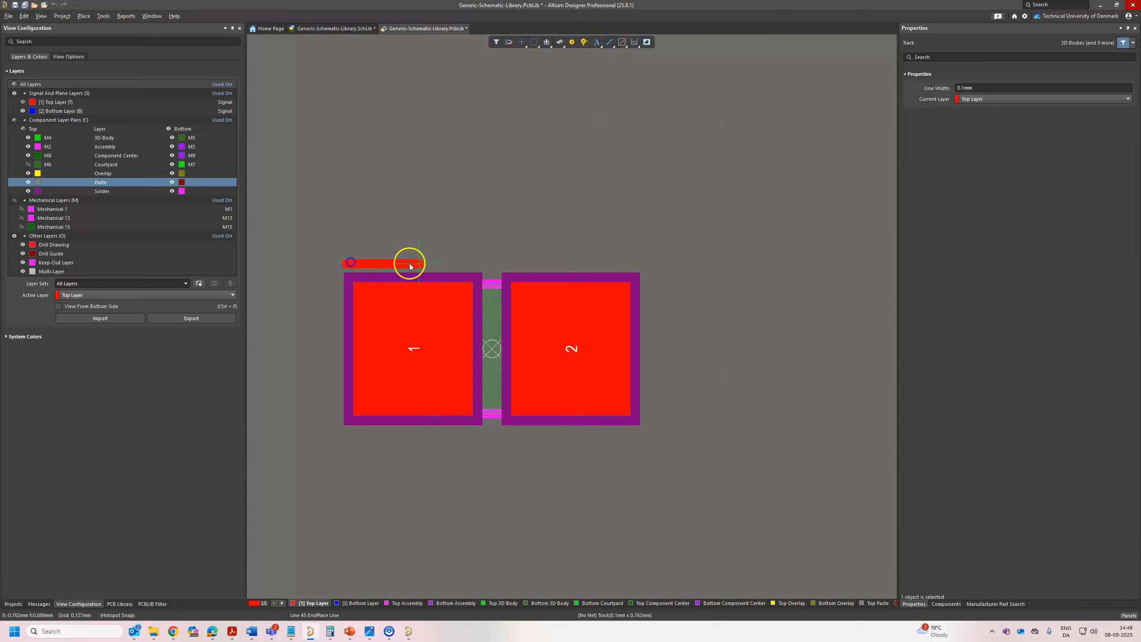
right_click(689, 279)
right_click(686, 321)
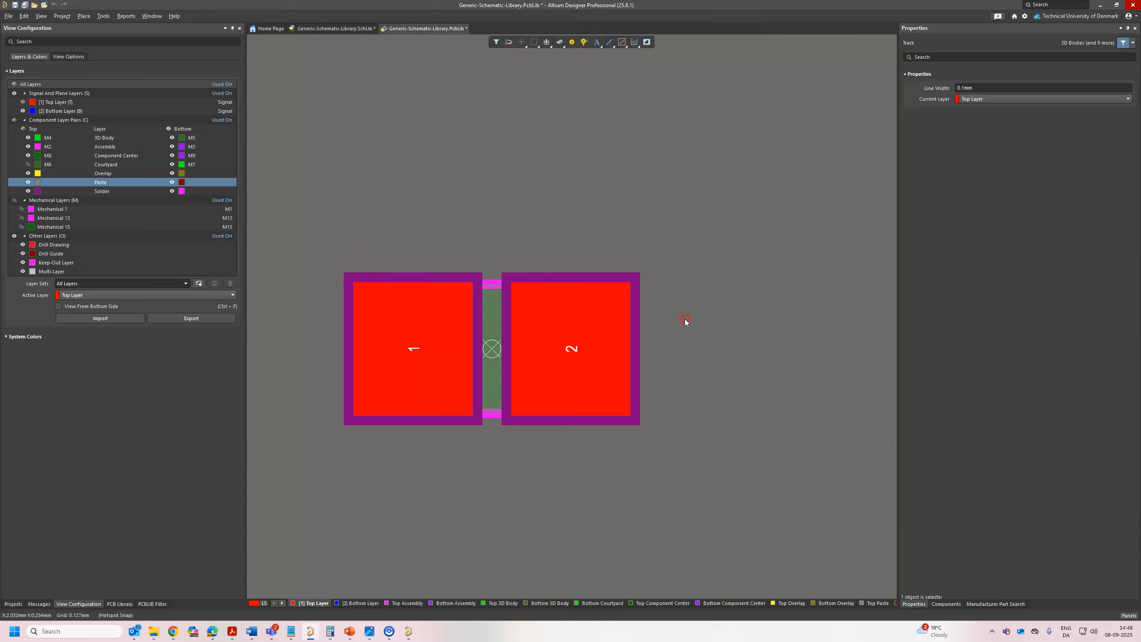
Step: Draw a rectangular outline around both pads on the Top Overlay layer using 0.1 mm lines
click(787, 604)
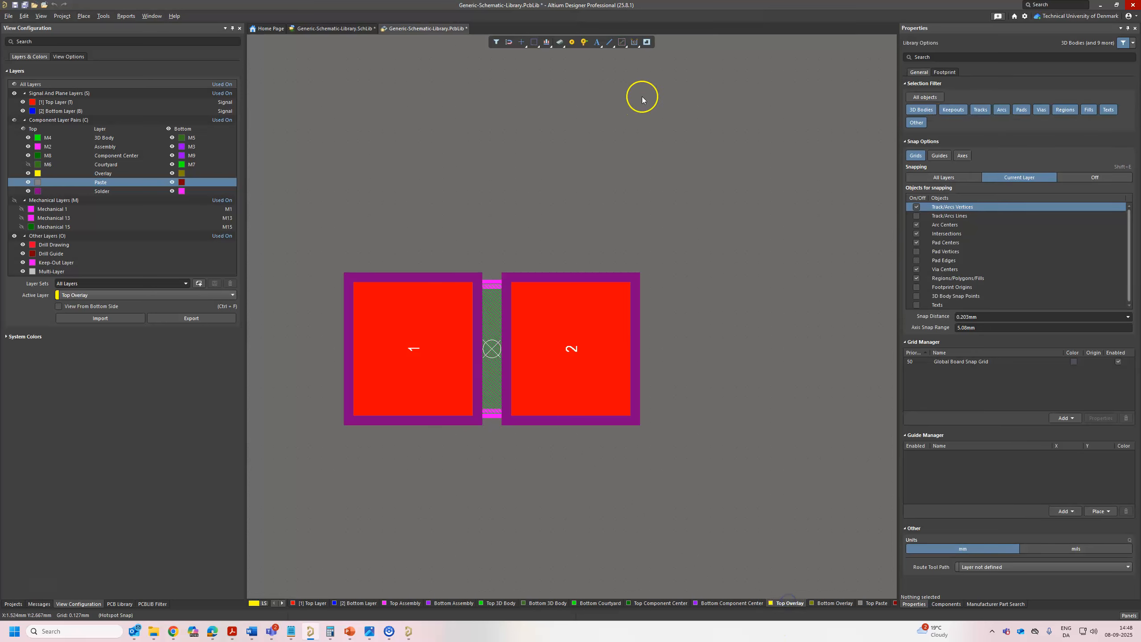
click(610, 42)
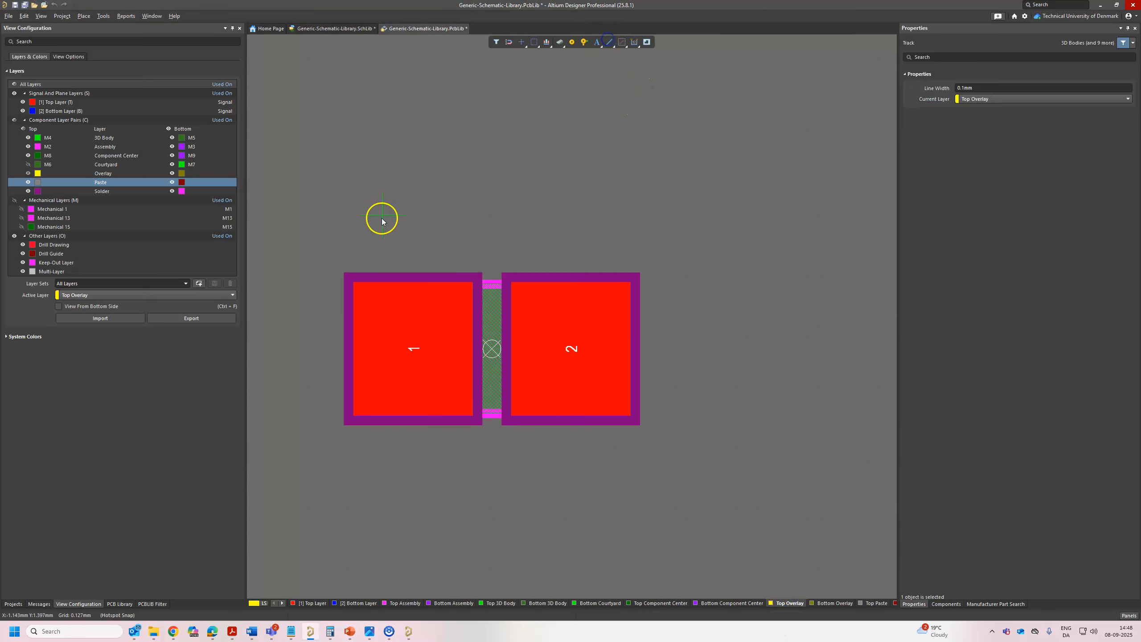
click(344, 264)
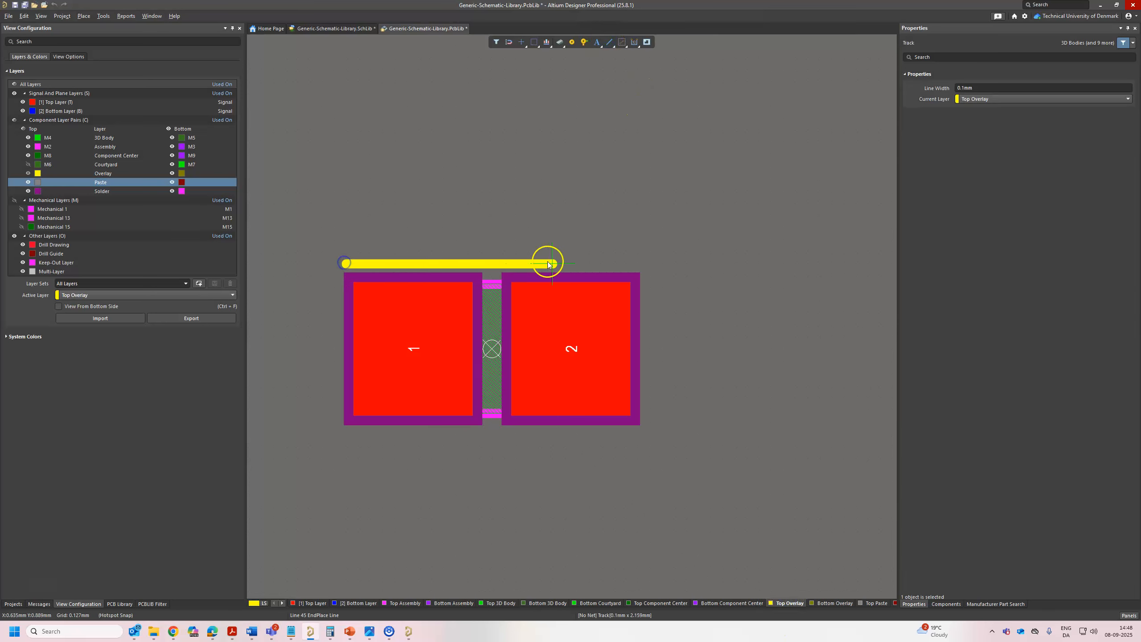
click(653, 266)
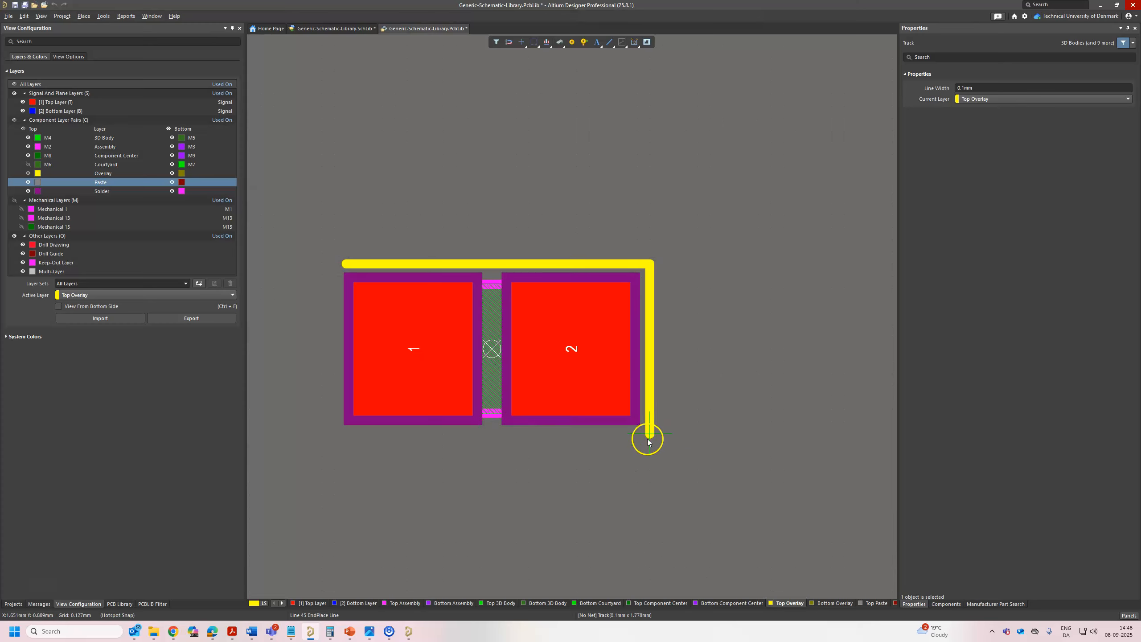
click(335, 435)
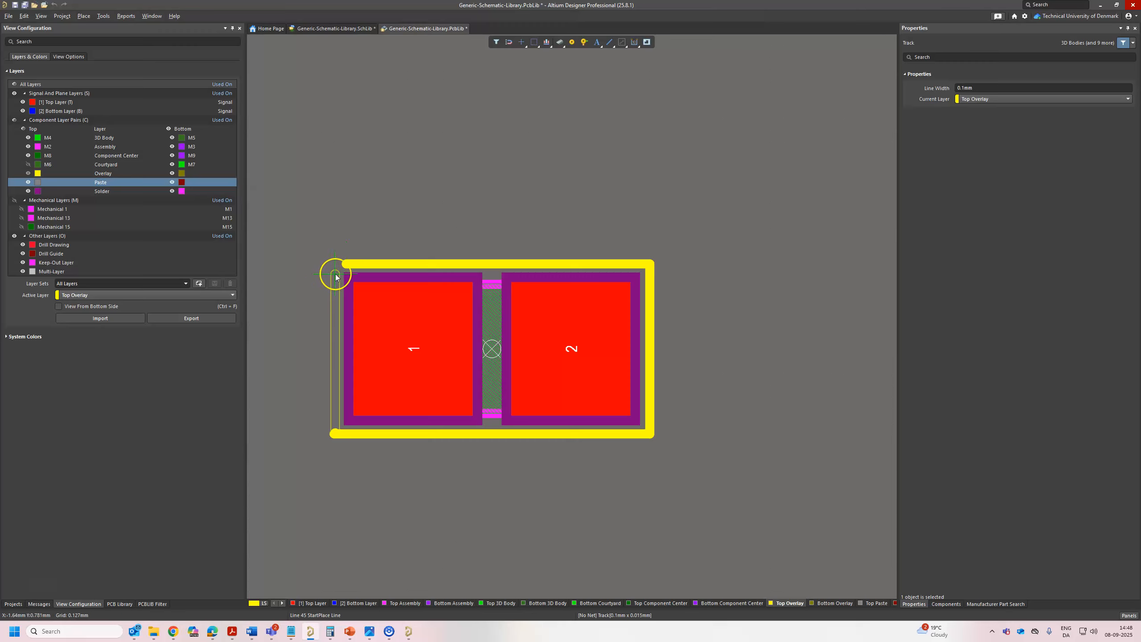
click(337, 267)
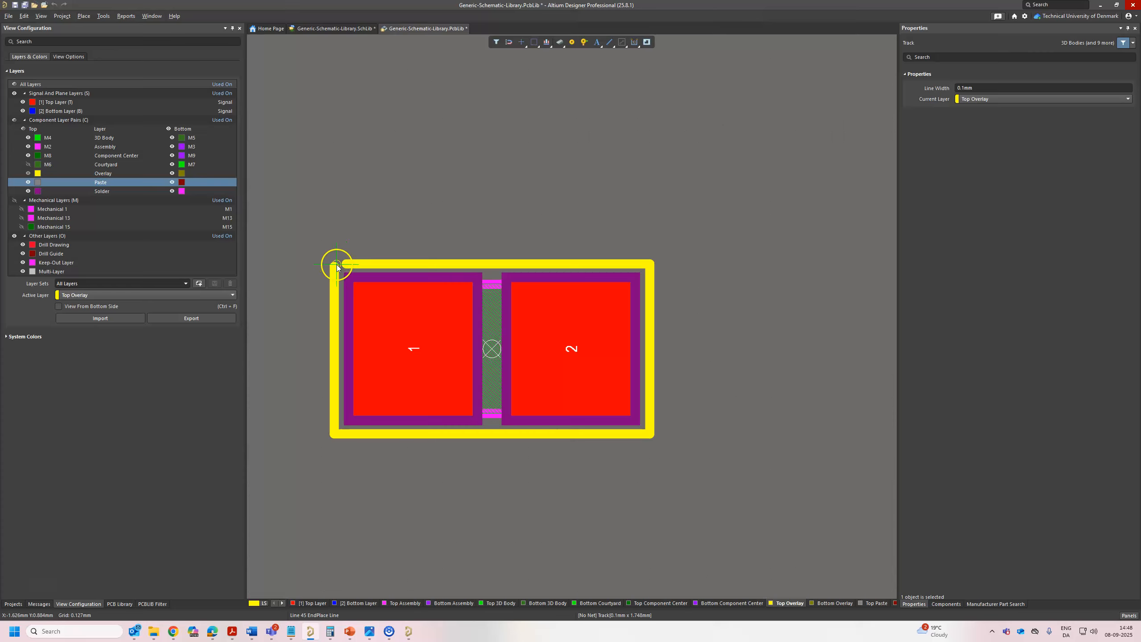
click(338, 264)
ctrl+scroll(346, 262, up, 2)
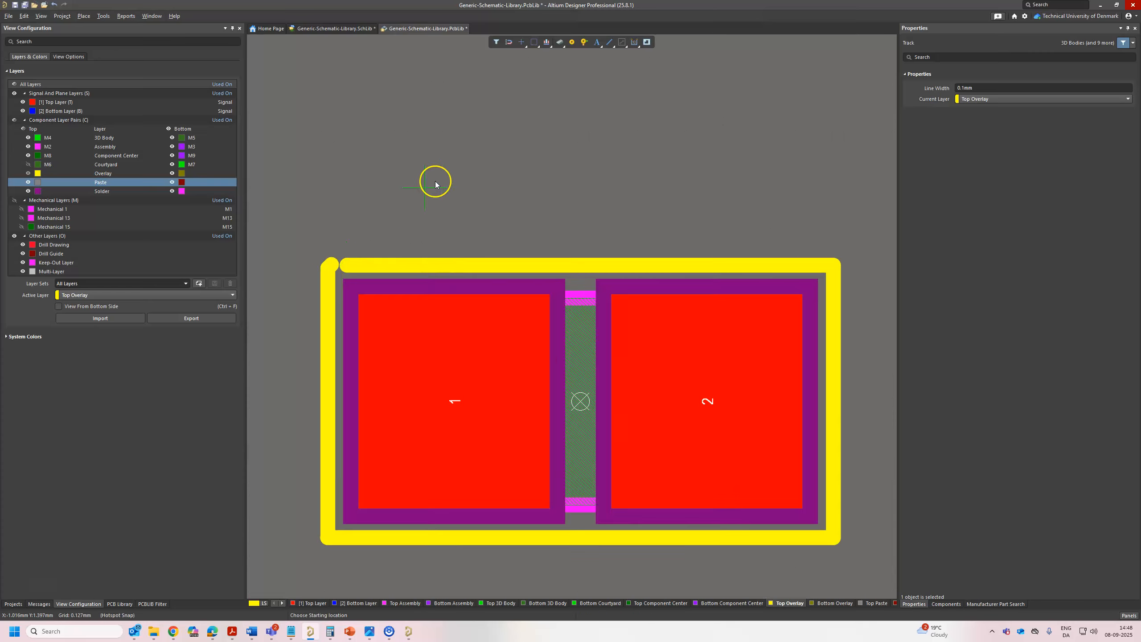
ctrl+scroll(436, 184, down, 2)
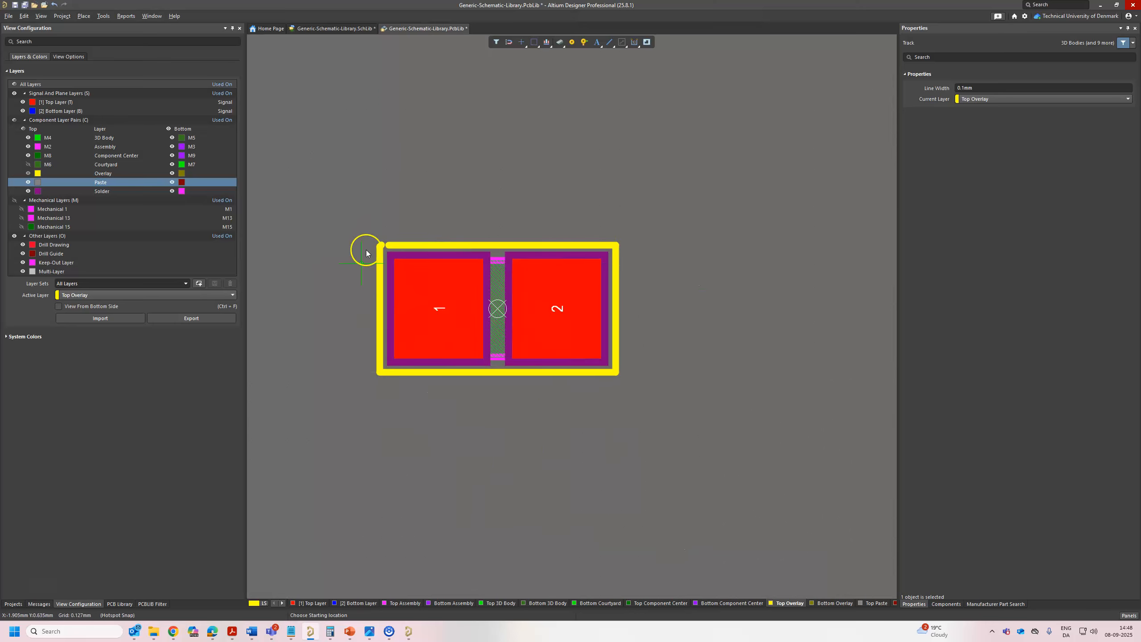
key(Escape)
Step: Select all the connected Top Overlay outline lines around the pads and delete them
click(607, 373)
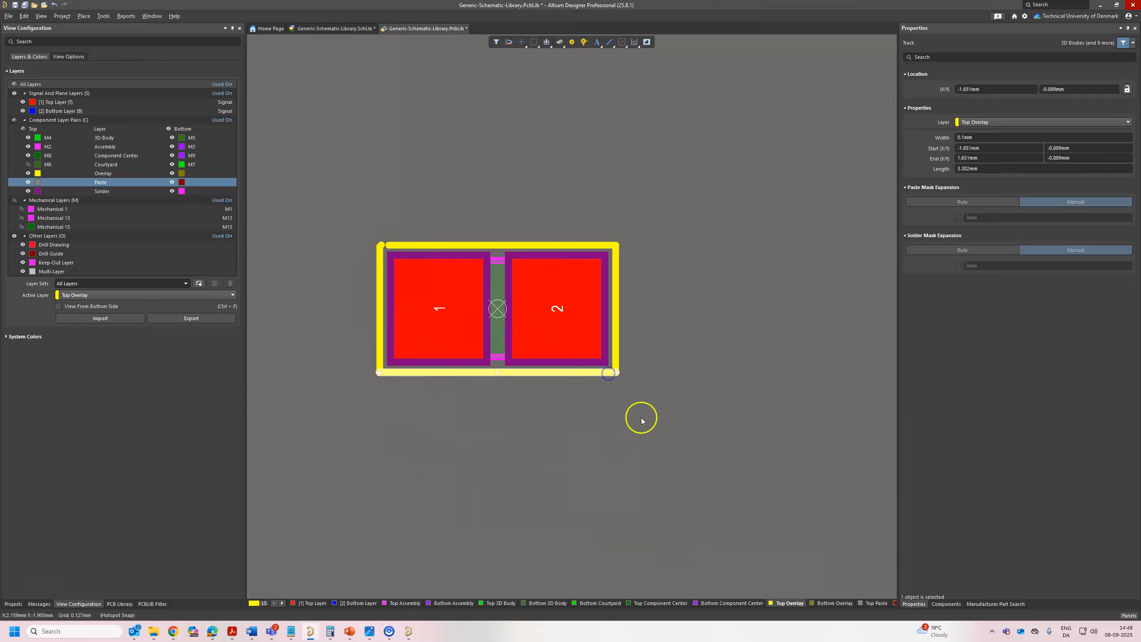
key(Tab)
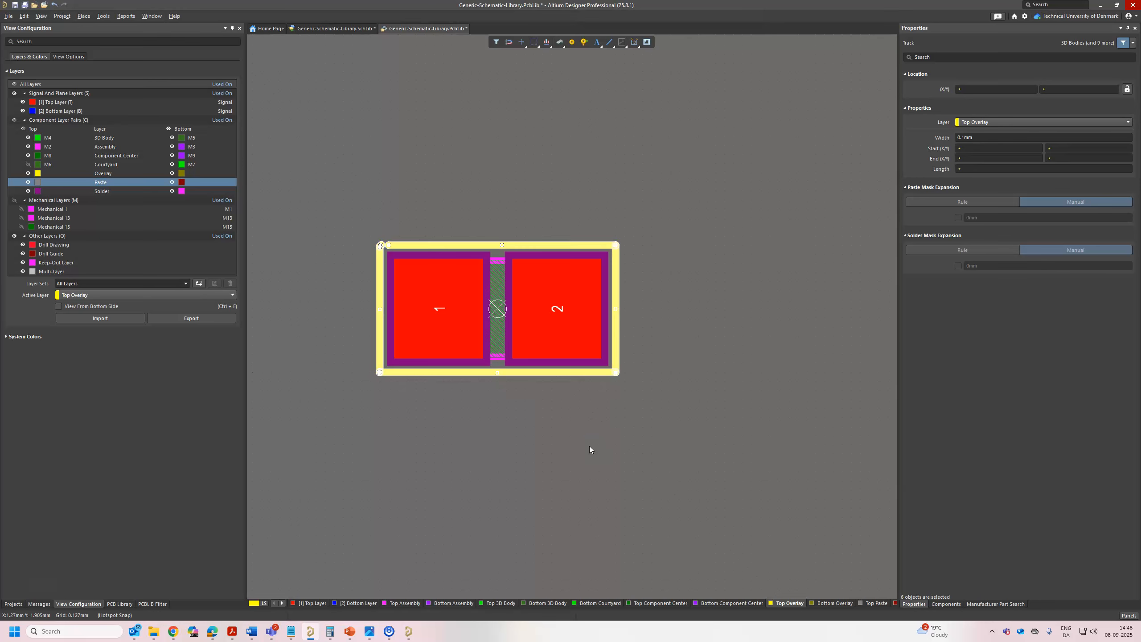
key(Delete)
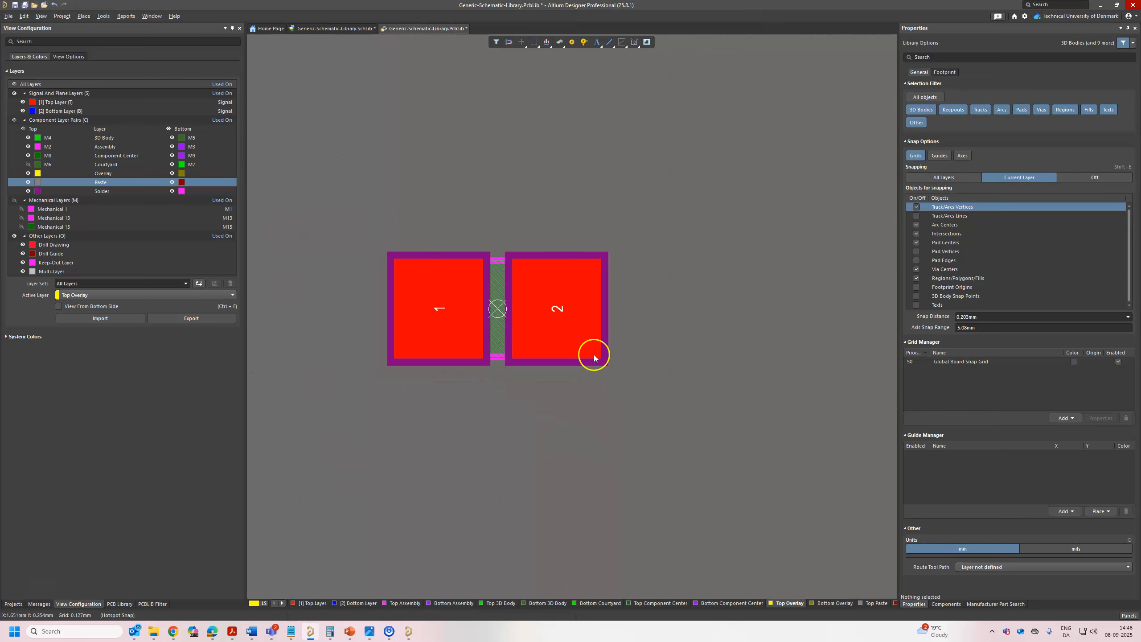
Step: Switch pad 1's top solder mask to Manual Expansion with a value of 0.05 mm
ctrl+scroll(553, 401, up, 2)
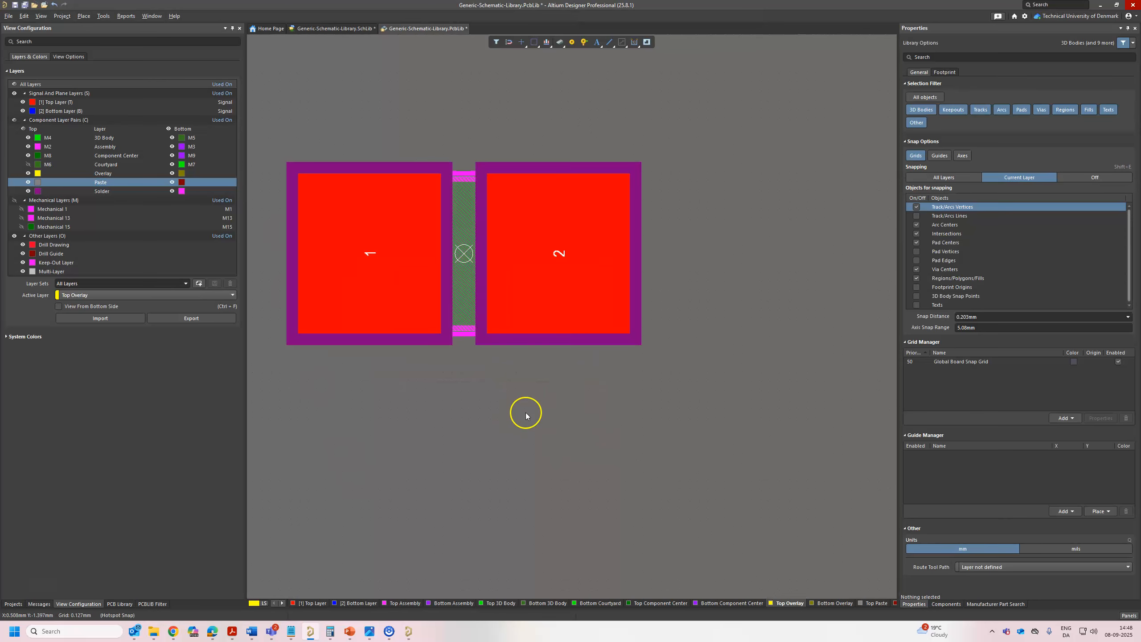
click(403, 273)
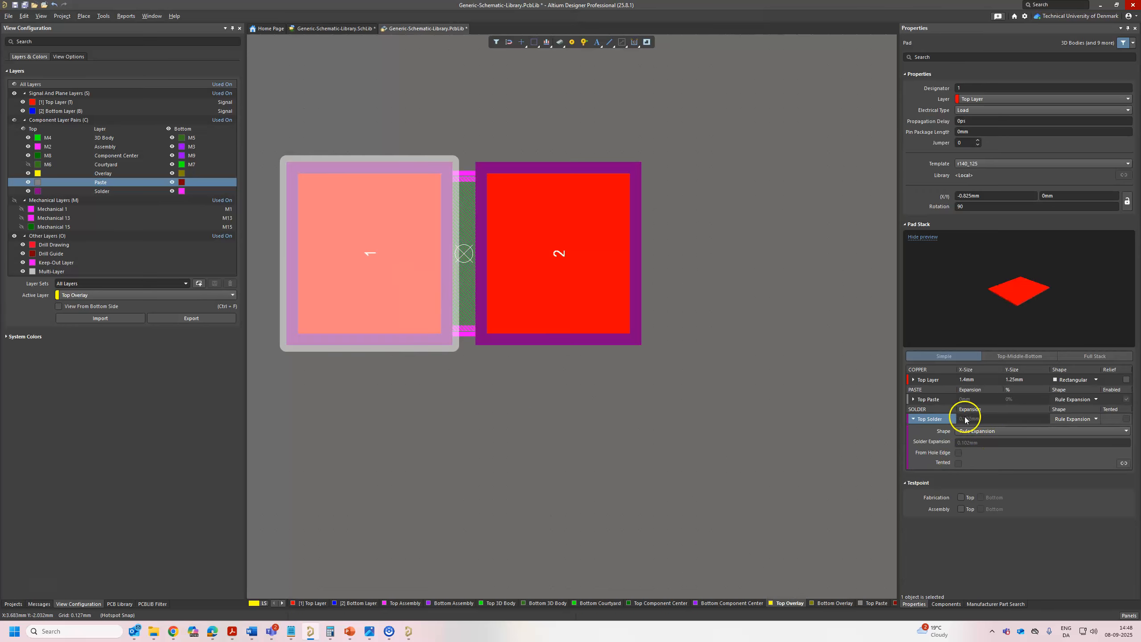
click(992, 434)
click(984, 449)
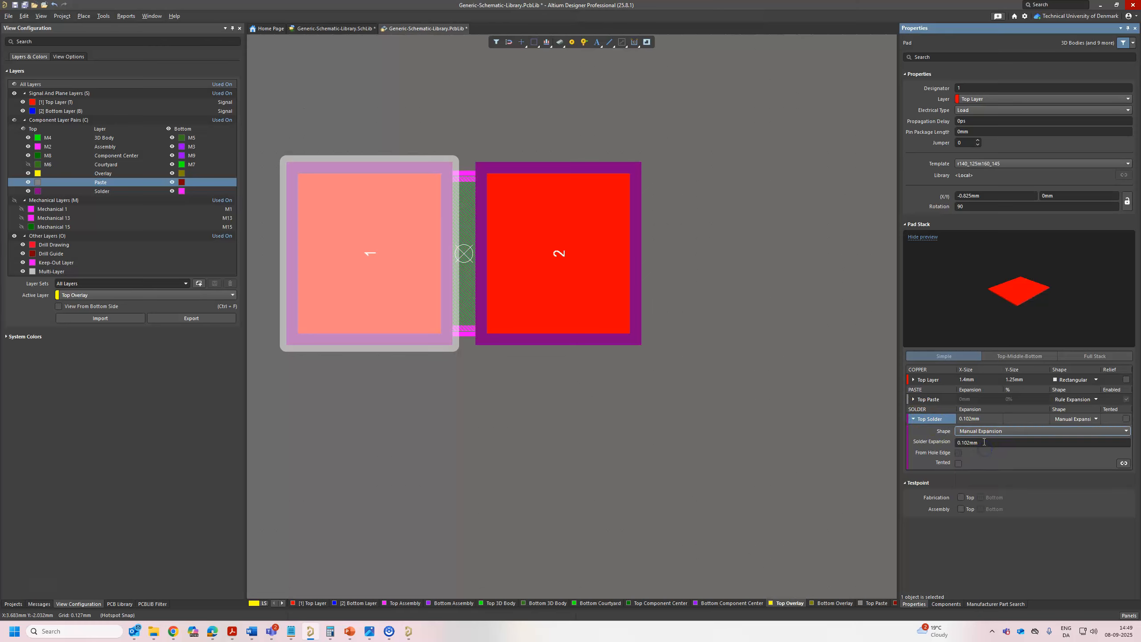
text(0.0)
key(Return)
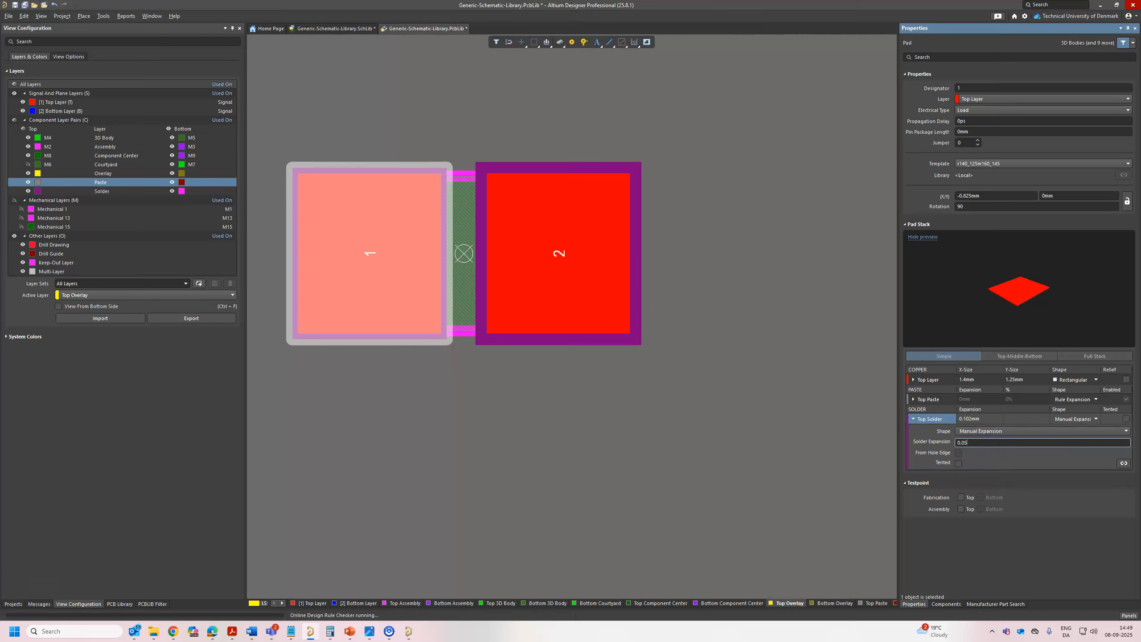
Step: Switch pad 2's top solder mask to Manual Expansion with a value of 0.05 mm
click(606, 266)
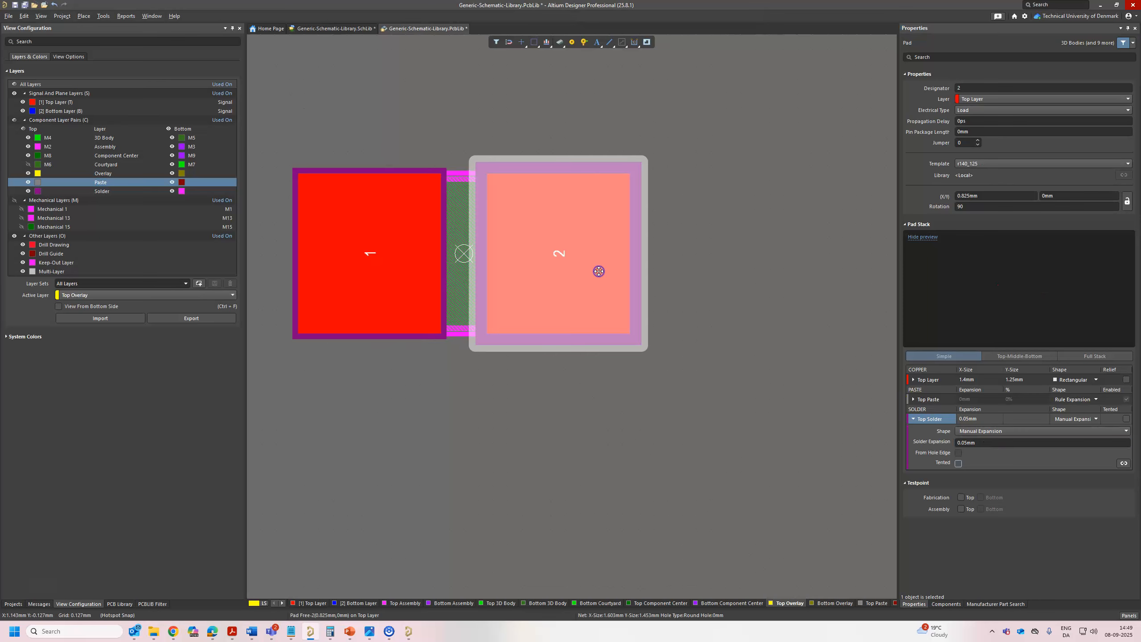
click(985, 431)
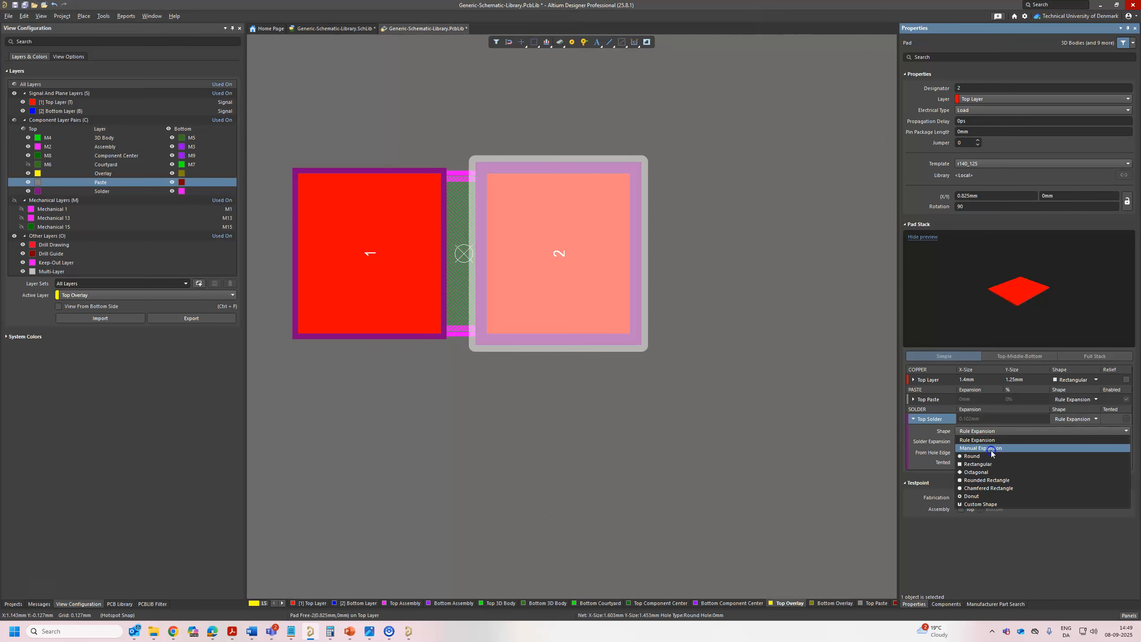
click(985, 442)
click(985, 443)
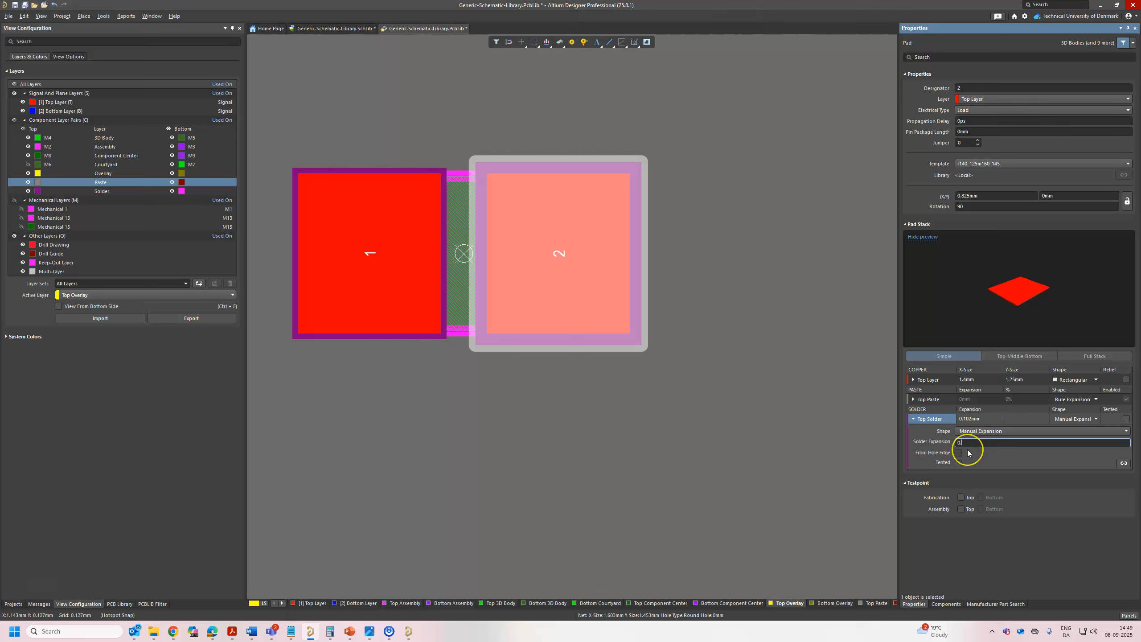
text(0.05)
key(Return)
click(585, 442)
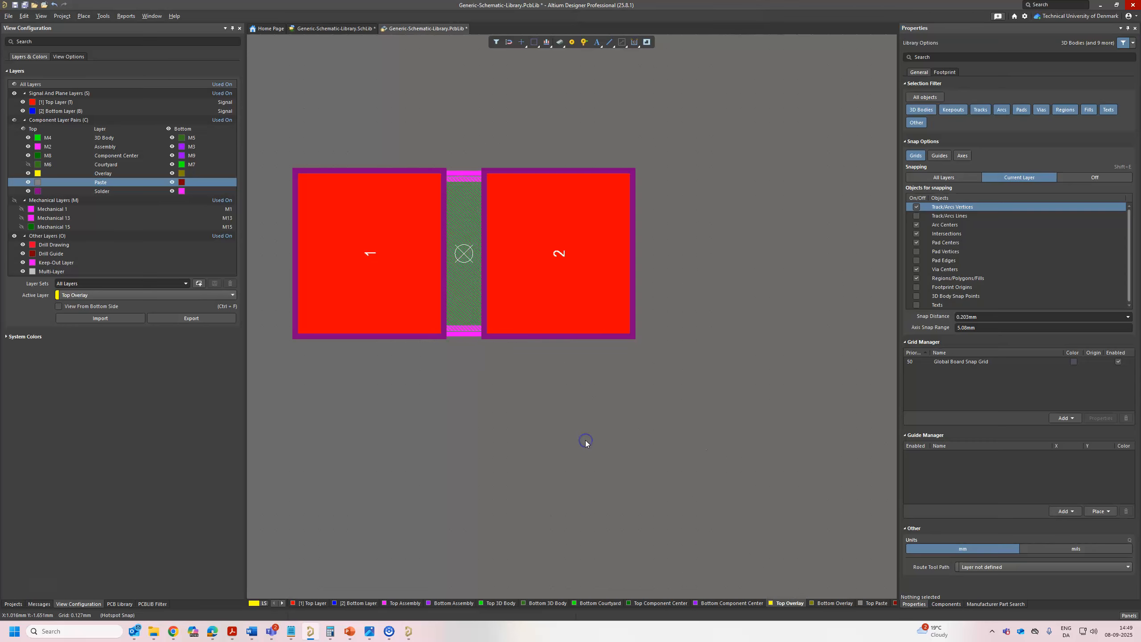
Step: Save the footprint library and make Top Layer the active layer
key(ctrl+s)
ctrl+scroll(491, 378, down, 3)
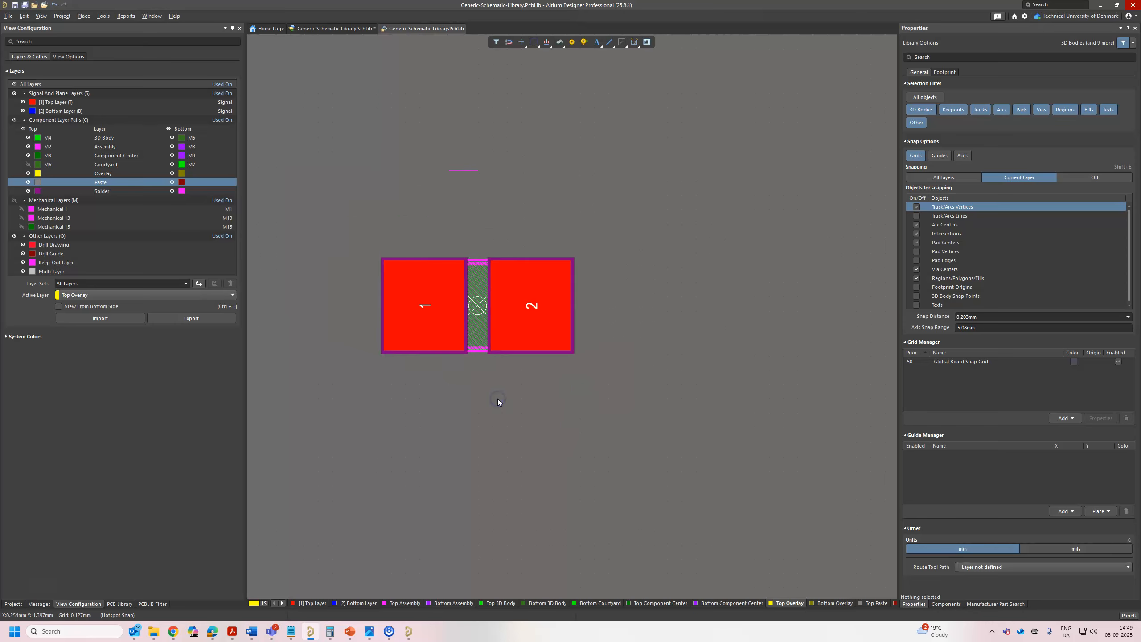
click(322, 604)
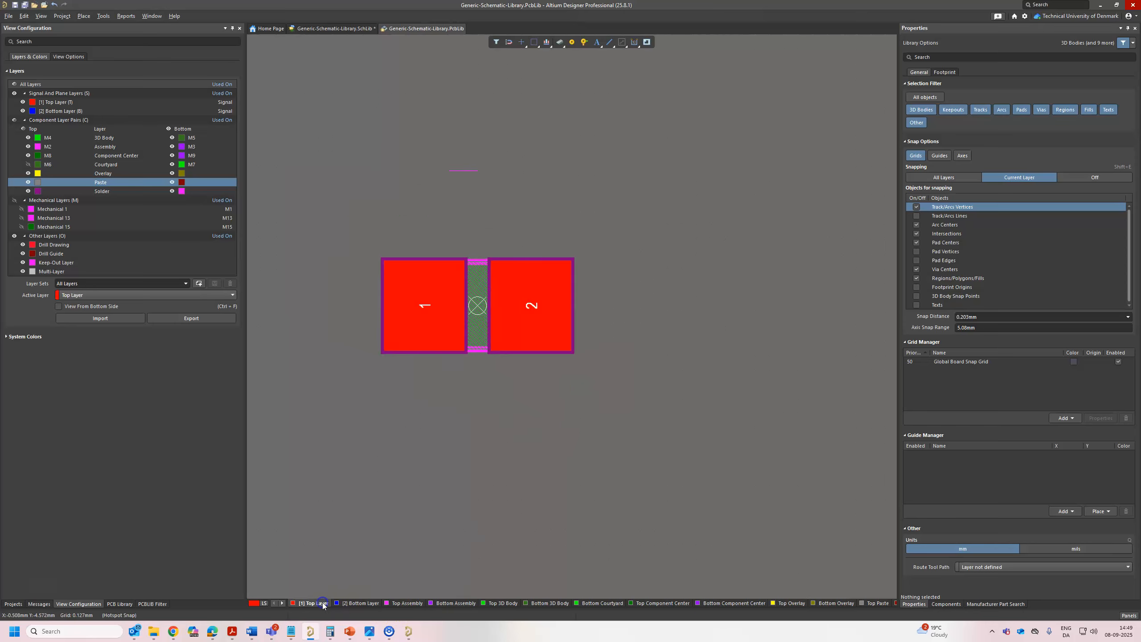
ctrl+scroll(433, 381, up, 2)
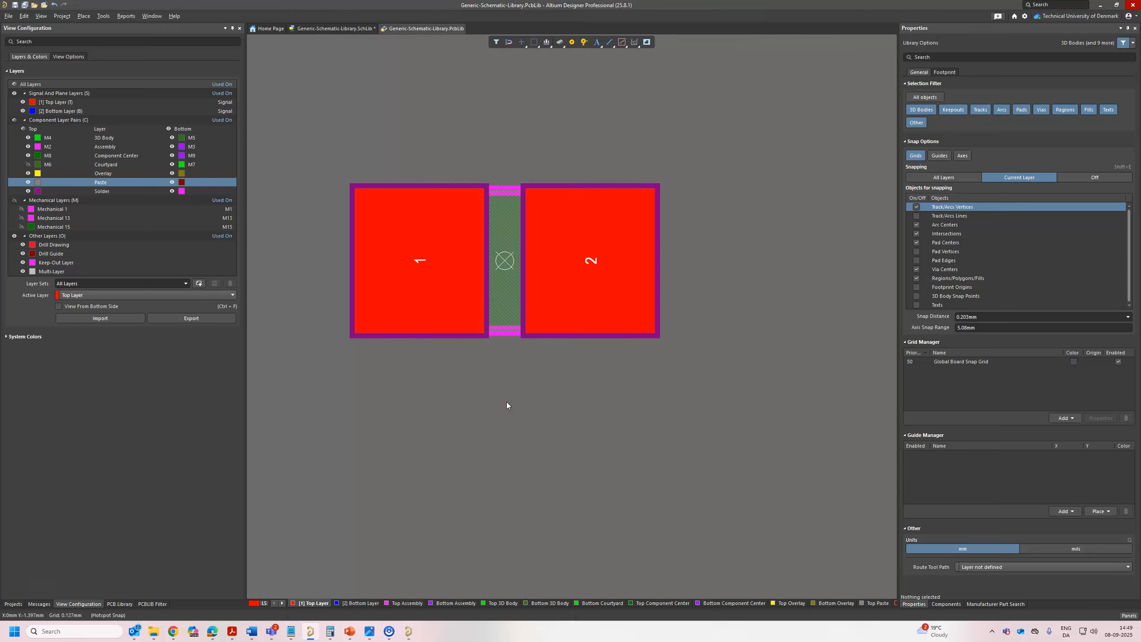
click(48, 141)
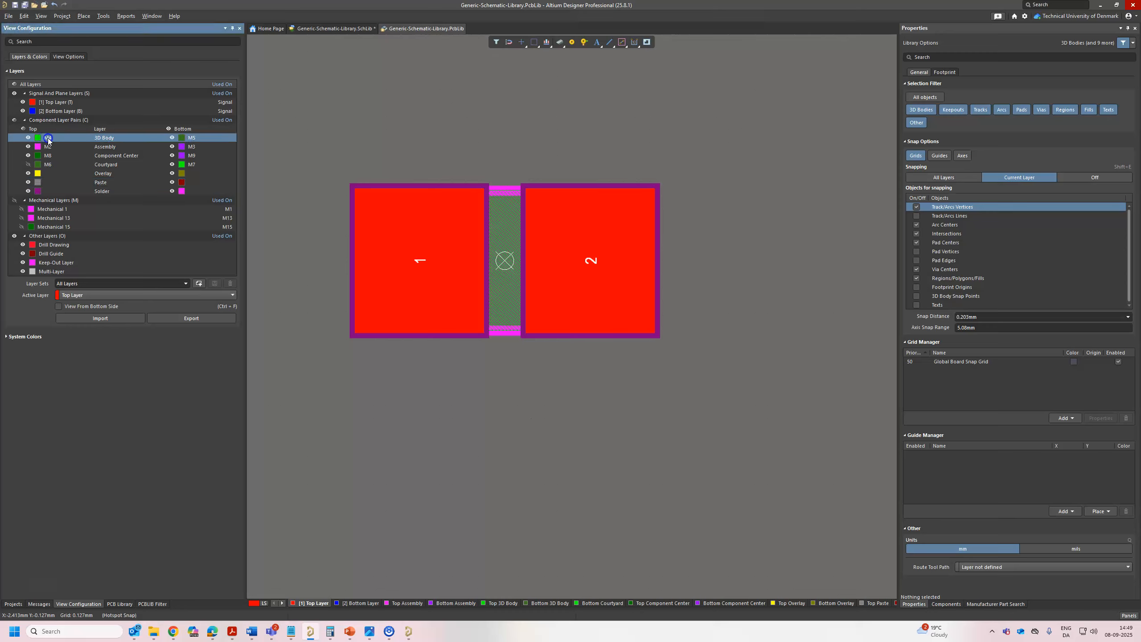
double_click(48, 141)
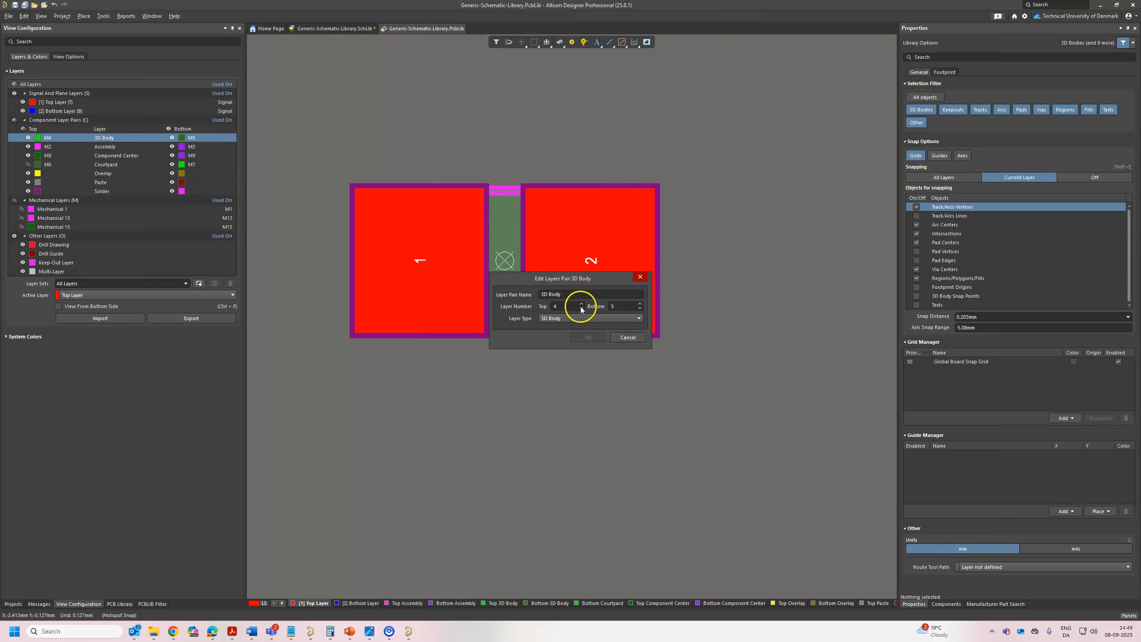
click(554, 308)
click(623, 307)
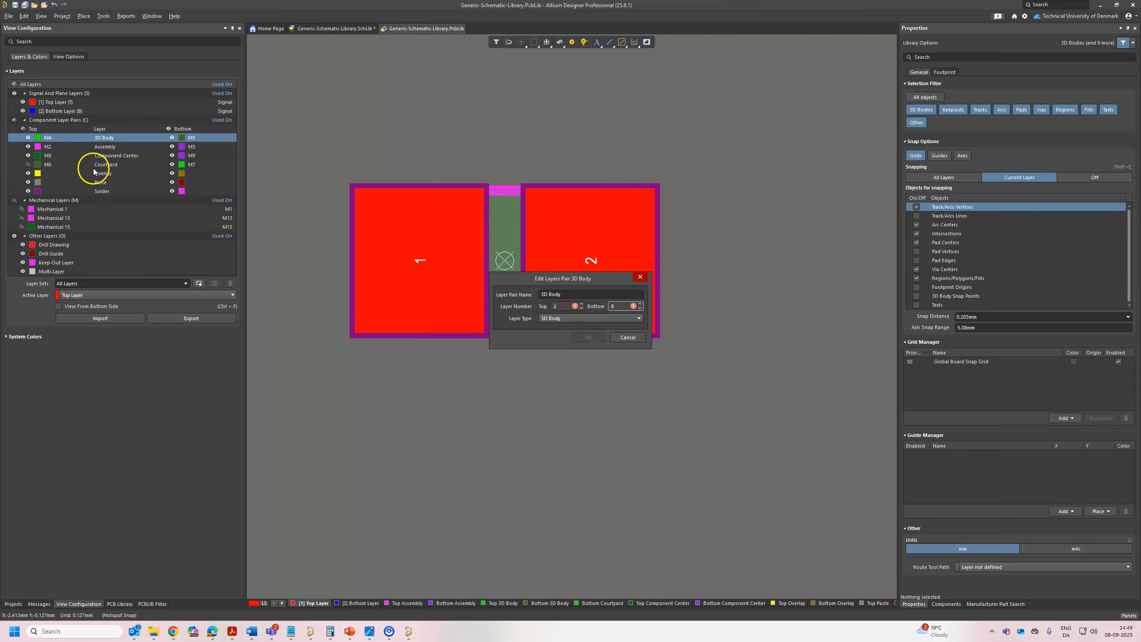
click(629, 338)
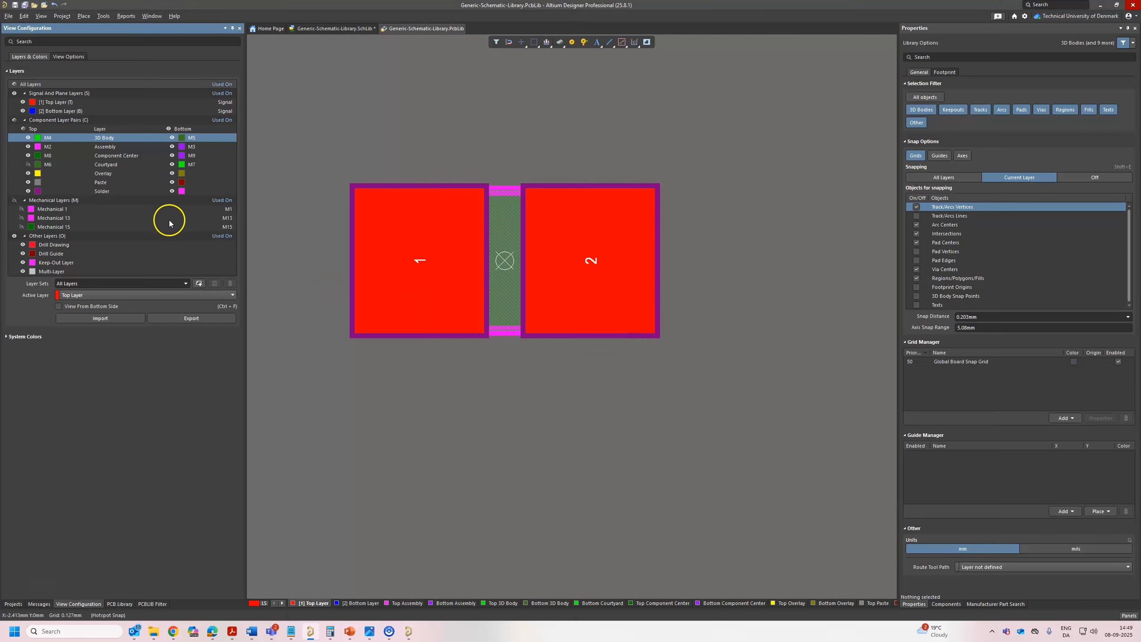
Step: Delete the Mechanical 1 layer from the library's mechanical layers
click(61, 210)
right_click(60, 210)
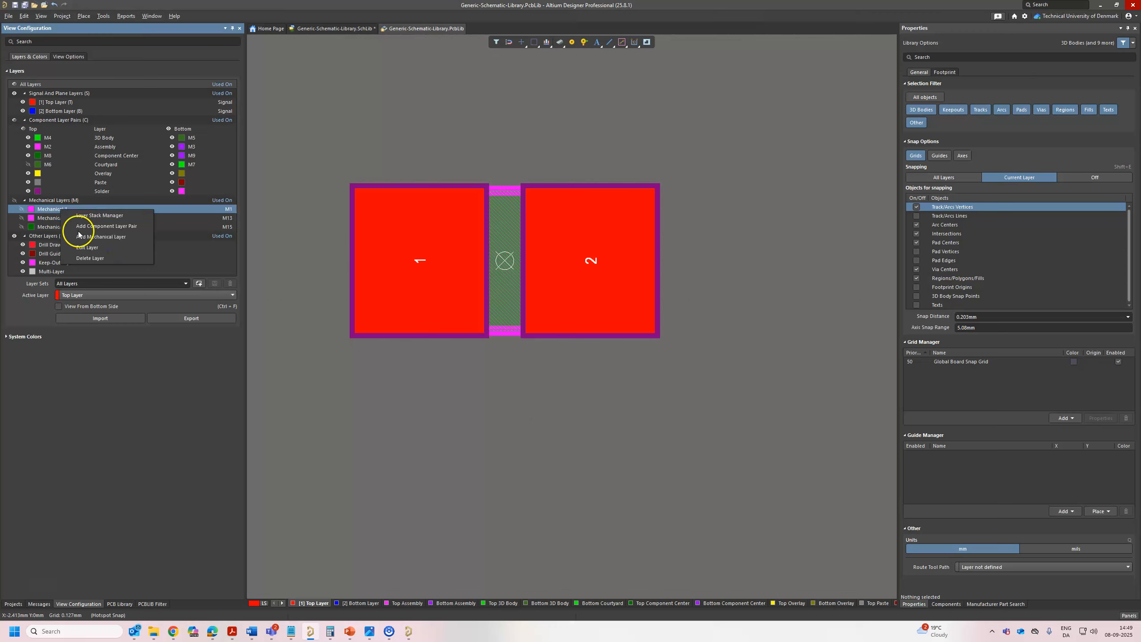
click(92, 259)
click(89, 212)
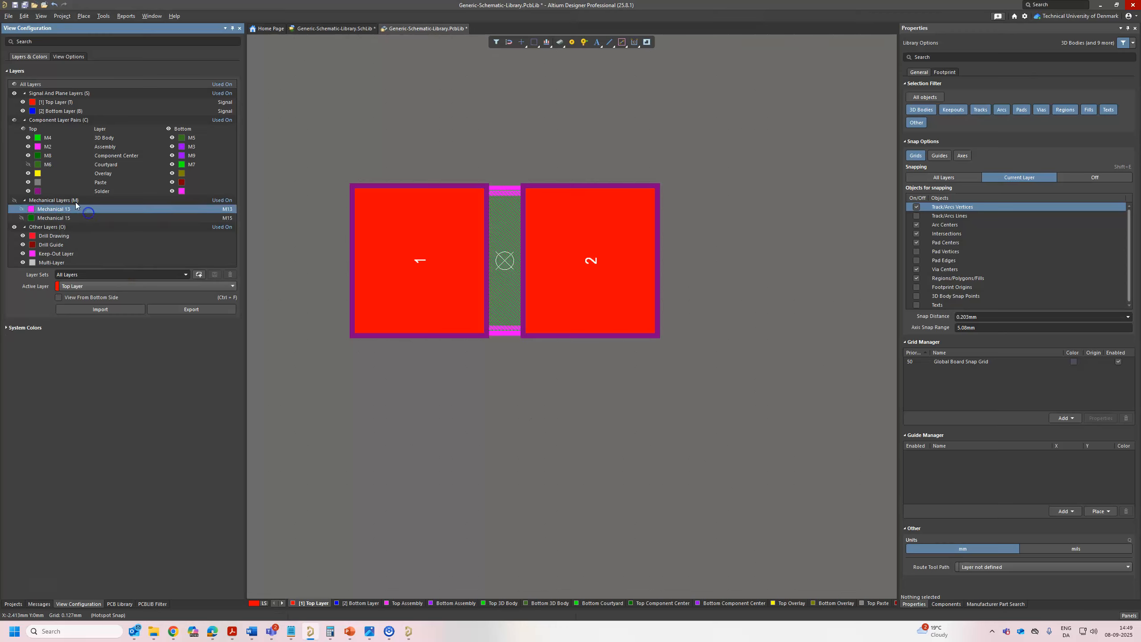
click(45, 139)
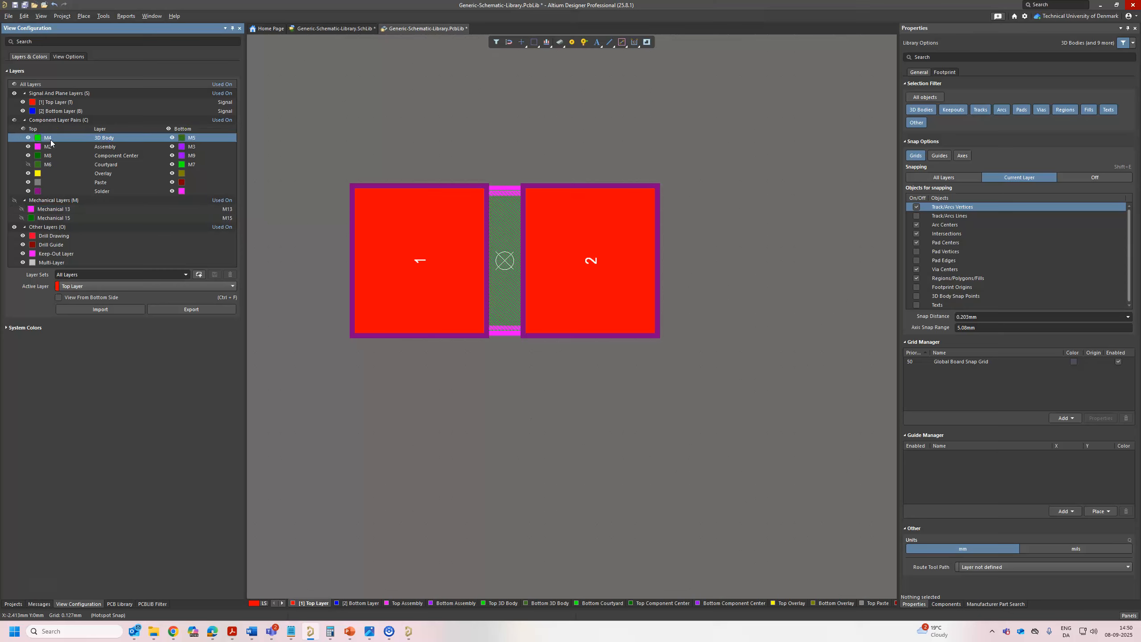
double_click(63, 141)
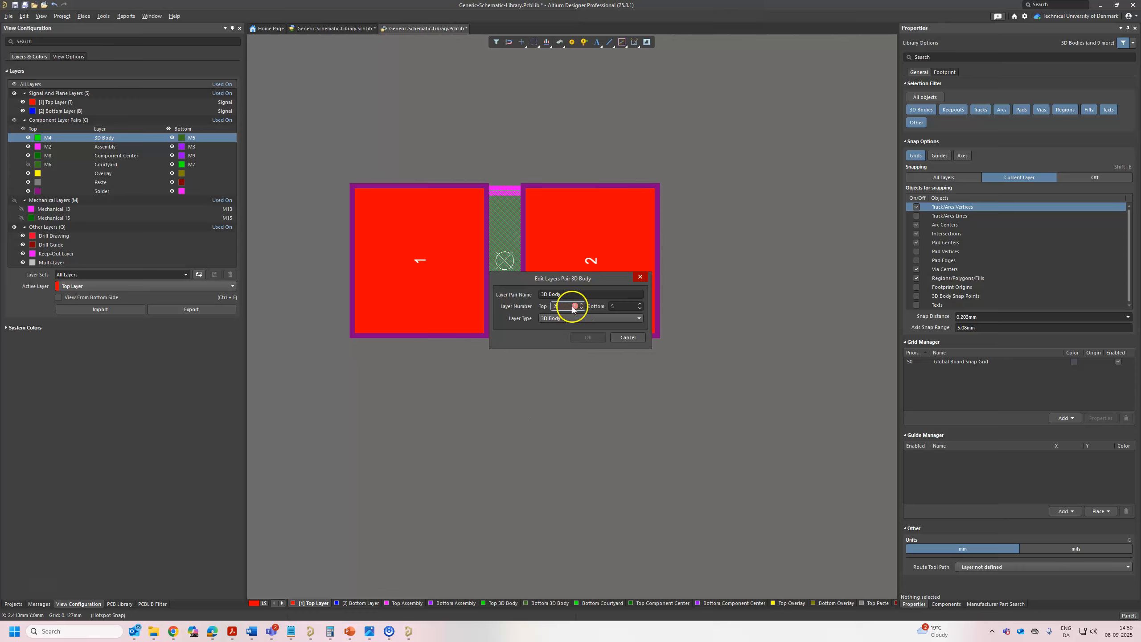
mouse_move(576, 306)
click(628, 337)
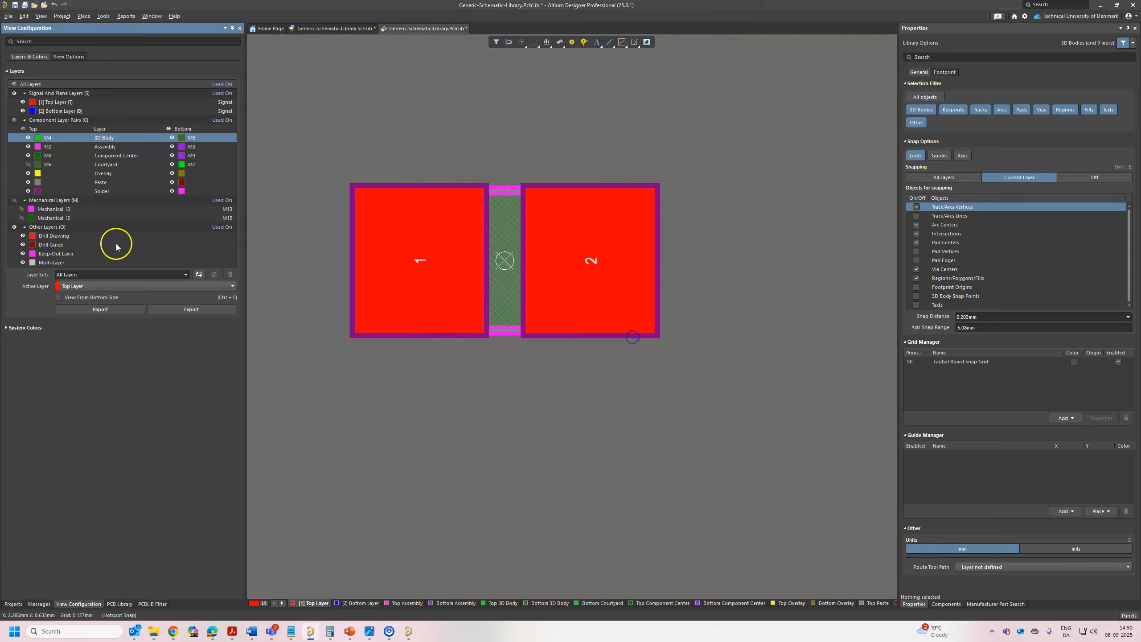
Step: Renumber the Assembly layer pair to mechanical layer 13 for the top and 10 for the bottom
click(48, 146)
double_click(50, 146)
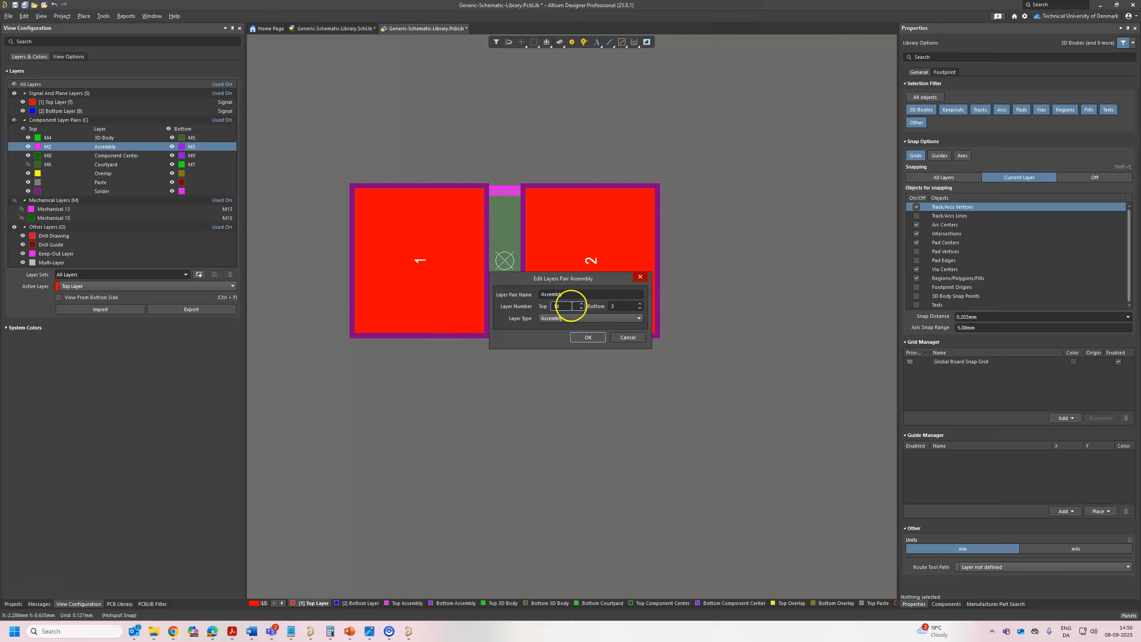
click(623, 306)
text(10)
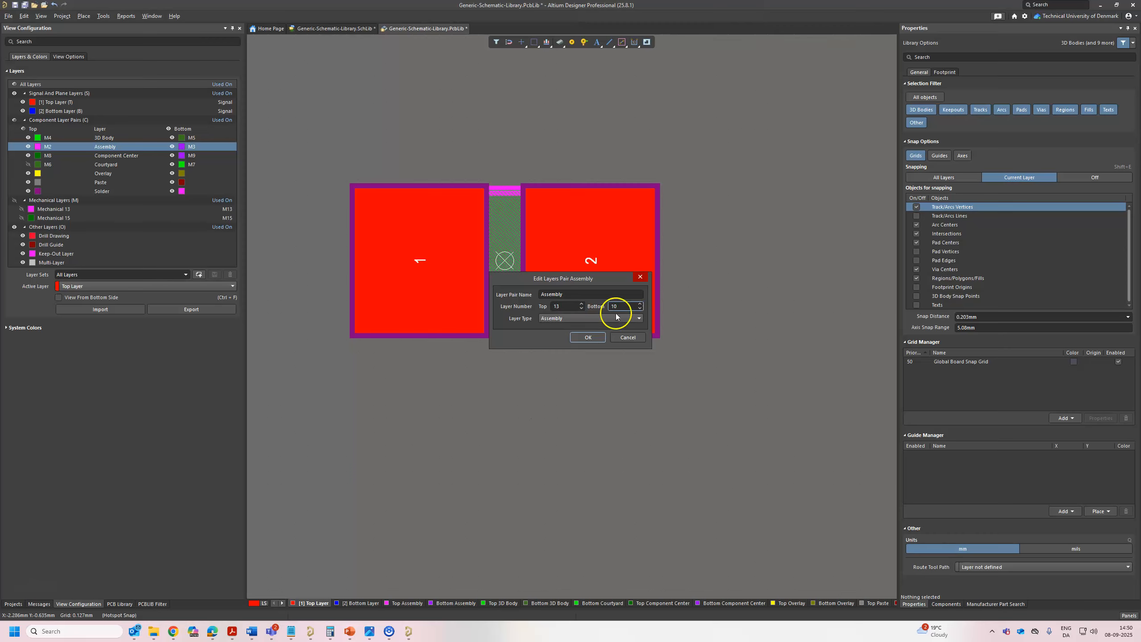
click(586, 337)
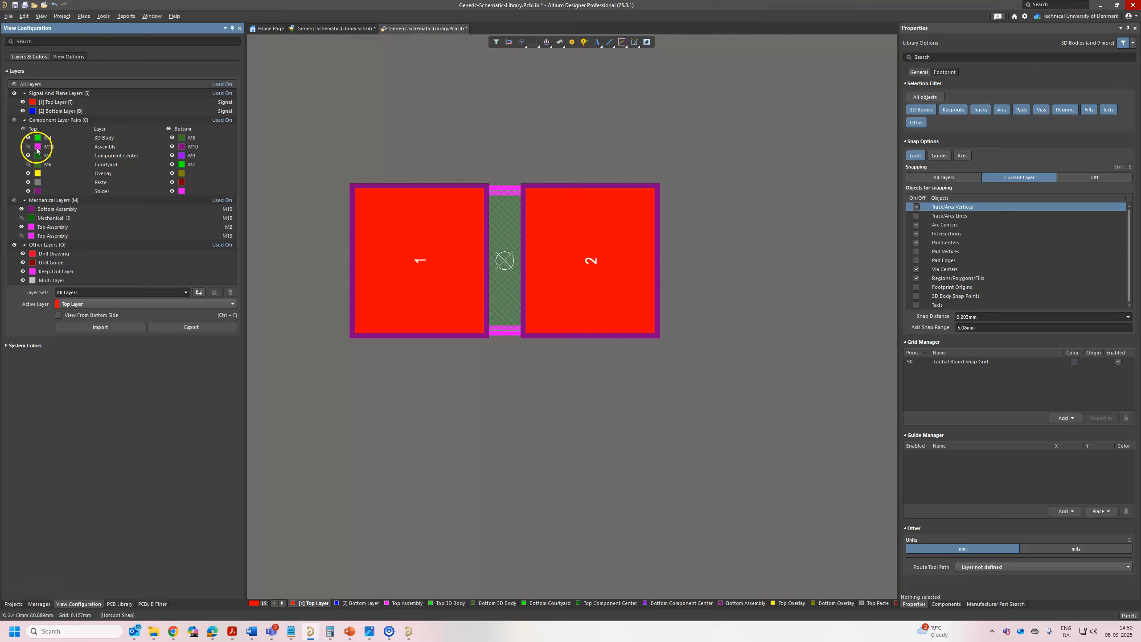
click(114, 147)
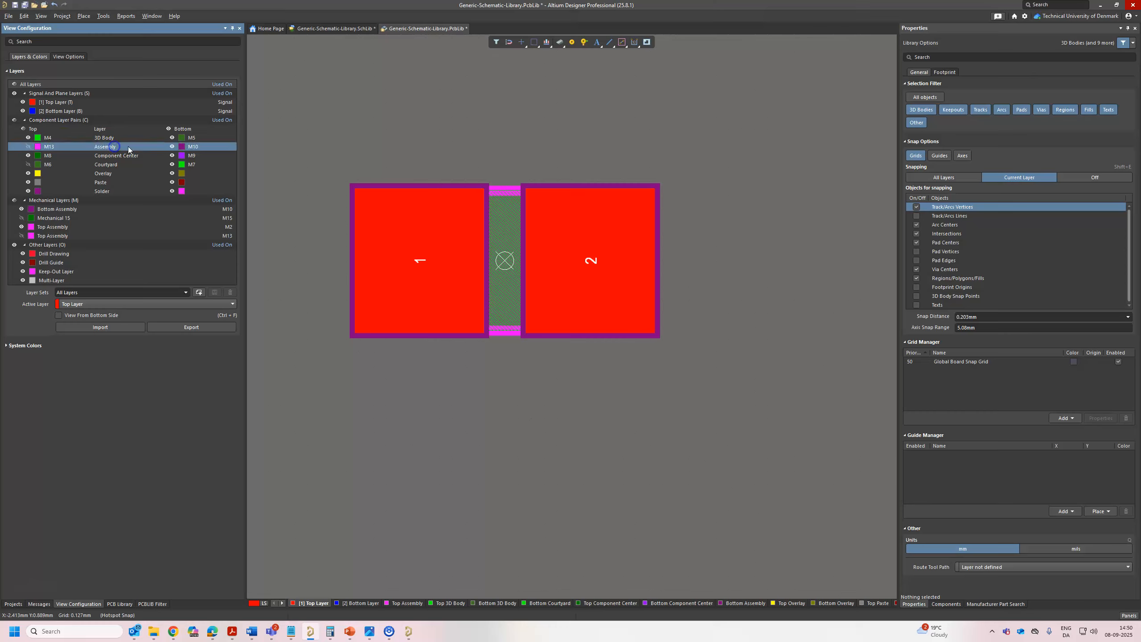
click(47, 139)
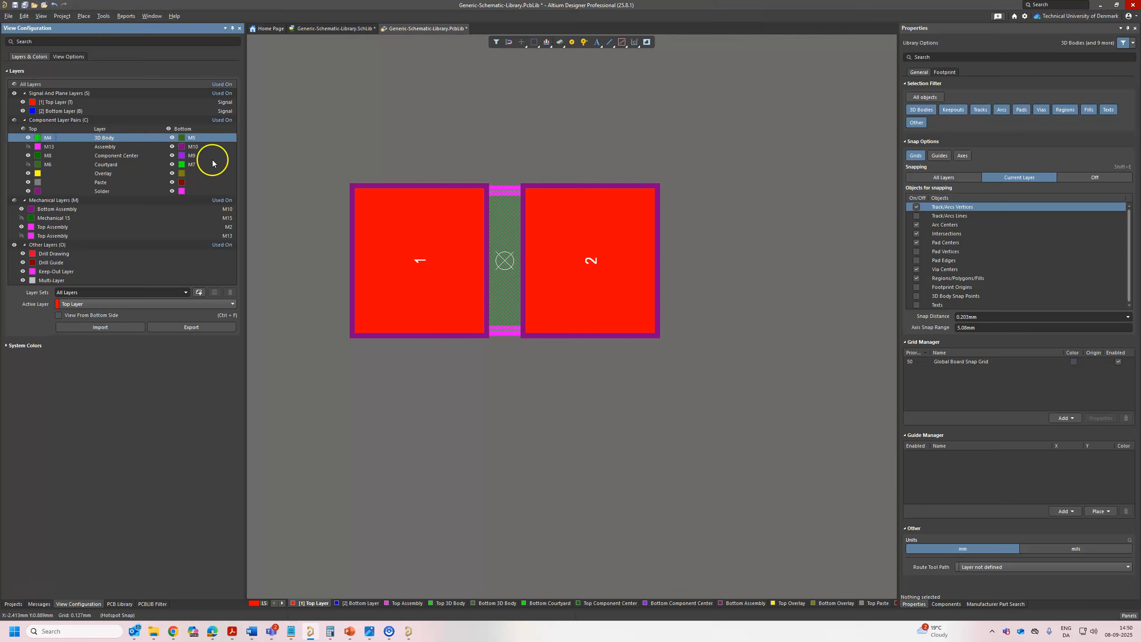
text(2)
click(616, 306)
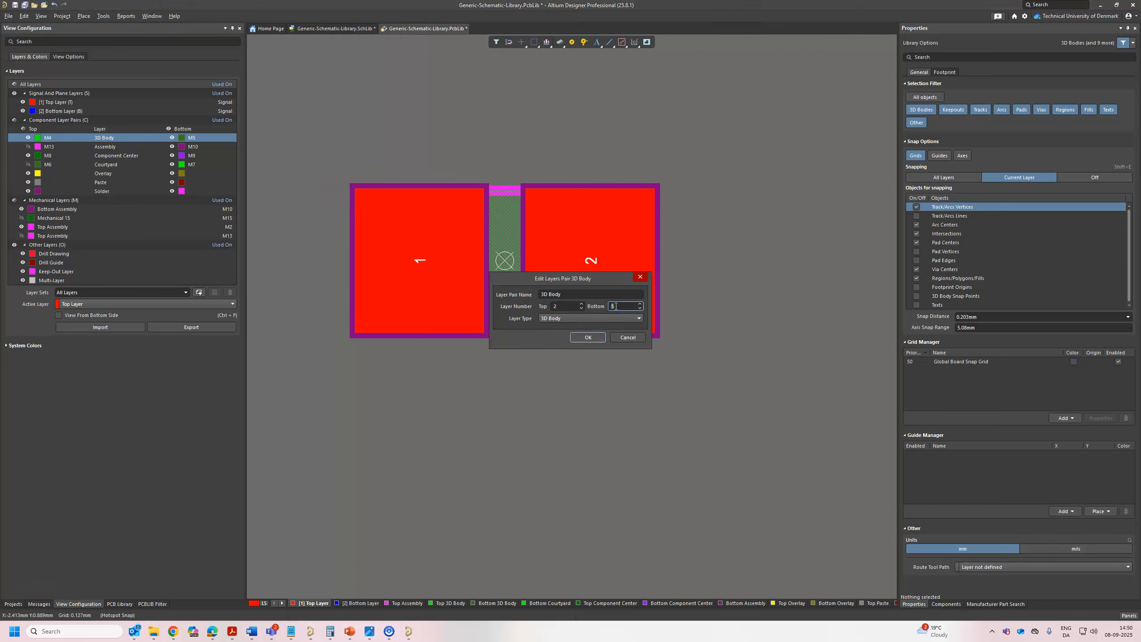
text(8)
click(628, 338)
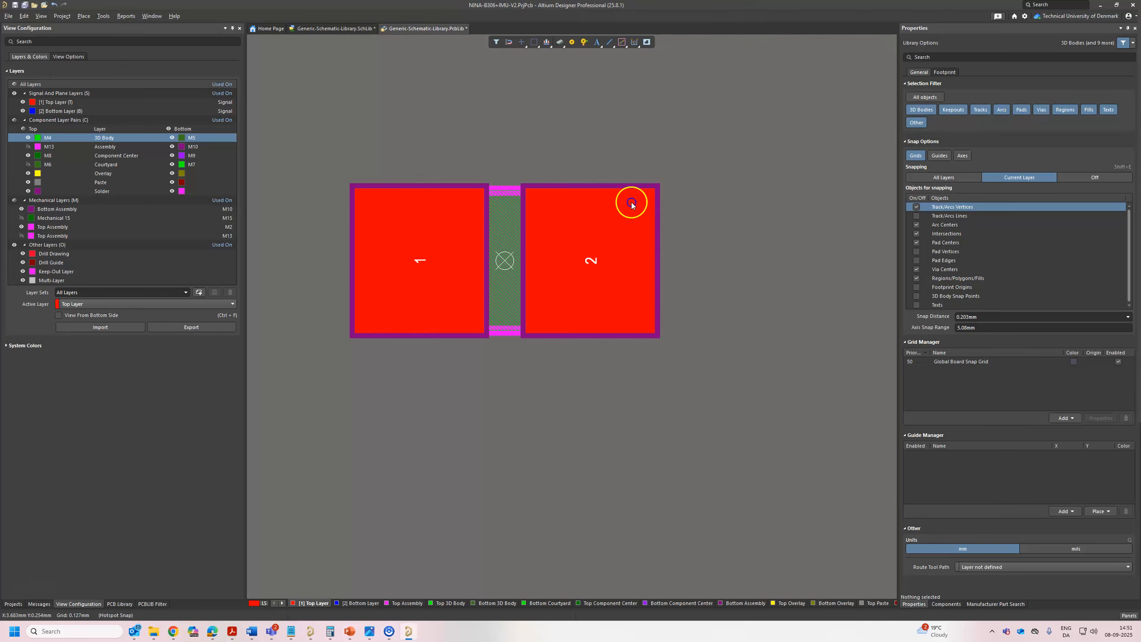
Step: Examine the component layer pairs in the NINA-B306+IMU-V2 board and the custom colour of its top 3D Body layer, closing only that window
drag(1140, 27, 671, 139)
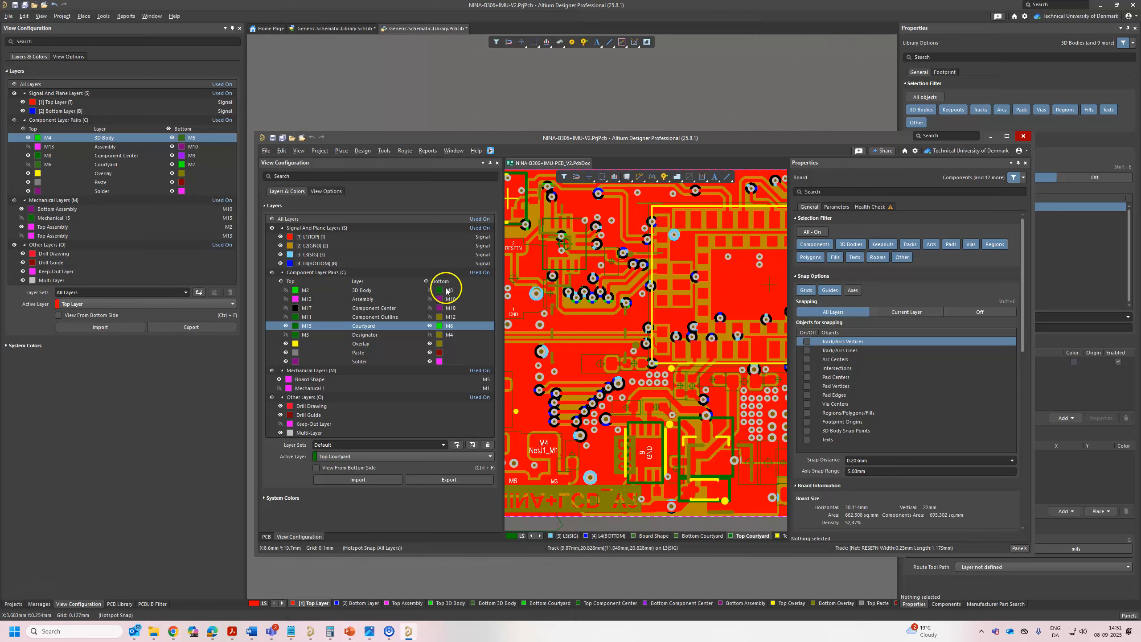
click(296, 291)
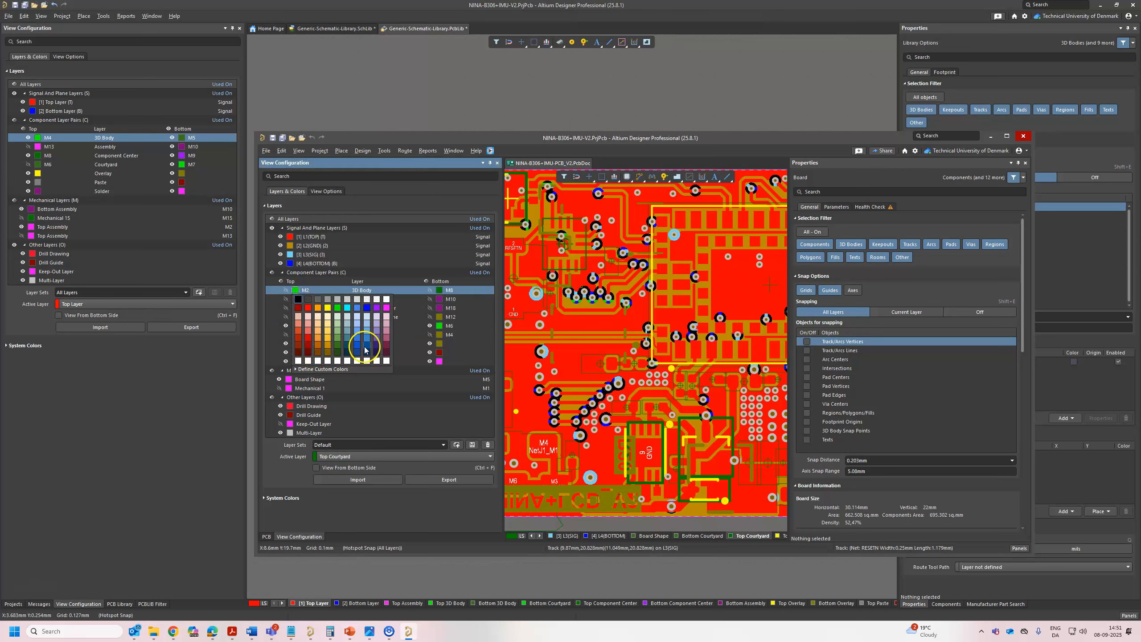
click(334, 370)
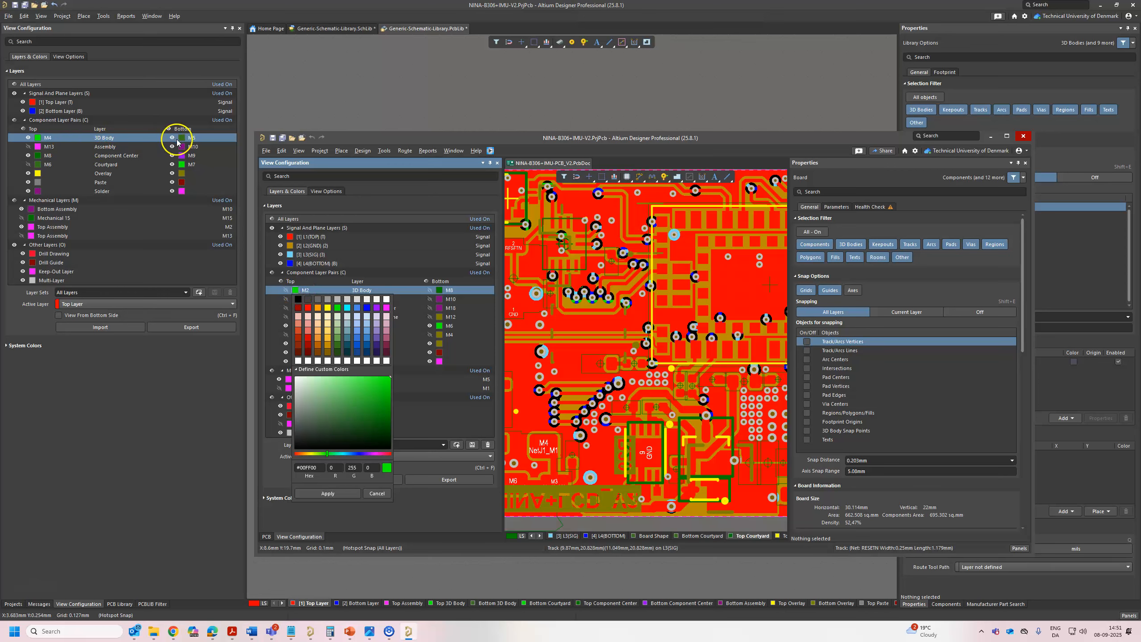
click(427, 140)
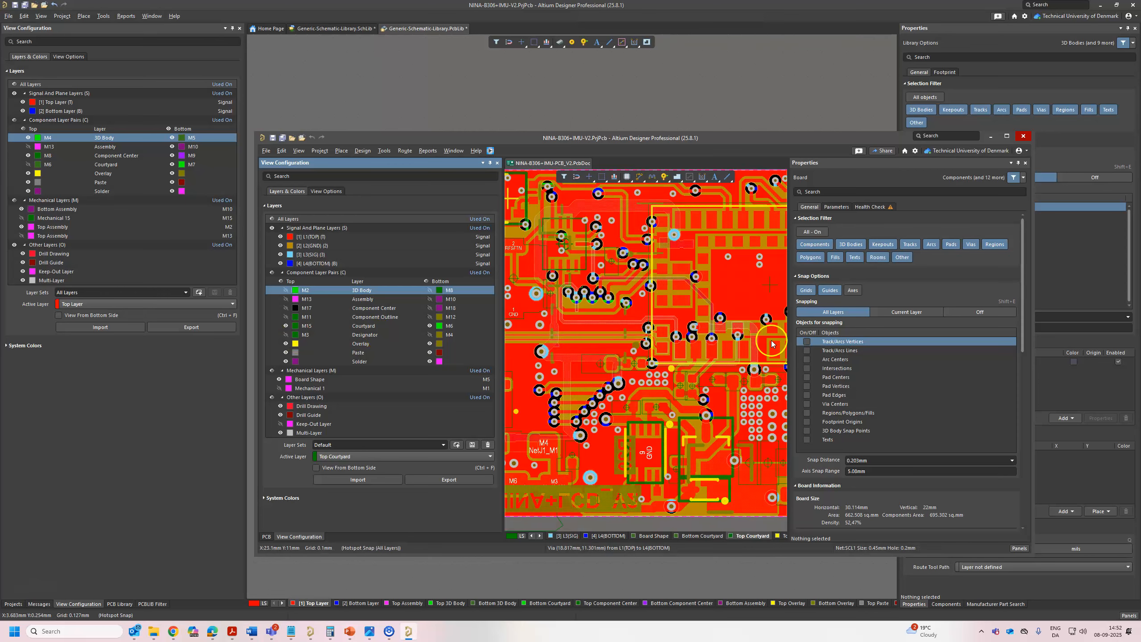
click(1023, 136)
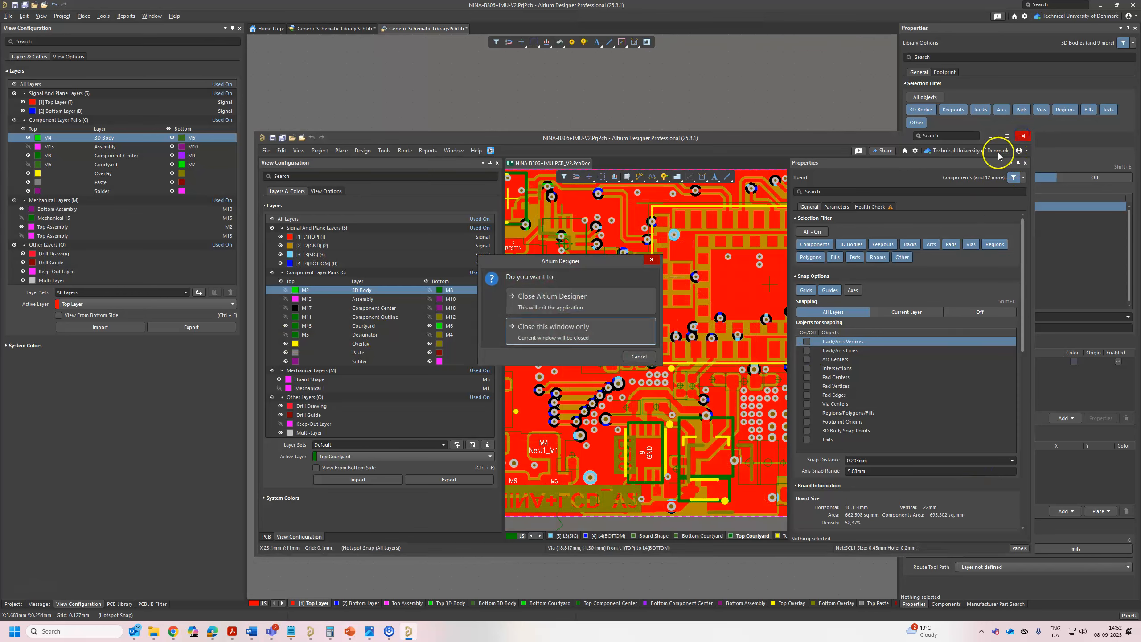
click(620, 328)
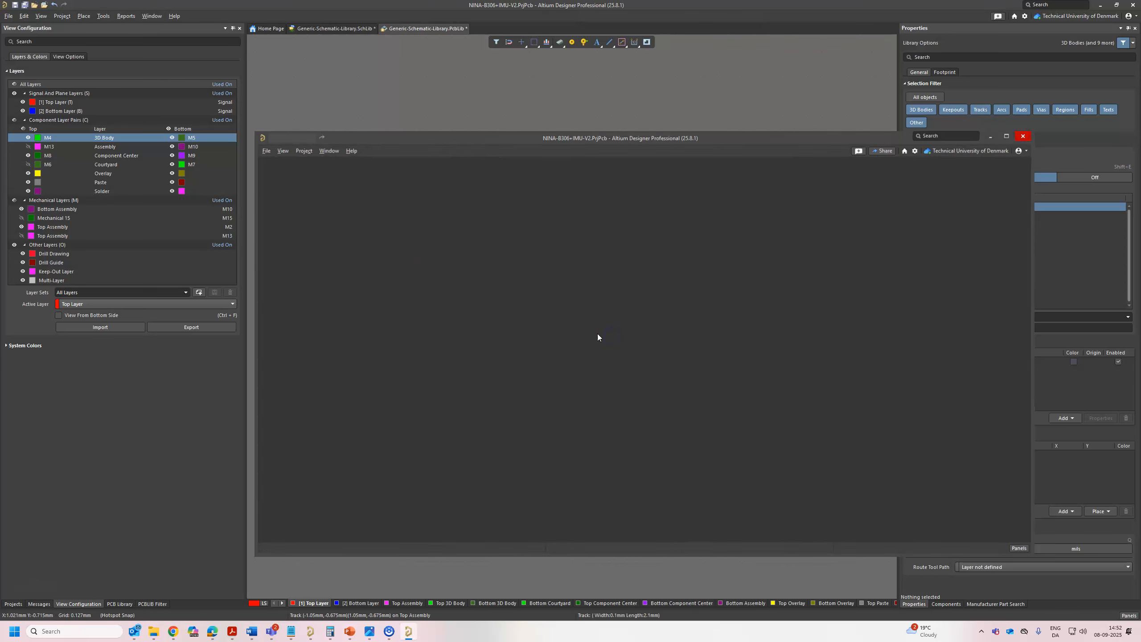
Step: Link the CAP_0603 footprint from Generic-Schematic-Library.PcbLib to the CAP_0603 schematic component and save the schematic library
ctrl+scroll(719, 387, down, 2)
ctrl+scroll(673, 408, up, 1)
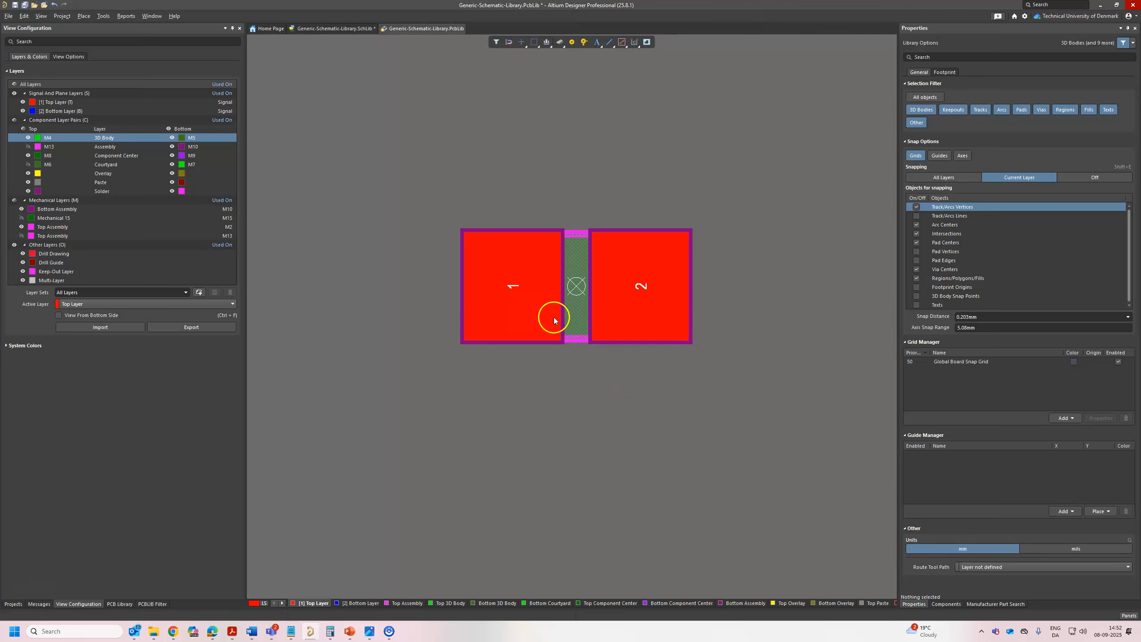
click(343, 28)
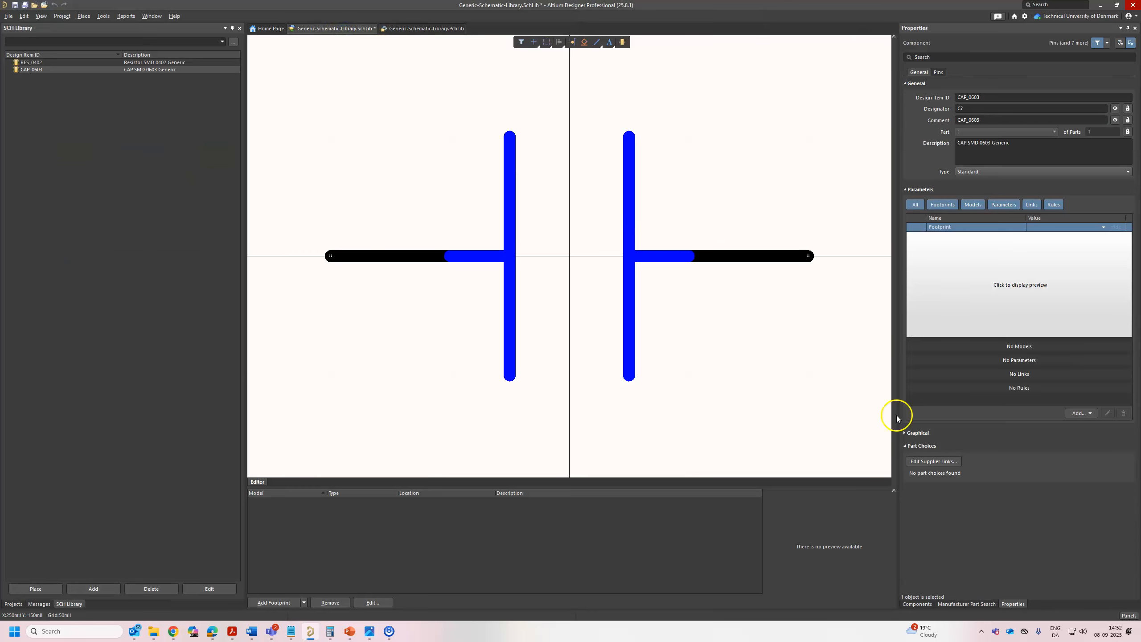
click(1091, 414)
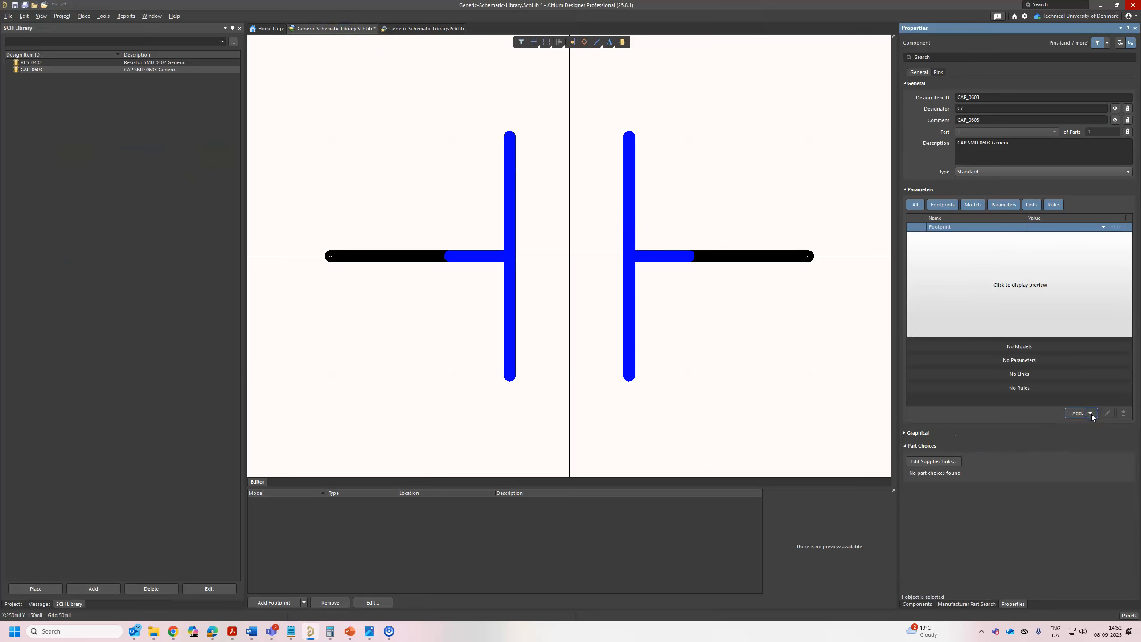
click(1090, 431)
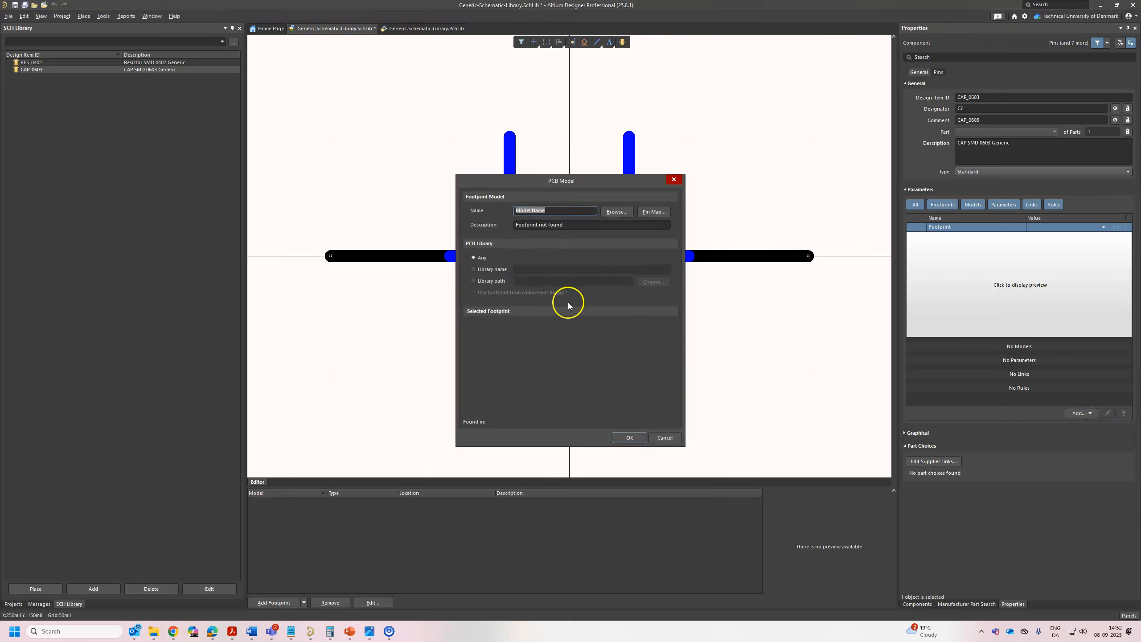
click(613, 212)
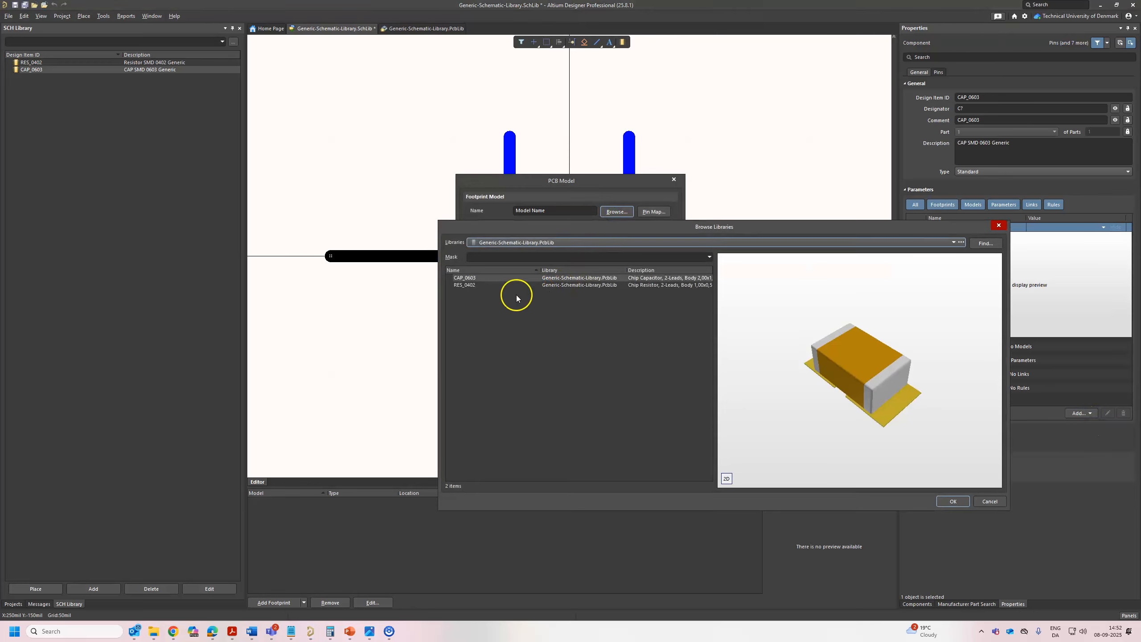
click(472, 279)
click(949, 500)
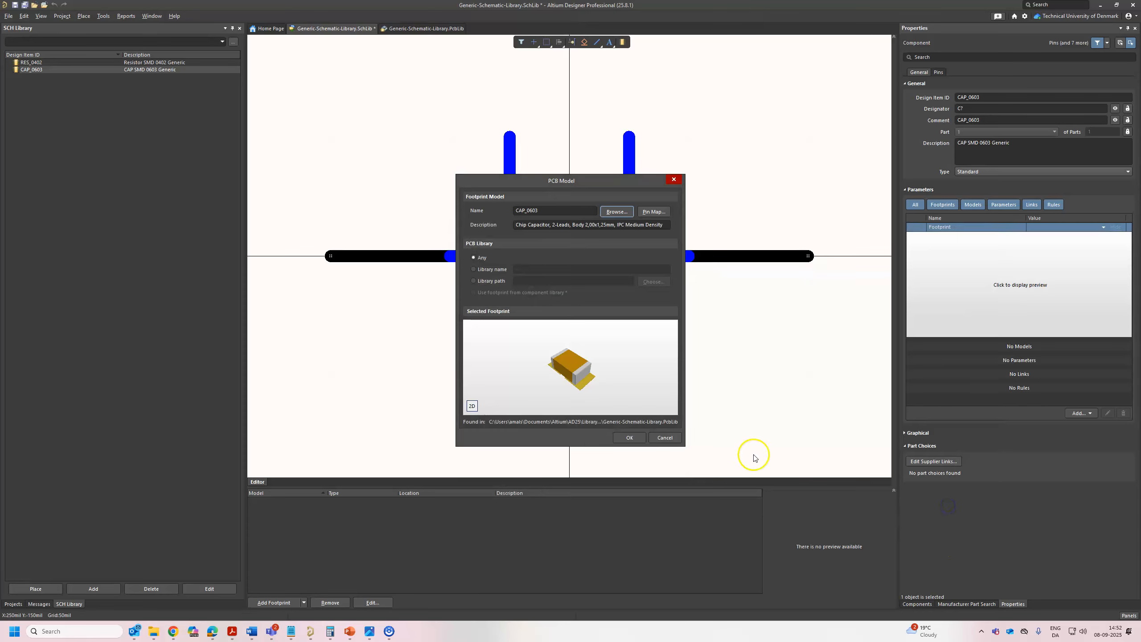
click(630, 439)
key(ctrl+s)
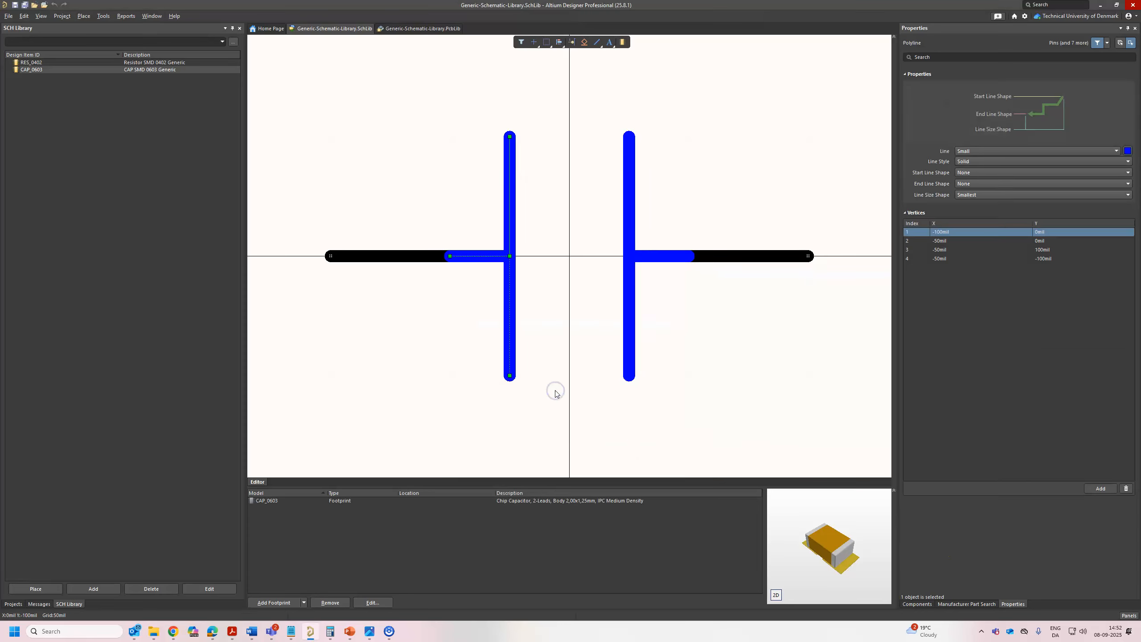
Step: Review the RES_0402 and CAP_0603 components and their footprint assignments in the schematic library
click(739, 358)
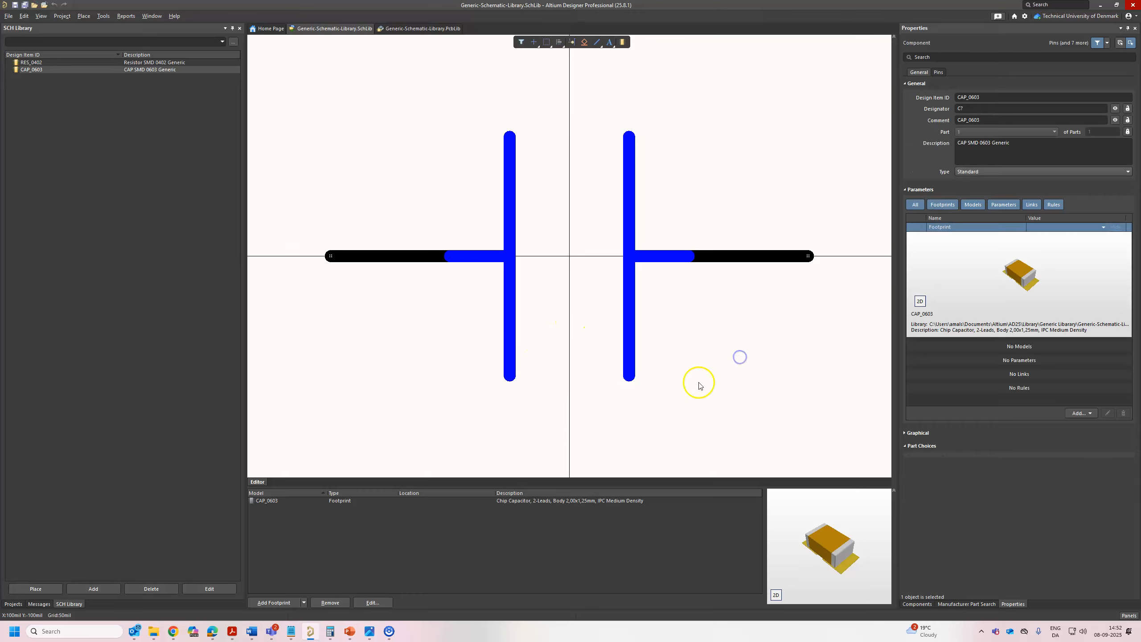
click(31, 64)
click(56, 70)
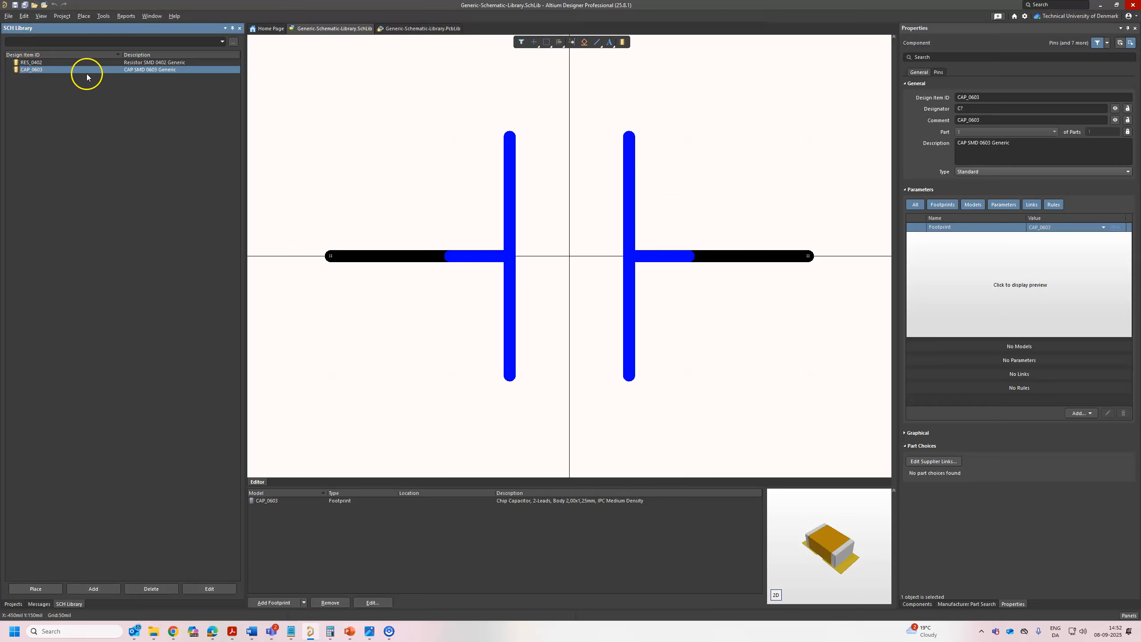
click(550, 425)
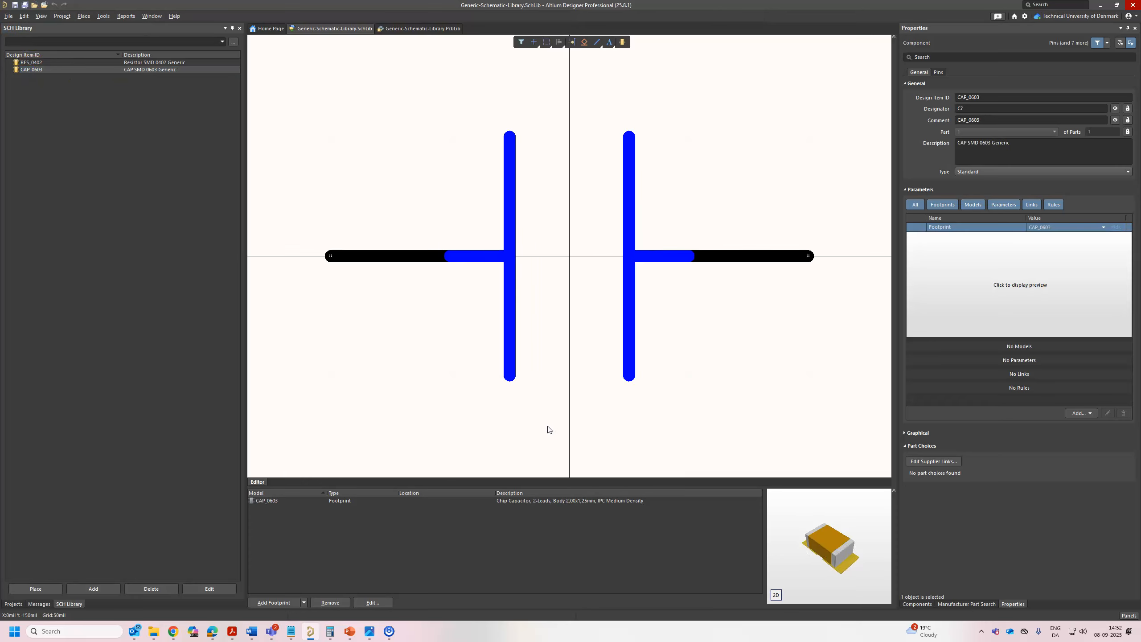